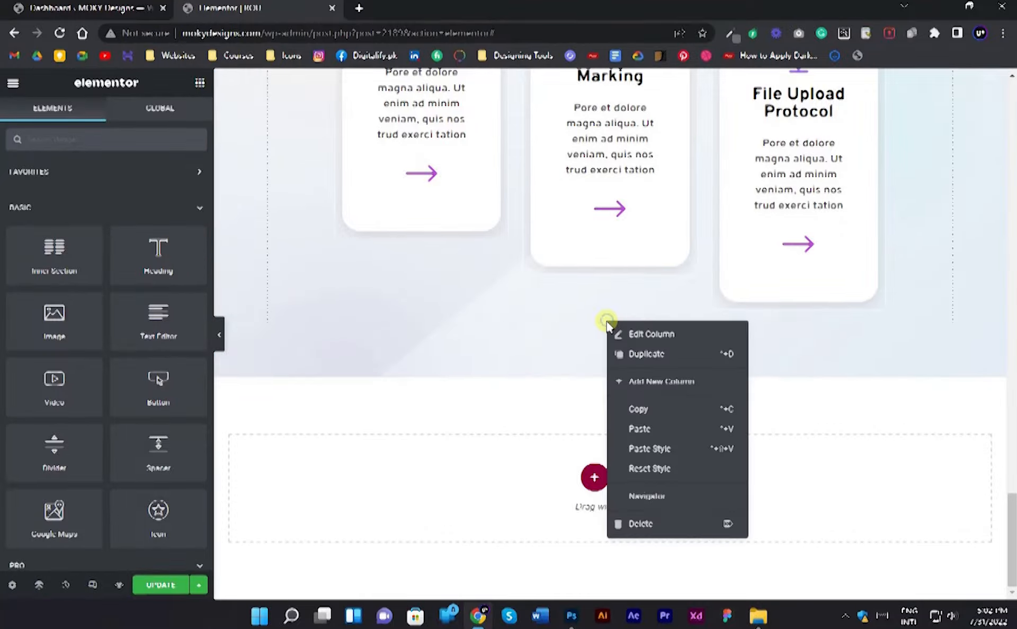
Paste the copied heading section below the service cards and centre-align its "WHAT WE DO" label.
left_click(647, 429)
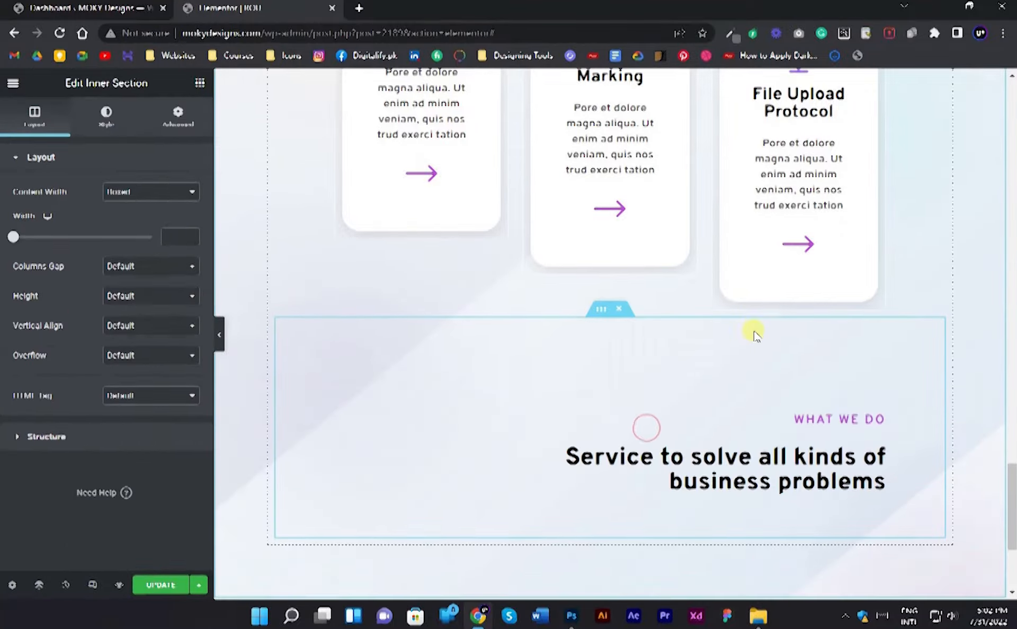
key("alt+Tab")
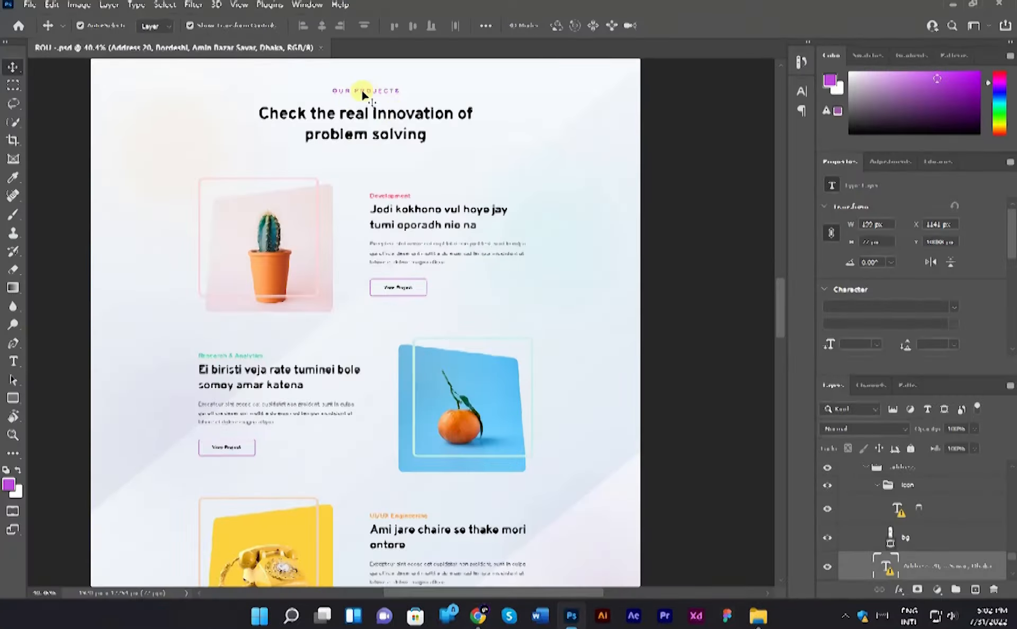
key("alt+Tab")
left_click(104, 127)
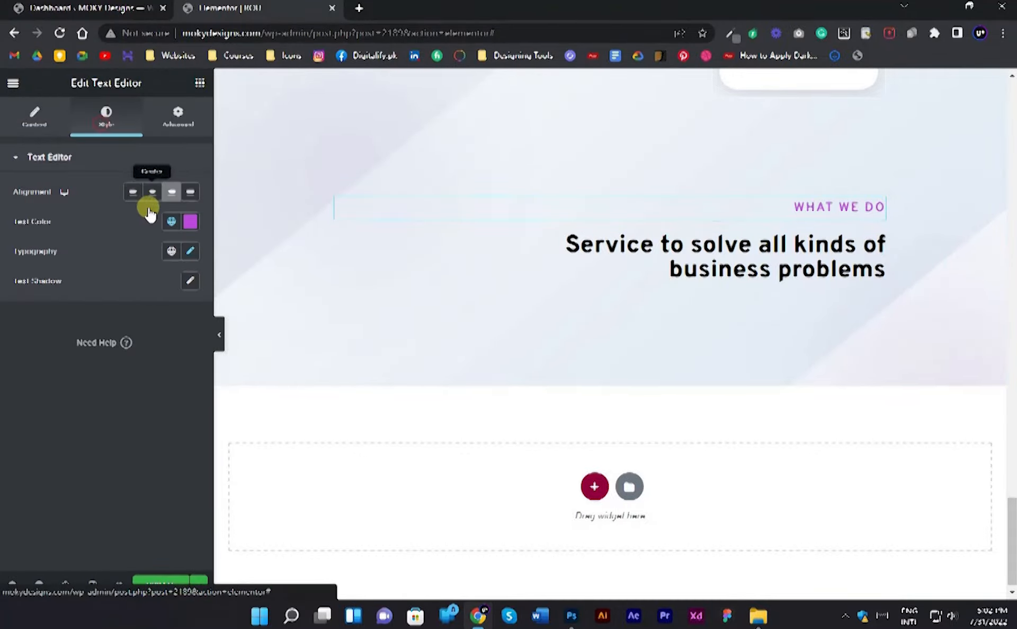
Switch to Photoshop and copy the "OUR PROJECTS" text from the section title layer.
key("alt+Tab")
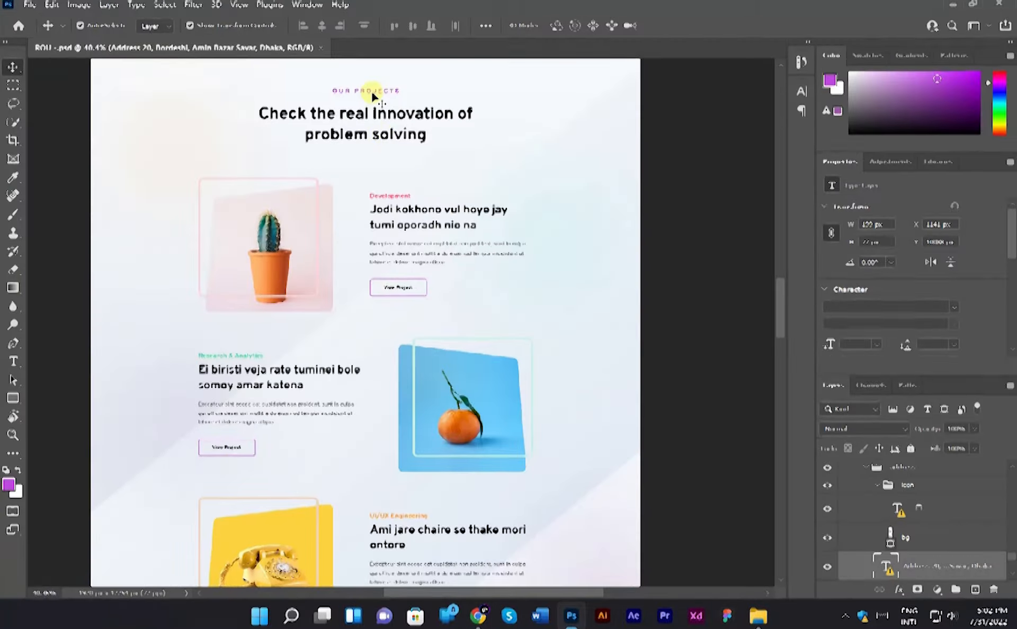
left_click(365, 106)
double_click(367, 107)
left_click(627, 279)
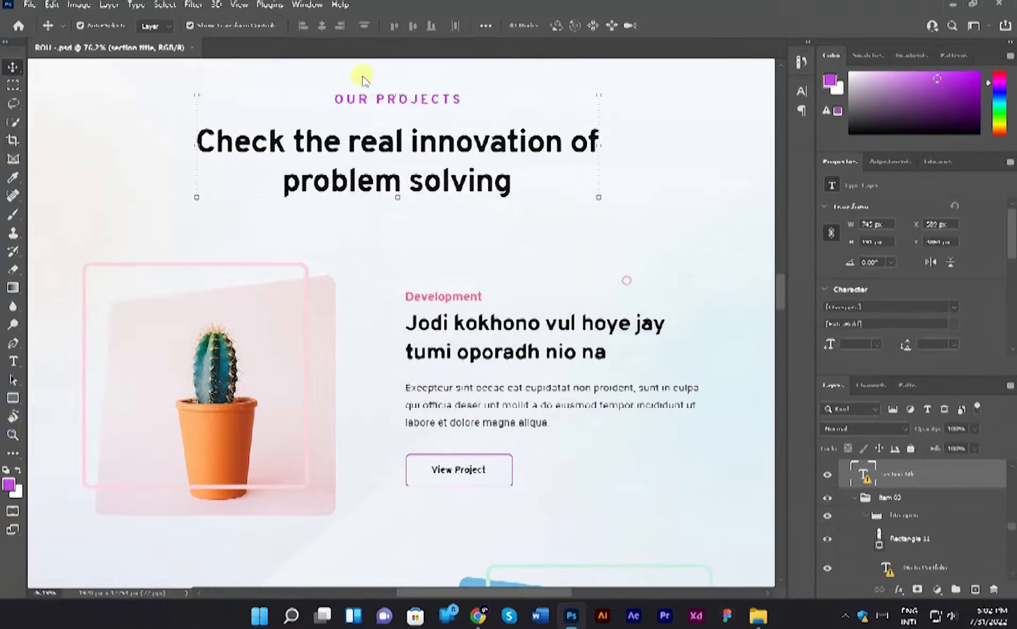
left_click(405, 105)
left_click(475, 99)
key("ctrl+c")
Switch back to Elementor and replace the "WHAT WE DO" label with the copied "OUR PROJECTS" text.
key("alt+Tab")
left_click(35, 117)
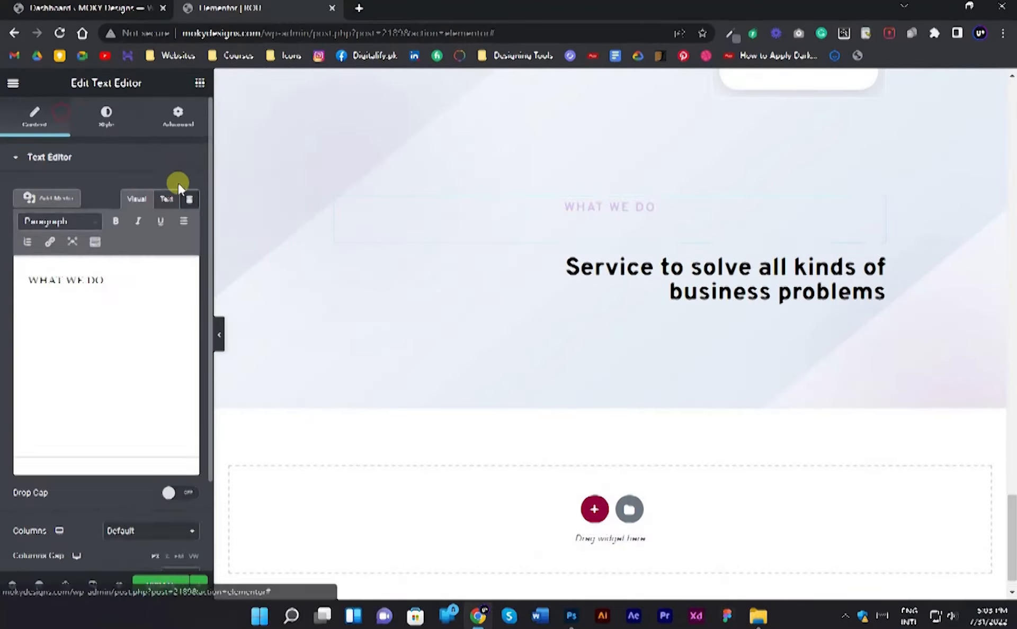
left_click(167, 198)
left_click_drag(85, 250, 11, 249)
key("ctrl+v")
Open the pasted section's heading for editing and copy "Check the real innovation of problem solving" from the Photoshop design.
left_click(645, 254)
key("alt+Tab")
left_click(545, 193)
key("ctrl+a")
key("ctrl+c")
key("alt+Tab")
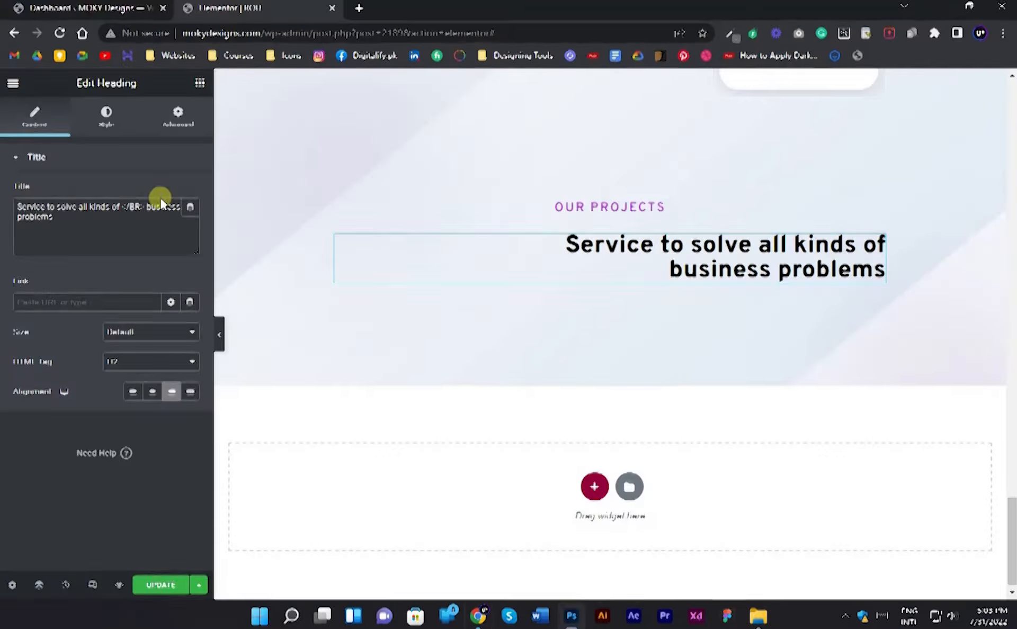
Replace the heading with "Check the real innovation of </br> problem solving", breaking the line as in the Photoshop design, and centre-align it.
left_click(112, 229)
key("ctrl+a")
key("ctrl+v")
left_click(153, 392)
key("alt+Tab")
left_click(588, 136)
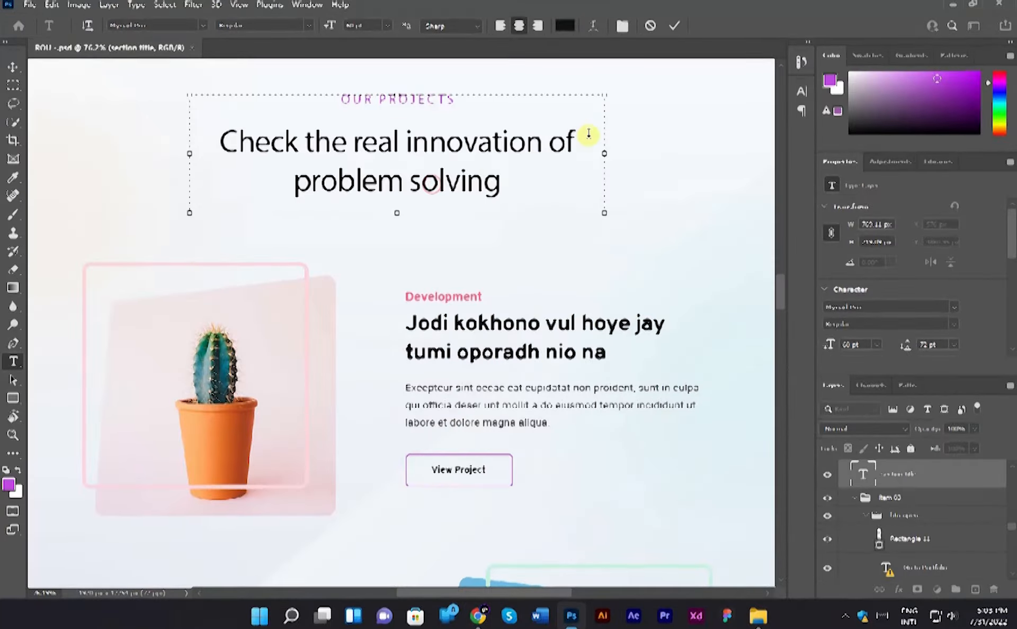
key("alt+Tab")
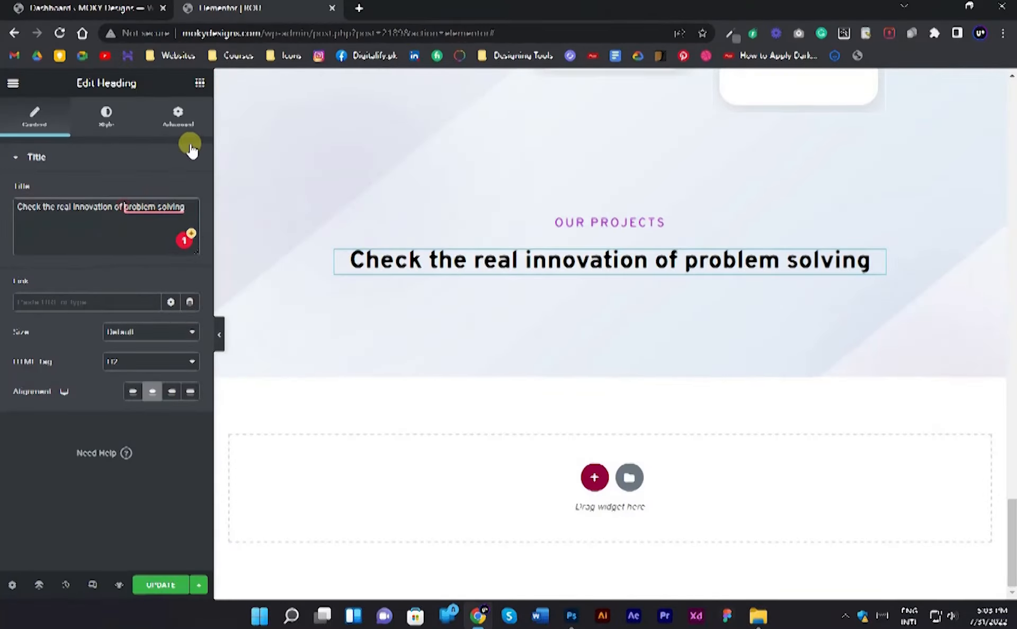
type("</br>")
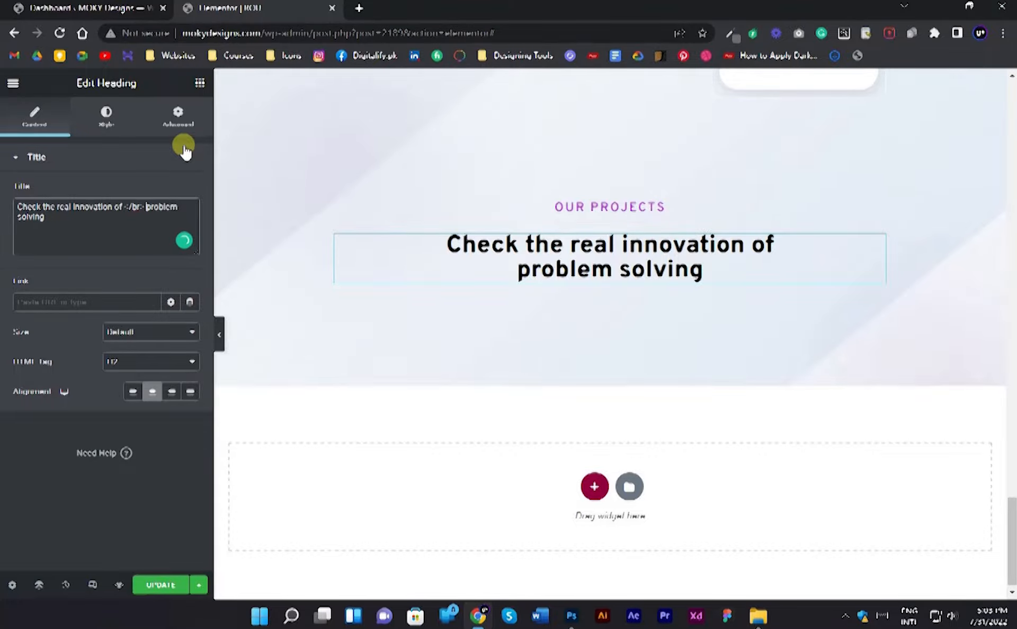
Add a two-column inner section below the projects heading, following the Photoshop layout, and inset its columns with padding on both sides.
key("alt+Tab")
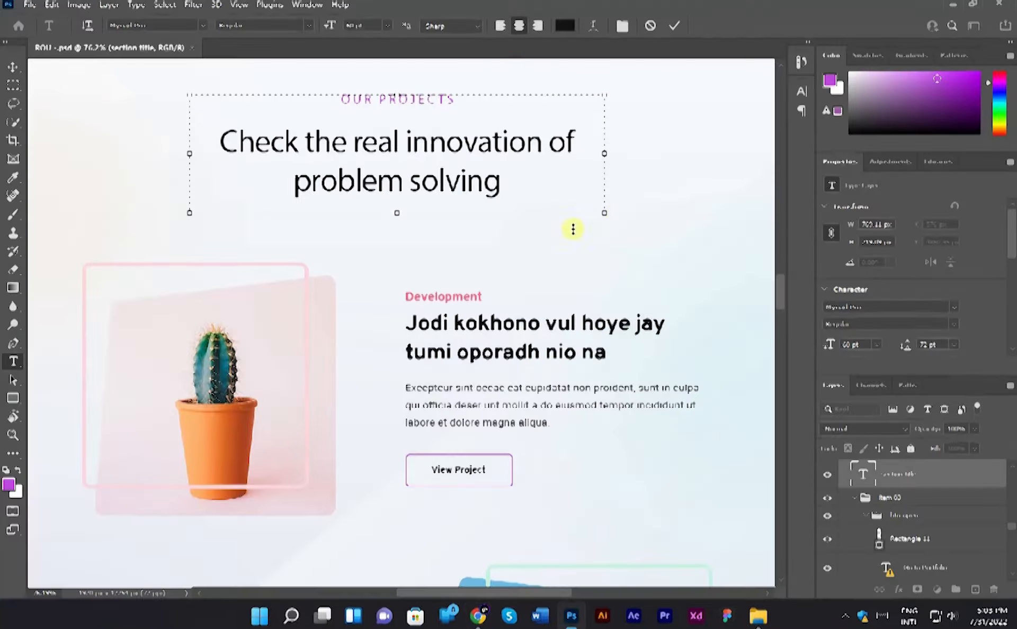
left_click(651, 24)
scroll(384, 285, "down", 2)
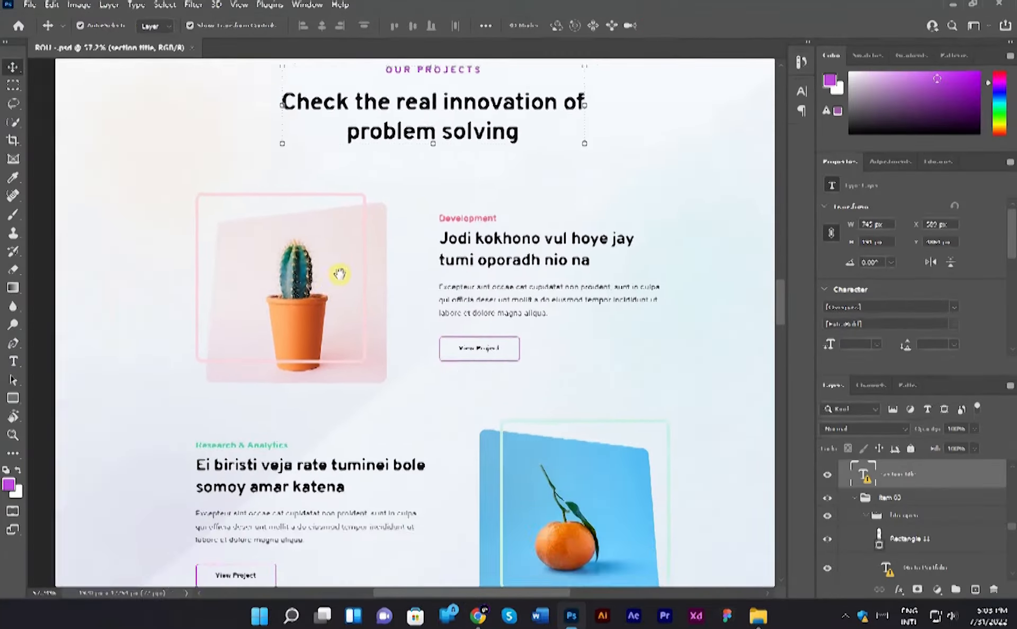
key("alt+Tab")
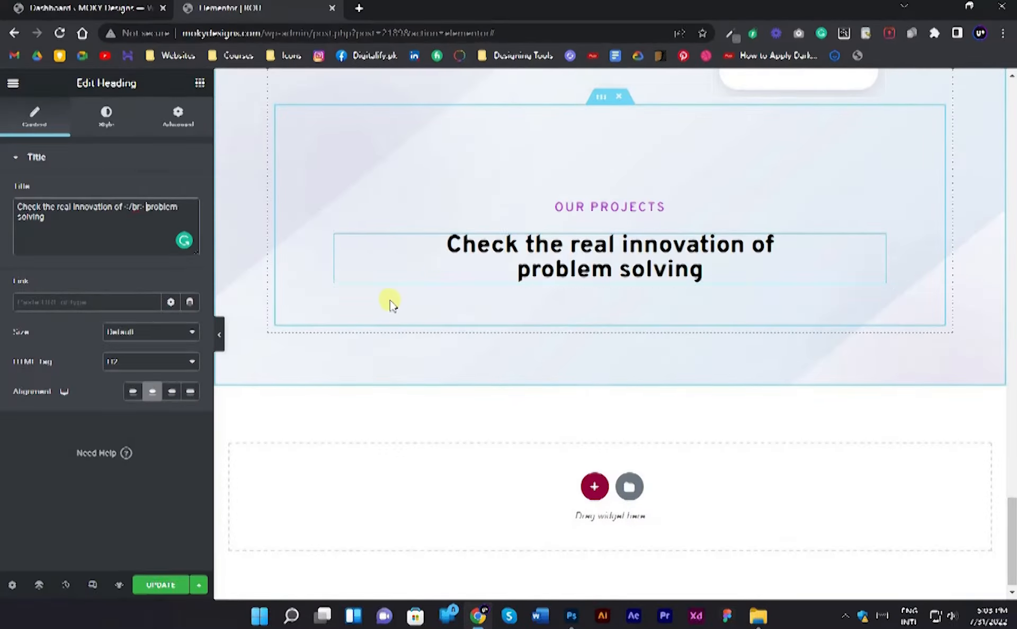
left_click(199, 85)
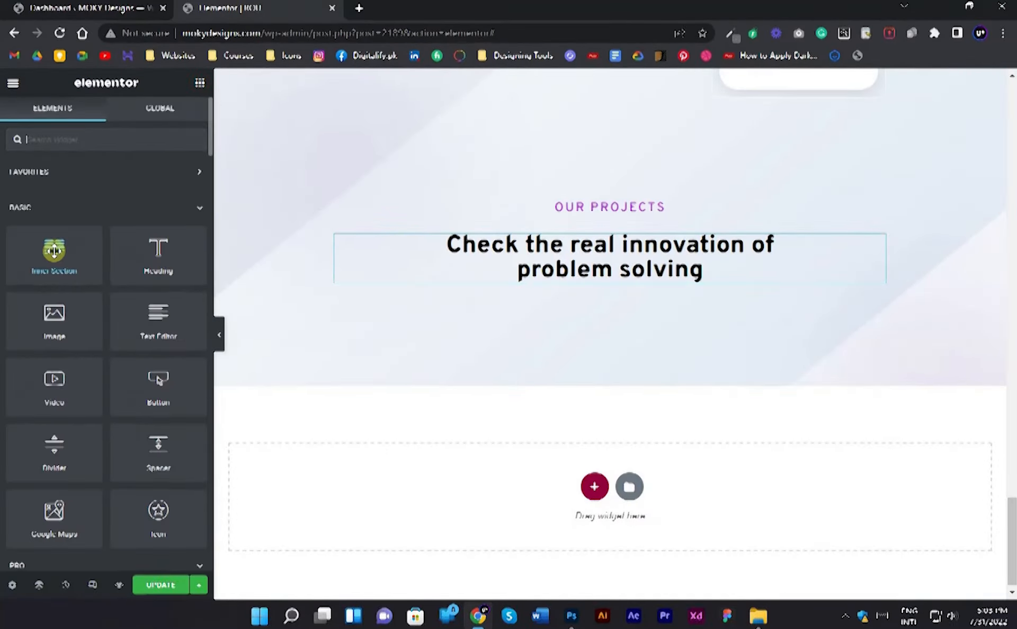
left_click_drag(88, 274, 486, 311)
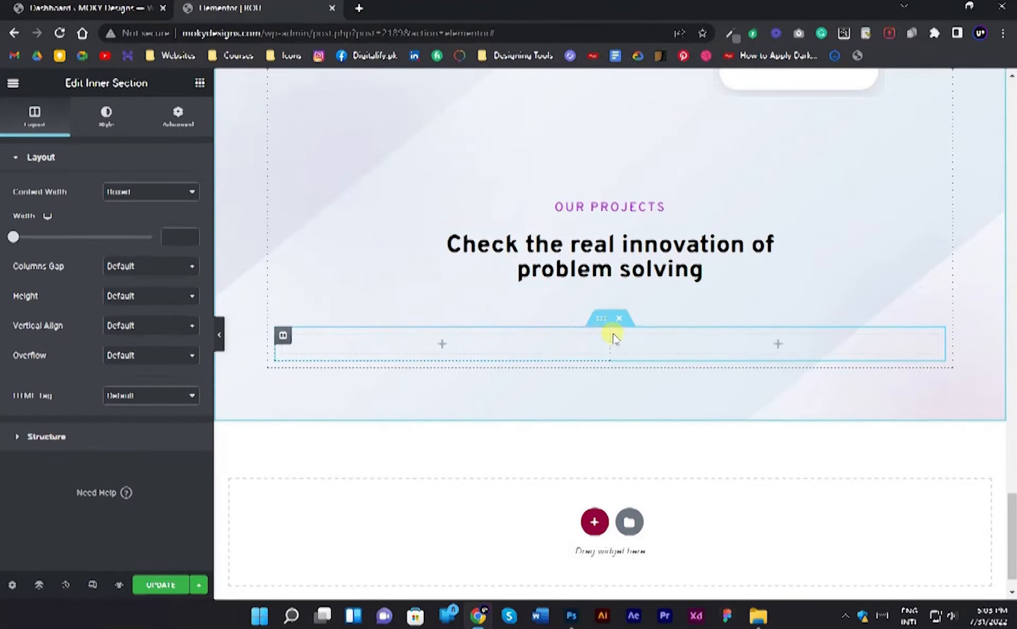
left_click(180, 123)
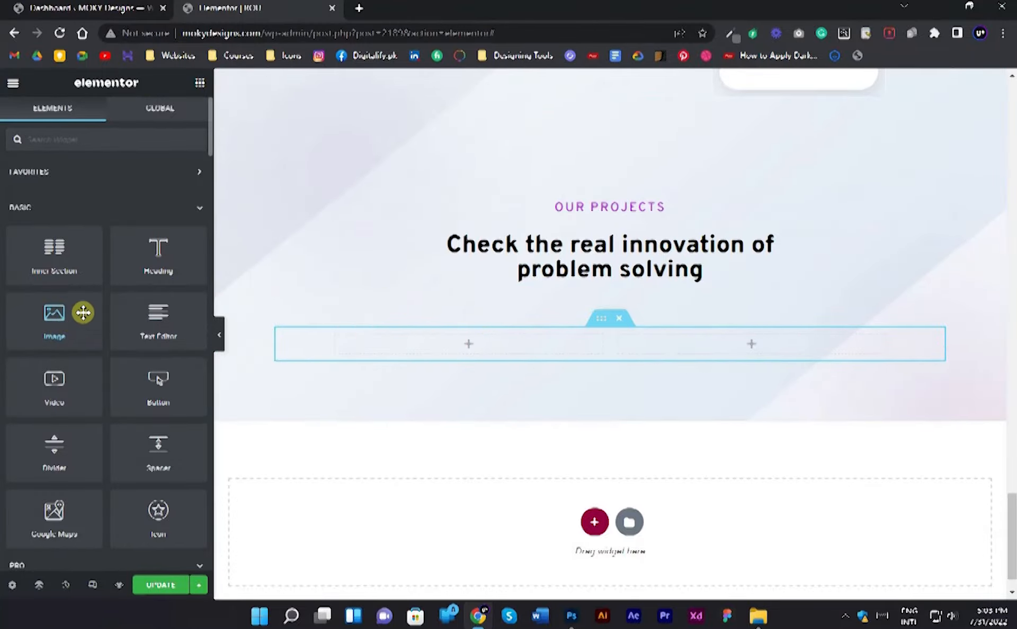
Insert the cactus picture from the media library into the first column and narrow that column.
left_click_drag(258, 354, 414, 356)
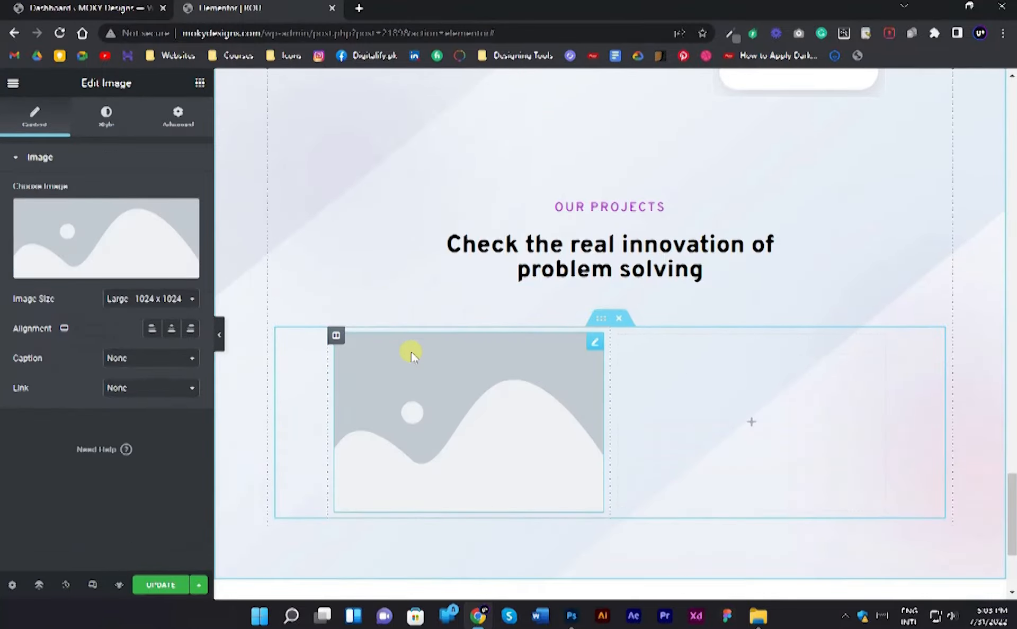
left_click(93, 236)
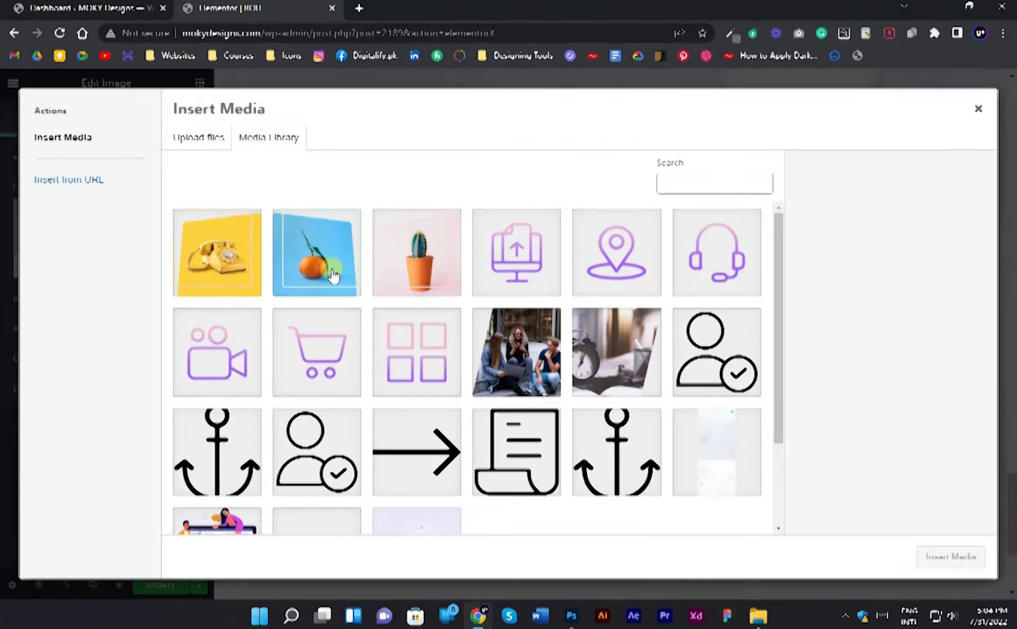
left_click(418, 281)
left_click(957, 557)
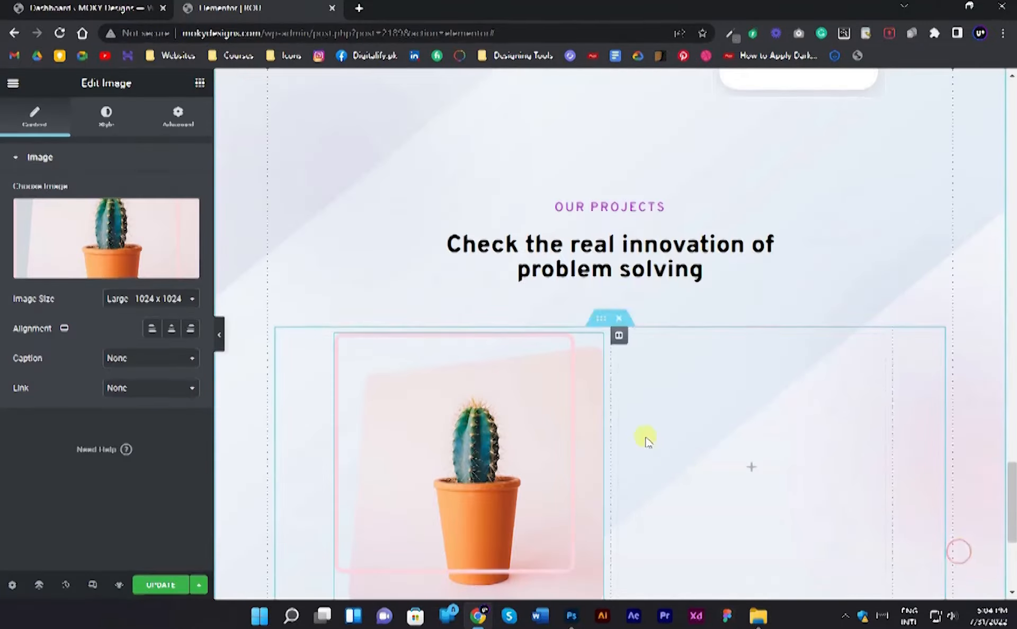
scroll(646, 441, "down", 3)
left_click_drag(610, 295, 523, 300)
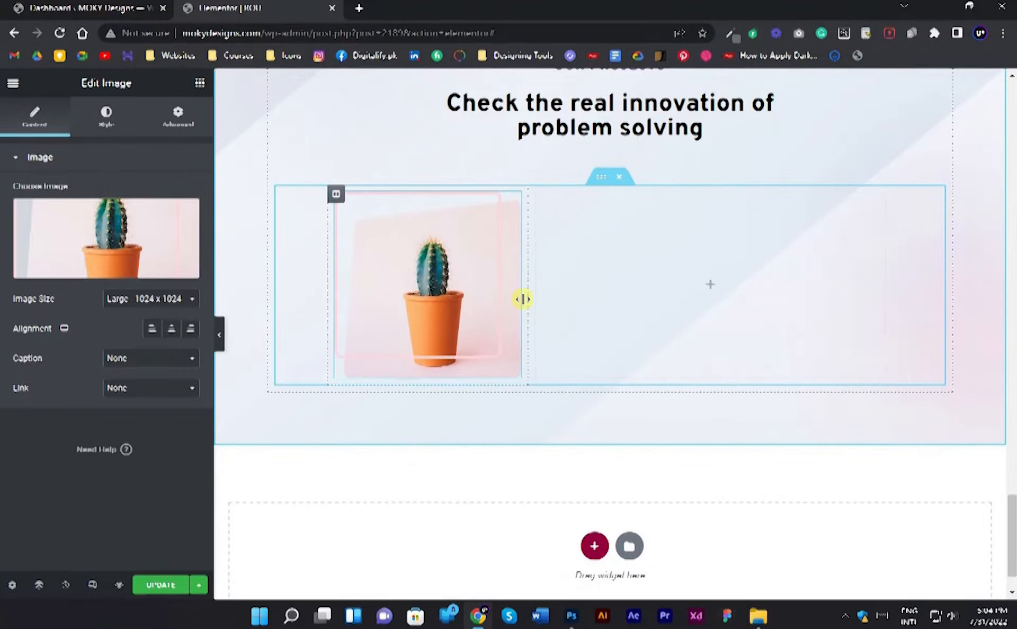
Add a text editor widget to the empty column beside the cactus image, after checking the Photoshop layout.
left_click(198, 83)
key("alt+Tab")
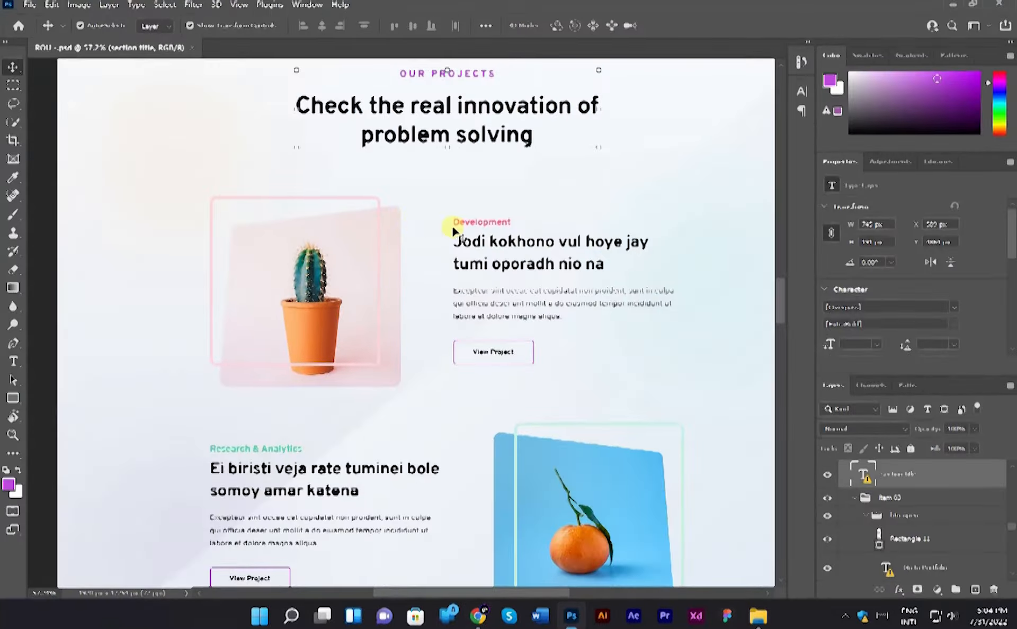
key("alt+Tab")
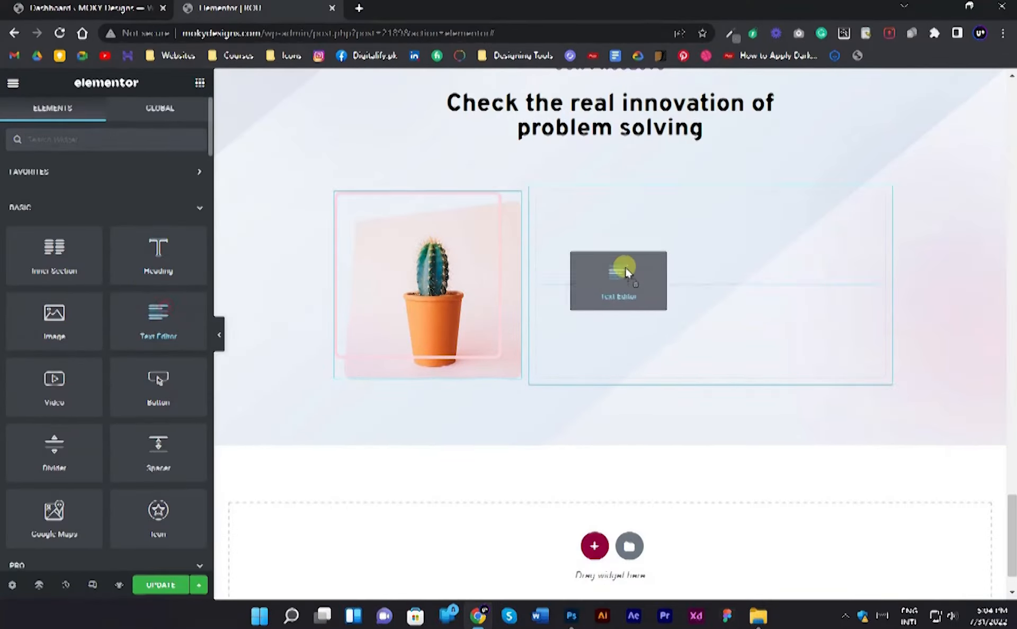
left_click_drag(626, 272, 634, 266)
Copy "Development" from the Photoshop design and use it to replace the new text widget's placeholder text in Elementor.
key("alt+Tab")
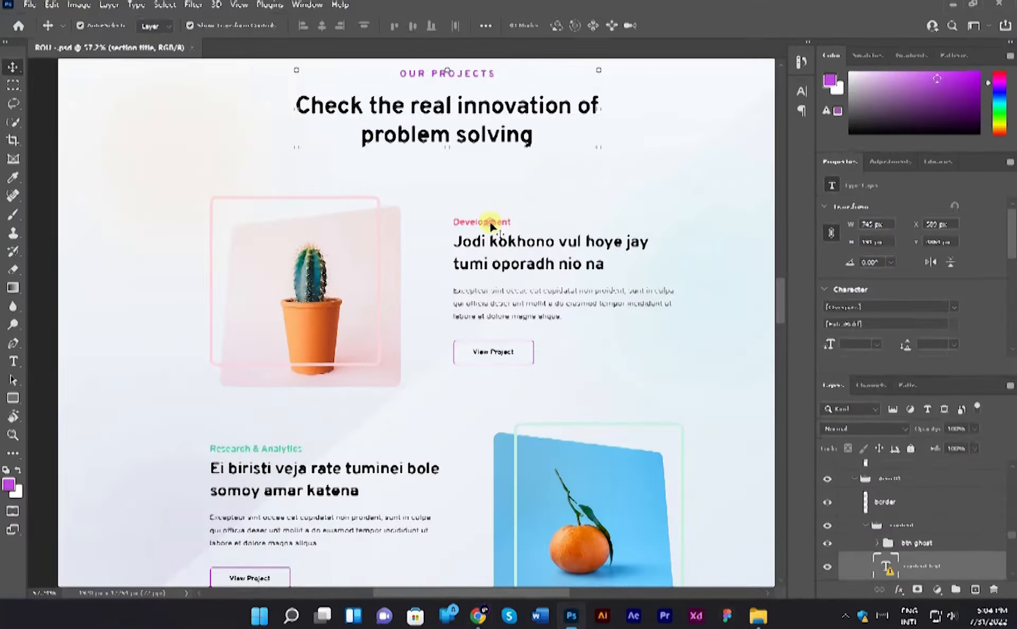
double_click(492, 225)
left_click(609, 286)
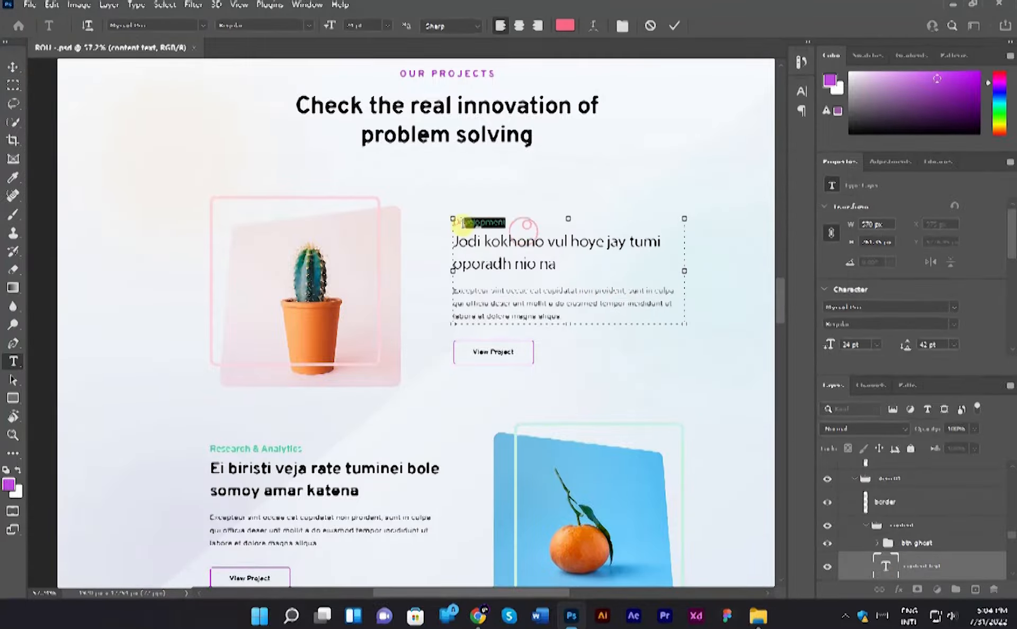
key("alt+Tab")
key("ctrl+a")
key("ctrl+v")
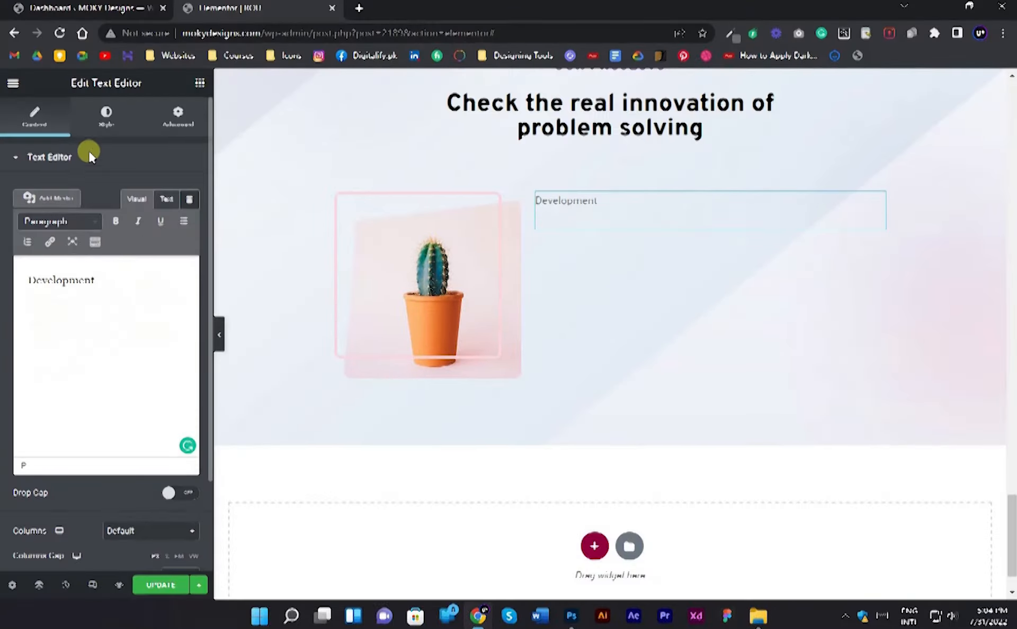
Copy the label colour fe6686 from the Photoshop design and apply it as the "Development" text colour in Elementor.
left_click(104, 128)
key("alt+Tab")
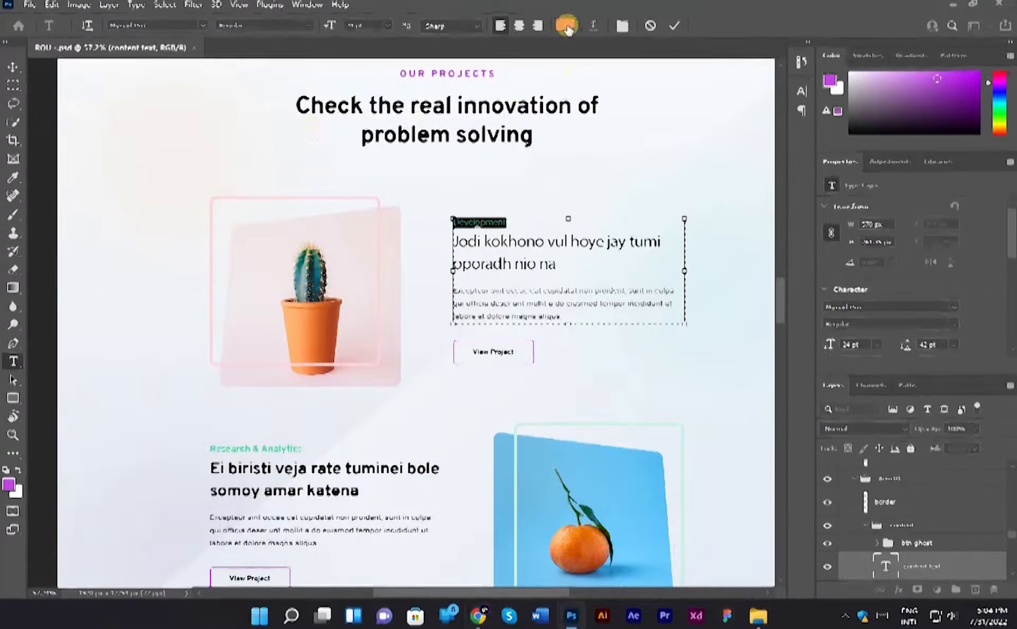
key("ctrl+v")
left_click(566, 25)
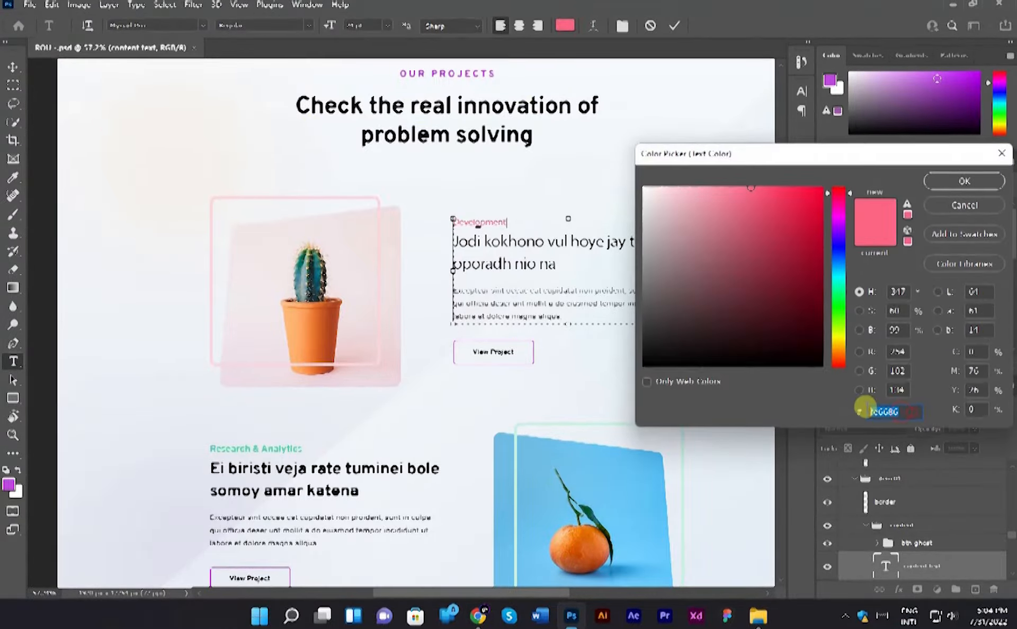
key("alt+Tab")
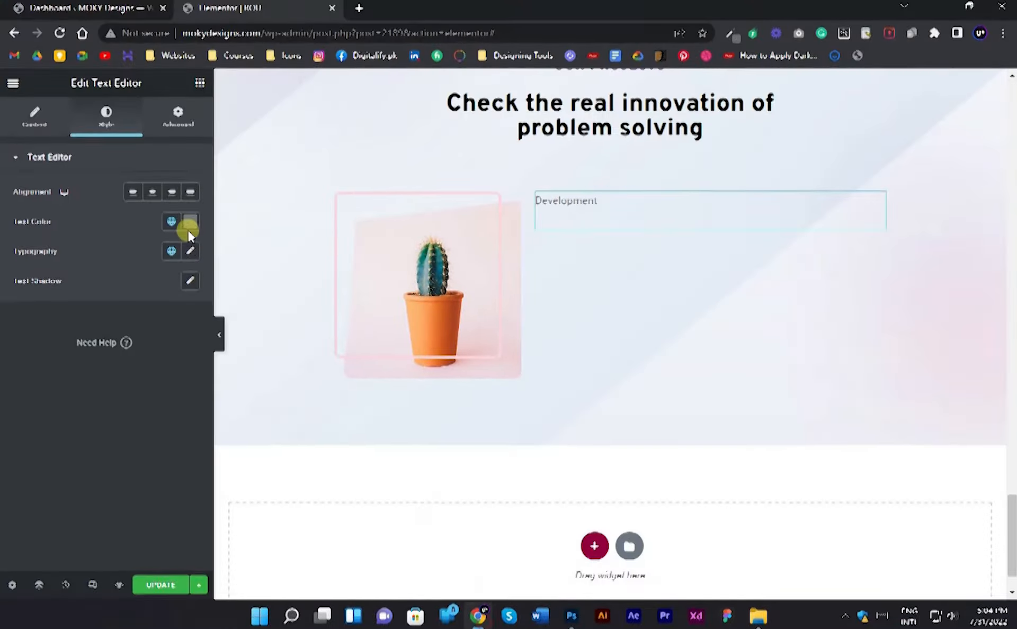
left_click(191, 226)
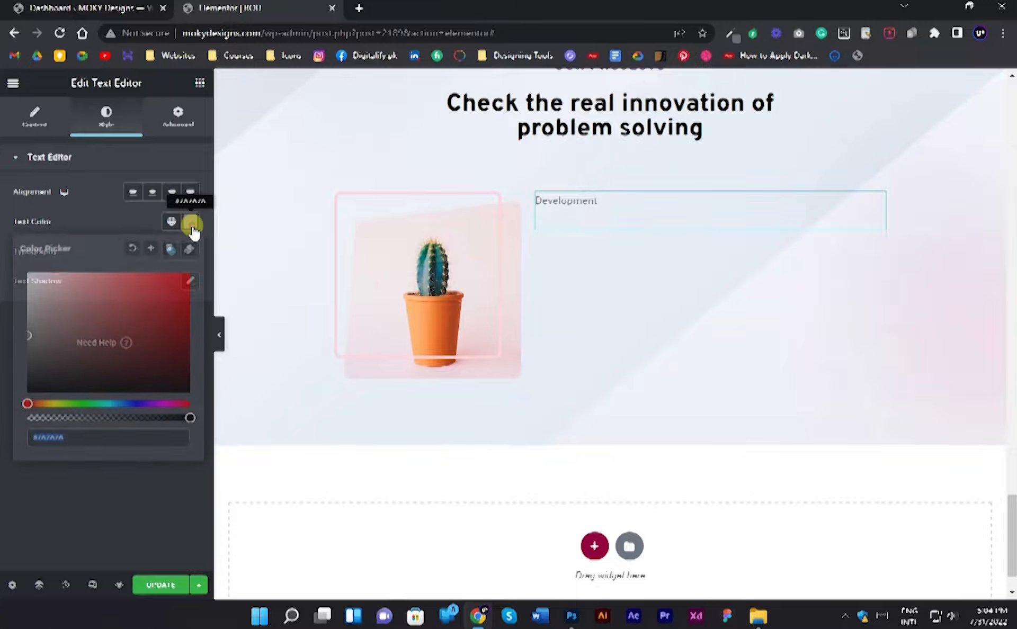
left_click(1, 380)
Apply the ROU - Primary Fonts typography to the "Development" text, customize it, and switch its content to plain text view.
left_click(171, 251)
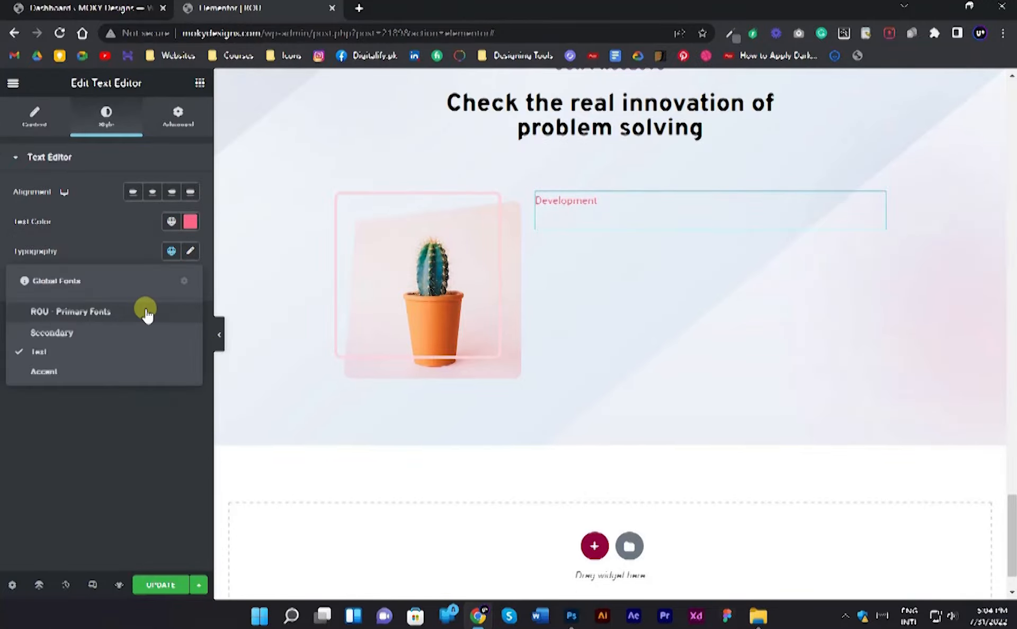
left_click(146, 312)
left_click(191, 251)
left_click(192, 251)
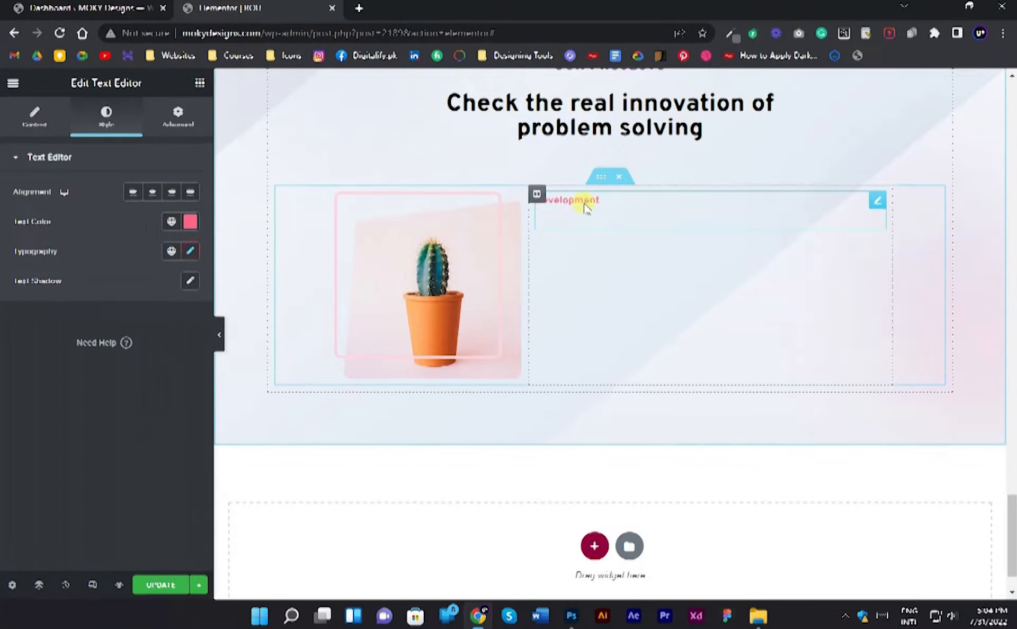
left_click(14, 117)
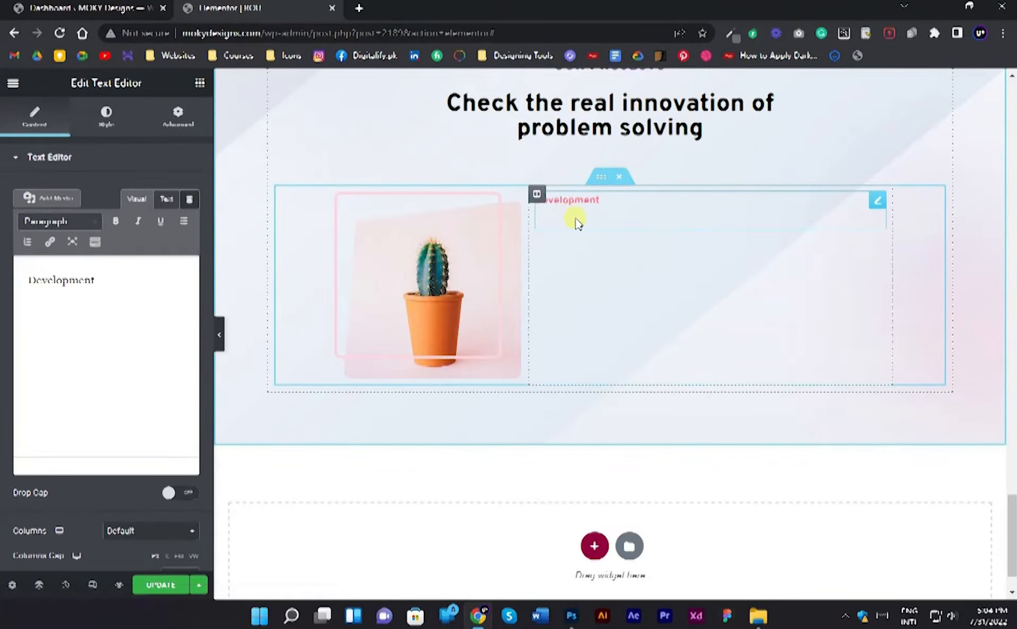
left_click(165, 200)
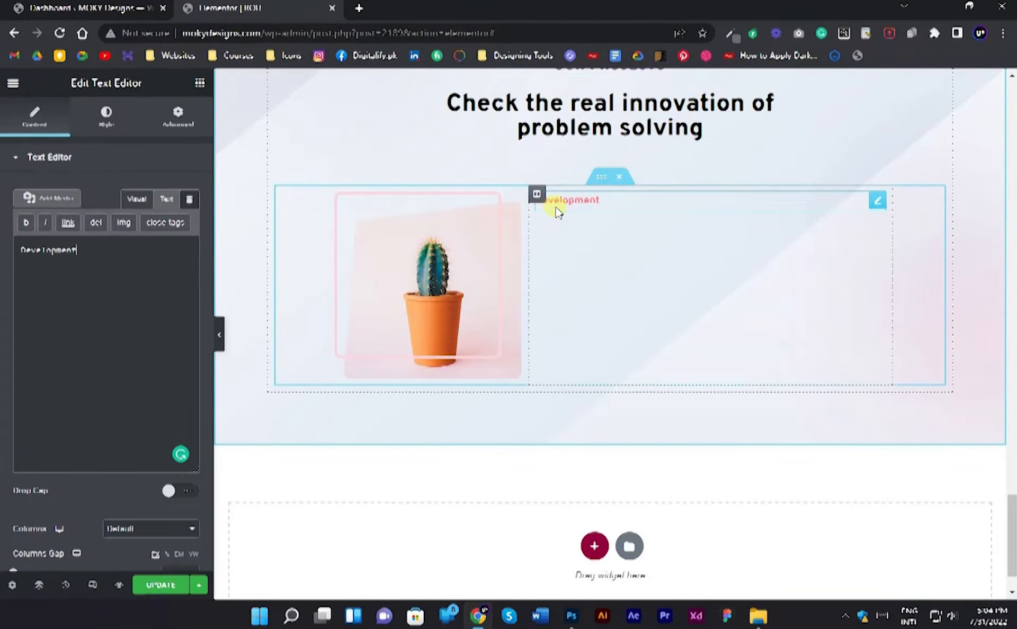
Add equal padding on all sides of the column holding the "Development" text and return to the widget list.
left_click(536, 194)
left_click(177, 116)
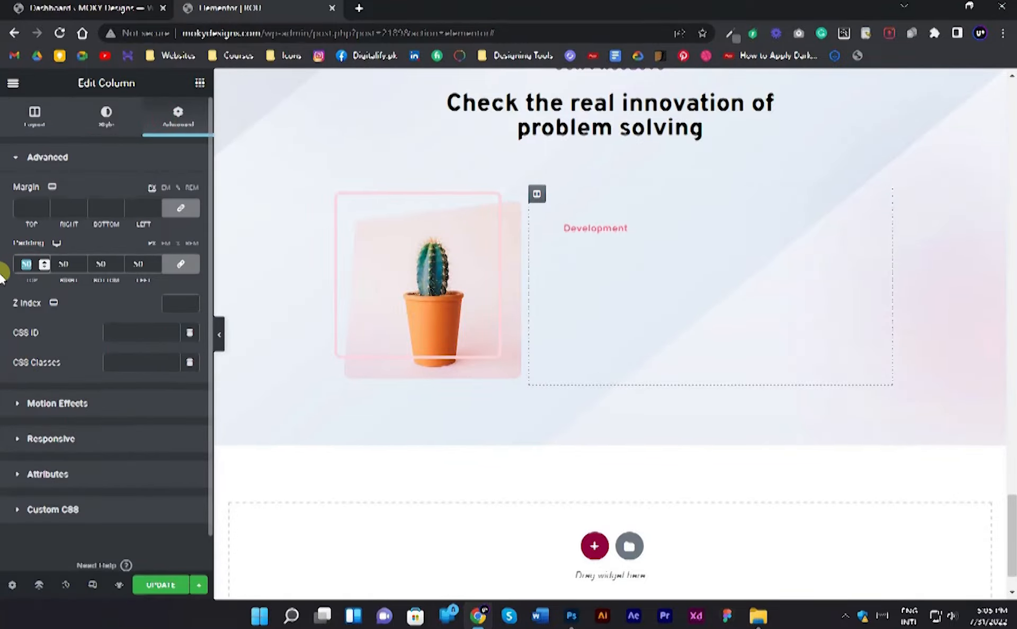
left_click(201, 84)
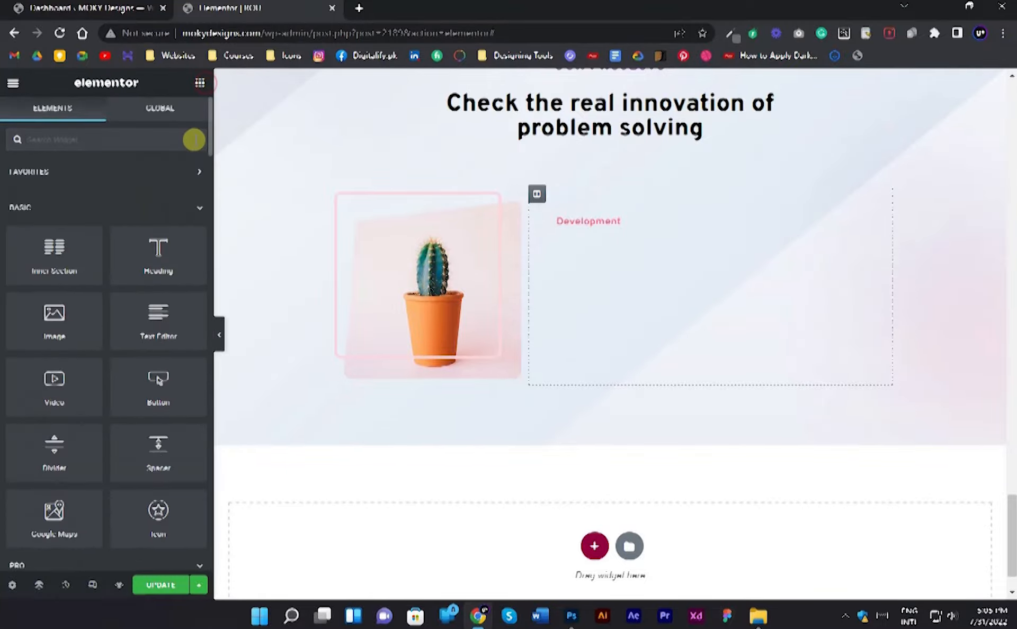
Add a Heading below "Development" in Elementor and replace its title with "Jodi kokhono vul hoye jay tumi oporadh nio na" copied from the Photoshop design.
left_click_drag(158, 256, 602, 227)
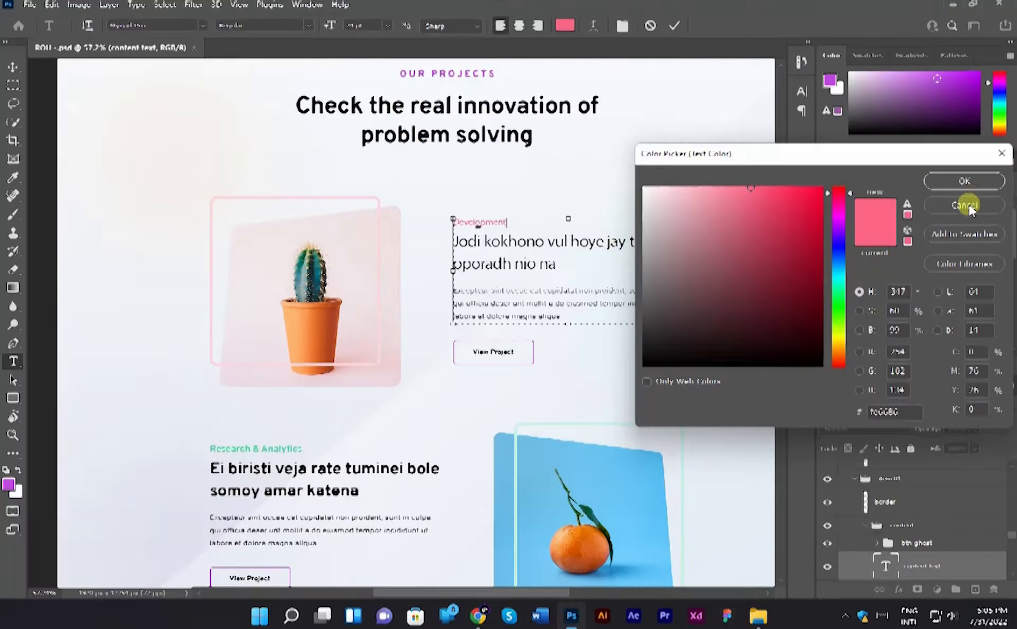
left_click(965, 205)
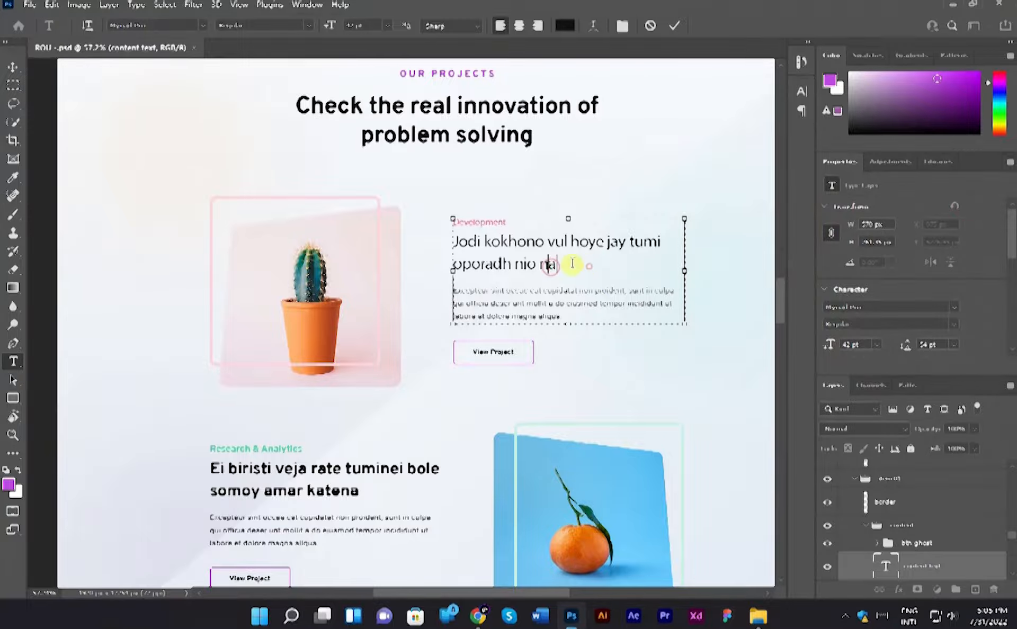
left_click_drag(569, 265, 427, 245)
key("ctrl+c")
key("alt+Tab")
left_click(107, 236)
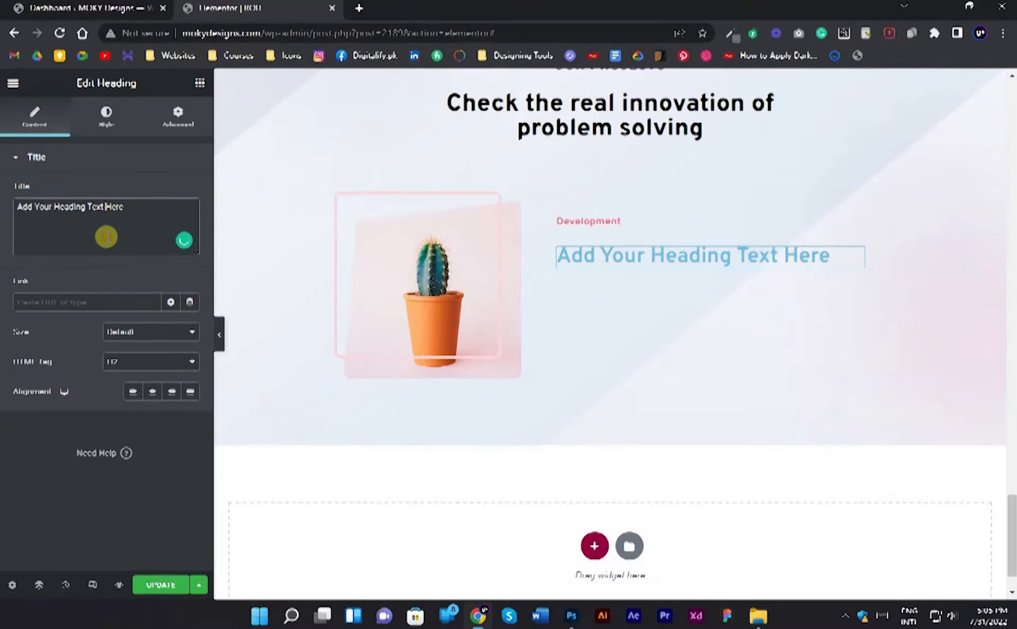
key("ctrl+a")
key("ctrl+v")
Check the heading's line split in Photoshop and insert a </br> line break after "tumi" in the Elementor title.
key("alt+Tab")
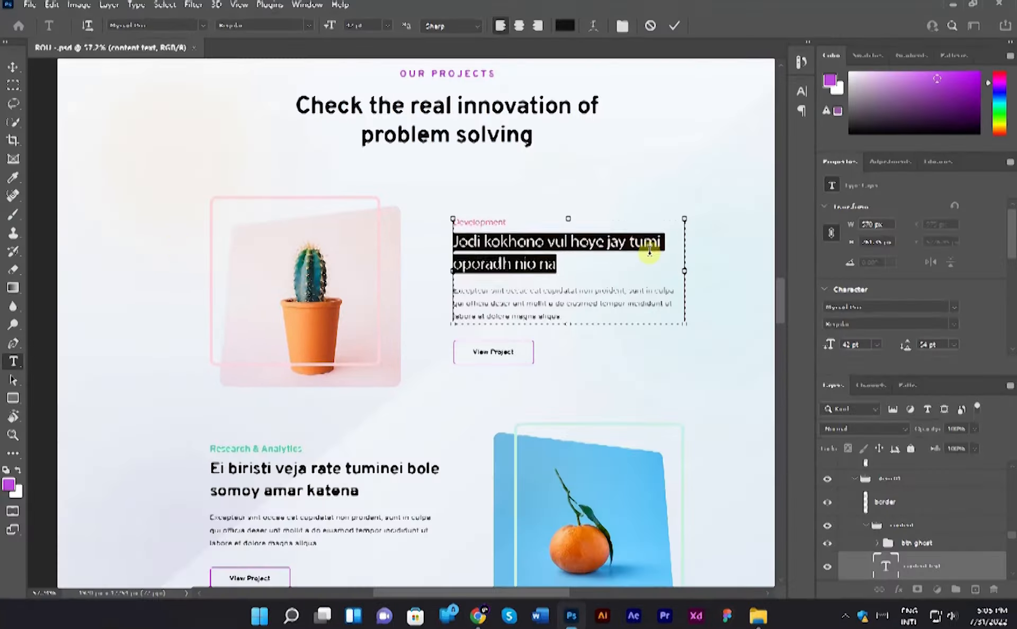
left_click(644, 242)
key("alt+Tab")
left_click(132, 208)
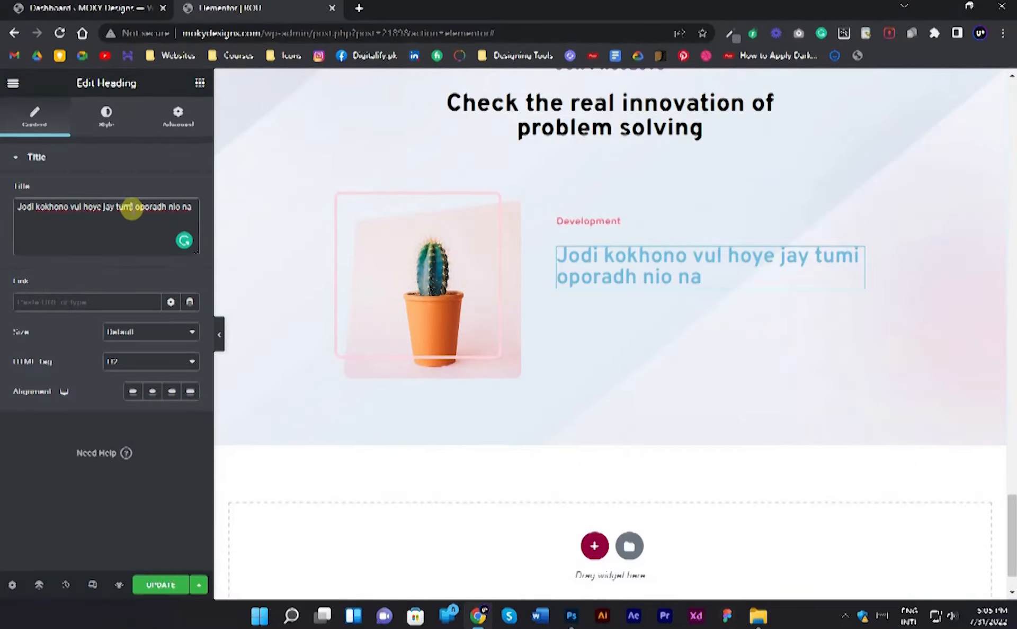
type("</br>")
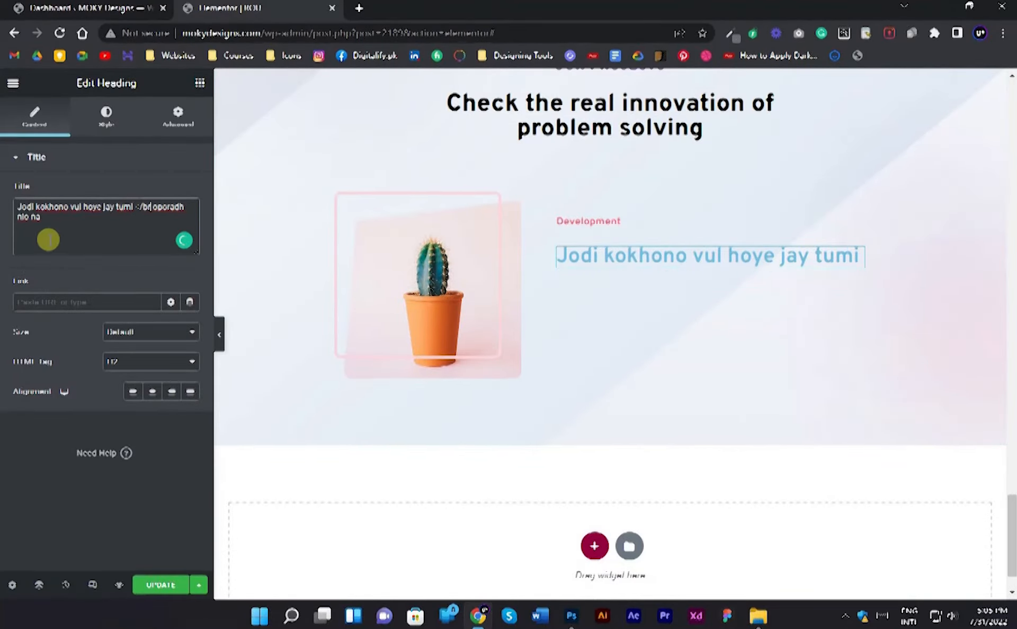
Set the project heading's text color to black and its typography weight to 700.
left_click(109, 119)
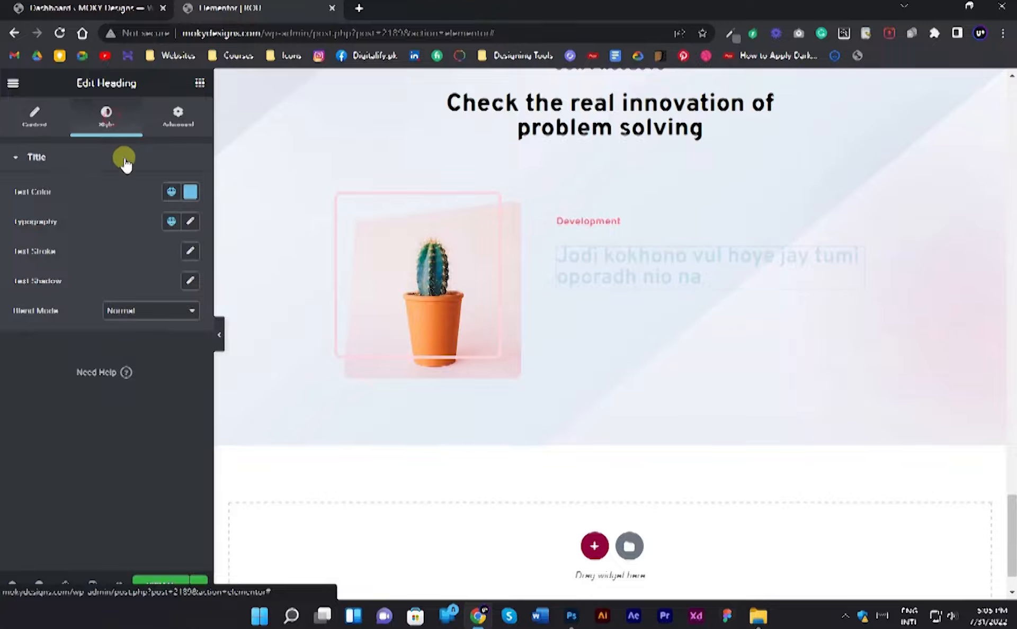
left_click(172, 192)
left_click(192, 192)
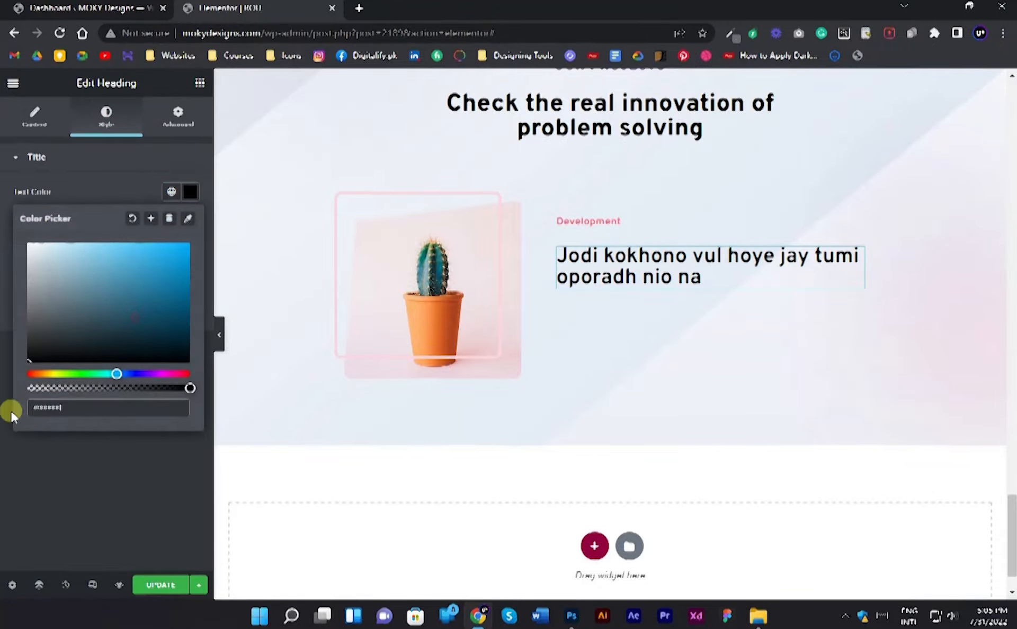
left_click(27, 417)
left_click(191, 222)
left_click(162, 362)
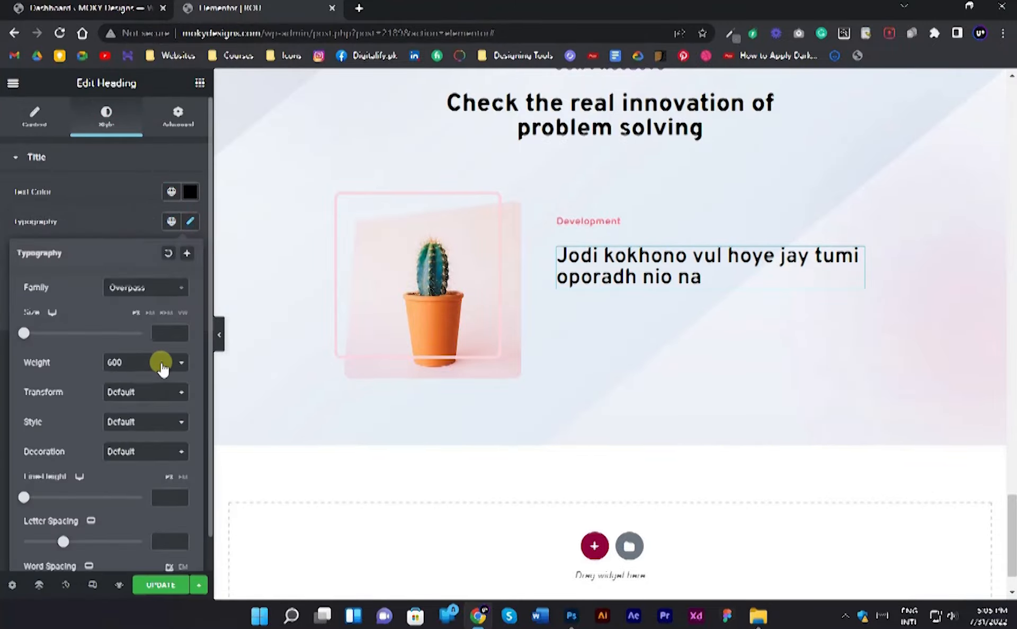
left_click(145, 443)
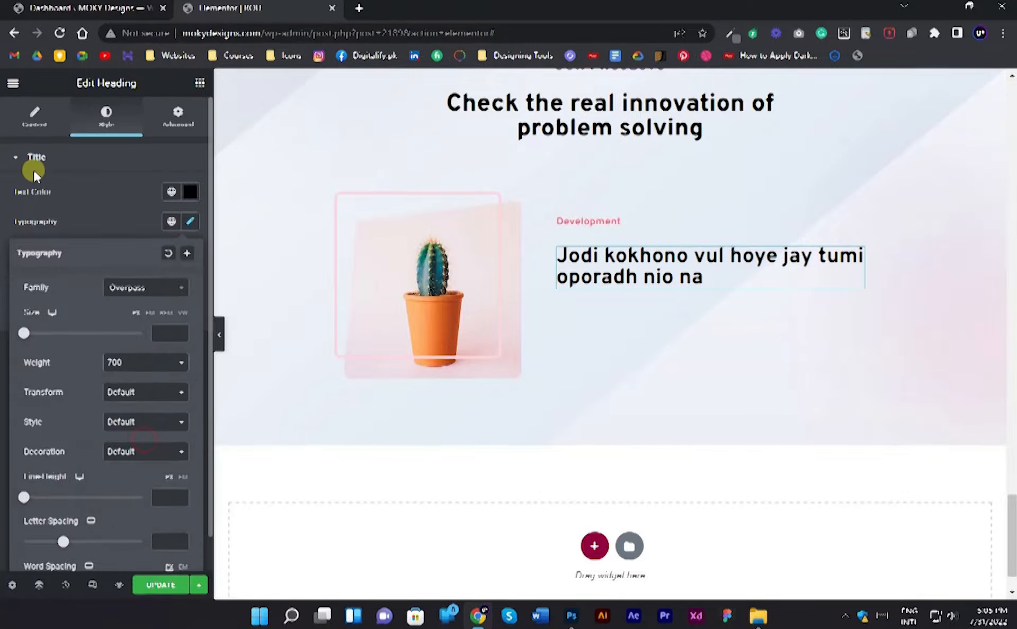
left_click(34, 170)
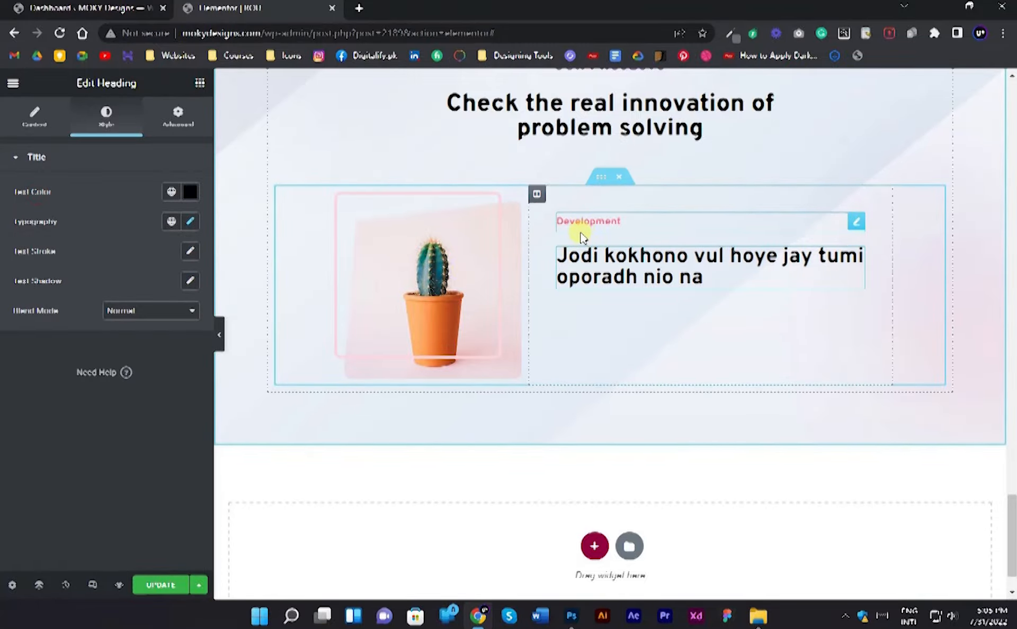
Inspect the "Development" text in the full-width preview and select its outer text-editor widget element in DevTools.
left_click(599, 228)
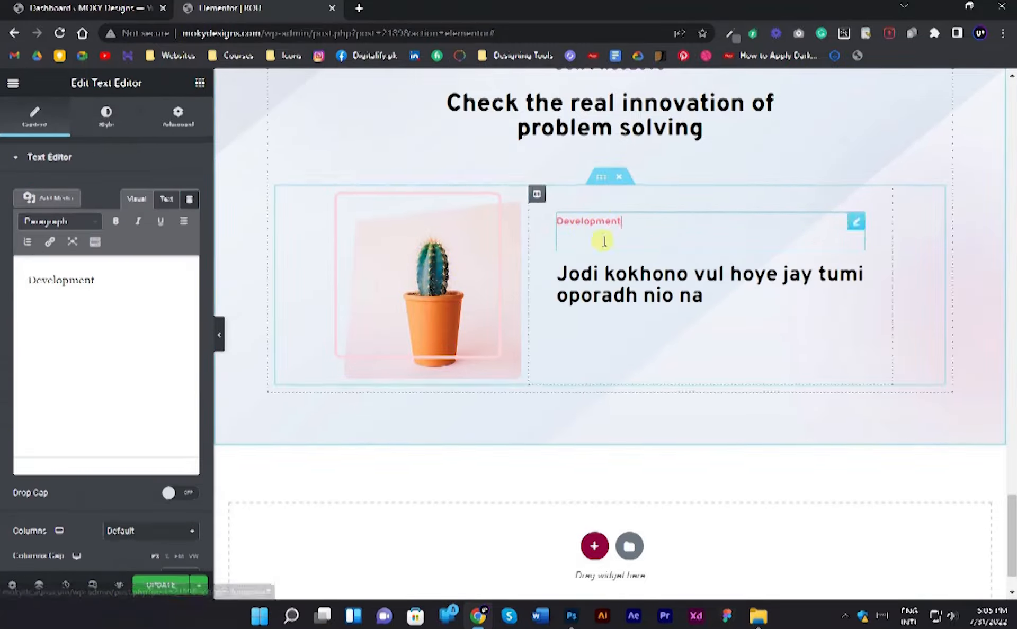
left_click(217, 329)
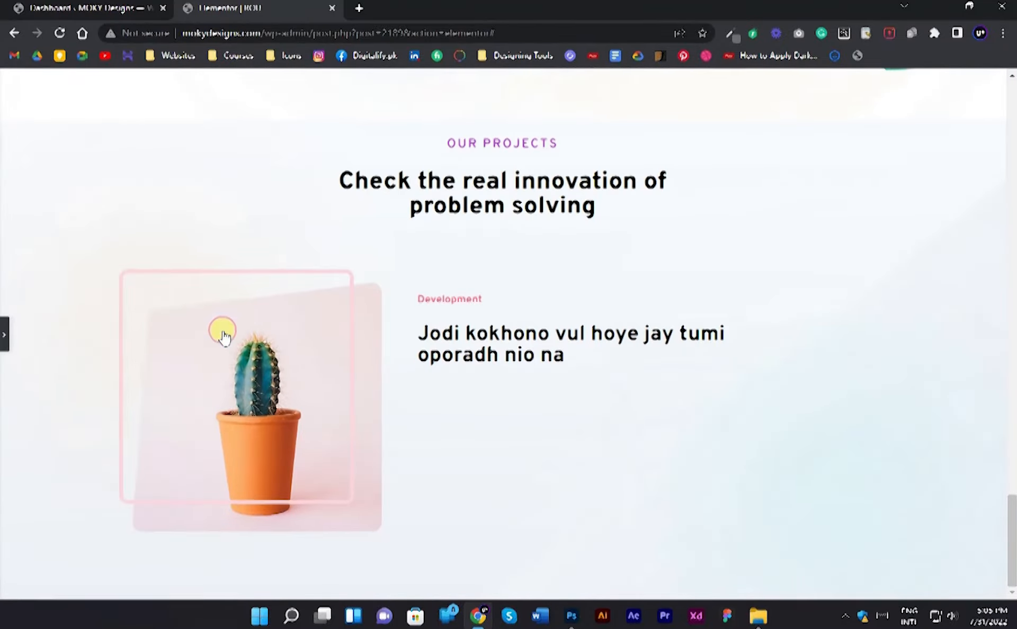
right_click(422, 295)
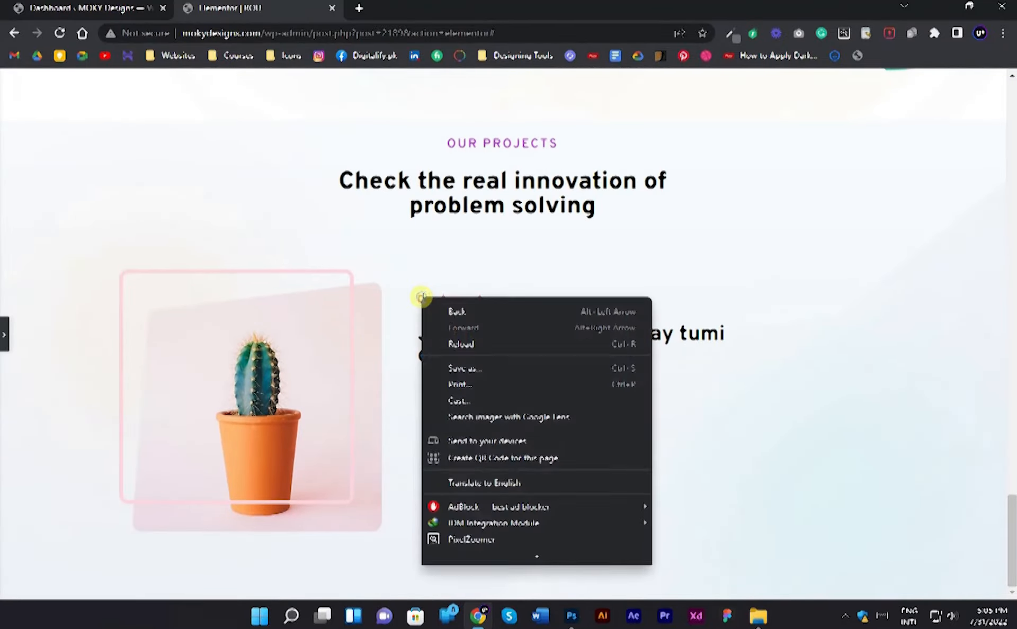
left_click(483, 553)
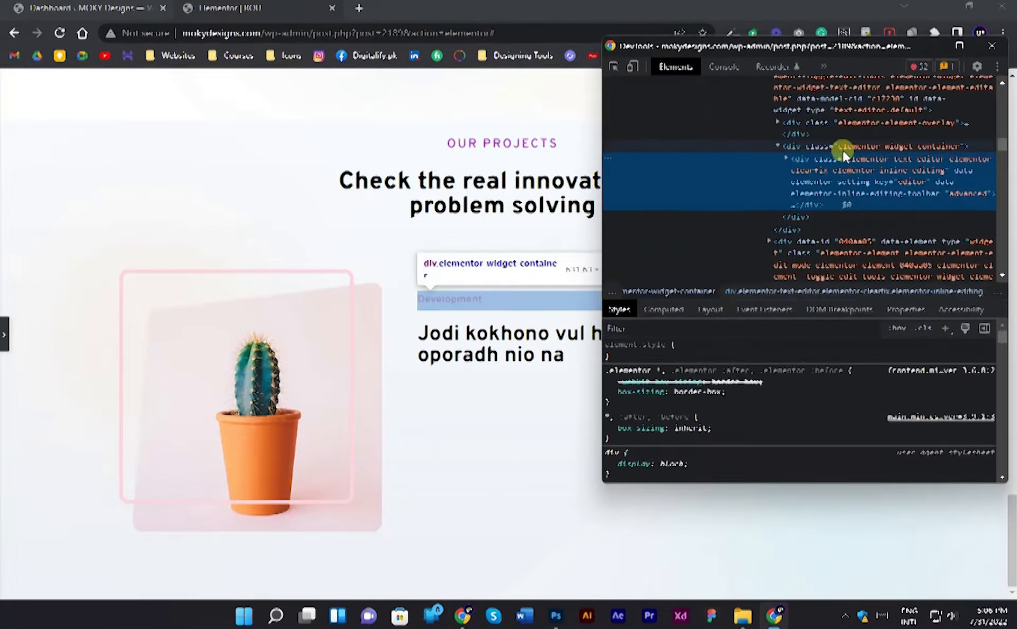
scroll(841, 104, "up", 3)
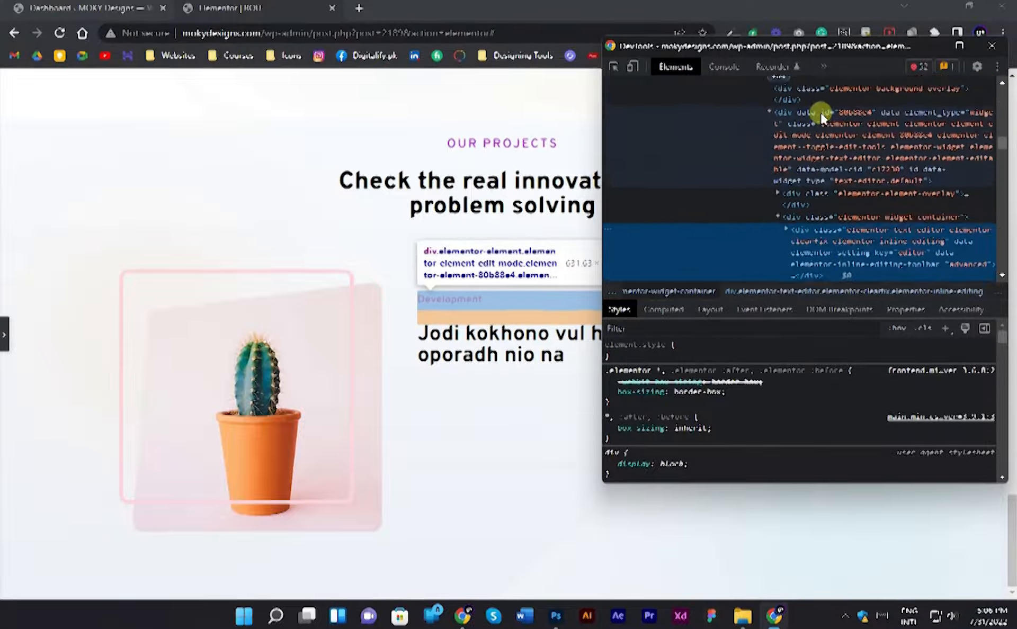
left_click(869, 216)
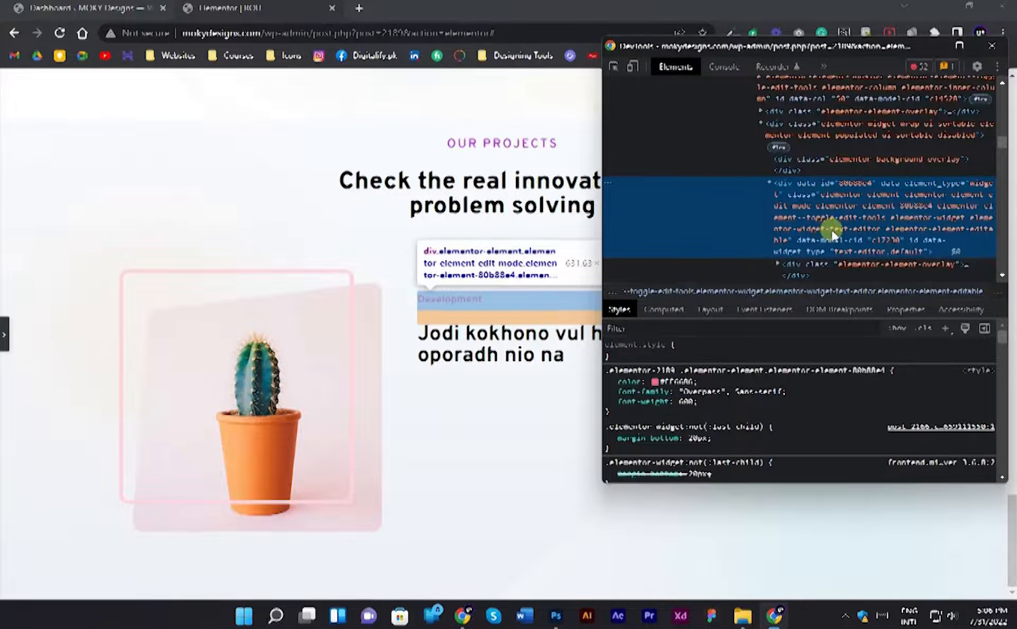
Try a margin of 0 in the "Development" widget's element style and disable the declaration.
left_click(692, 344)
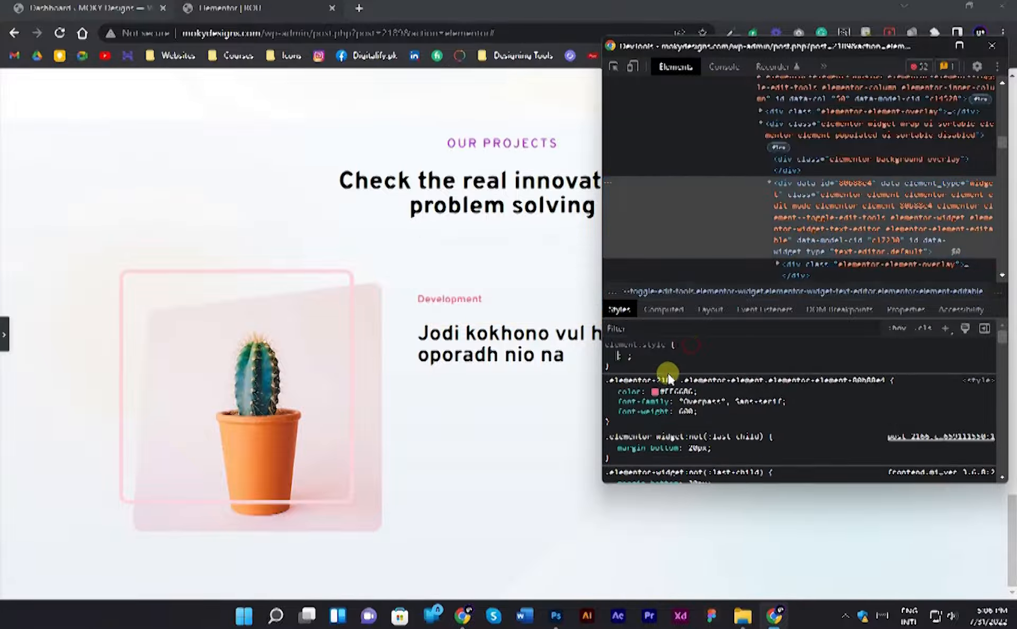
type("margin:0")
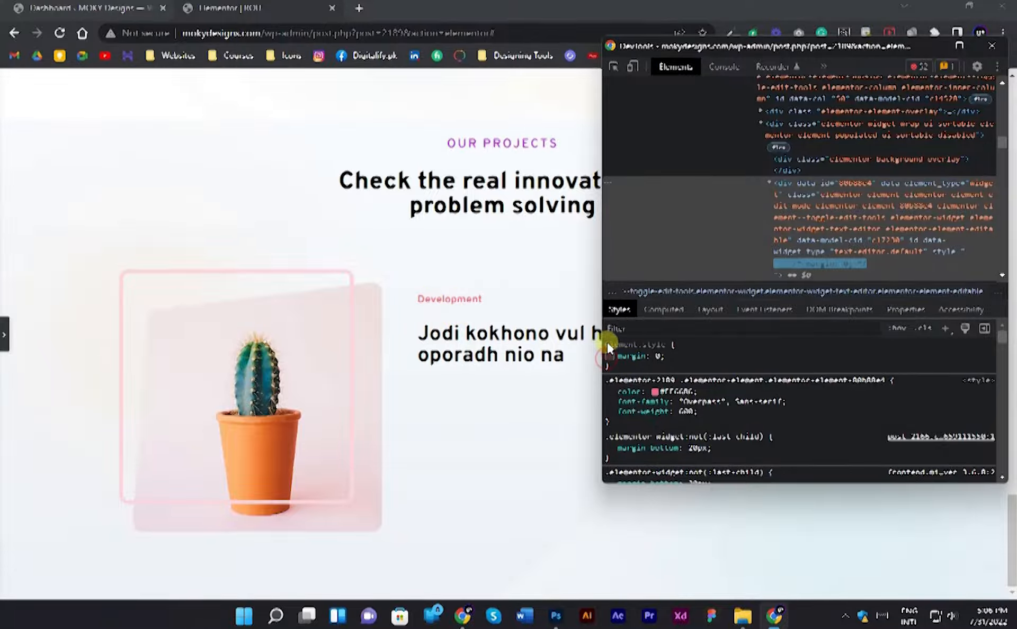
left_click(610, 356)
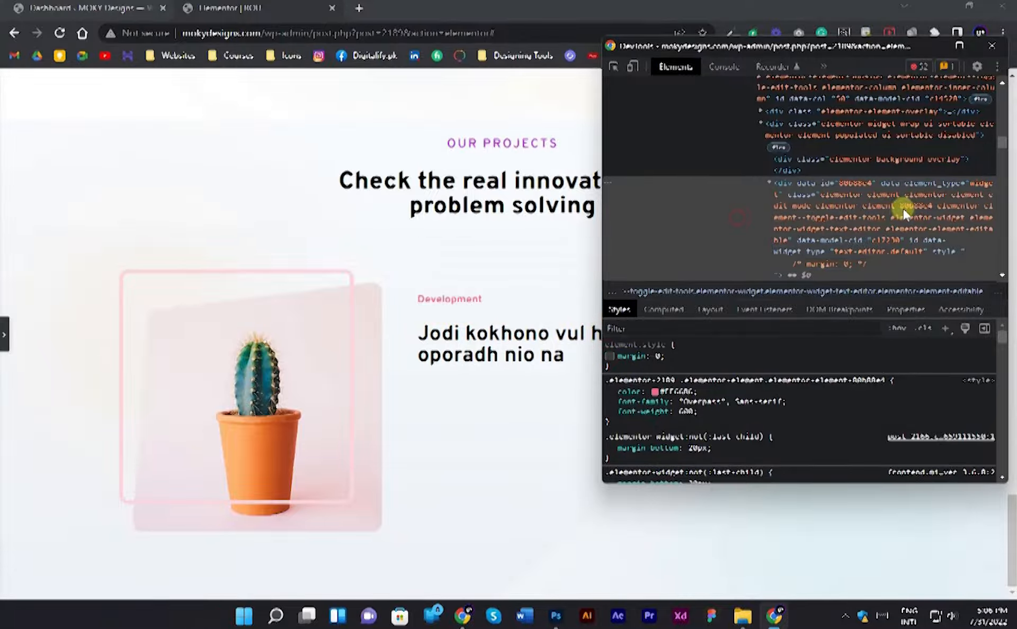
Copy the "Development" widget's class names from its DevTools markup and return to the Elementor page.
double_click(902, 208)
left_click(940, 207)
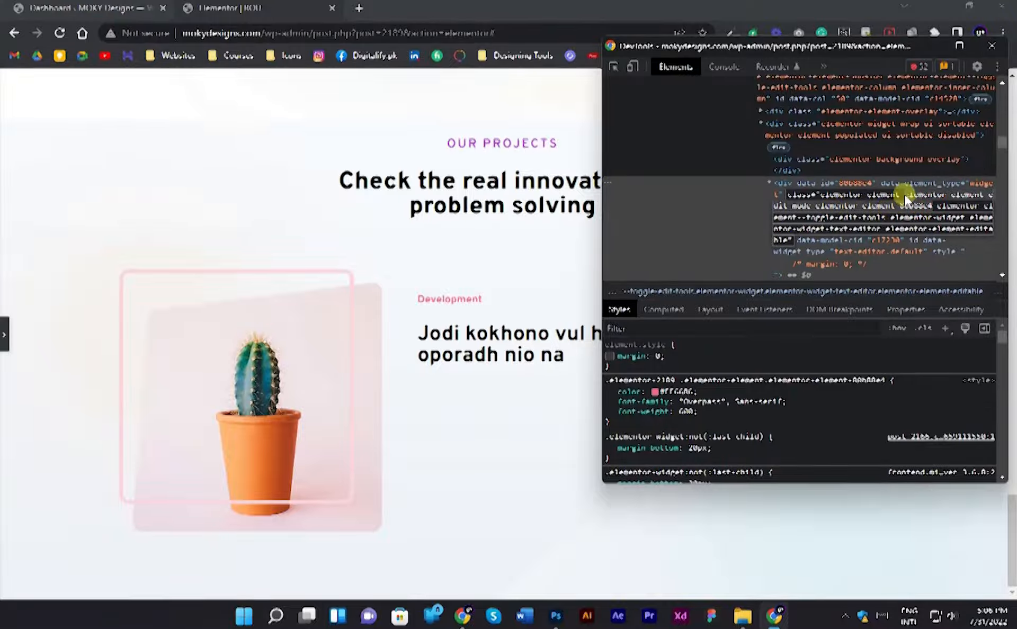
right_click(910, 202)
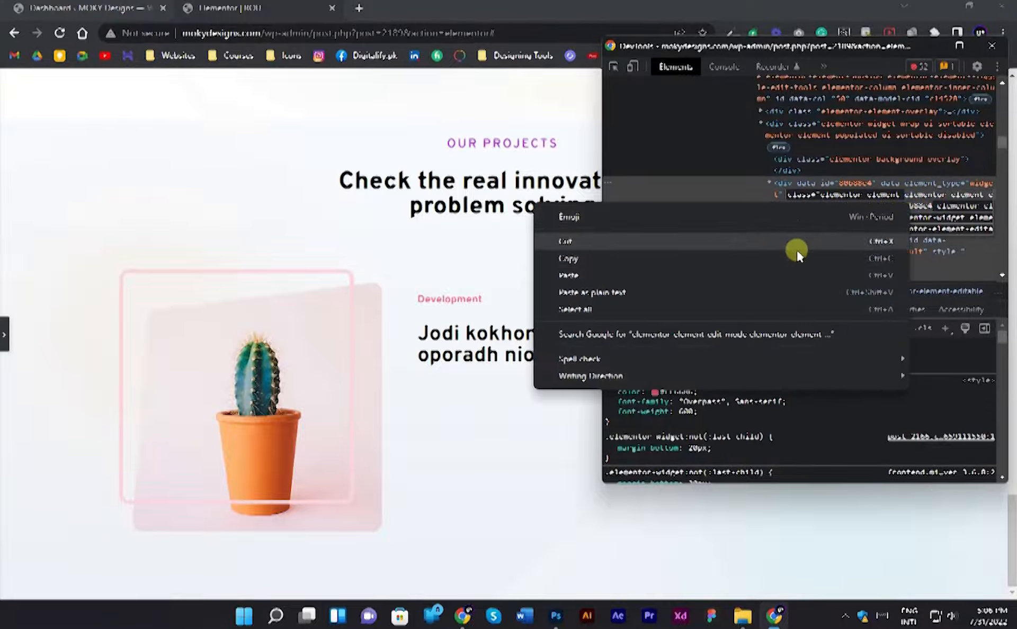
left_click(793, 262)
left_click(930, 51)
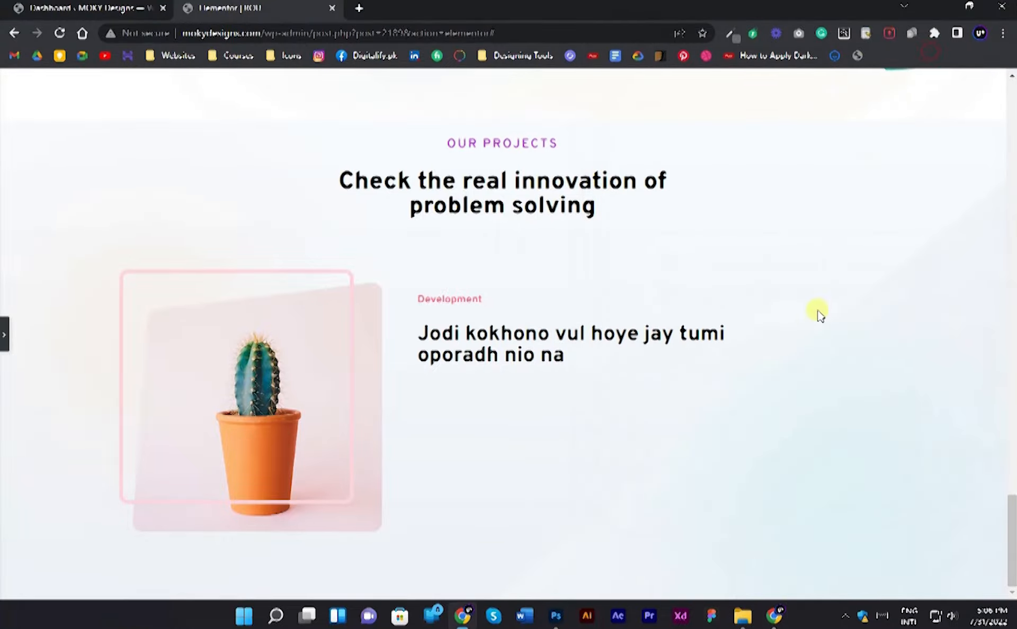
Enter the classes elementor-element-edit-mode and elementor-element-80b88e4, each prefixed with a dot, as the selector in the "Development" text widget's Custom CSS.
left_click(5, 334)
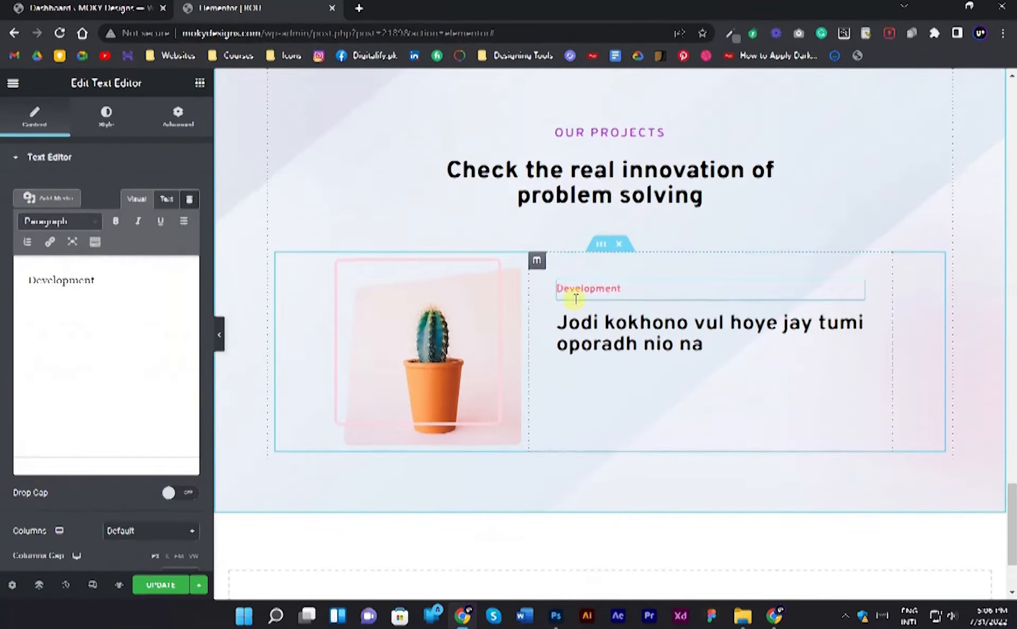
left_click(608, 292)
left_click(163, 116)
scroll(106, 454, "down", 6)
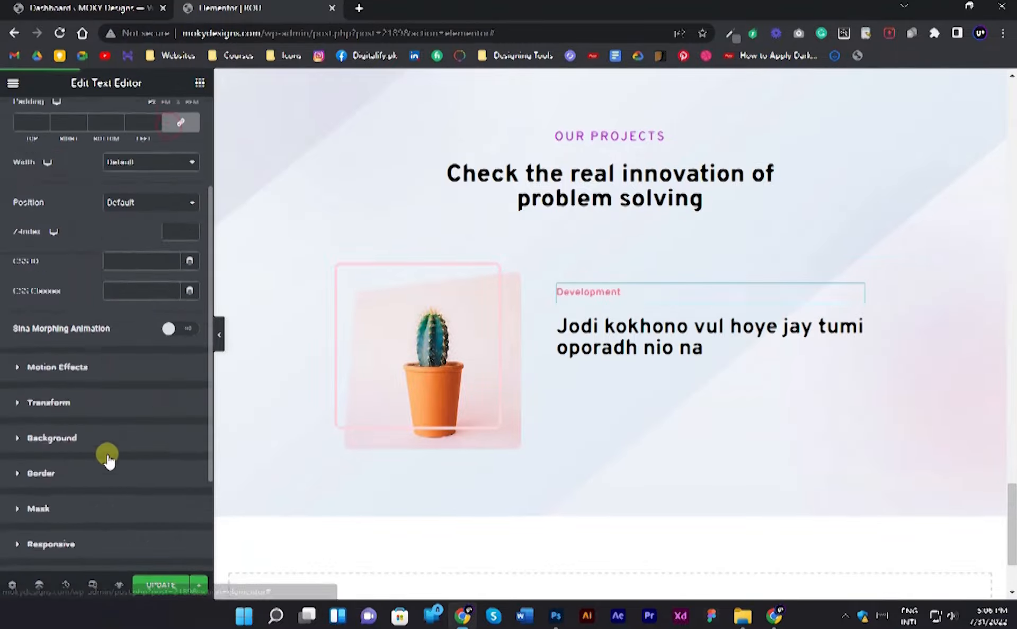
left_click(112, 473)
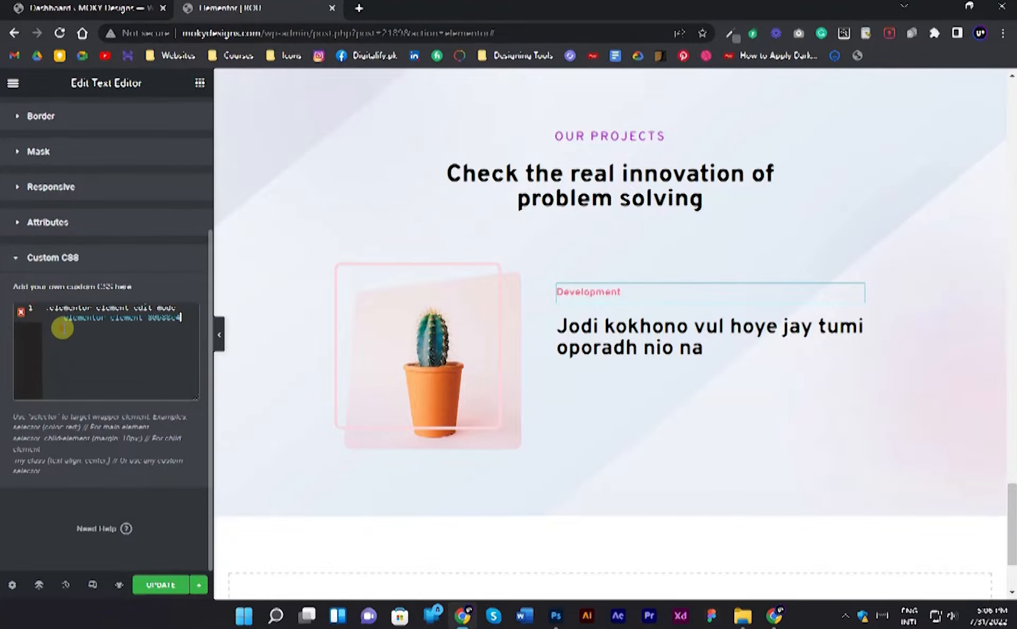
left_click(62, 329)
type(".")
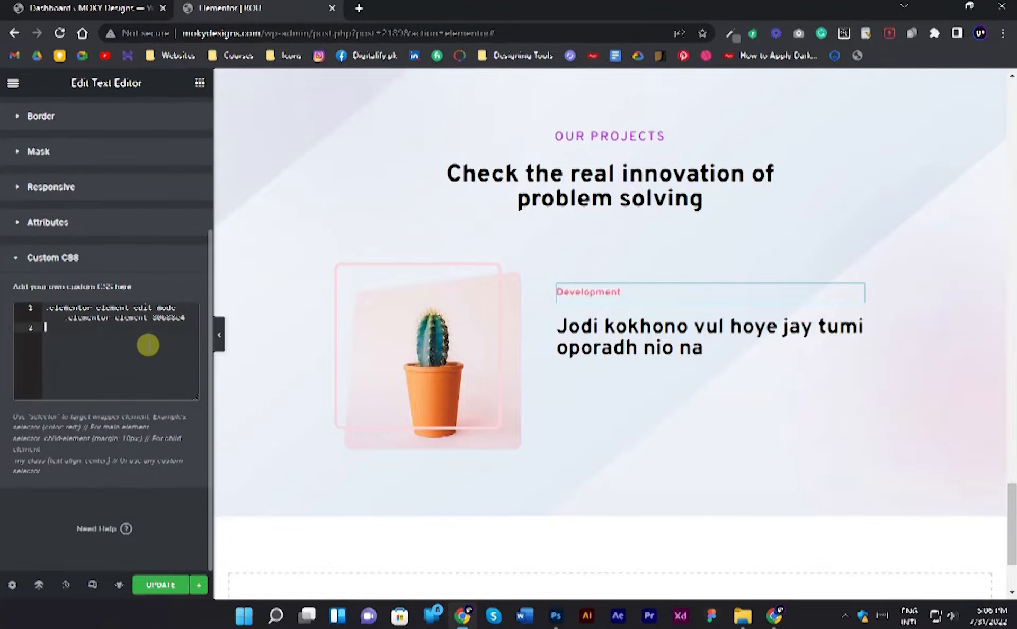
Add a margin-bottom: 10px !important rule under the selector and check the spacing in the full-width preview.
key("Return")
type("margin:")
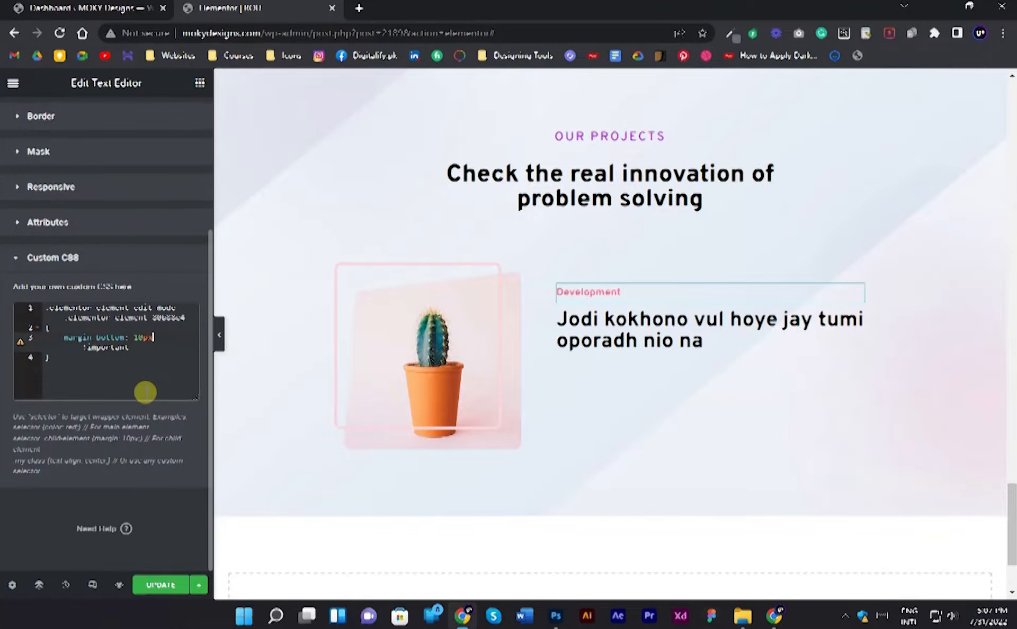
left_click(219, 334)
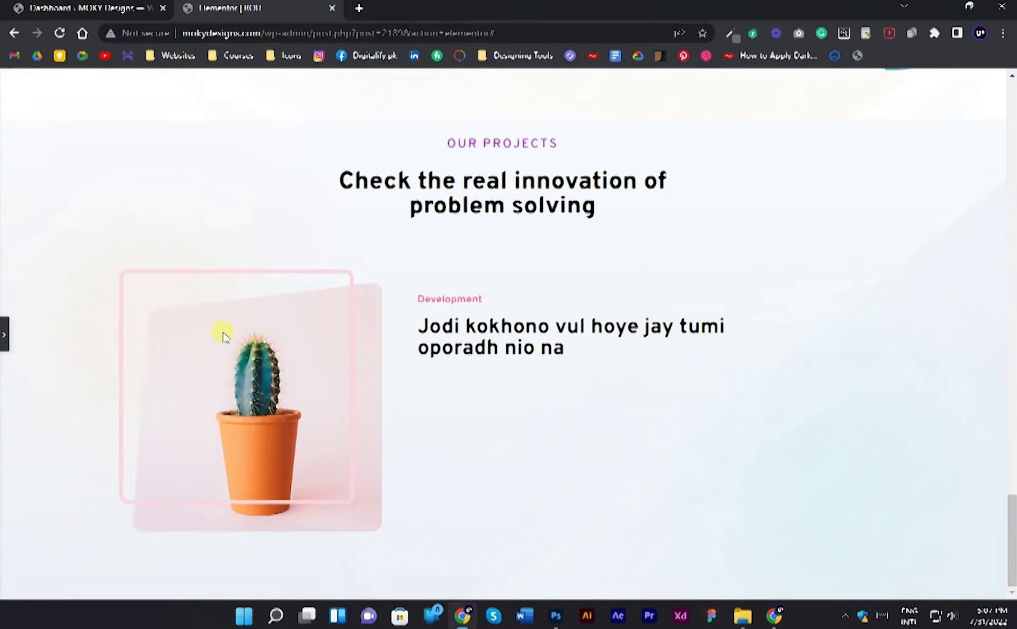
left_click(5, 334)
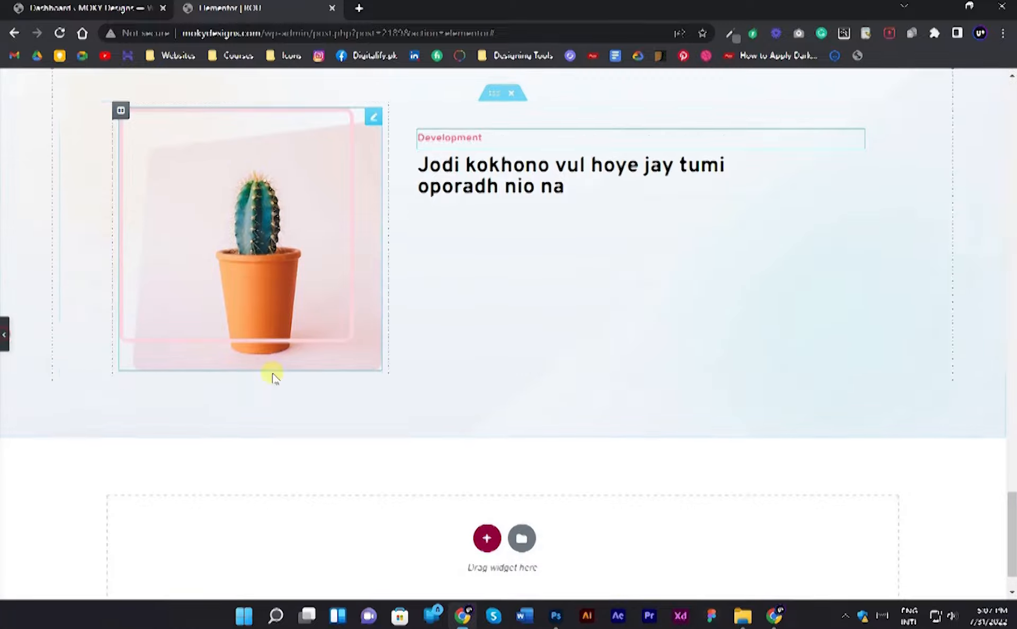
Set the cactus image's max width to 270 px and width to 901 px, and preview the section for comparison with the Photoshop design.
left_click(388, 321)
left_click(107, 116)
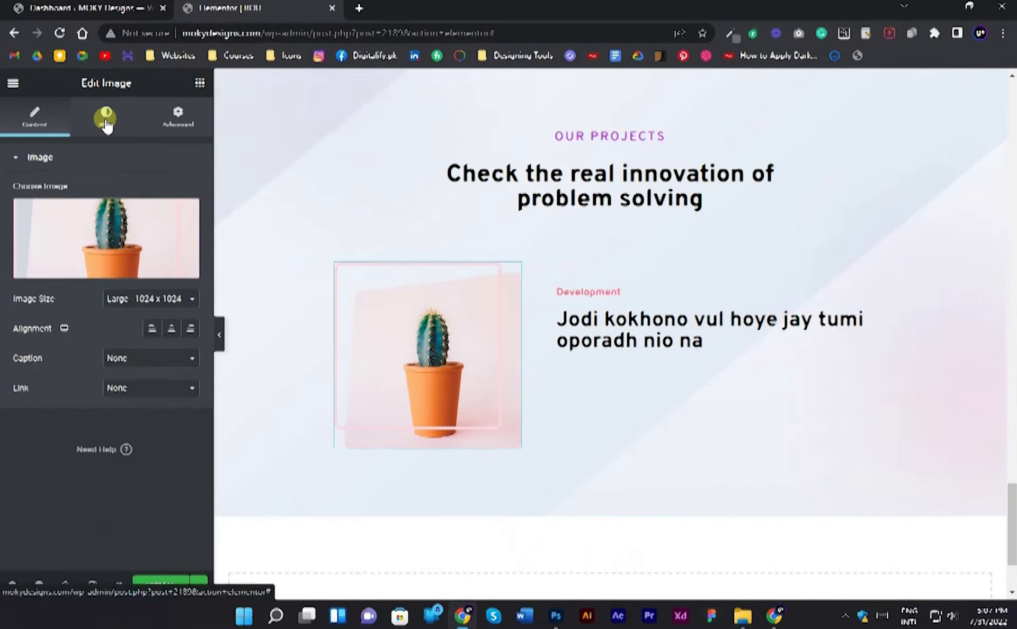
left_click_drag(9, 258, 135, 257)
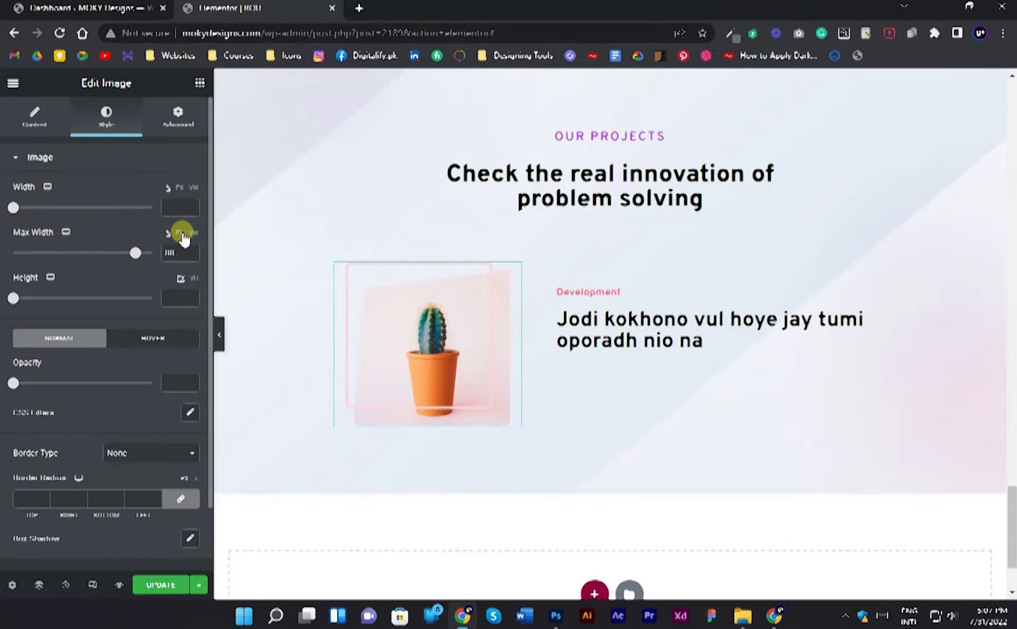
left_click_drag(135, 253, 51, 253)
left_click_drag(13, 208, 138, 210)
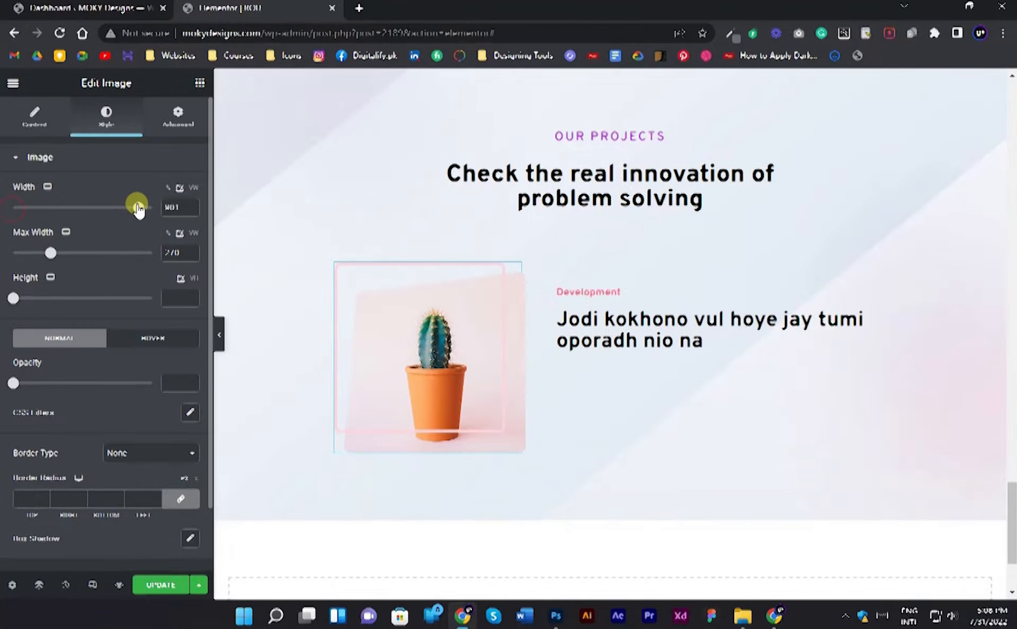
left_click(217, 334)
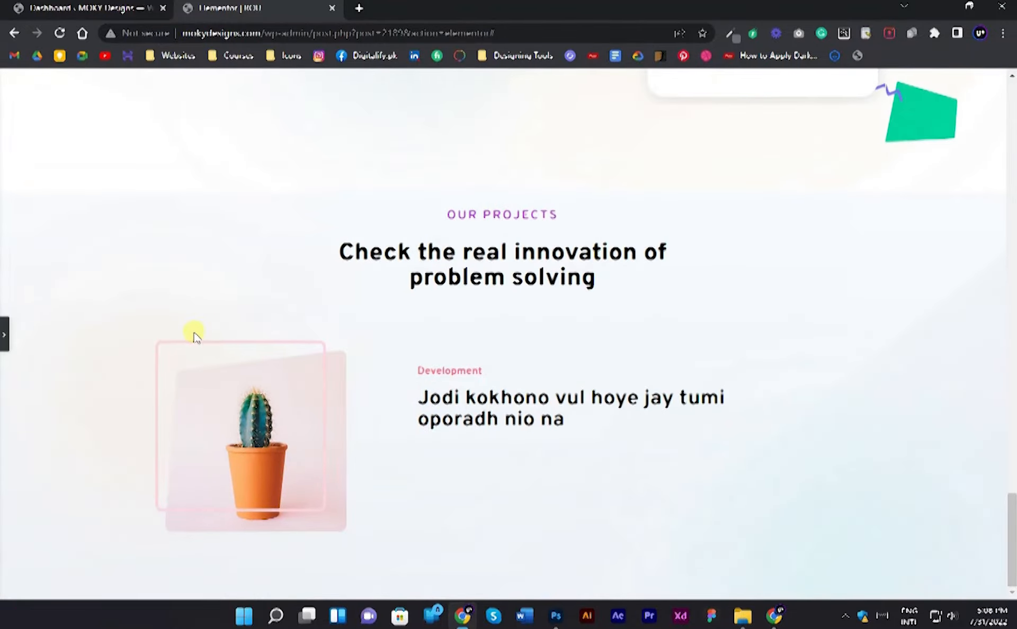
key("super+Tab")
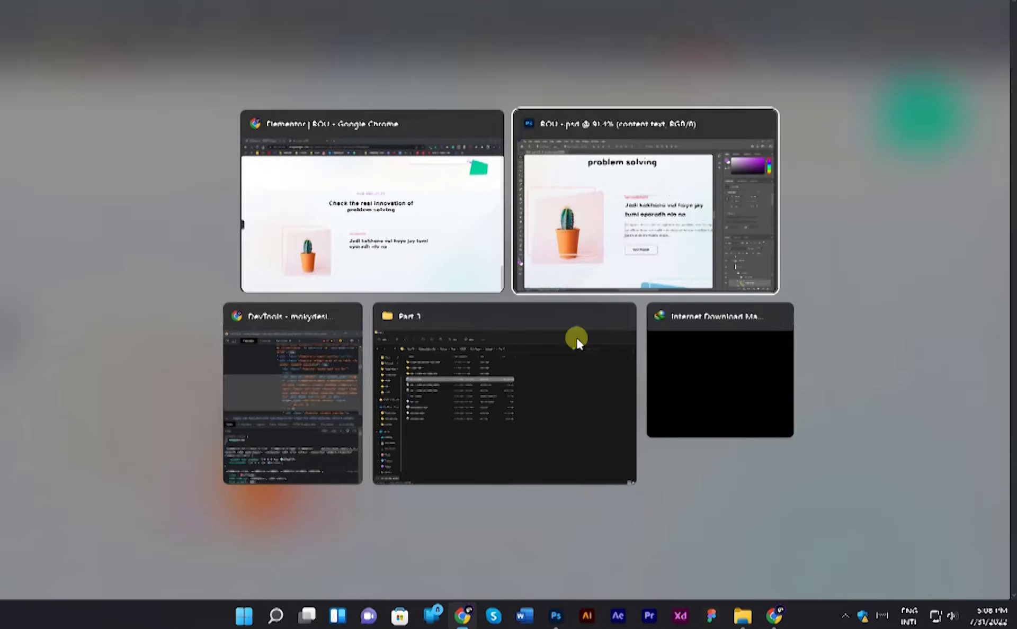
Set the cactus image's width to 1000 px and max width to 300 px, checking it against the Photoshop design.
left_click(731, 227)
scroll(130, 317, "down", 3)
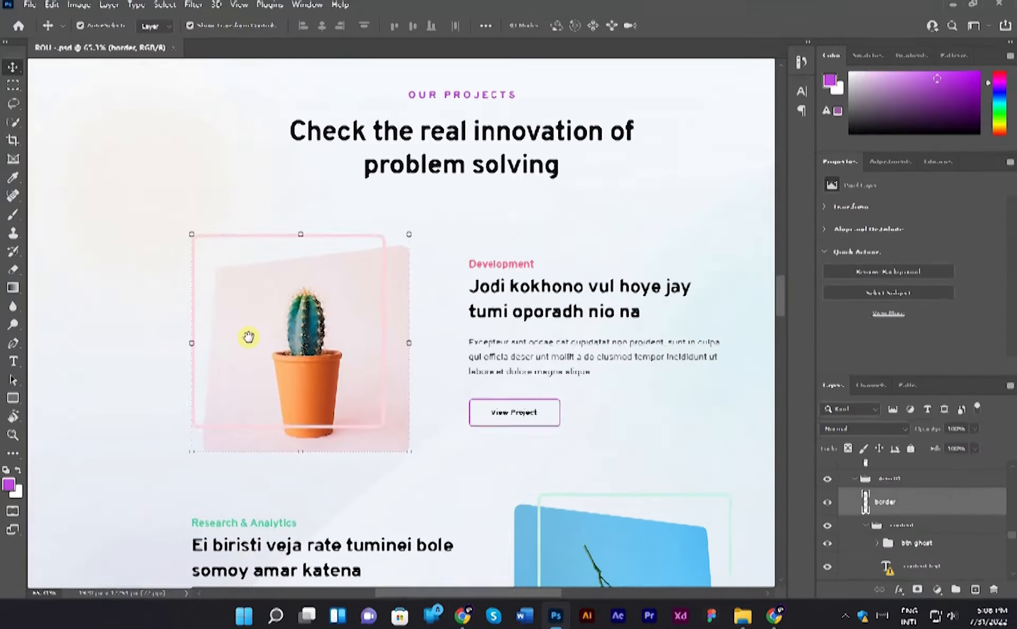
key("alt+Tab")
left_click(3, 350)
scroll(380, 413, "down", 4)
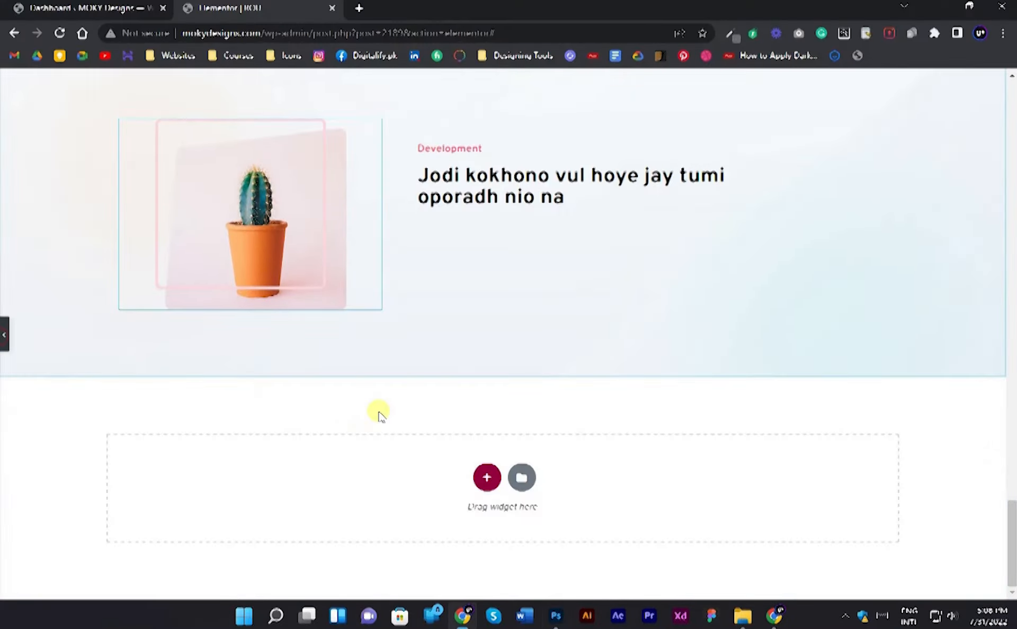
left_click_drag(50, 250, 54, 252)
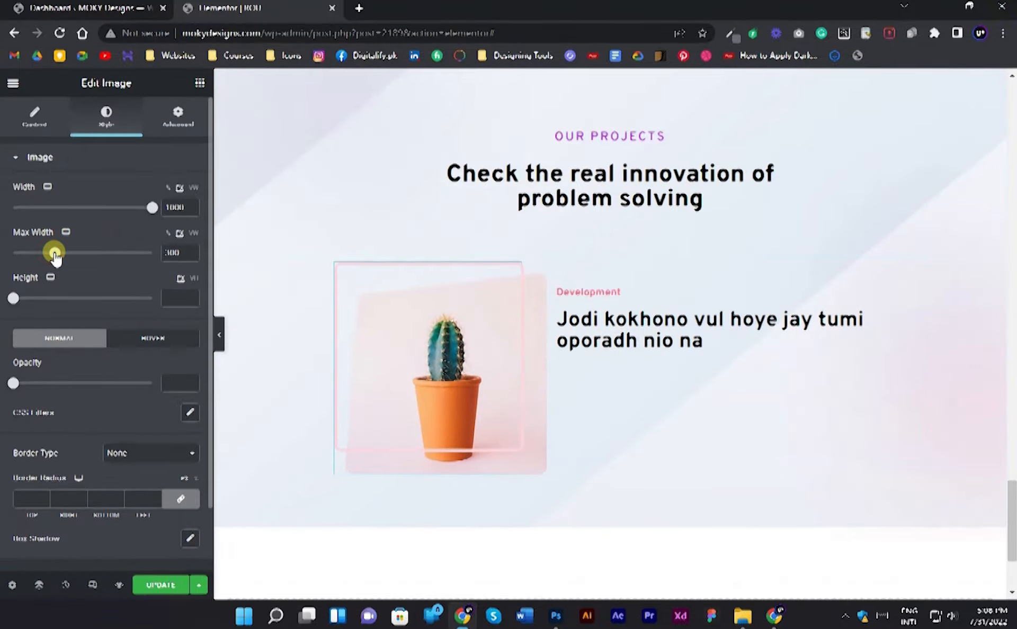
left_click(221, 338)
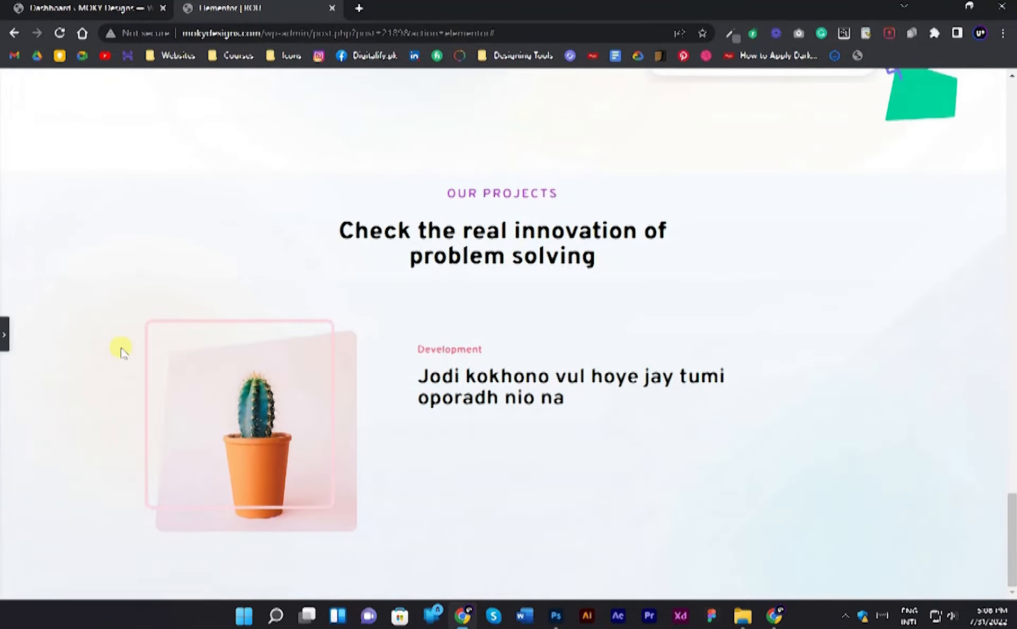
Compare the full-width preview of the projects section with the Photoshop layout, then return to the Elementor editor.
key("alt+Tab")
key("alt+Tab")
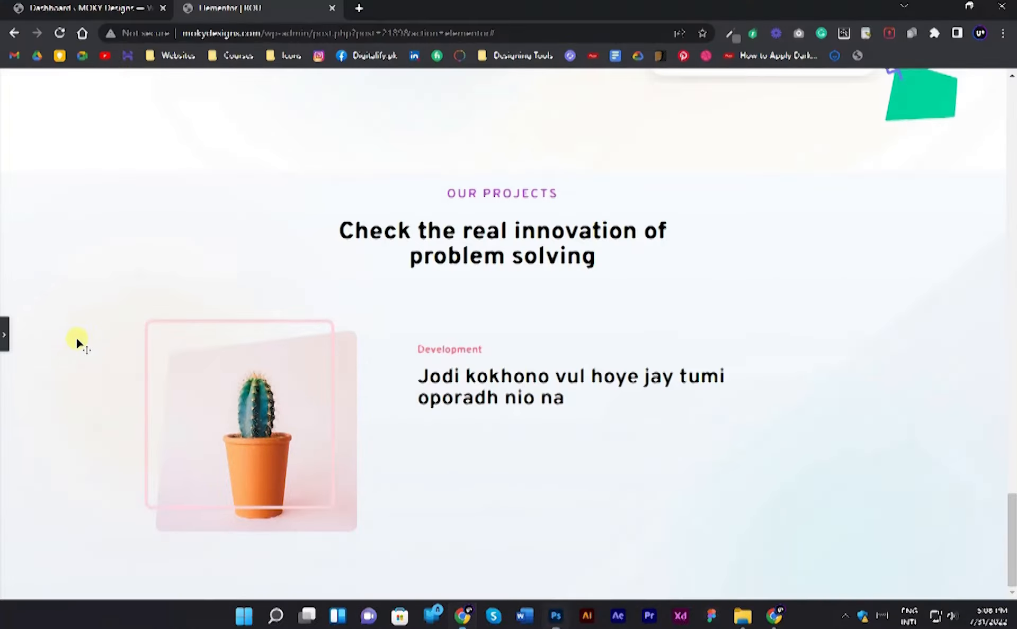
key("alt+Tab")
scroll(282, 321, "down", 3)
left_click(692, 320)
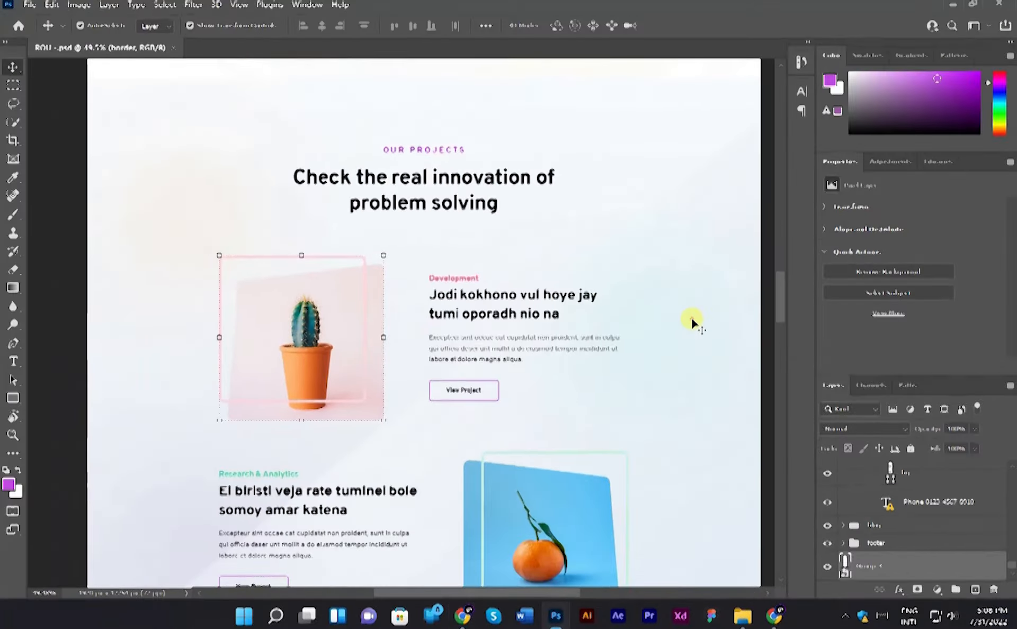
key("alt+Tab")
left_click(3, 331)
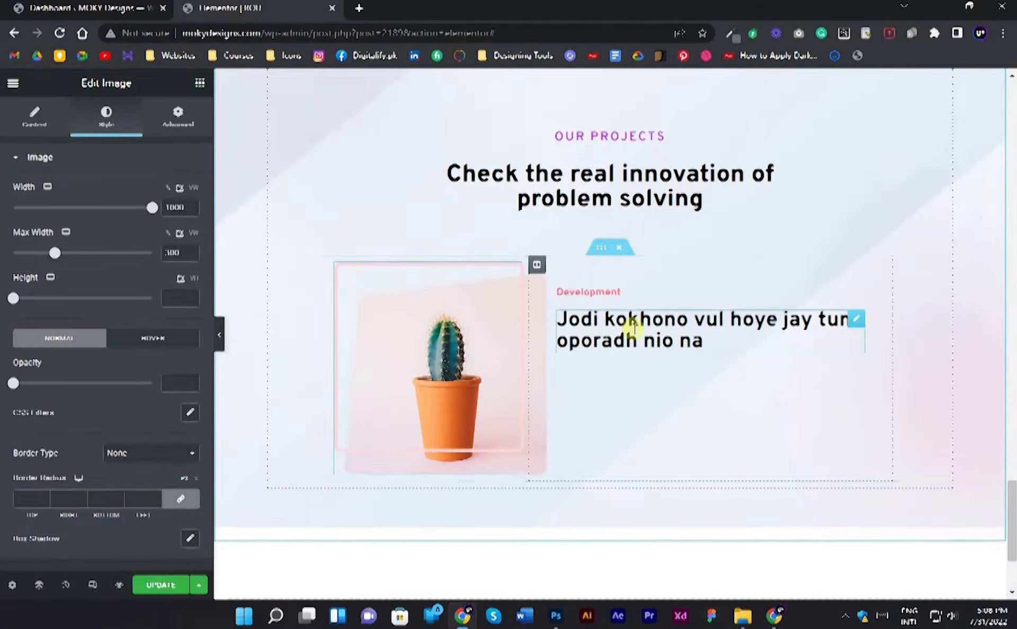
Switch to Photoshop, replace the missing font in the cactus project's text layer, and copy its description paragraph.
left_click(630, 345)
key("alt+Tab")
double_click(520, 348)
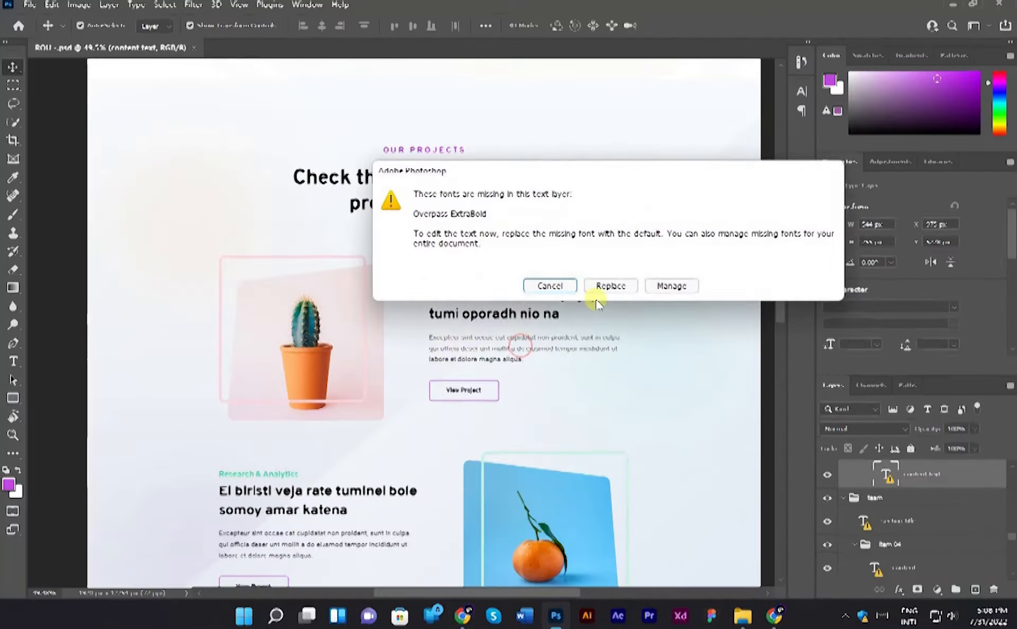
left_click(608, 284)
left_click_drag(537, 360, 414, 340)
key("ctrl+c")
key("alt+Tab")
In Elementor, add a Text Editor widget below the "Jodi kokhono vul hoye jay tumi oporadh nio na" heading and fill it with the copied paragraph.
left_click(200, 83)
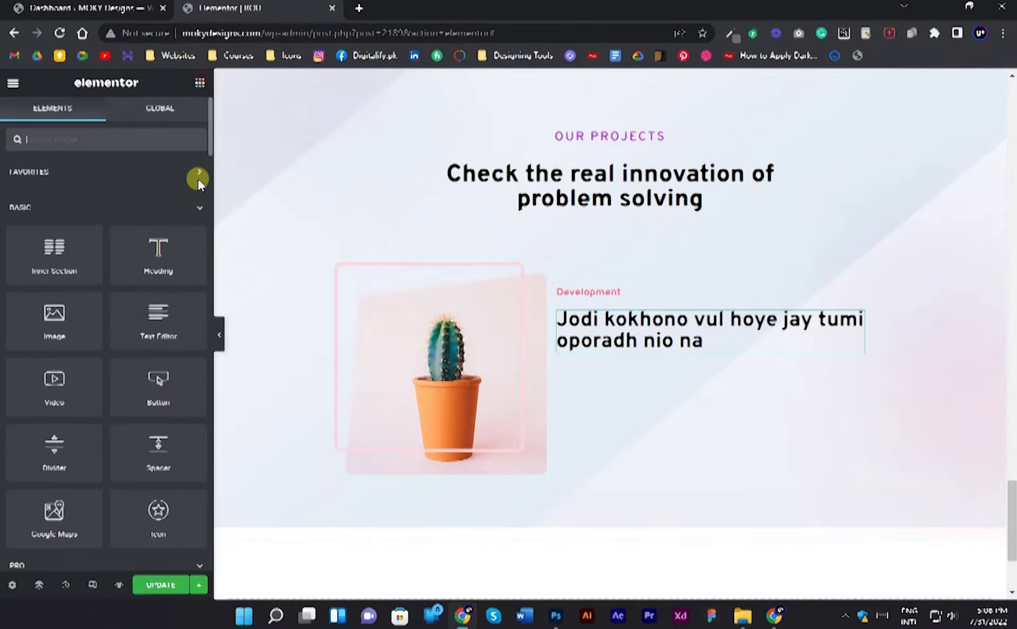
left_click_drag(637, 343, 643, 343)
triple_click(150, 324)
key("ctrl+v")
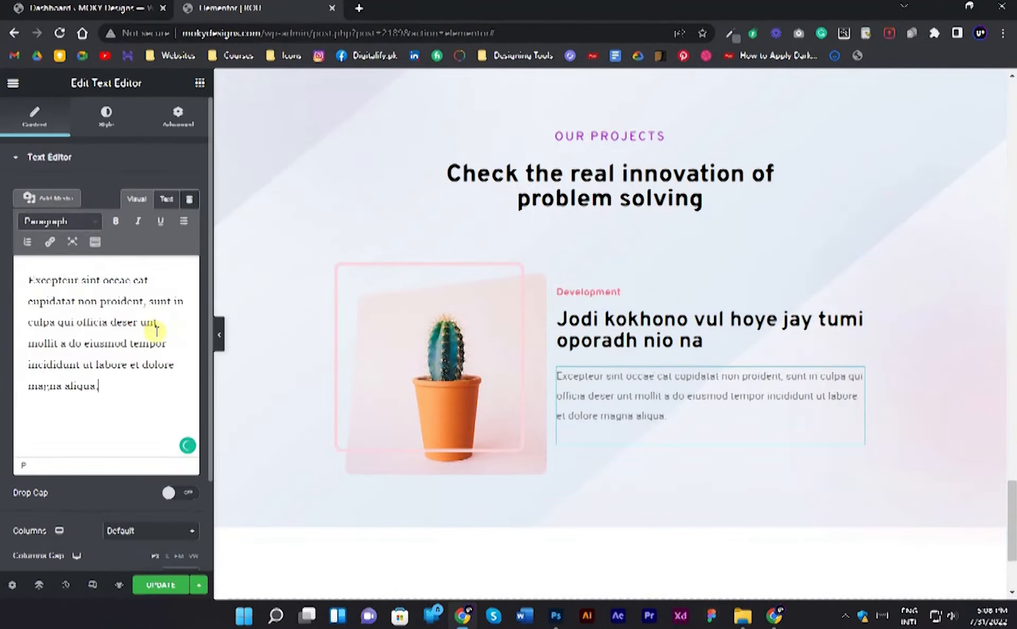
Give the paragraph a dark gray text color and the ROU Primary Fonts typography with weight 500.
left_click(110, 119)
left_click(190, 222)
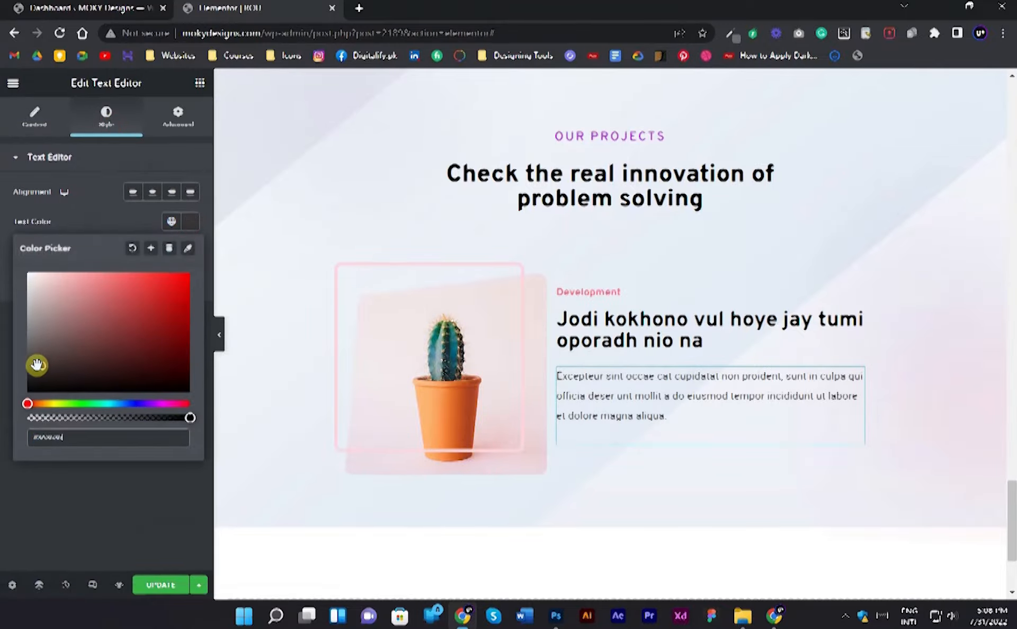
left_click(4, 354)
left_click(171, 251)
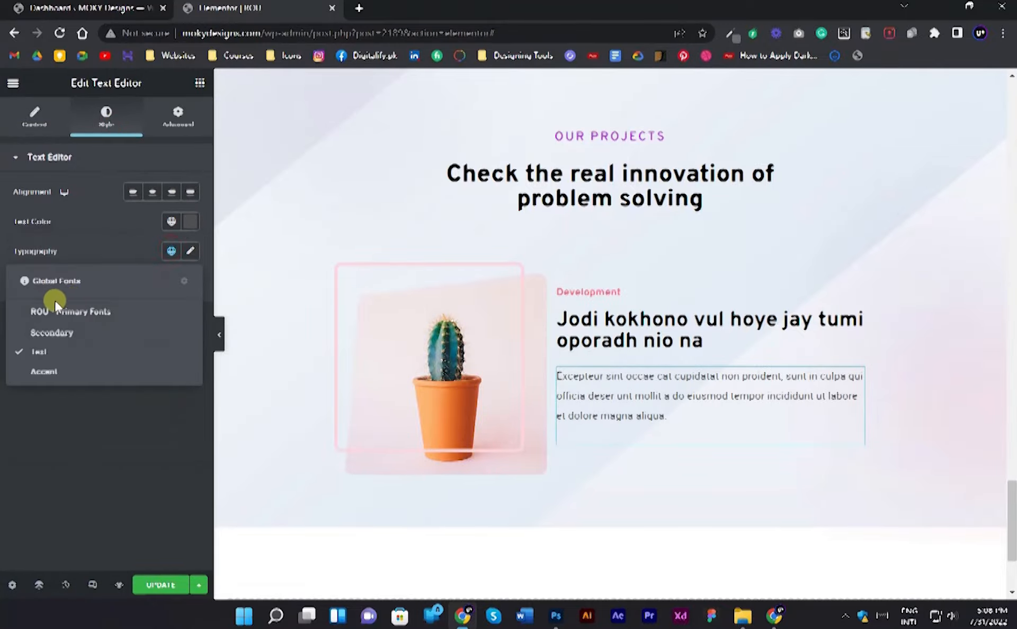
left_click(85, 312)
left_click(194, 257)
left_click(144, 392)
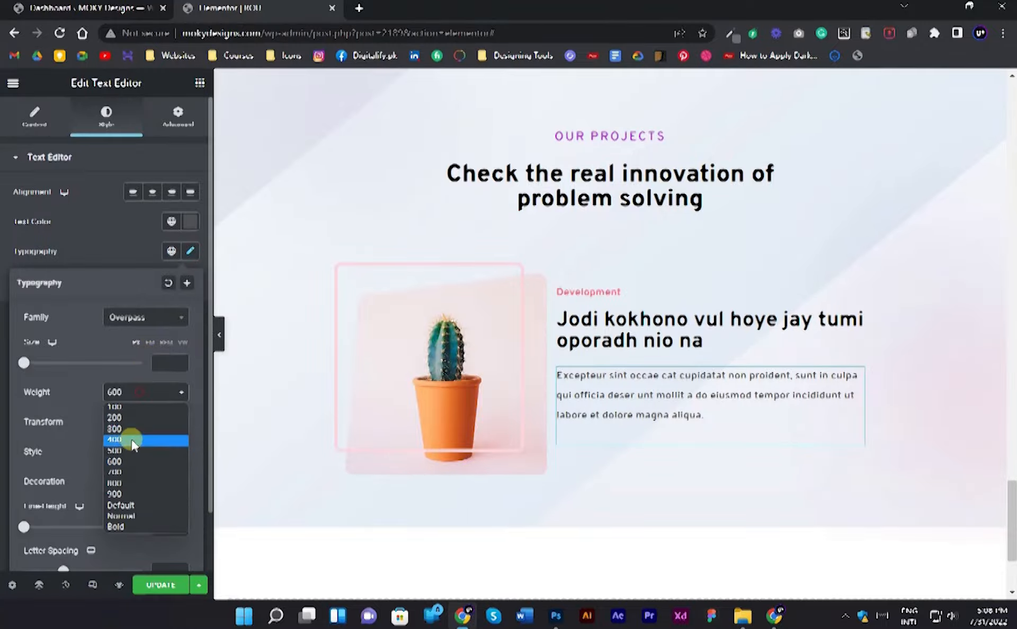
left_click(128, 451)
left_click(5, 349)
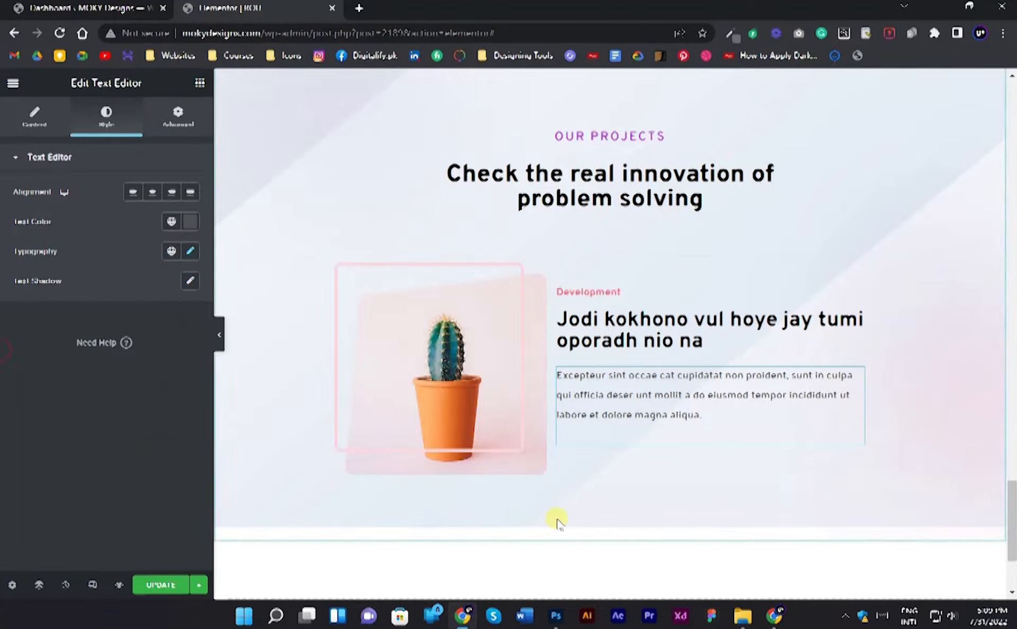
Match the design's line breaks by inserting </br> after "culpa" and "ut" in the paragraph's HTML, and preview the result.
left_click(220, 337)
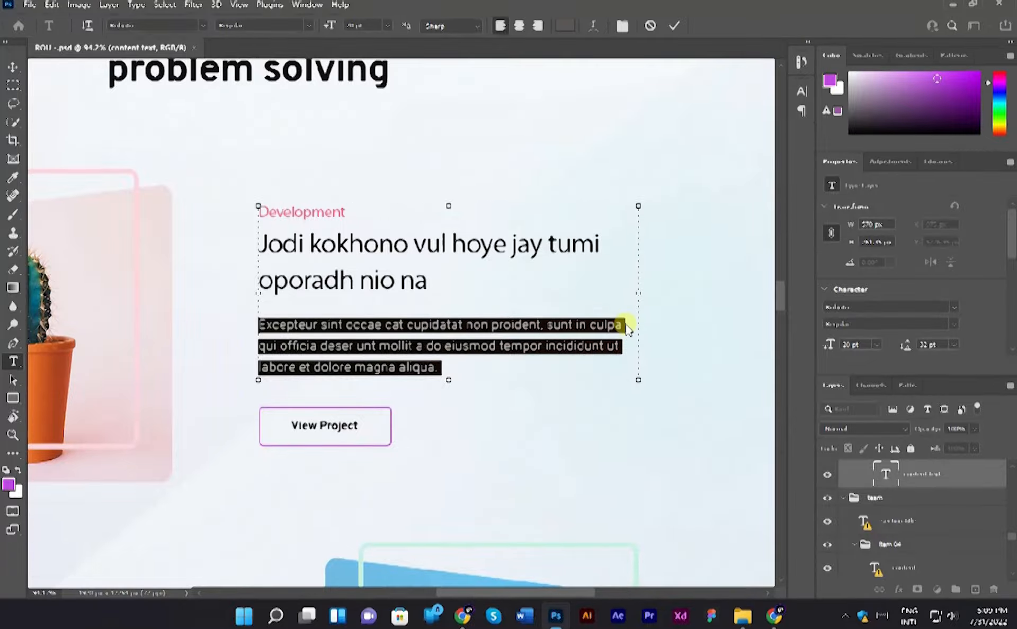
left_click(602, 327)
double_click(607, 325)
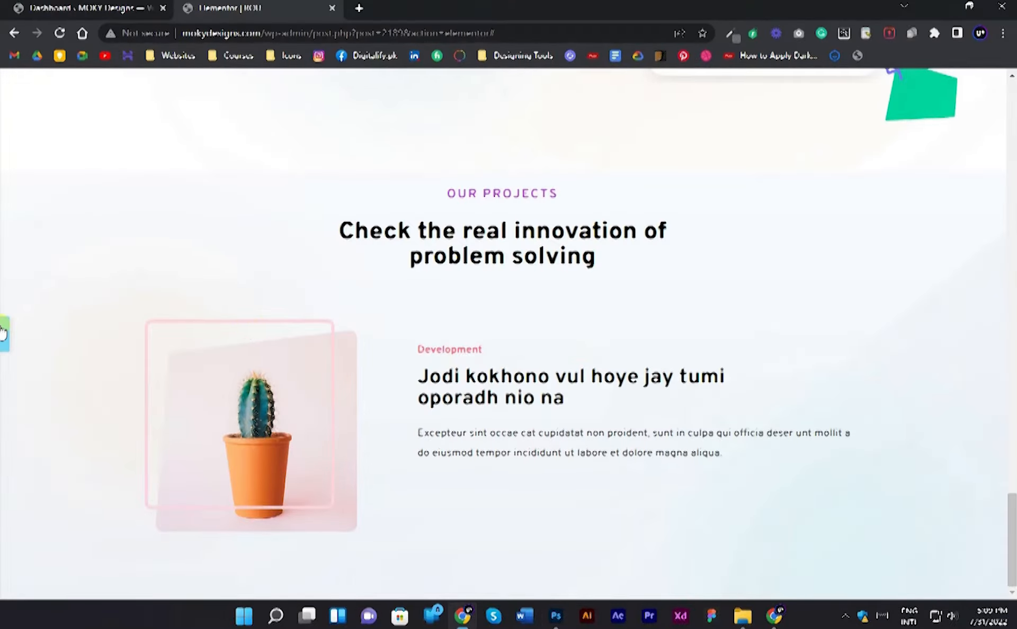
scroll(5, 333, "down", 3)
left_click(4, 333)
left_click(43, 127)
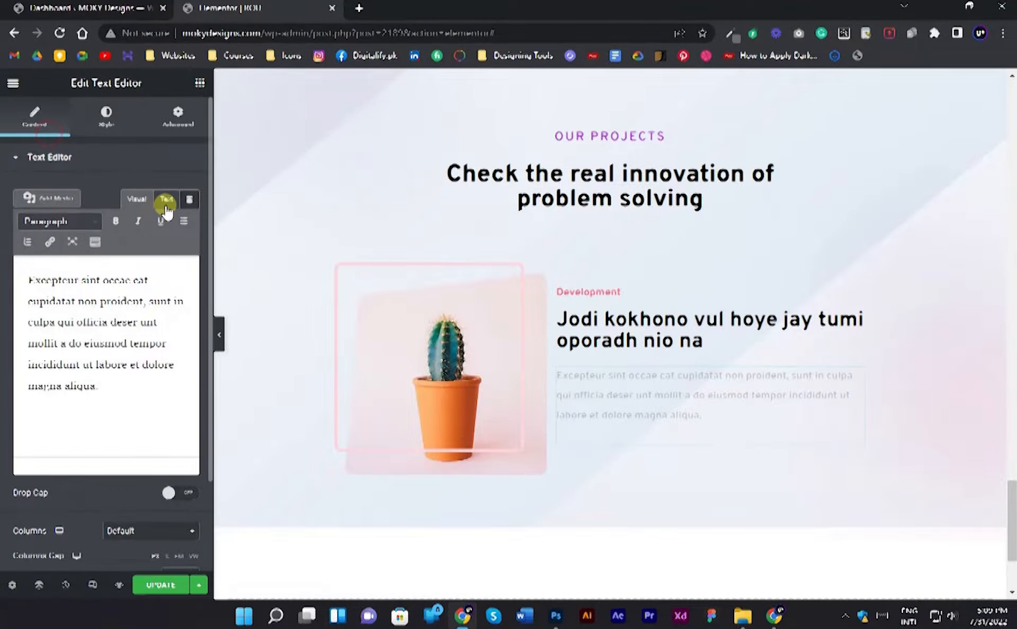
left_click(168, 200)
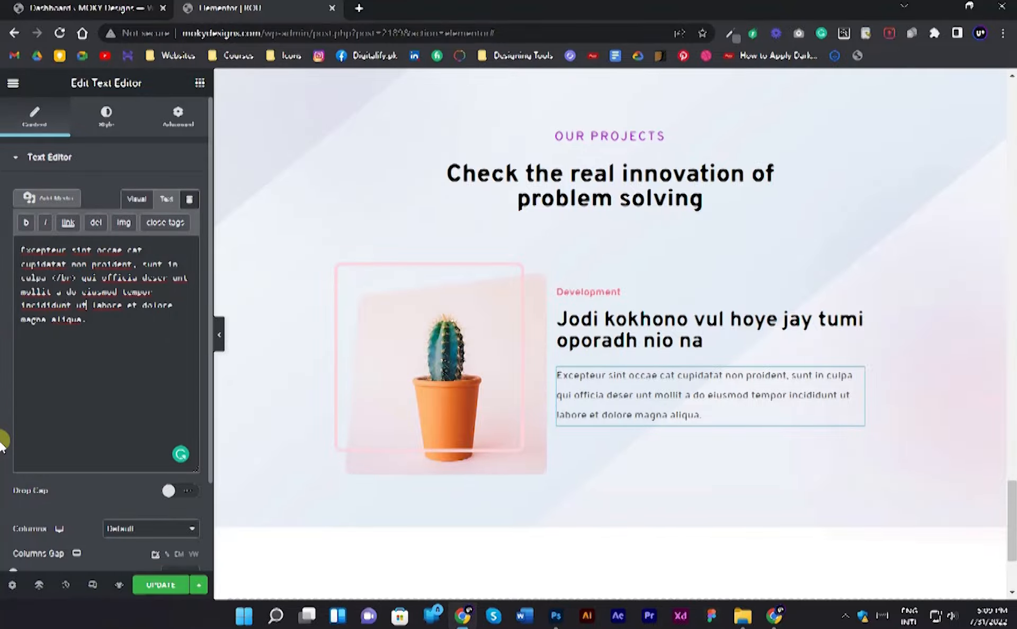
left_click(219, 334)
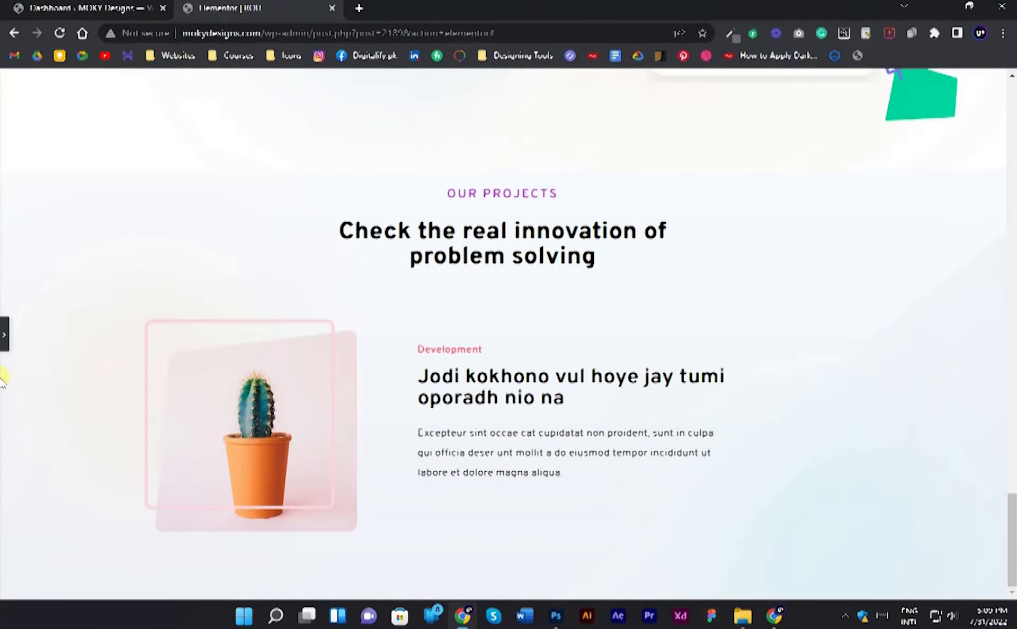
scroll(5, 345, "down", 4)
key("alt+Tab")
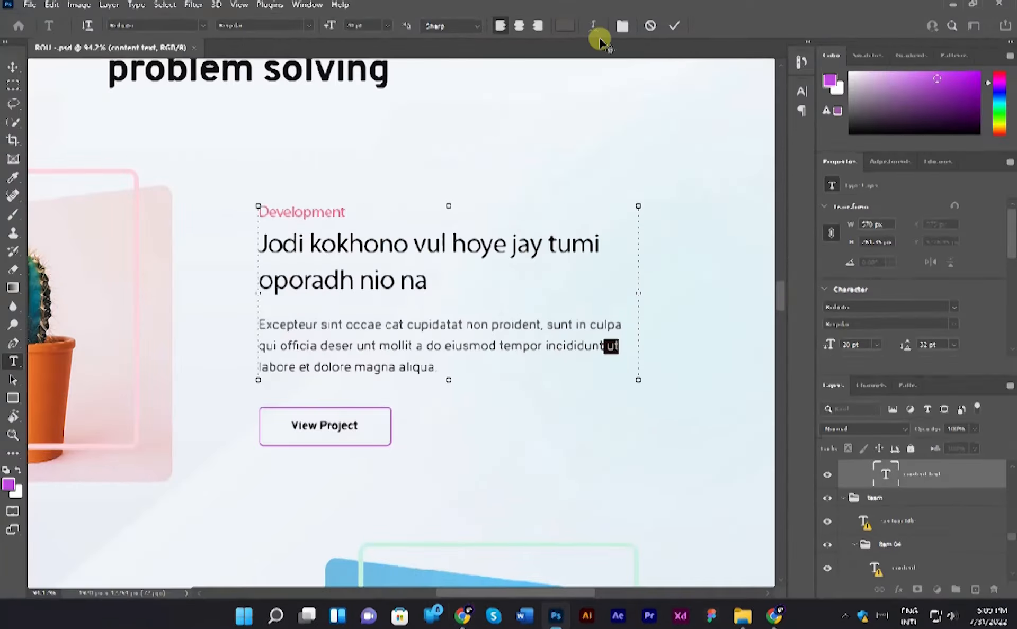
Copy the KNOW MORE button from the "Most innovative creative team" section and paste it below the cactus project's paragraph.
key("alt+Tab")
scroll(443, 264, "up", 10)
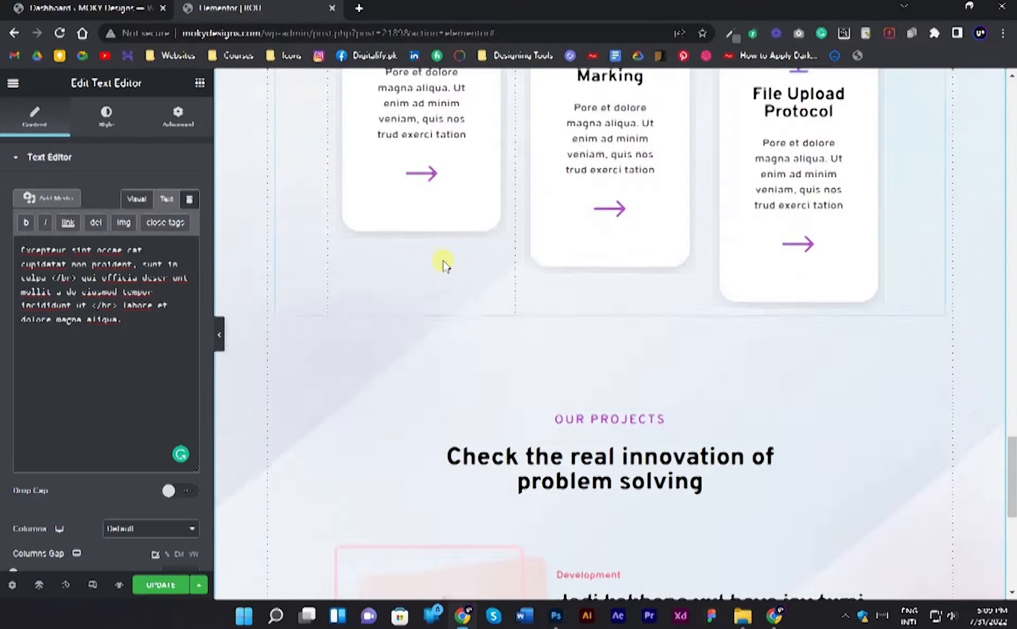
scroll(434, 274, "down", 8)
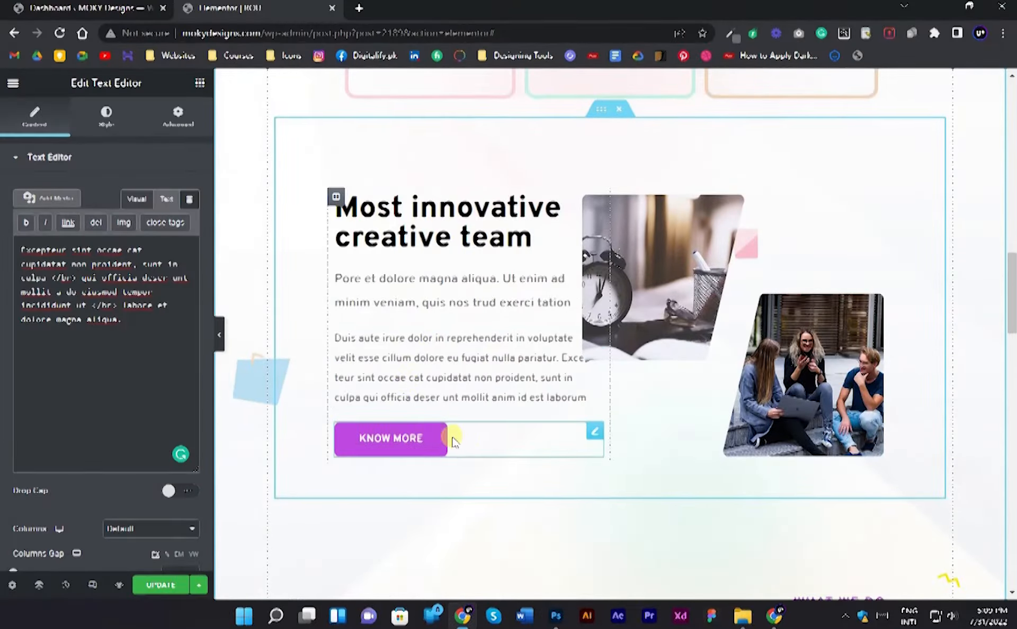
right_click(457, 441)
left_click(474, 425)
scroll(456, 428, "down", 15)
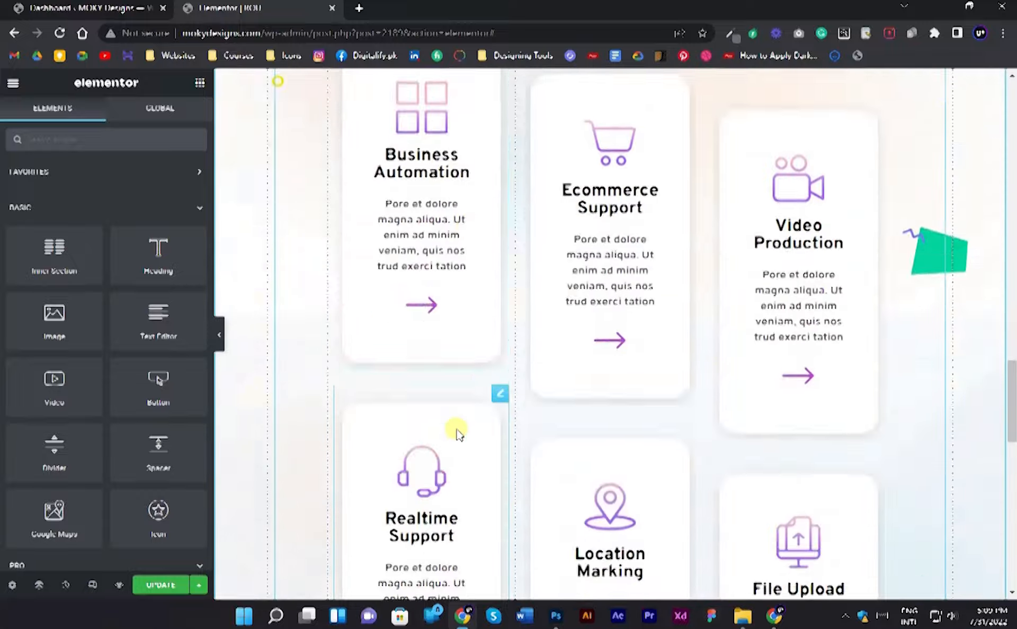
scroll(484, 401, "up", 2)
right_click(610, 408)
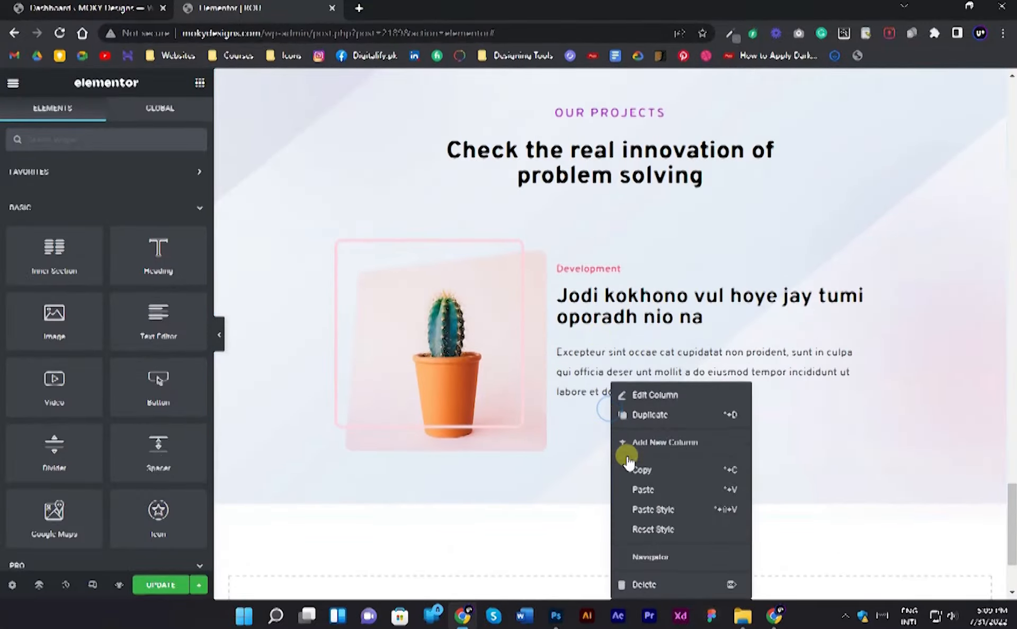
left_click(644, 490)
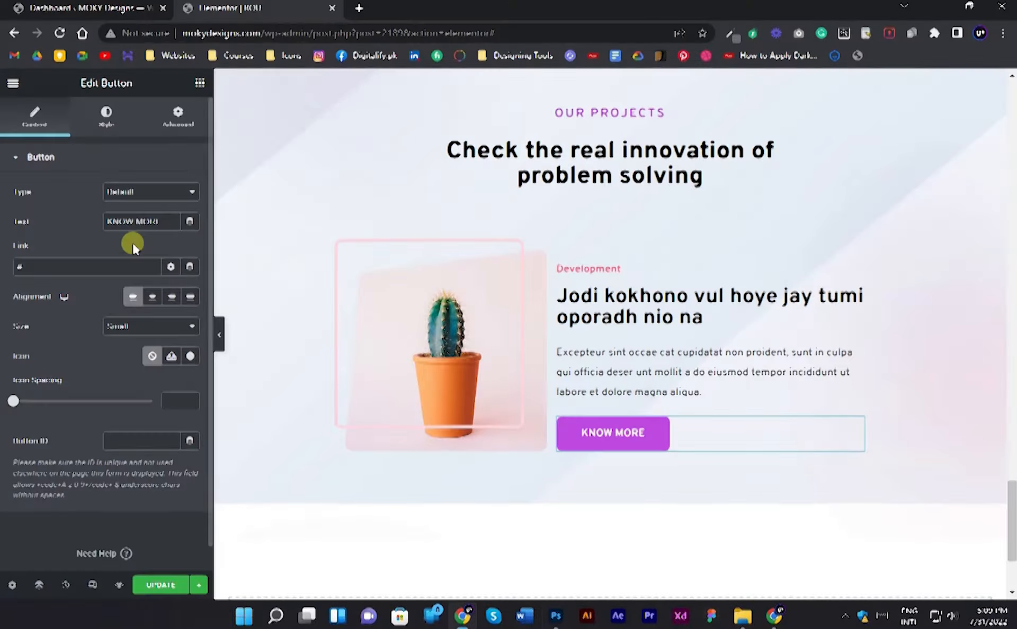
Change the pasted button's text to "View Project".
triple_click(150, 222)
type("View Pro")
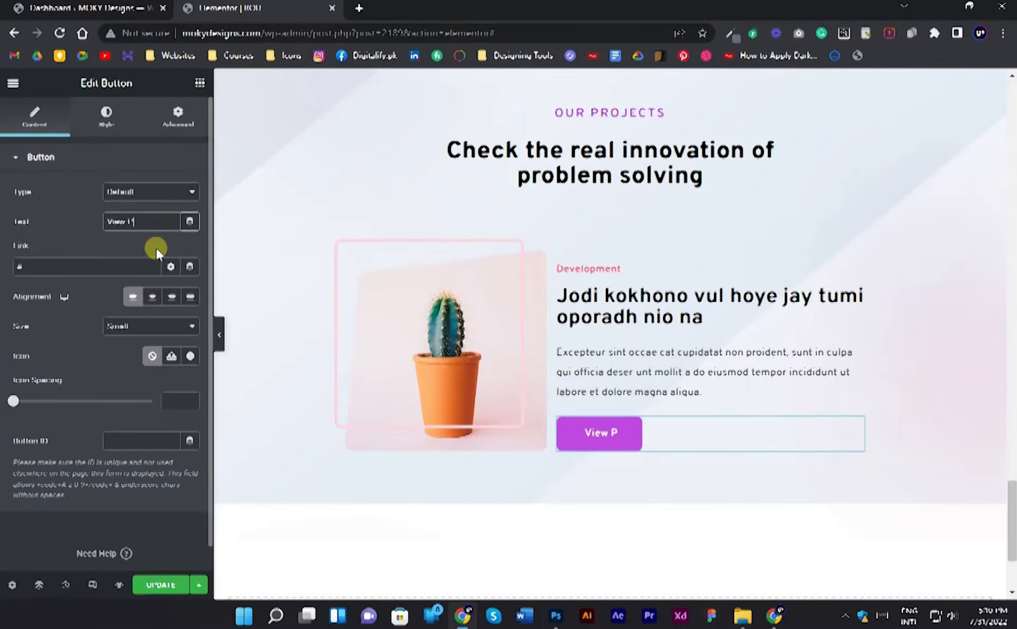
type("ject")
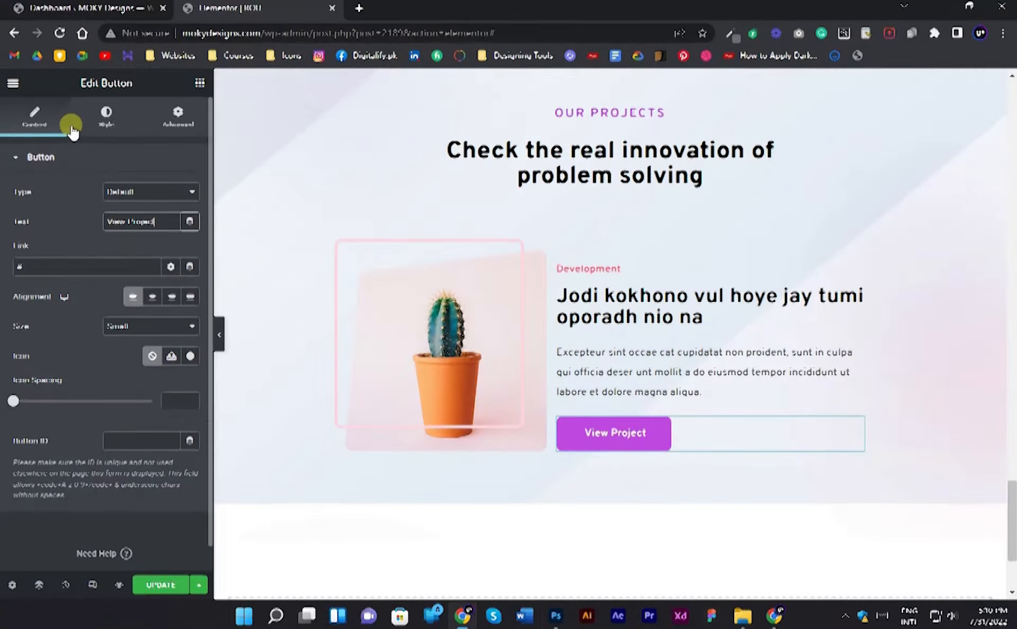
Make the View Project button's background fully transparent and its text color black.
left_click(107, 113)
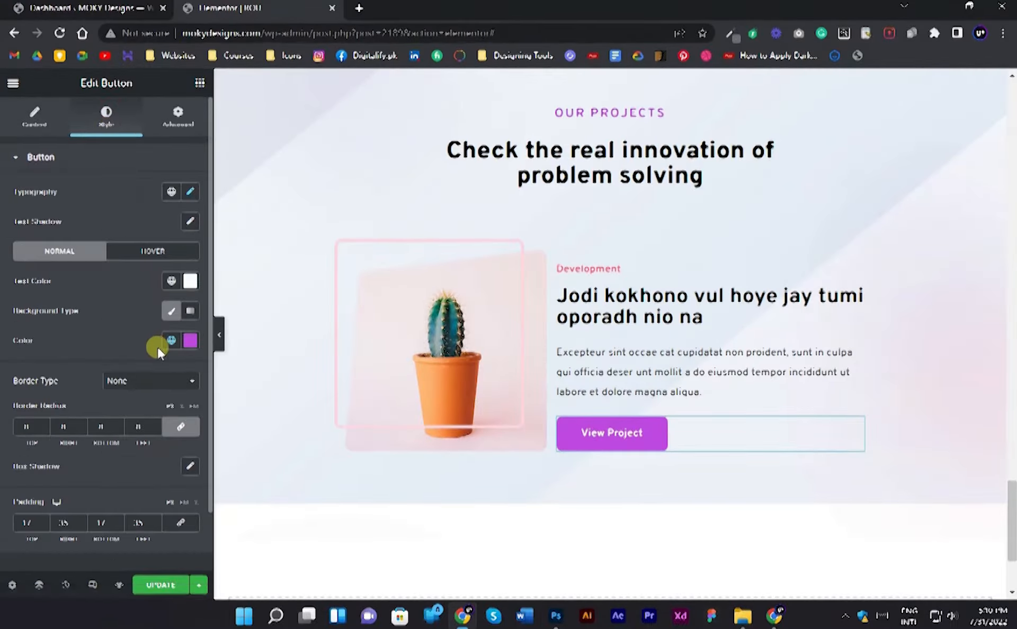
left_click(194, 352)
left_click_drag(152, 550, 11, 540)
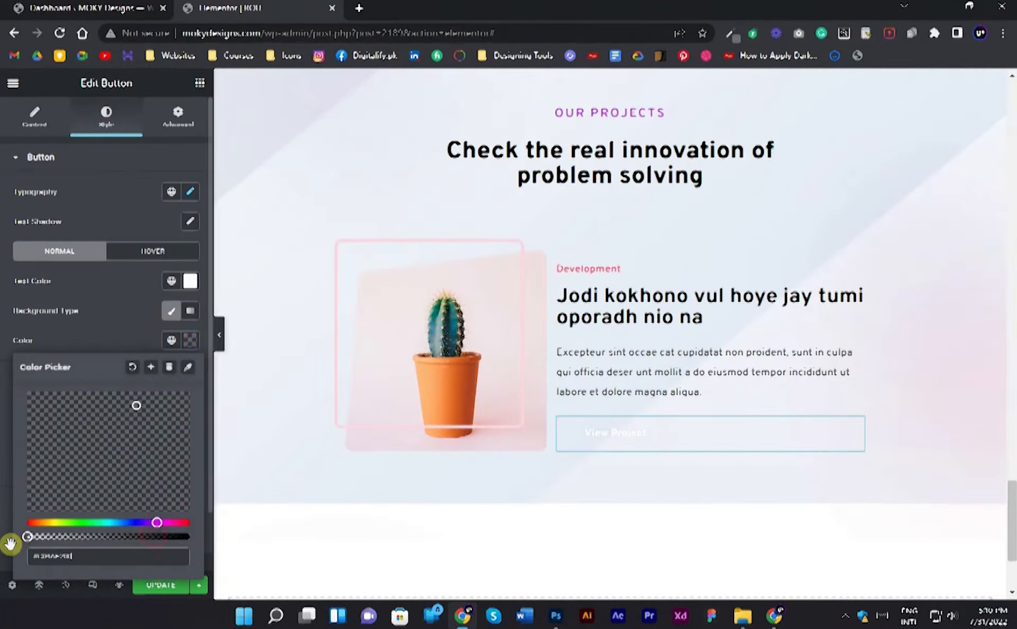
left_click(30, 426)
left_click(188, 282)
left_click_drag(98, 413, 22, 457)
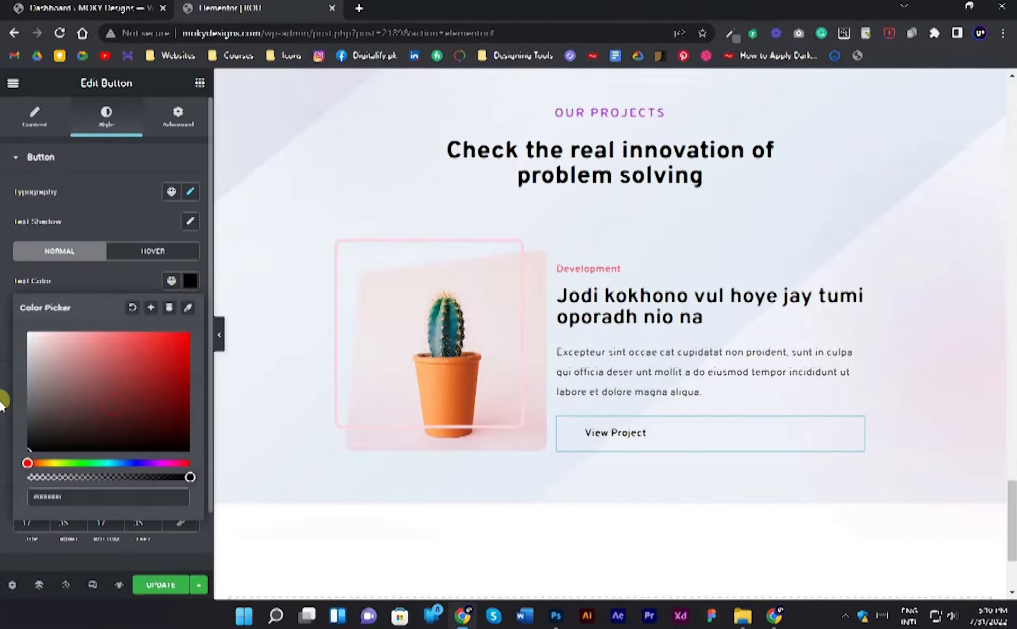
left_click(2, 385)
Give the View Project button a solid border 2 px wide on all sides.
scroll(125, 329, "down", 1)
left_click(148, 316)
left_click(150, 339)
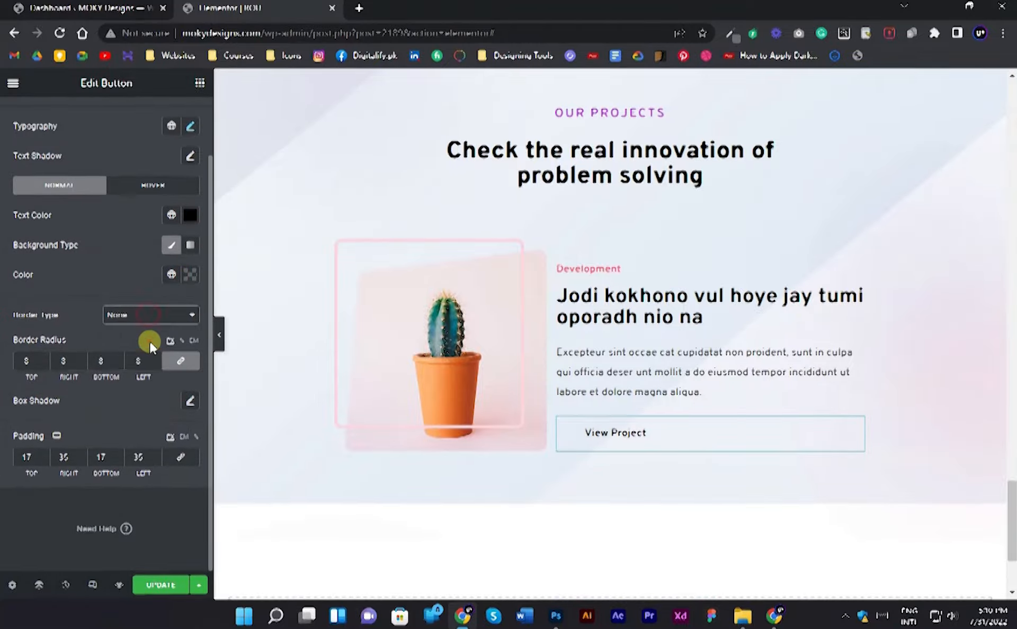
left_click(156, 364)
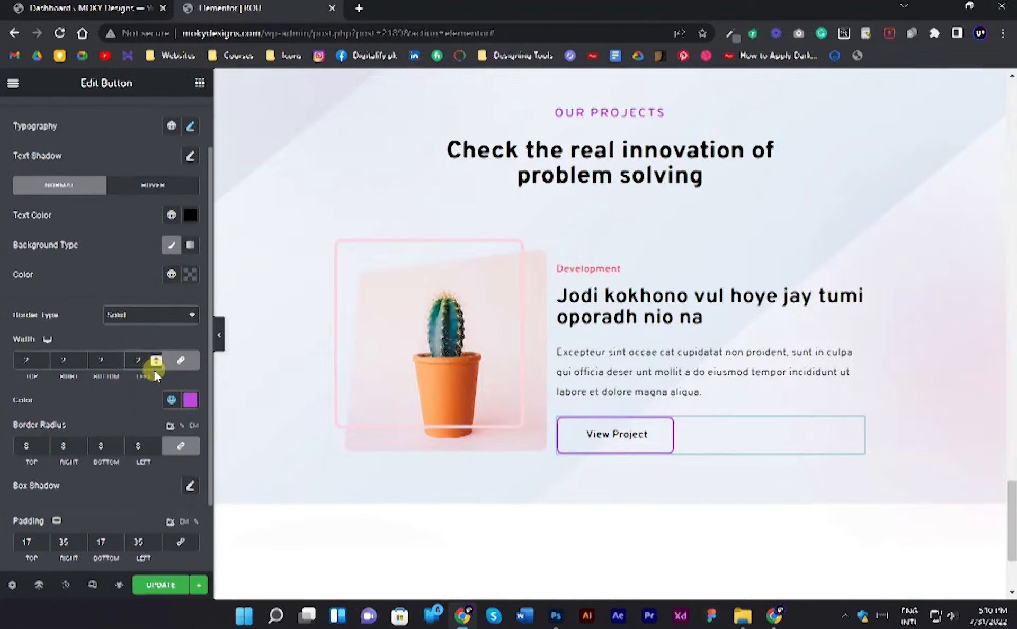
Set the button's padding to 15 px top and bottom and 30 px left and right, and preview the section against the design.
scroll(154, 389, "down", 2)
left_click_drag(34, 458, 7, 626)
type("15")
key("Tab")
type("30")
key("Tab")
type("15")
key("Tab")
type("30")
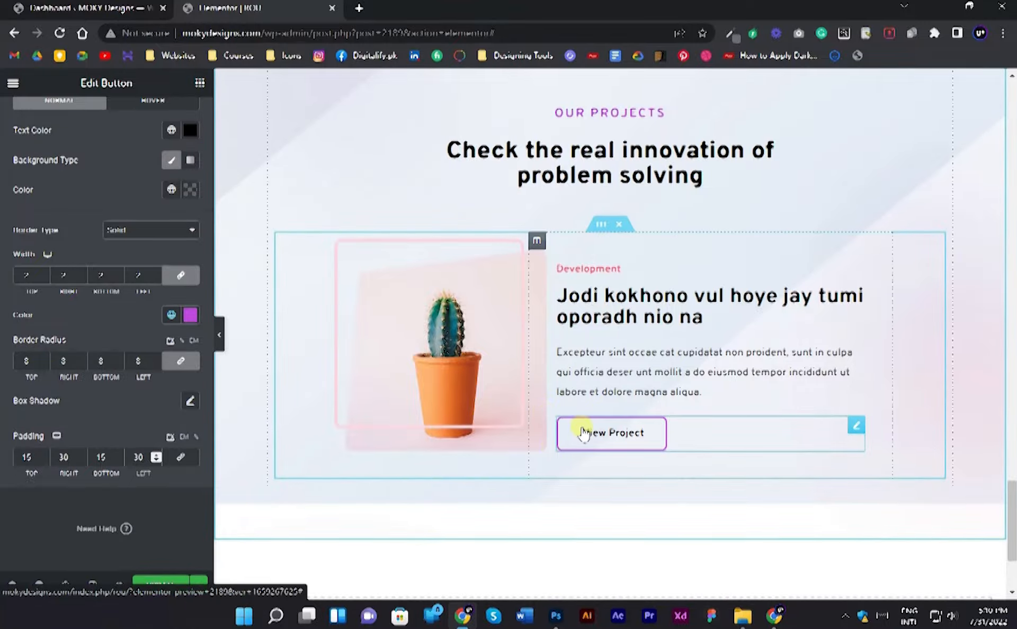
left_click(220, 335)
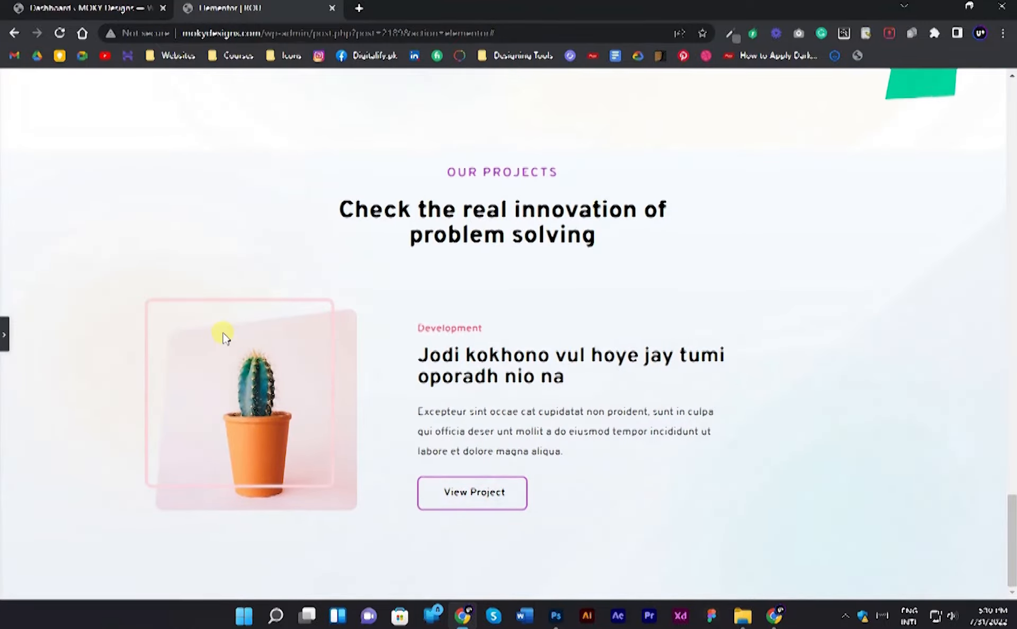
scroll(223, 337, "down", 4)
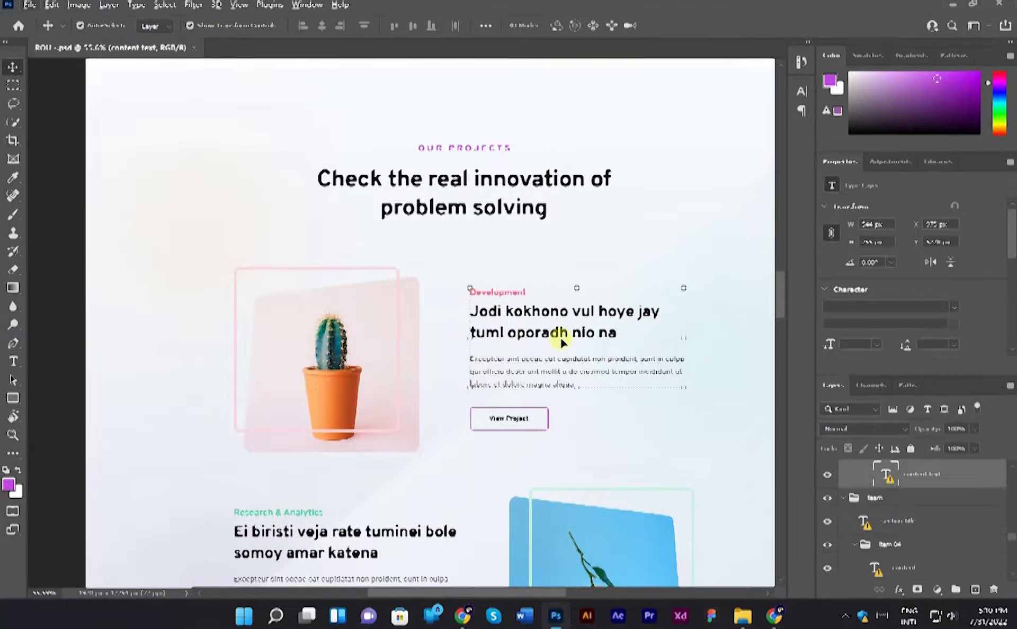
Compare the section with the design, set the project text column's left margin to 40 px, and preview the result.
scroll(561, 342, "right", 5)
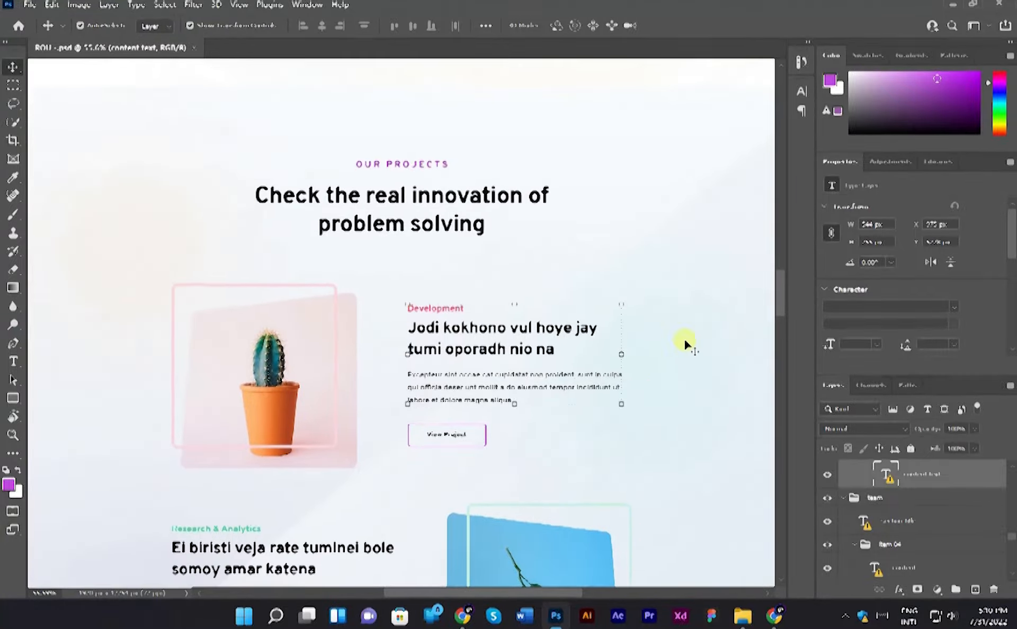
scroll(583, 352, "left", 6)
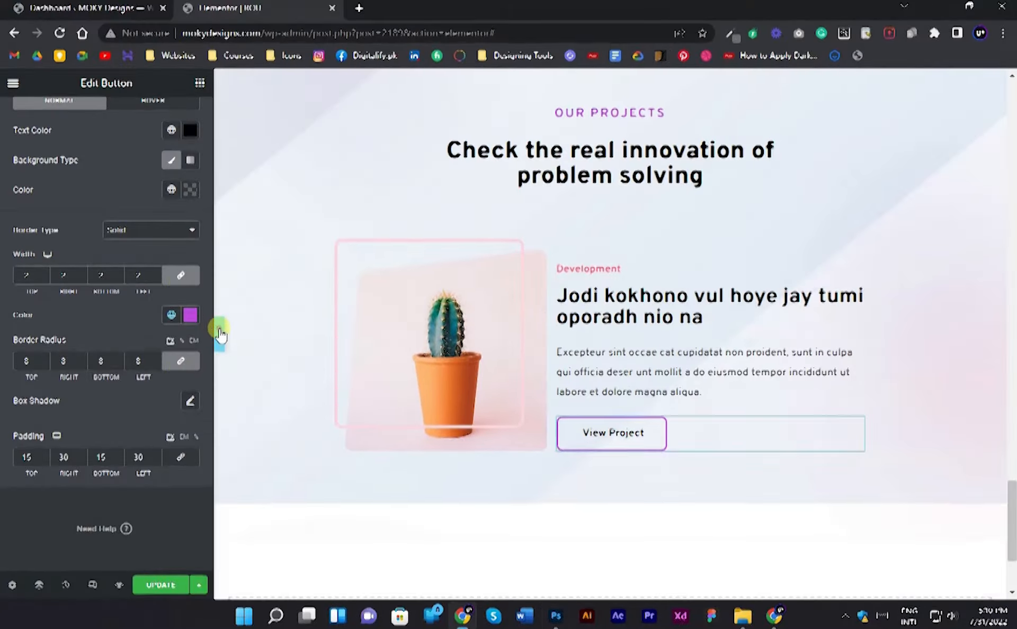
left_click(221, 334)
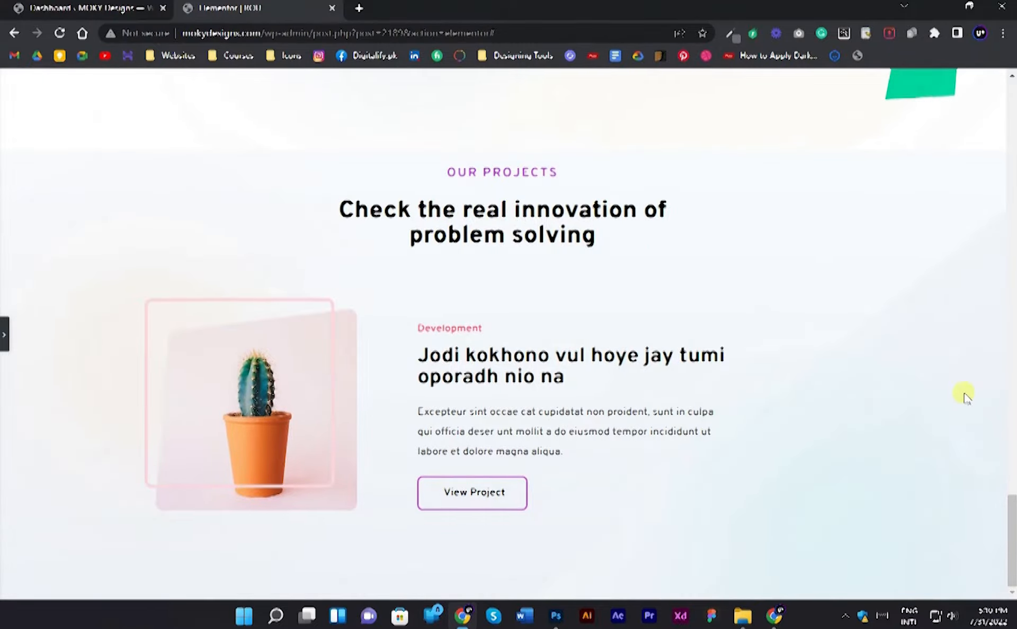
left_click(4, 334)
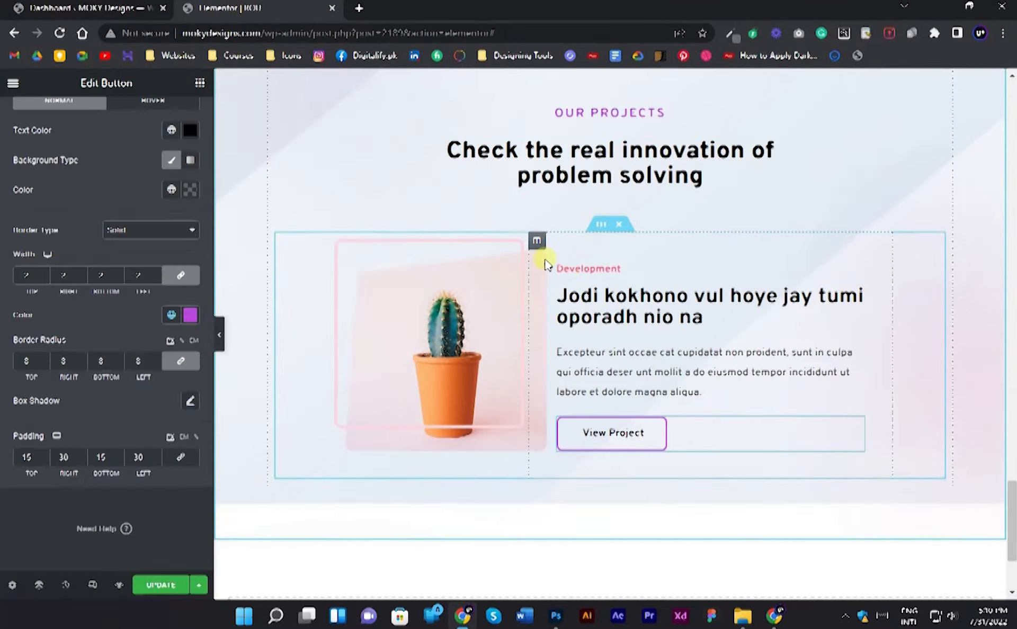
left_click(538, 241)
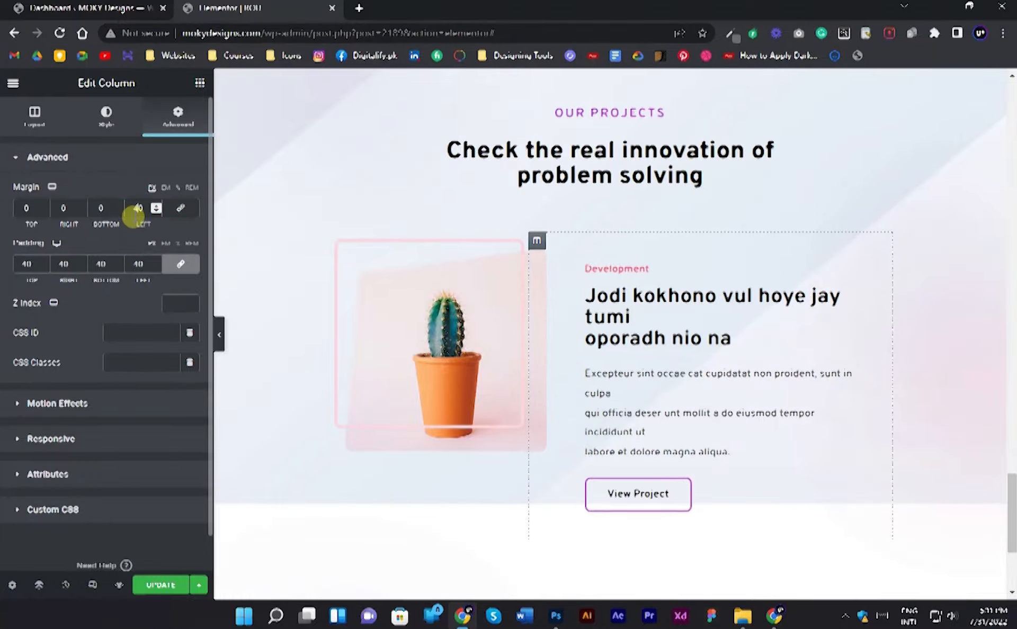
left_click(220, 334)
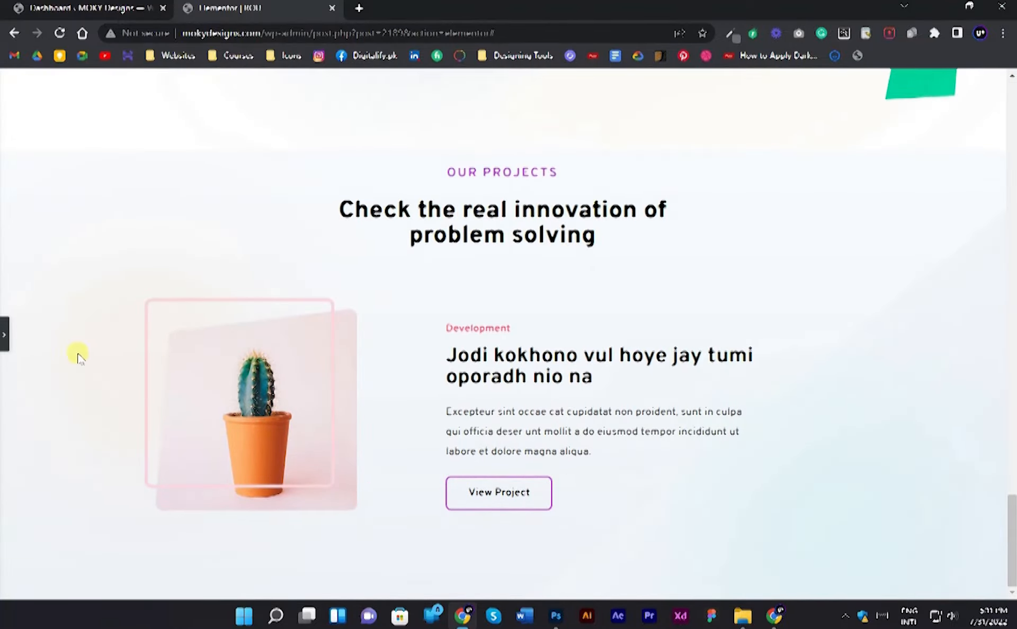
Increase the project text column's left margin to 50 px and preview the section.
left_click(4, 337)
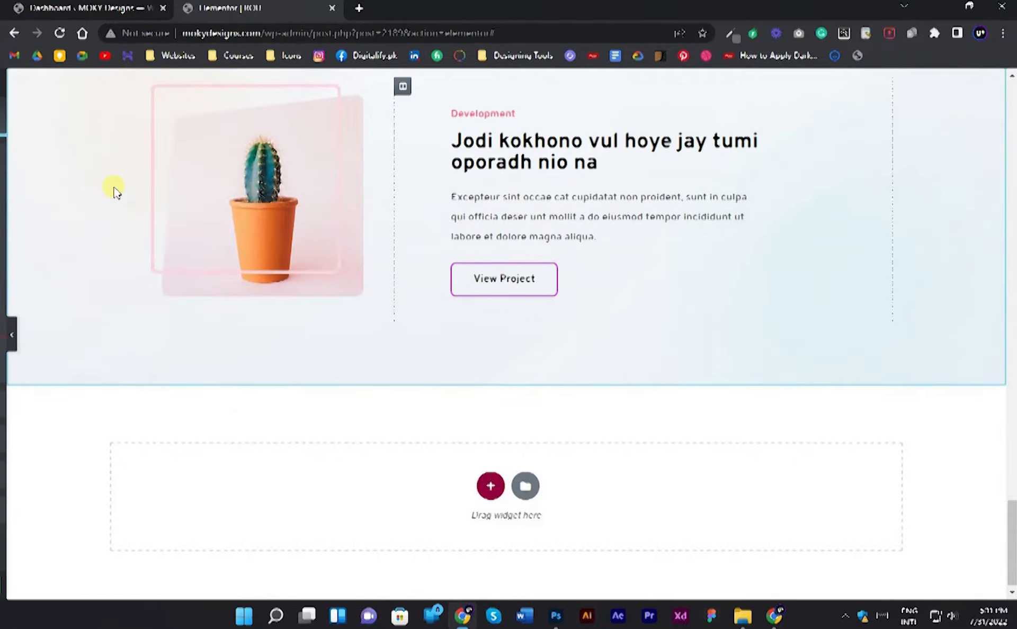
double_click(139, 207)
type("50")
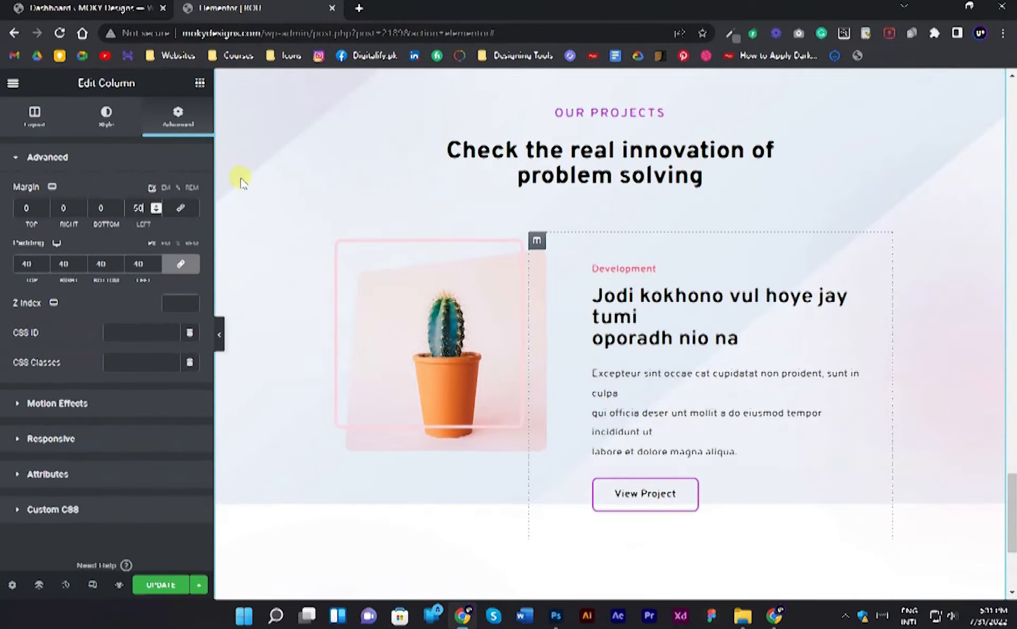
left_click(219, 335)
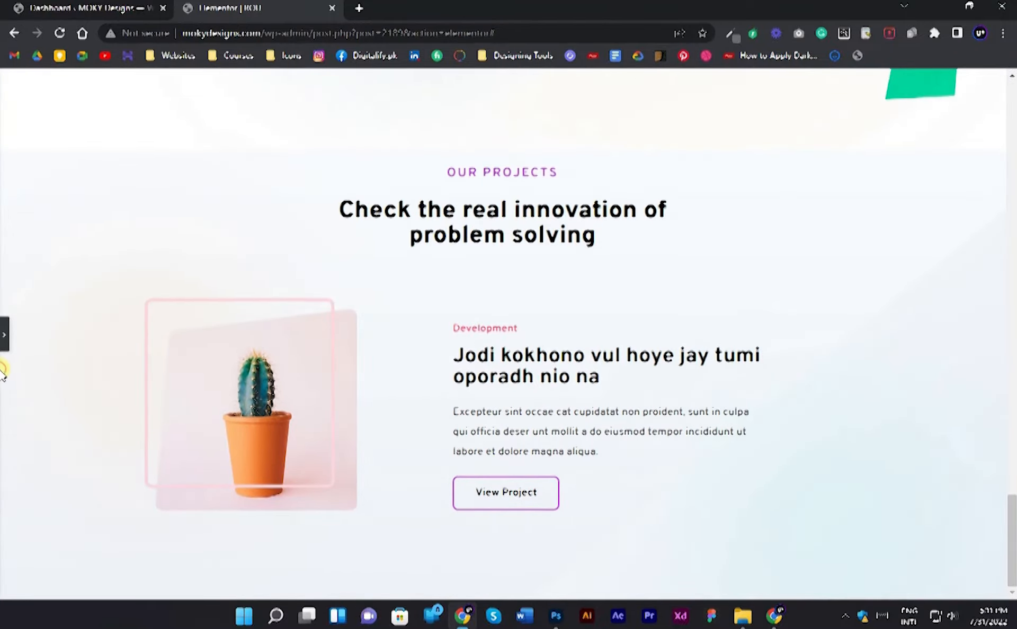
Align the cactus image to the right within its column and preview the section.
left_click(3, 345)
left_click(391, 313)
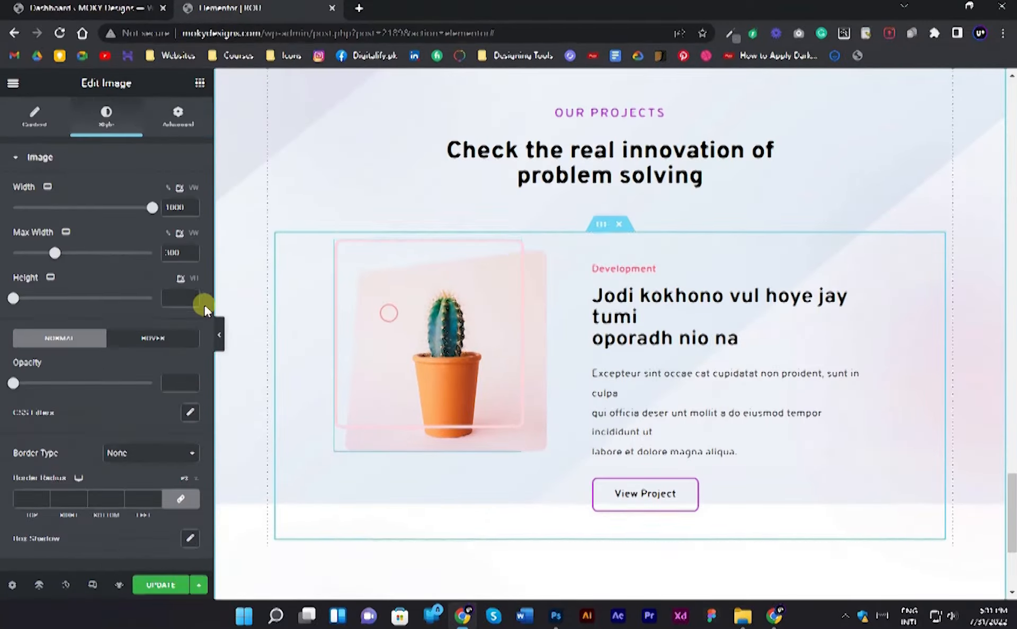
left_click(35, 117)
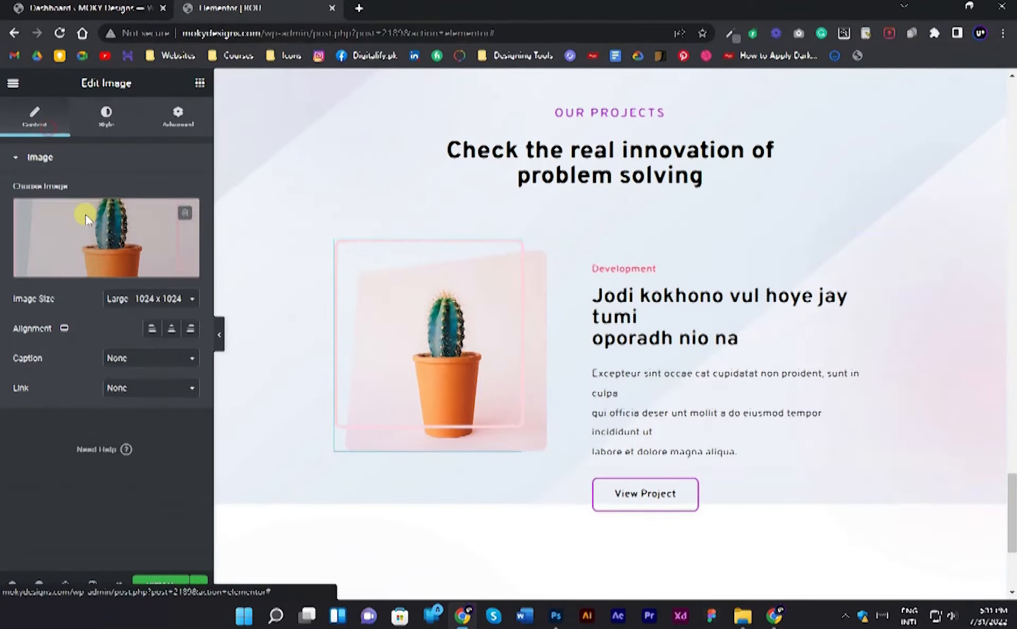
left_click(218, 335)
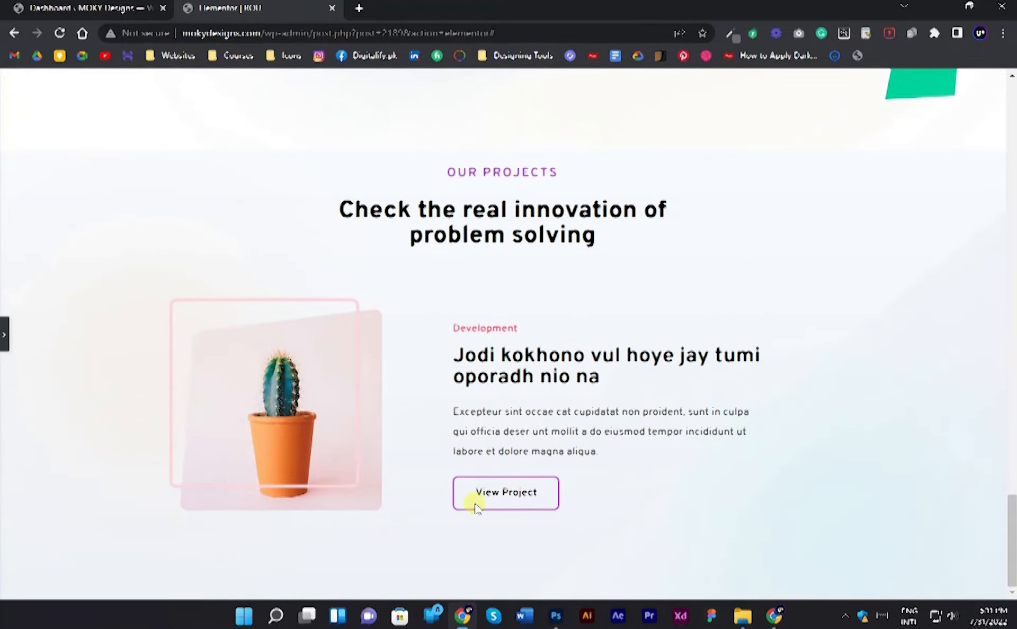
Set the cactus image's max width to 330 px.
left_click(2, 324)
left_click(423, 302)
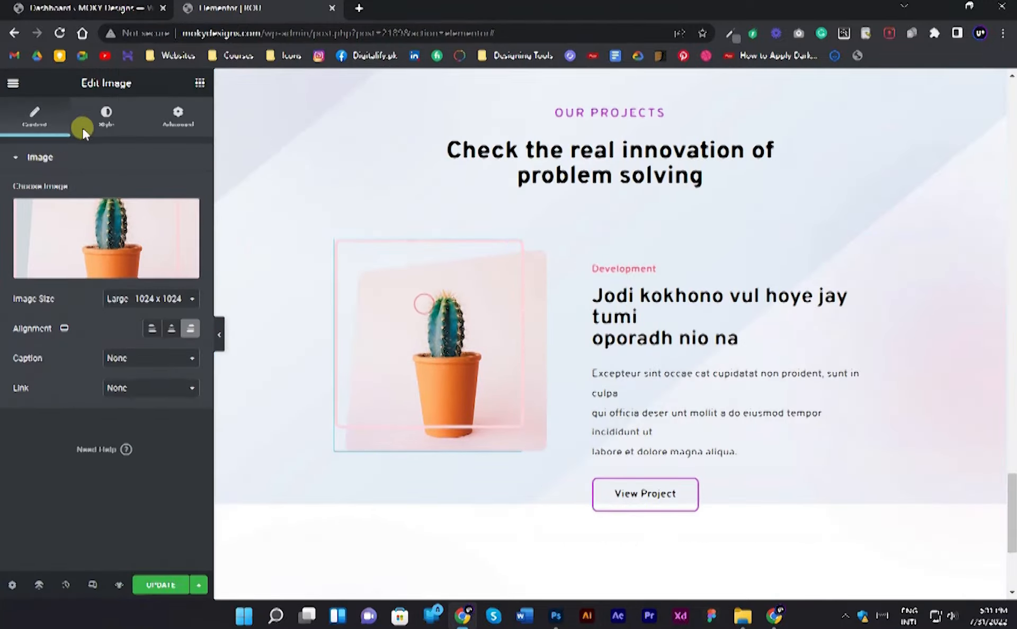
left_click(84, 126)
left_click_drag(55, 252, 59, 254)
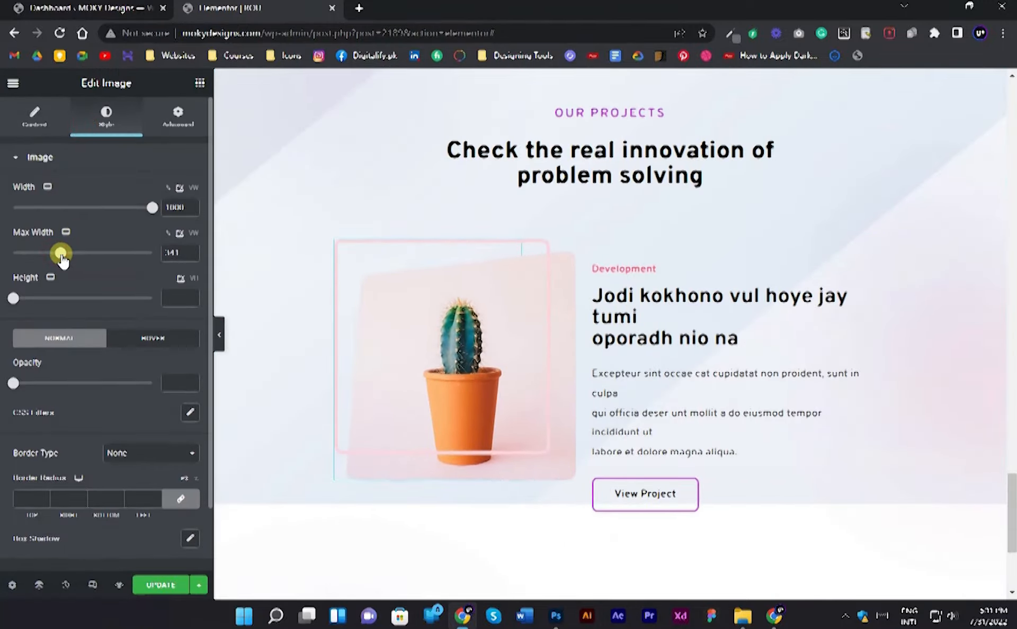
Set the project text column's padding to 35 px on all sides and compare the preview with the Photoshop design.
left_click(352, 216)
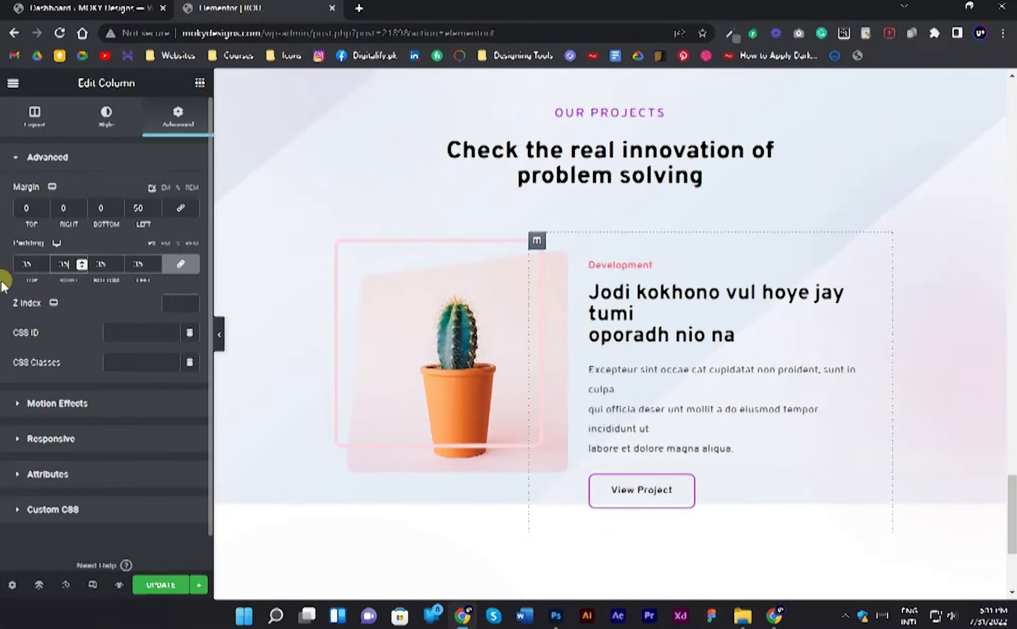
left_click(219, 335)
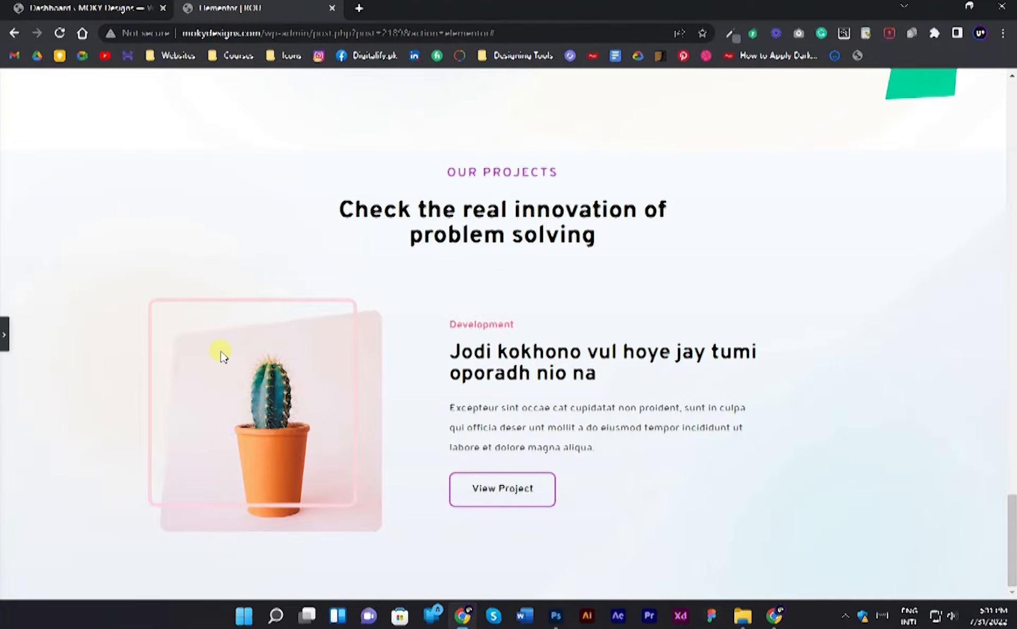
left_click(570, 615)
left_click(555, 608)
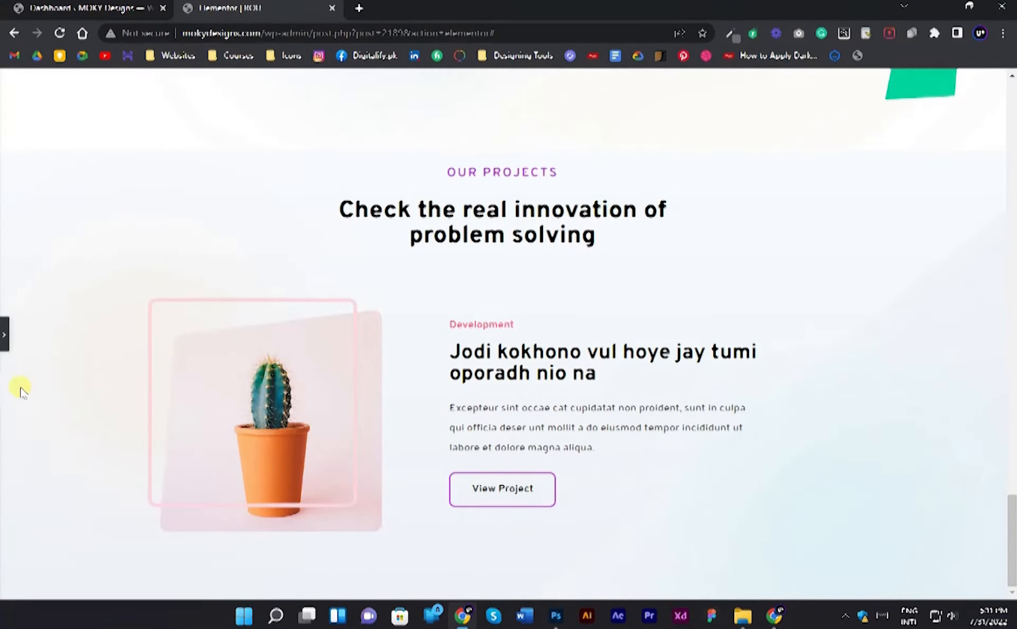
Give the cactus image a left margin of 40 px and preview the section.
left_click(3, 351)
left_click(440, 291)
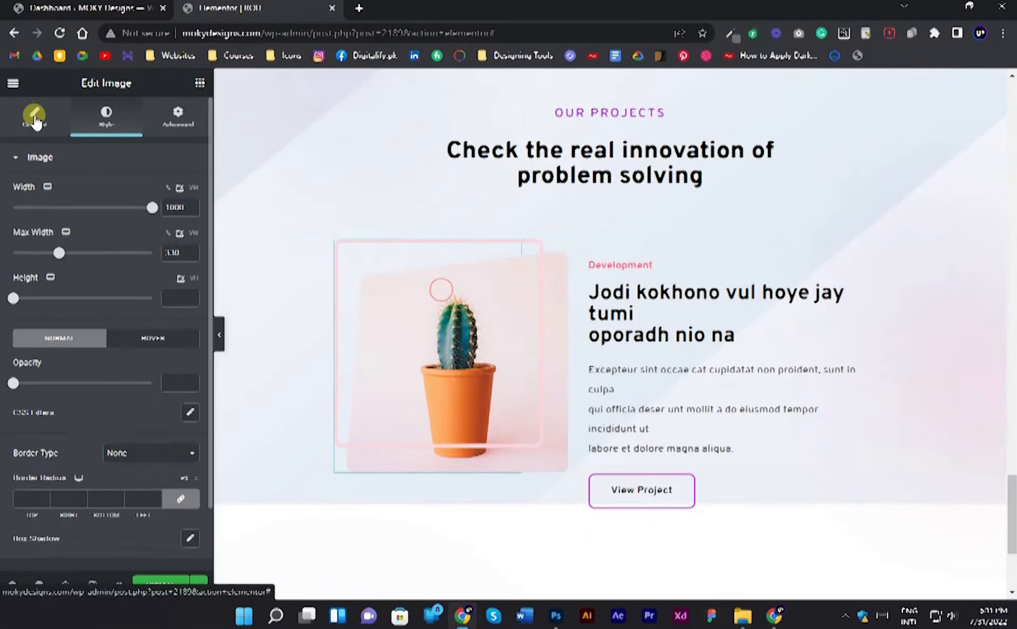
left_click(33, 116)
left_click(164, 120)
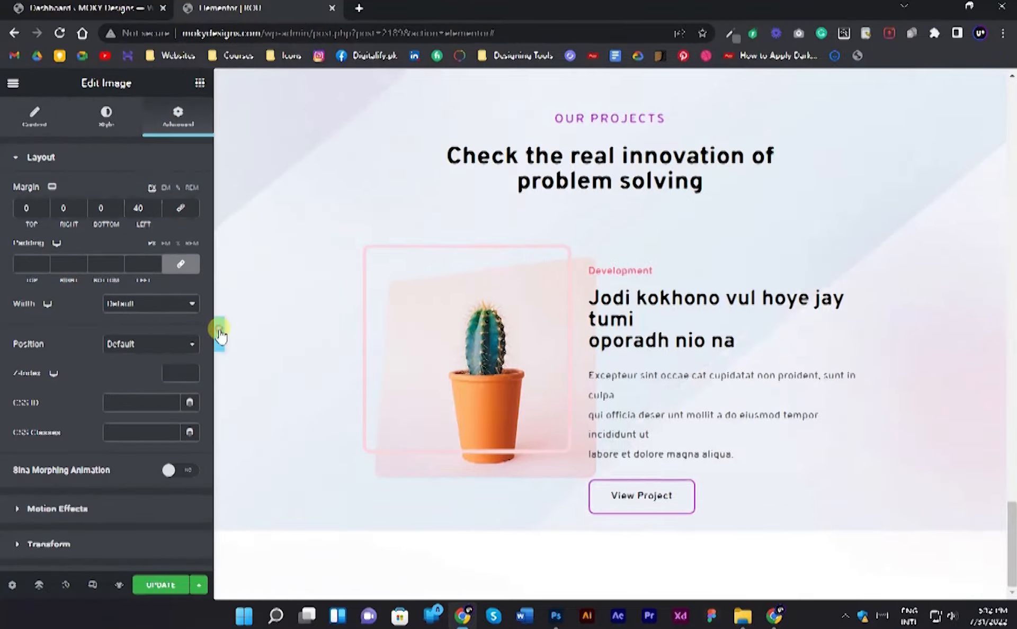
left_click(219, 334)
Increase the cactus image's left margin to 70 px and preview the section.
left_click(4, 330)
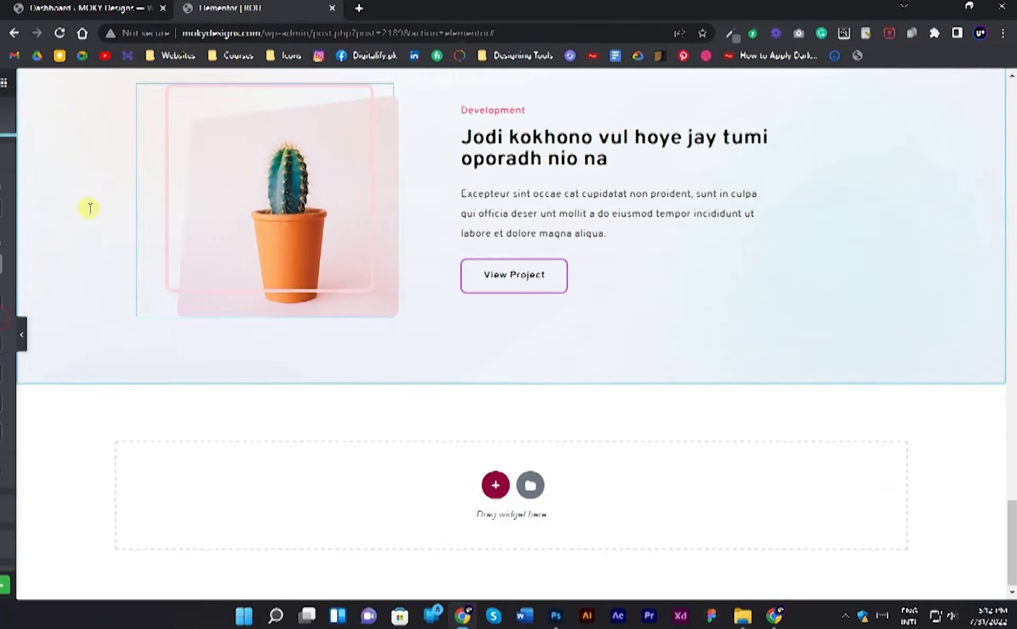
type("70")
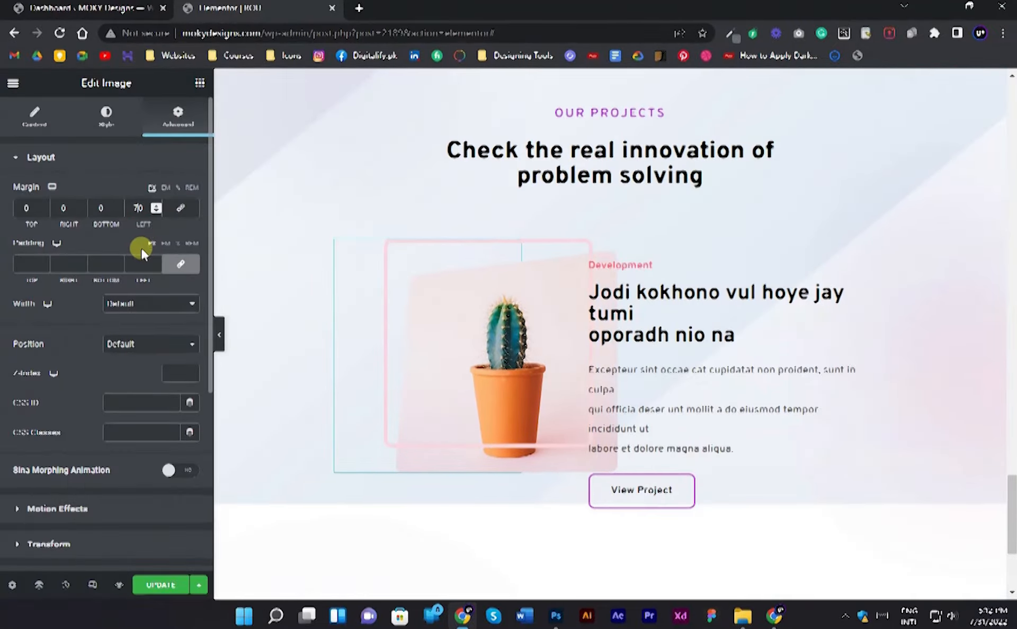
left_click(224, 327)
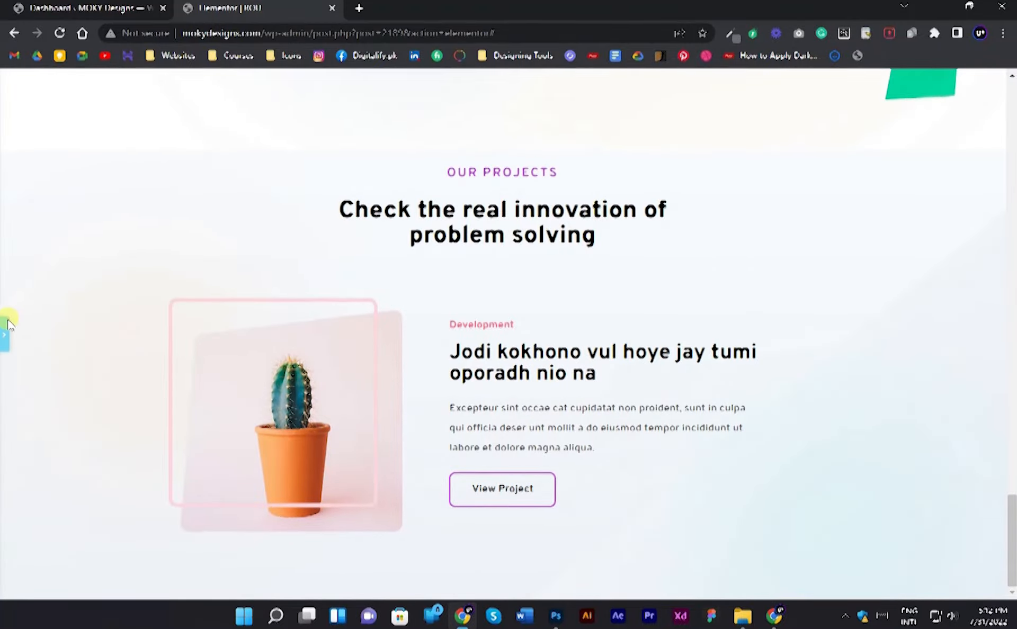
Increase the cactus image's left margin to 100 px and compare the preview with the Photoshop design.
left_click(3, 339)
double_click(138, 208)
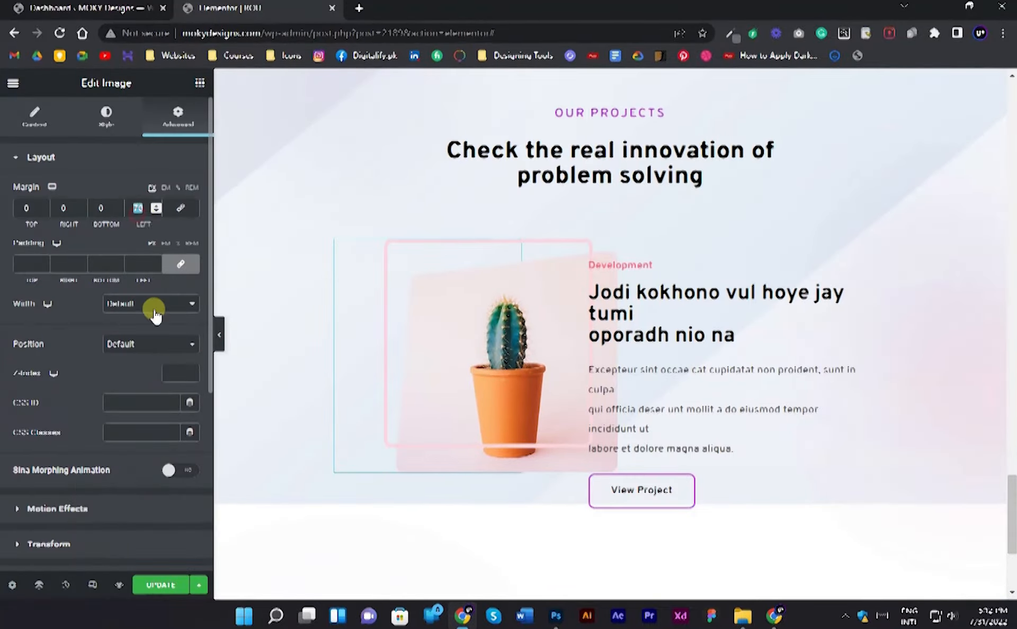
type("100")
left_click(220, 331)
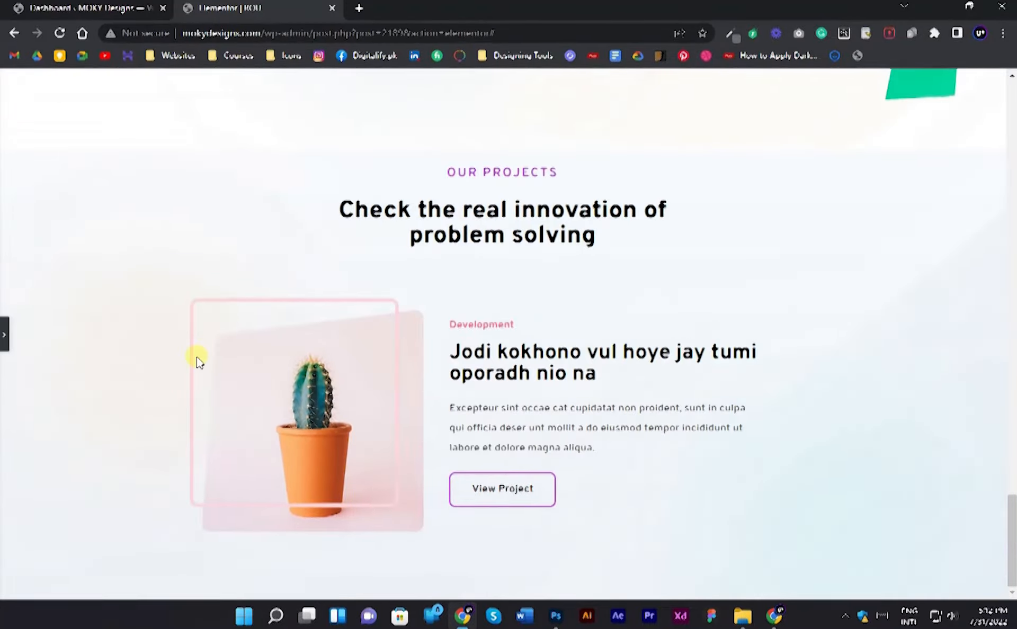
left_click(564, 616)
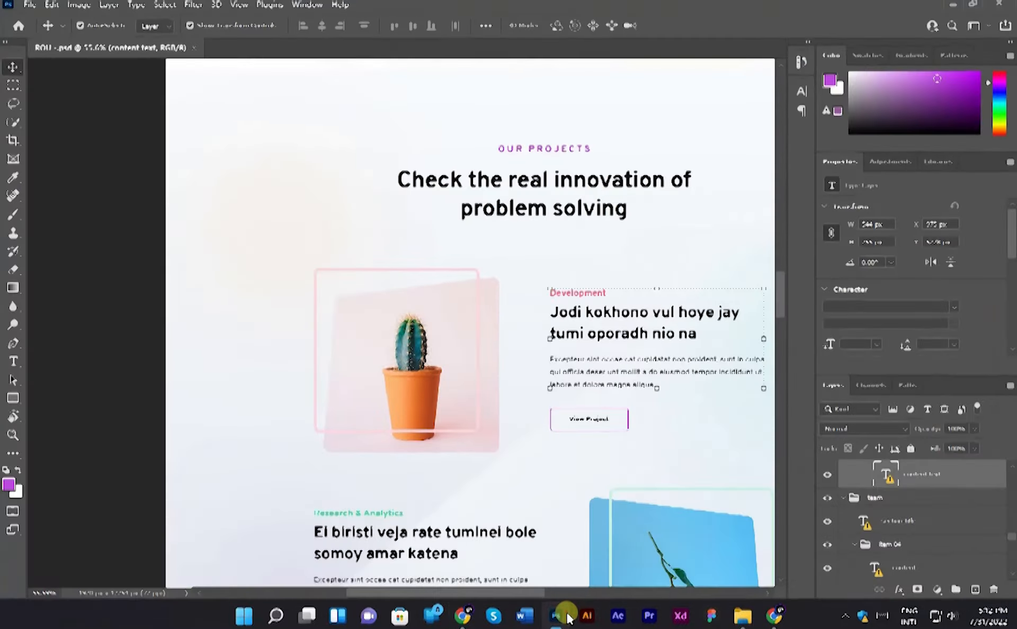
left_click(567, 617)
Reduce the cactus image's left margin slightly, set the project text column's left margin to 75 px, and preview the section.
left_click(4, 339)
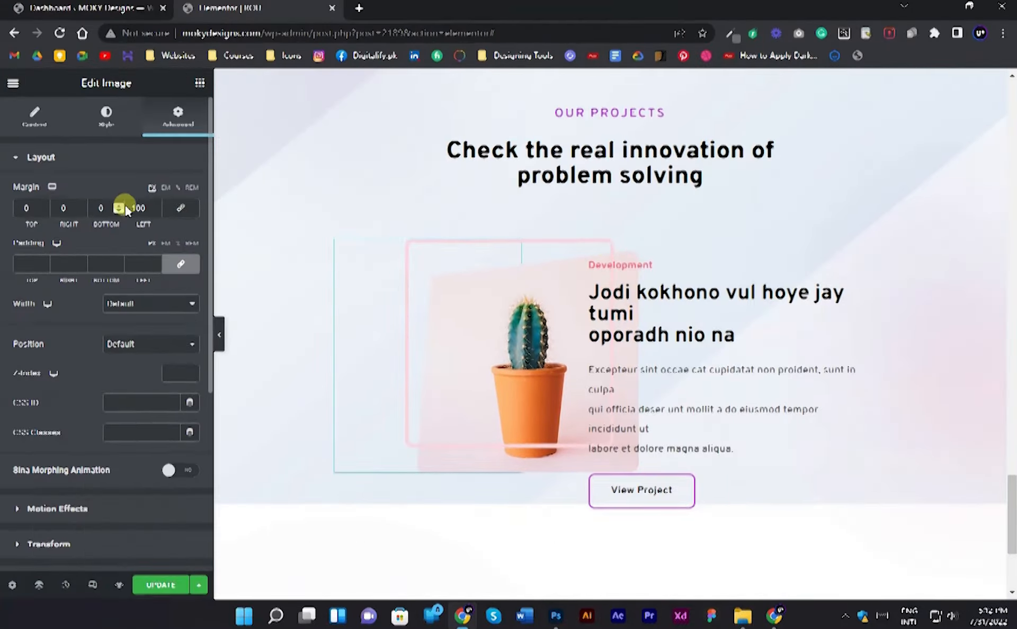
left_click(533, 240)
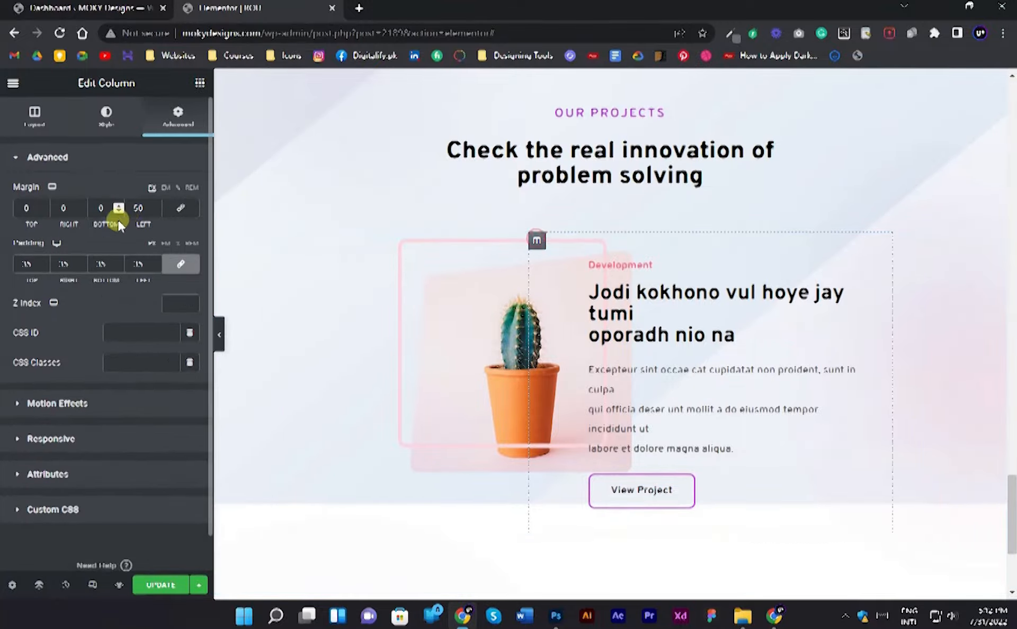
double_click(137, 209)
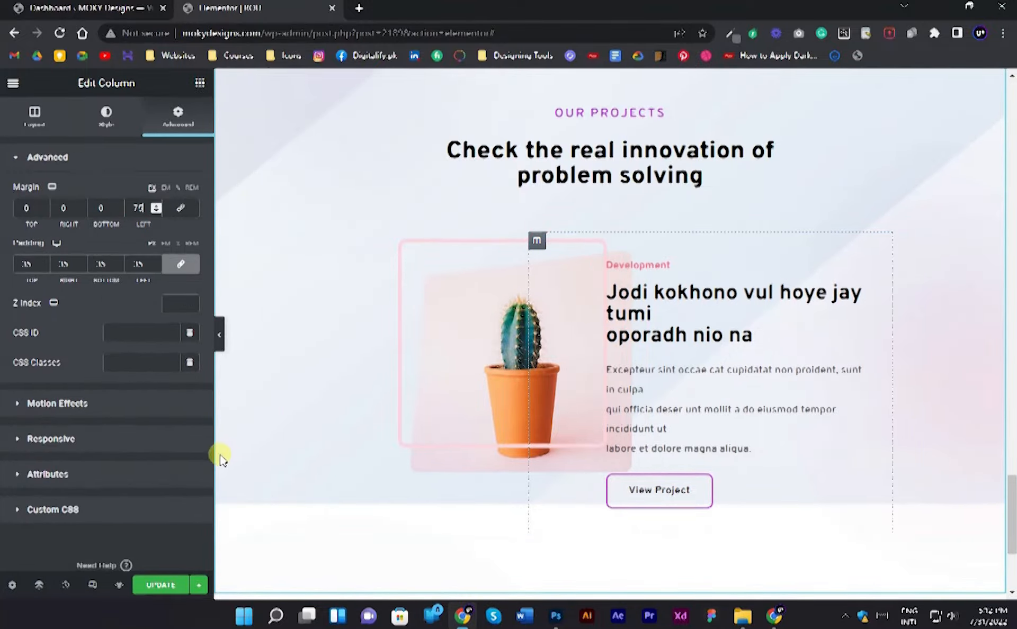
left_click(222, 333)
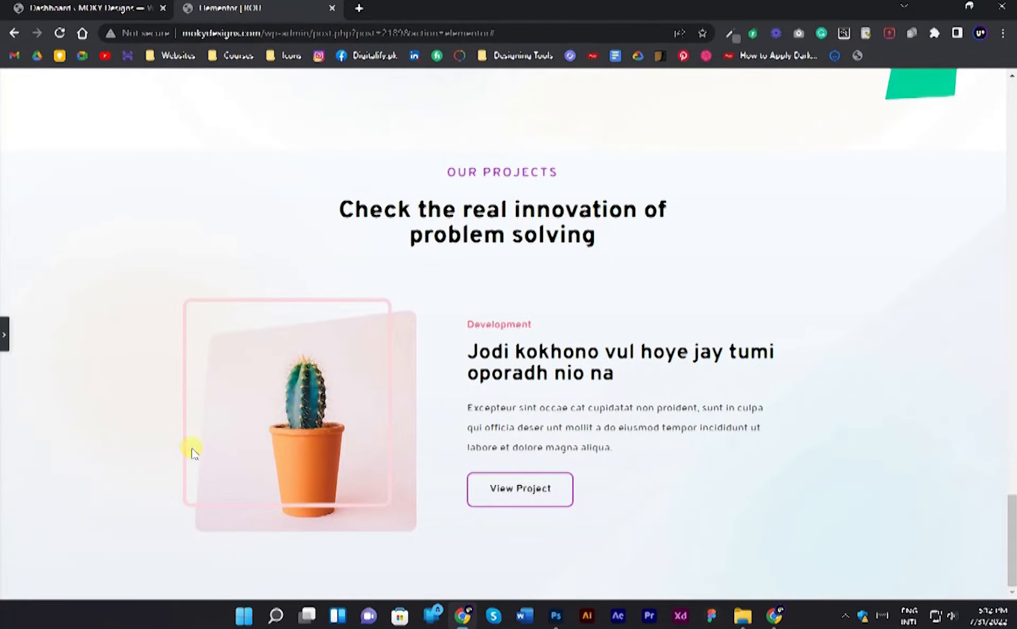
Set the top padding of the "Our Projects" heading's inner section to 170 px and preview the spacing.
left_click(3, 344)
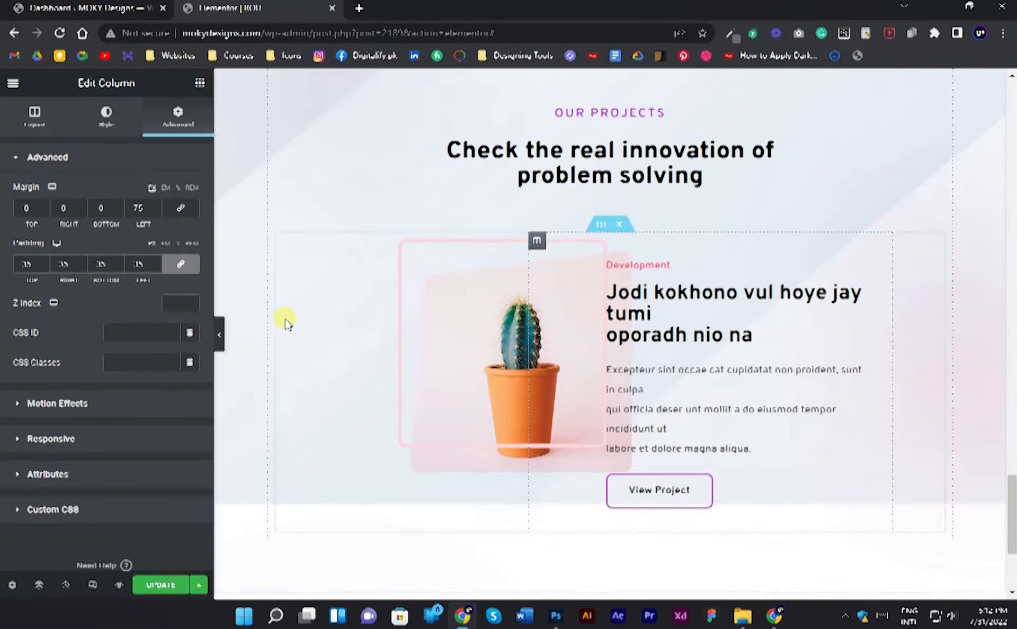
left_click(223, 331)
scroll(532, 297, "up", 3)
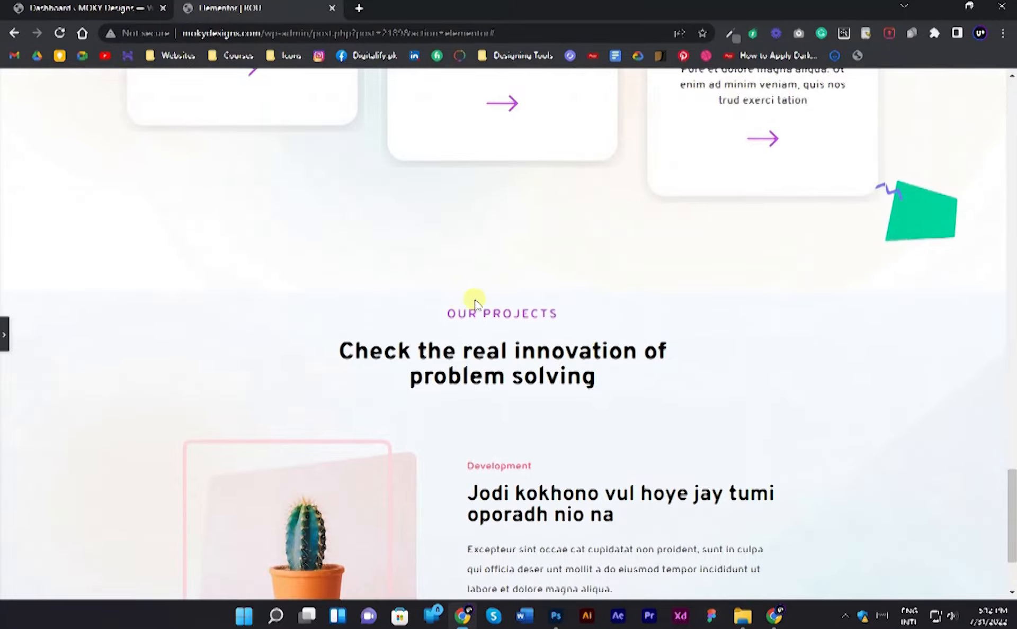
left_click(2, 333)
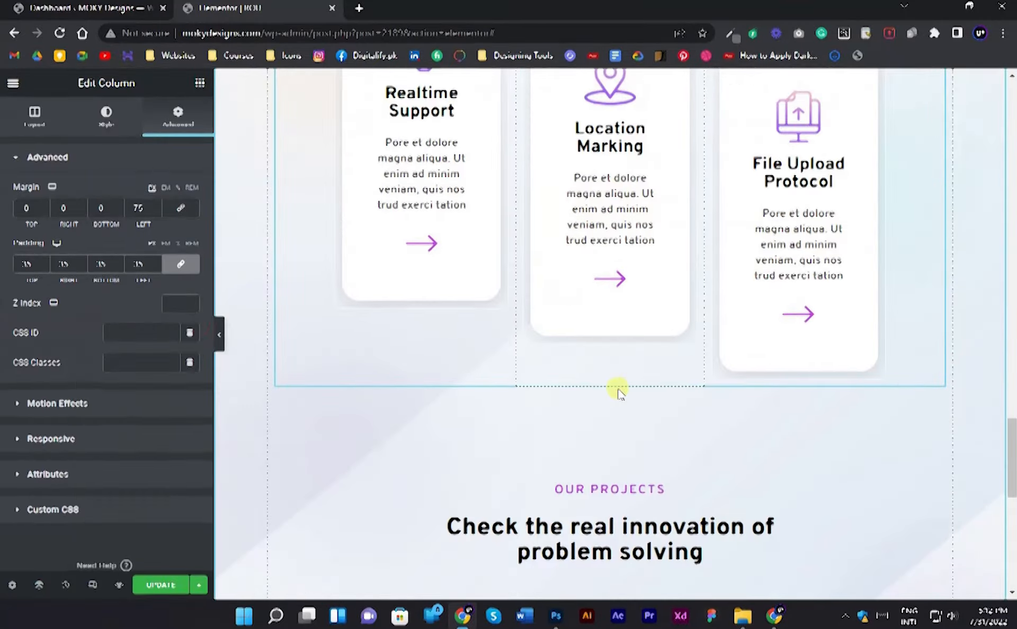
scroll(609, 265, "down", 5)
scroll(599, 204, "up", 1)
left_click(601, 167)
left_click(178, 117)
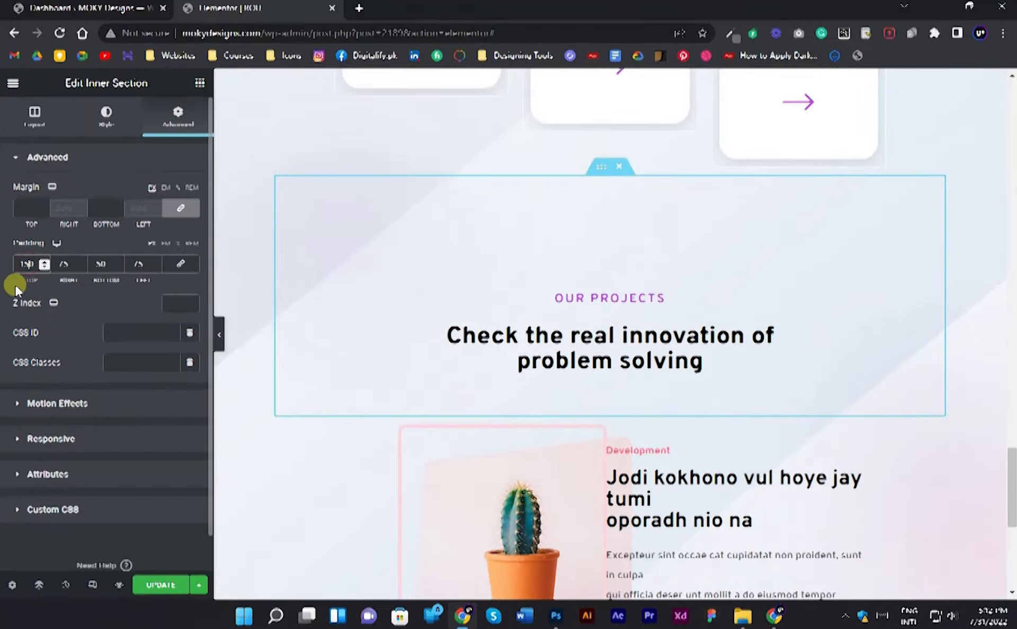
scroll(305, 243, "down", 1)
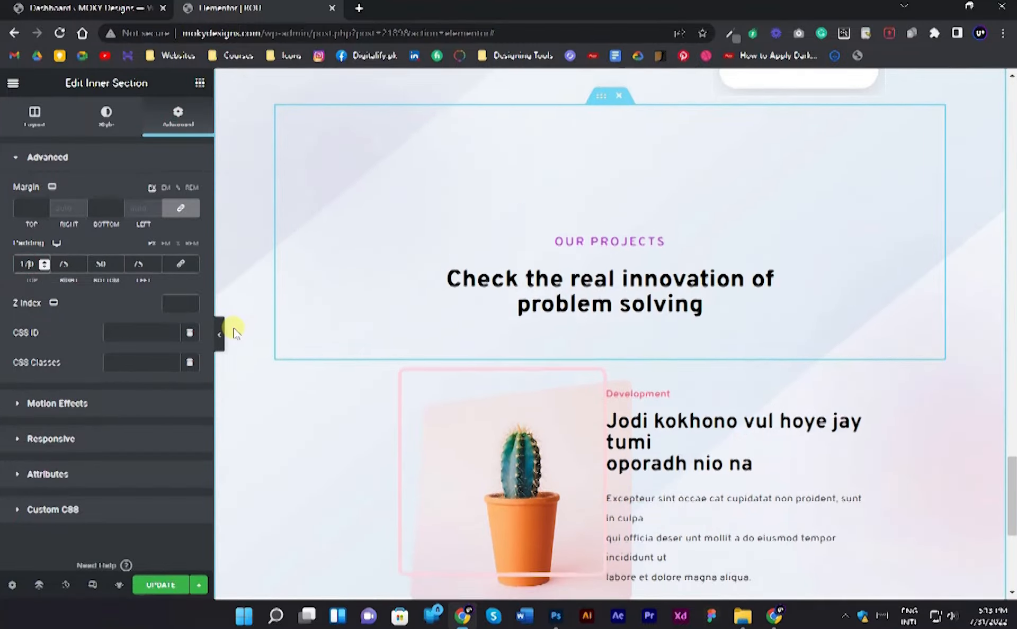
left_click(218, 339)
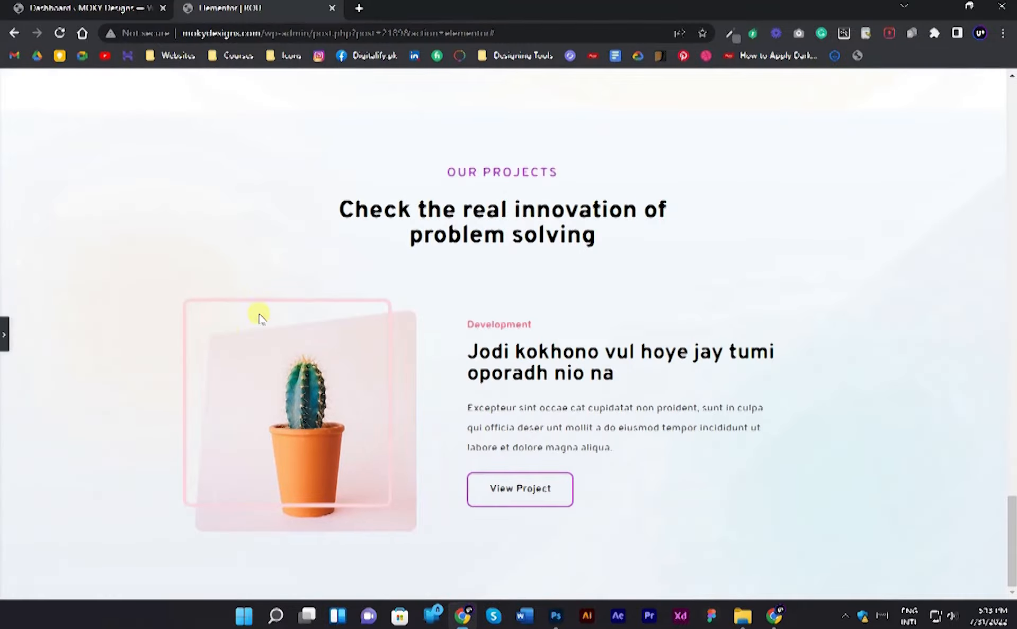
Examine the layout of the second project row in the Photoshop design.
left_click(5, 335)
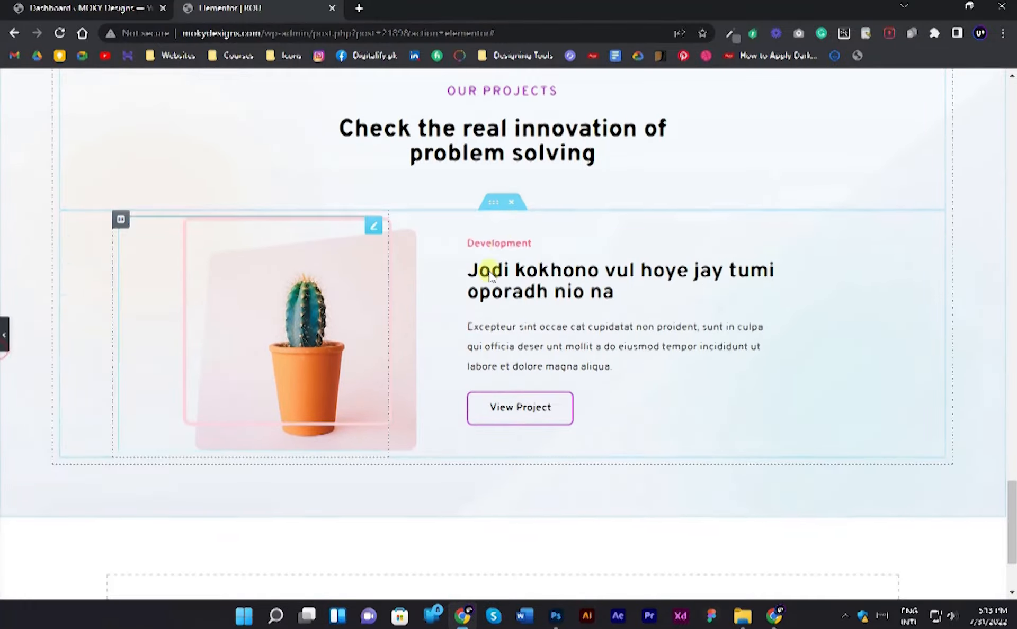
key("alt+Tab")
left_click_drag(486, 434, 447, 301)
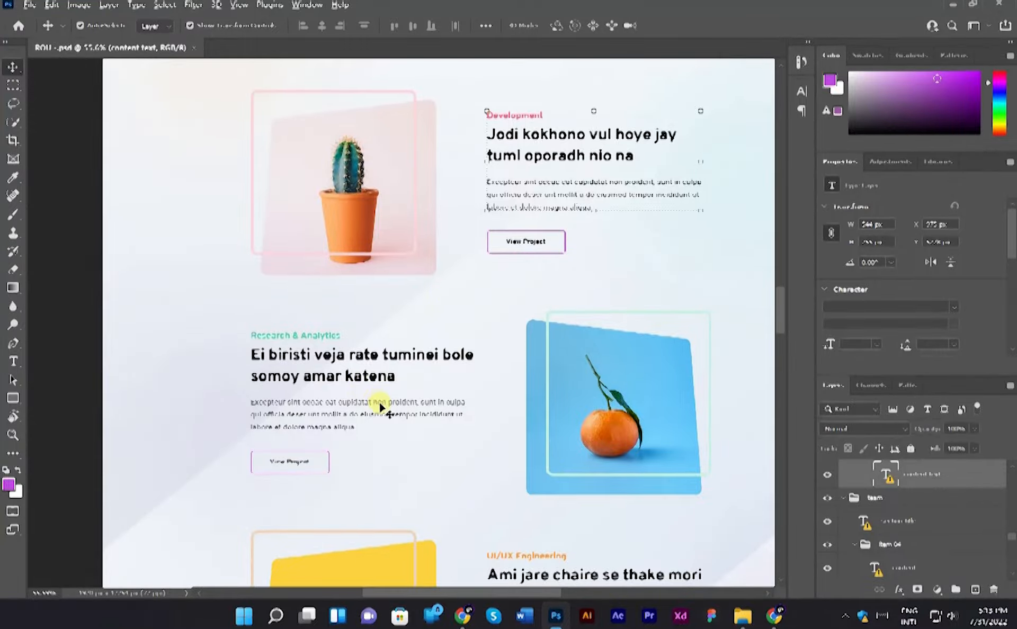
key("alt+Tab")
scroll(760, 324, "down", 4)
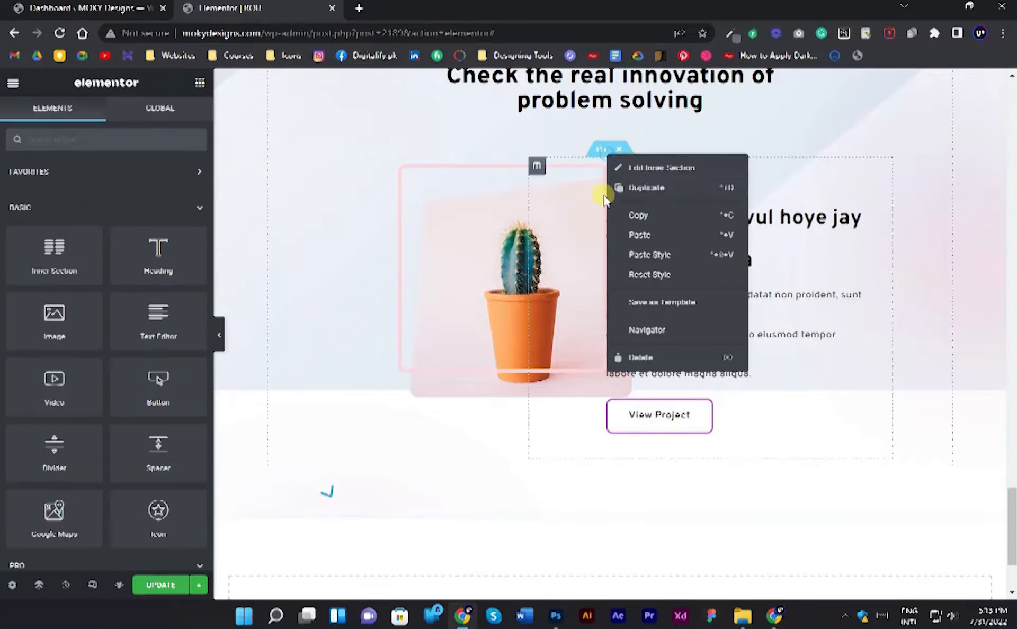
left_click(634, 191)
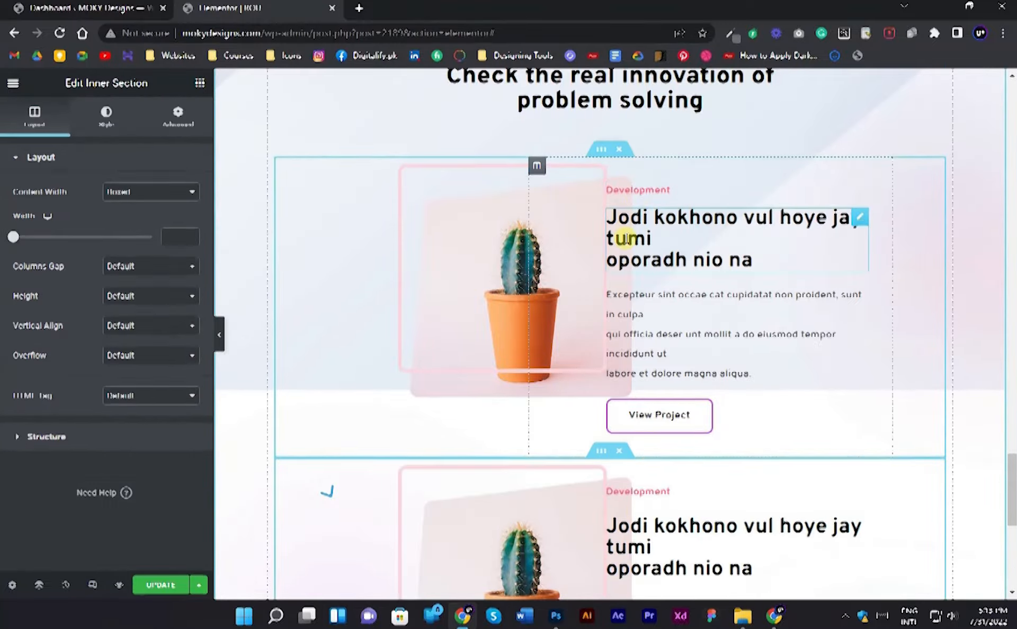
scroll(609, 297, "down", 1)
left_click(619, 382)
scroll(619, 270, "up", 6)
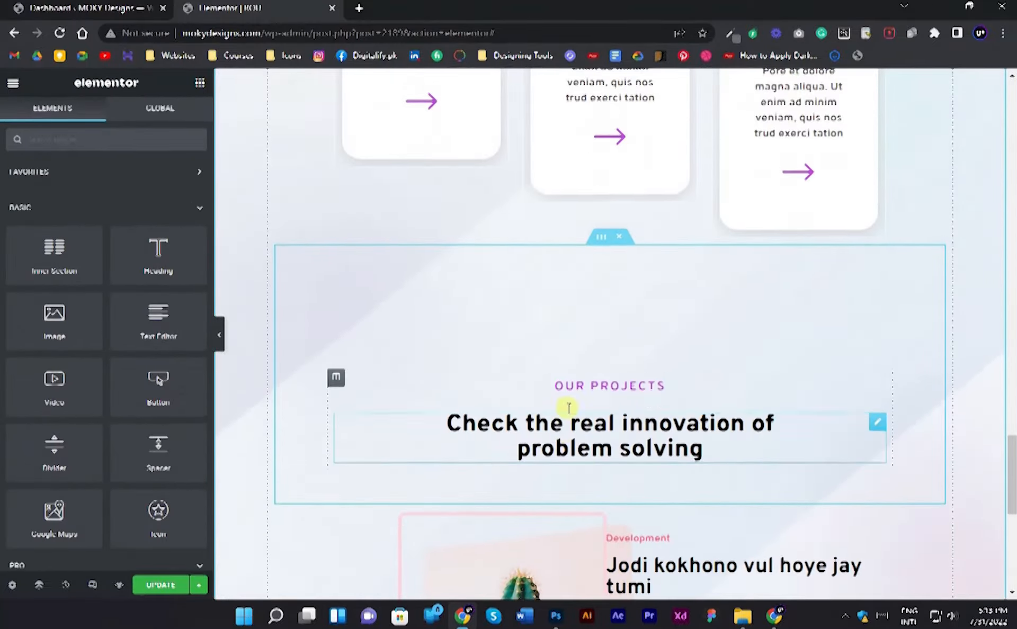
Set the top and bottom margins of the cactus project's inner section to 30 px.
scroll(568, 408, "down", 4)
scroll(566, 373, "down", 1)
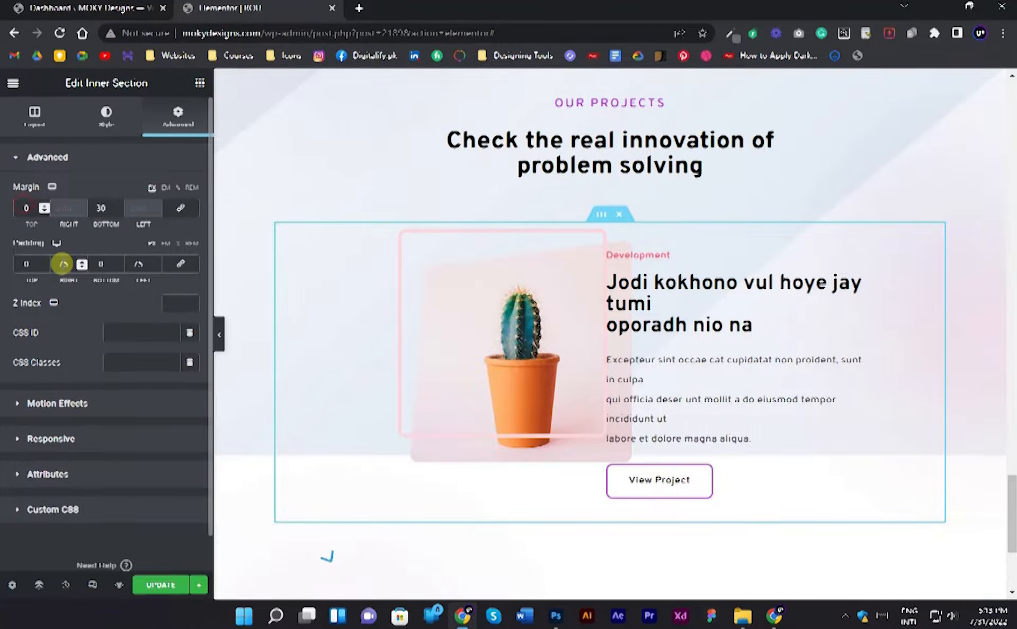
scroll(552, 263, "down", 3)
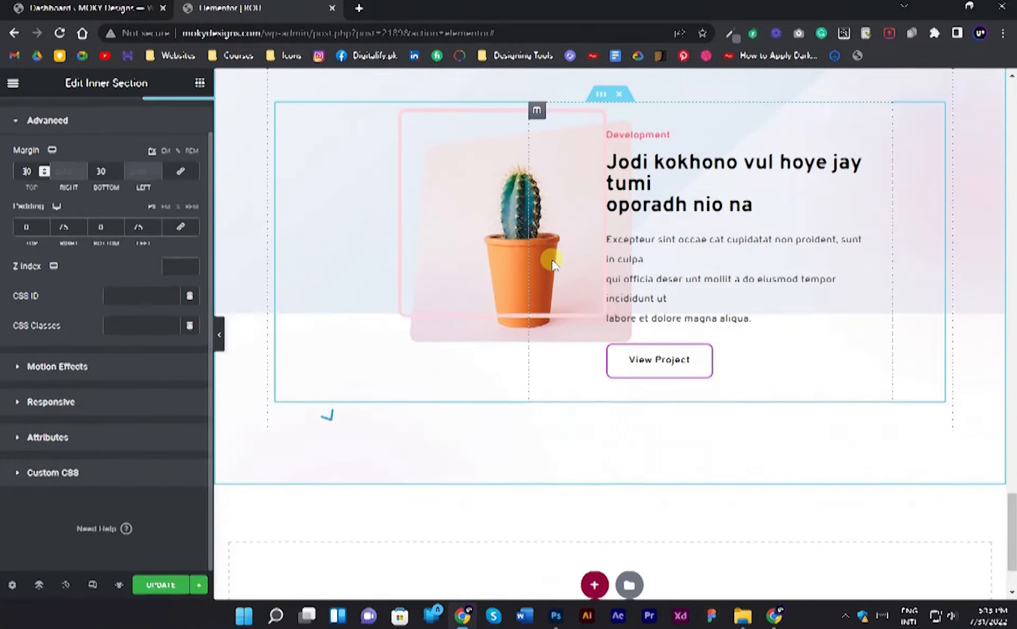
Duplicate the cactus project's inner section and swap the copy's columns so the text comes before the image, as in the Photoshop design.
left_click(639, 133)
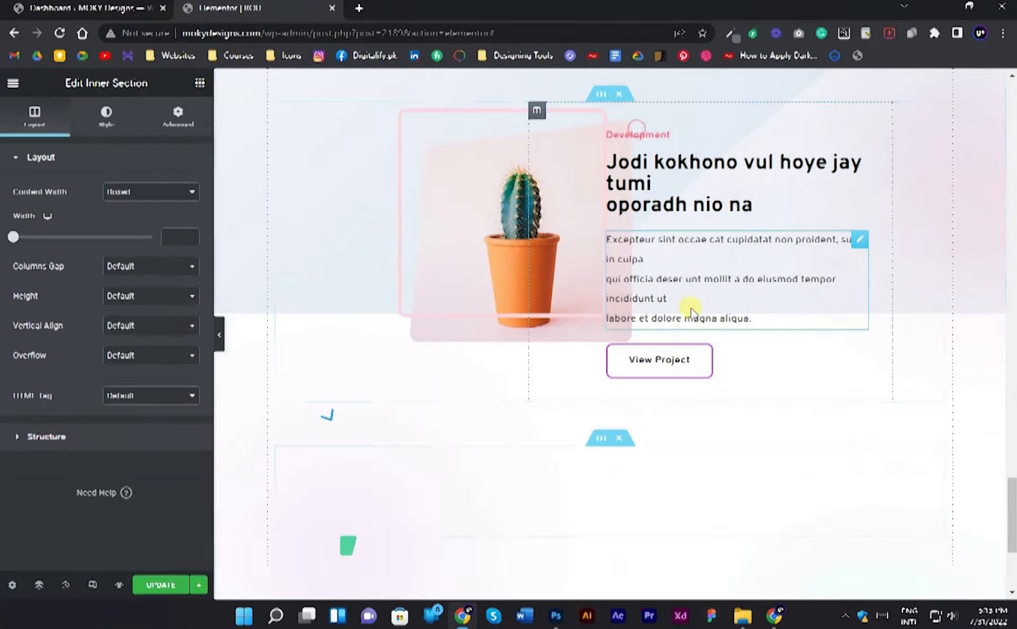
scroll(633, 423, "down", 3)
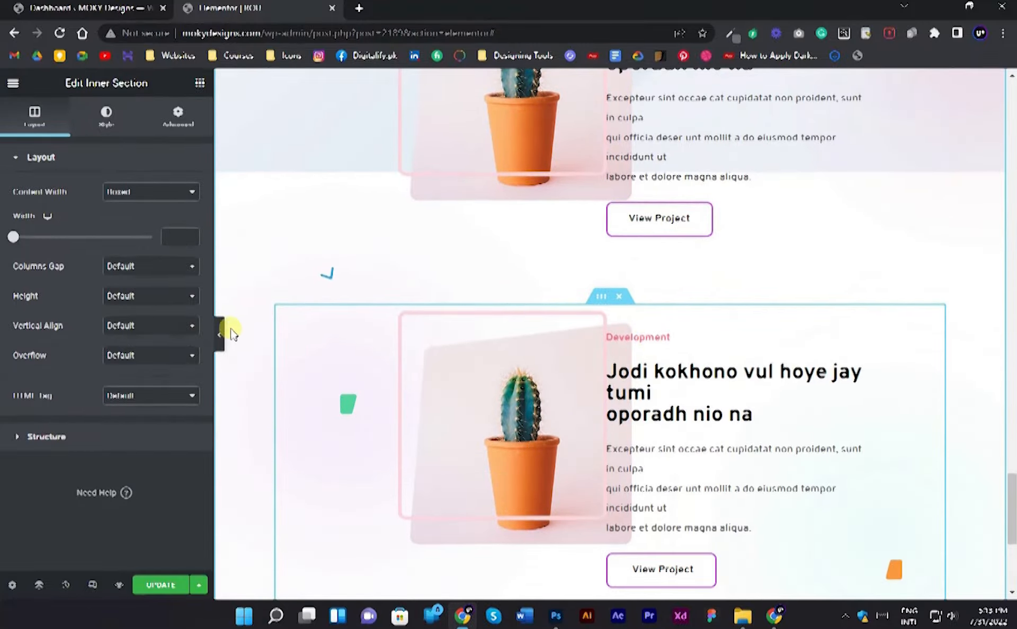
key("alt+Tab")
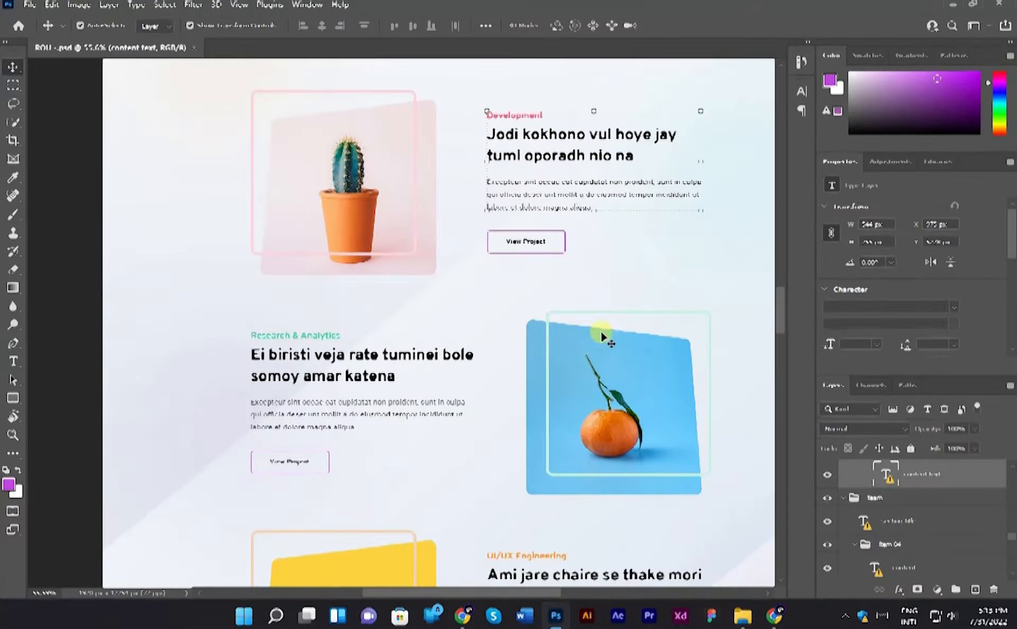
key("alt+Tab")
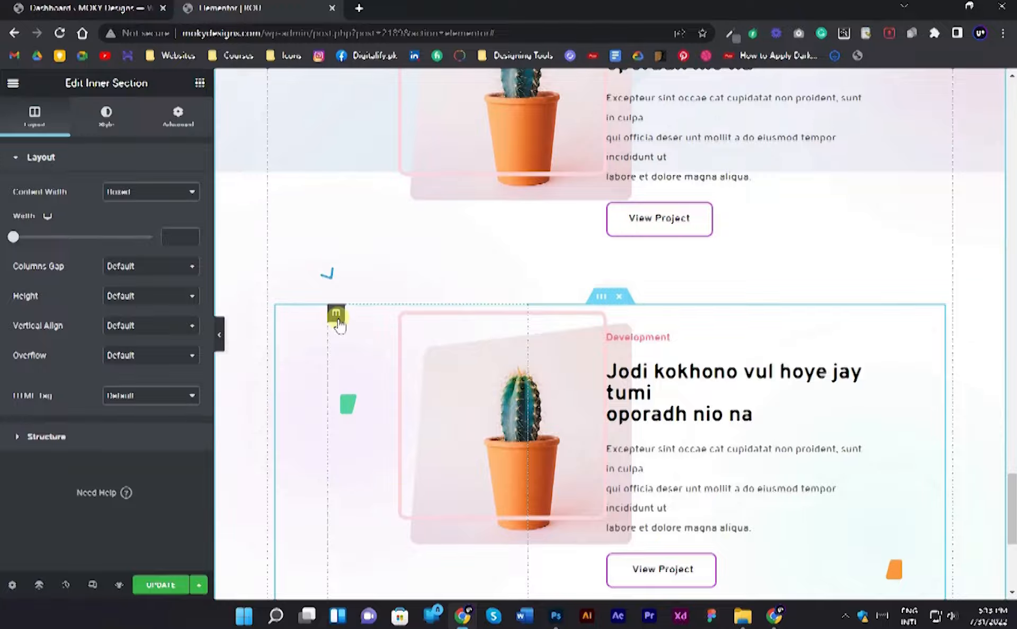
left_click_drag(338, 316, 543, 389)
left_click_drag(839, 398, 818, 363)
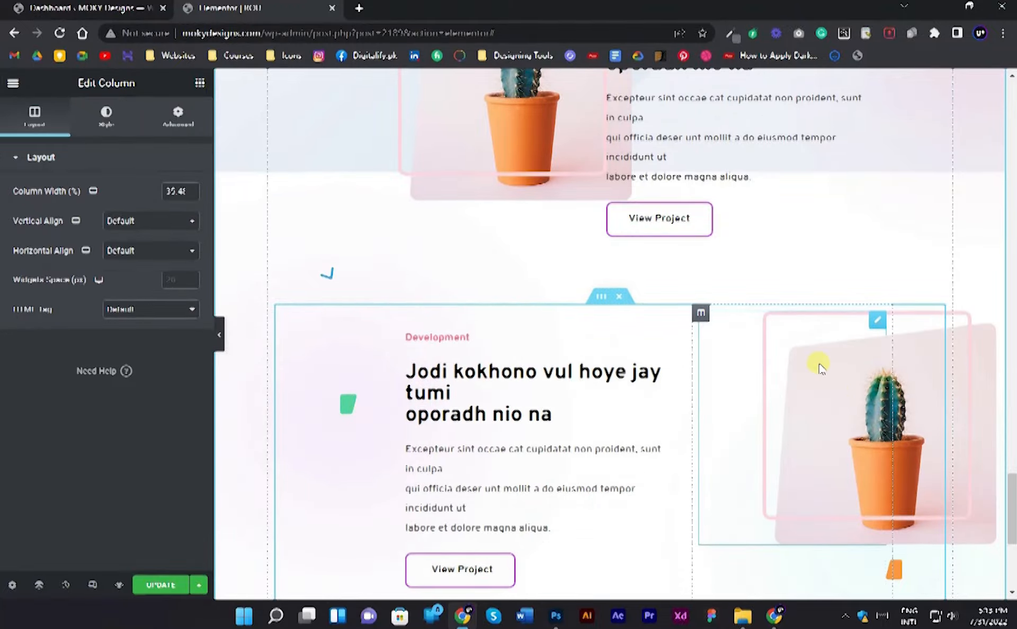
Set the left margin of the cactus image in the duplicated row to 0 and preview the row.
scroll(503, 258, "down", 3)
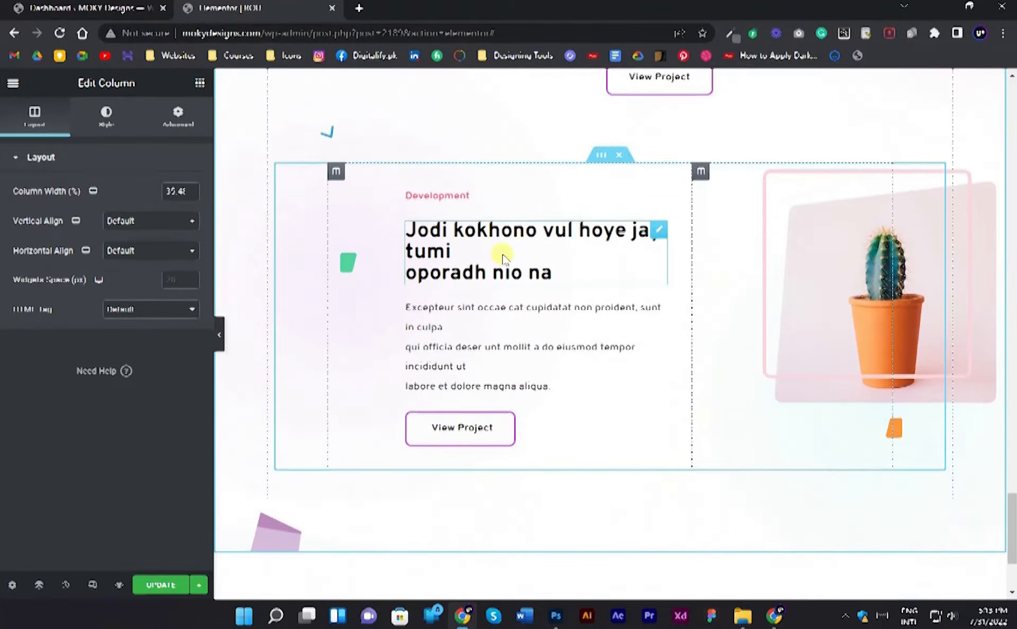
left_click(220, 335)
left_click(10, 337)
scroll(327, 291, "down", 3)
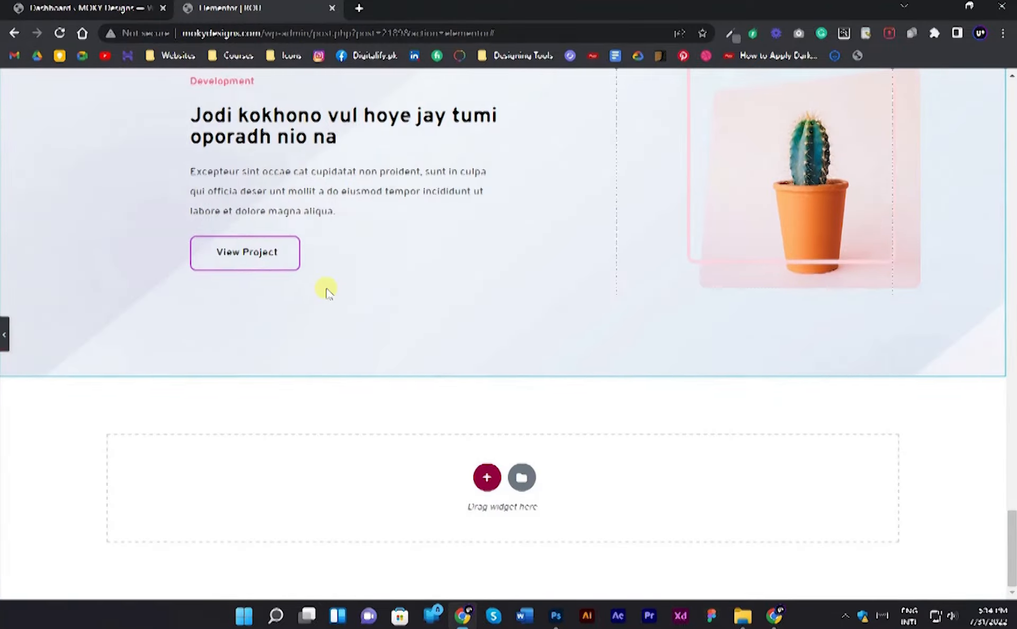
left_click(726, 213)
left_click(189, 116)
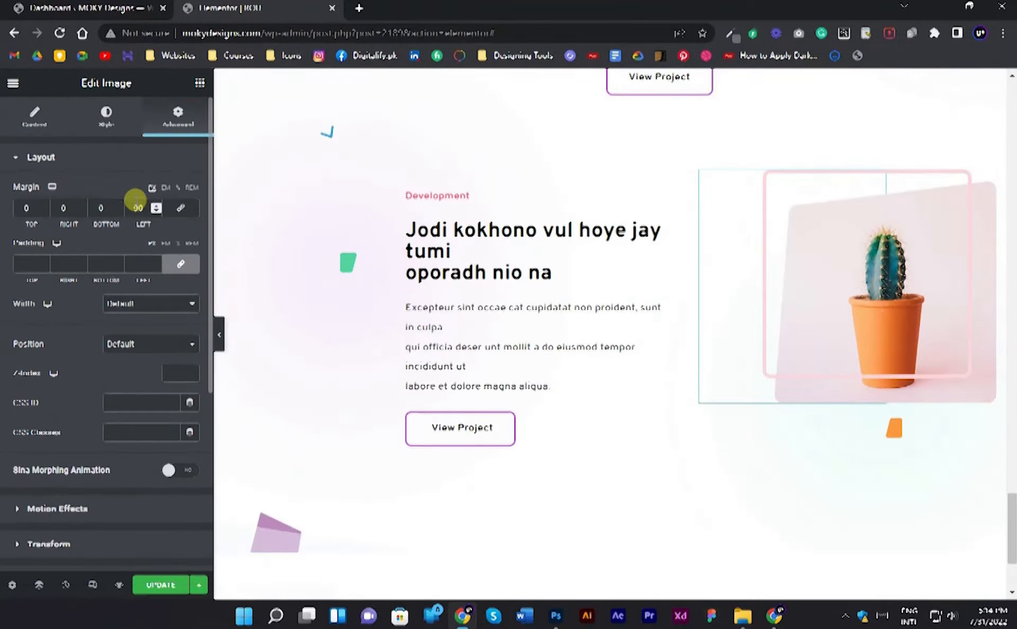
type("0")
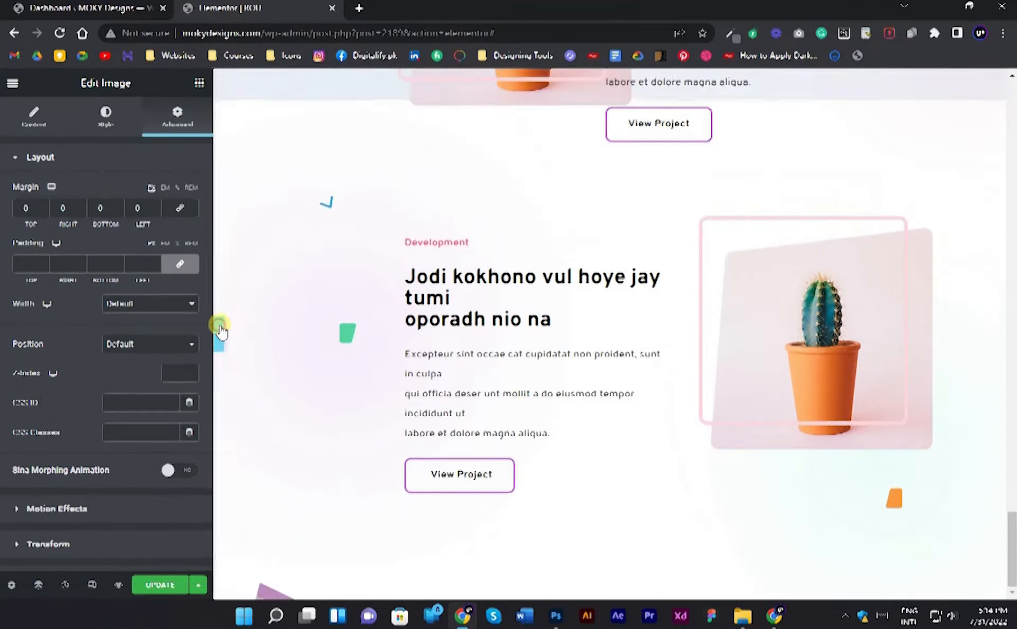
left_click(218, 334)
left_click(5, 334)
Left-align the cactus image in the duplicated row and preview how both project rows line up.
scroll(481, 309, "down", 4)
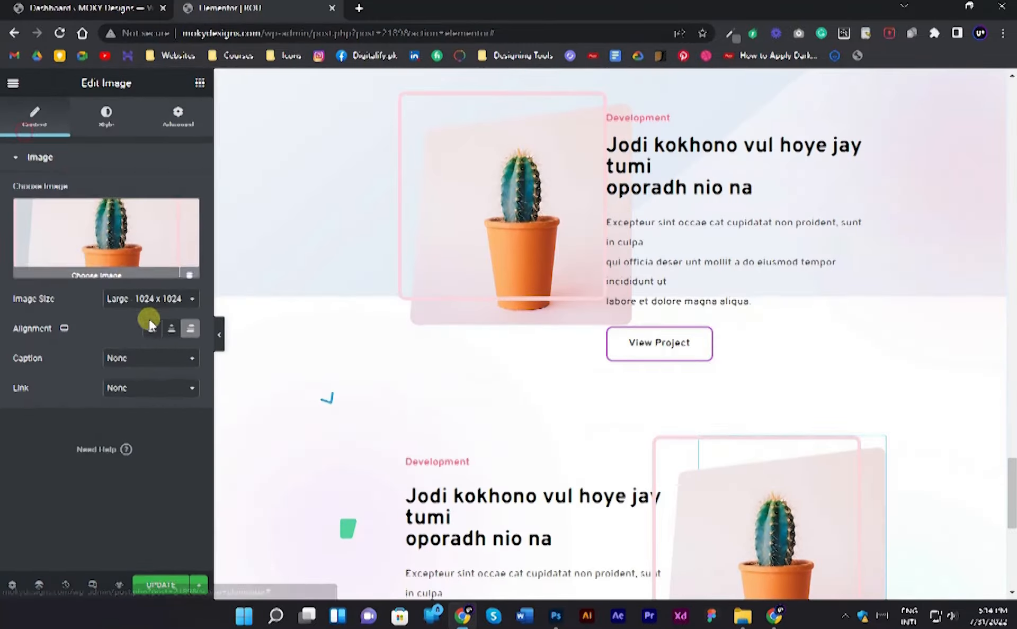
left_click(152, 328)
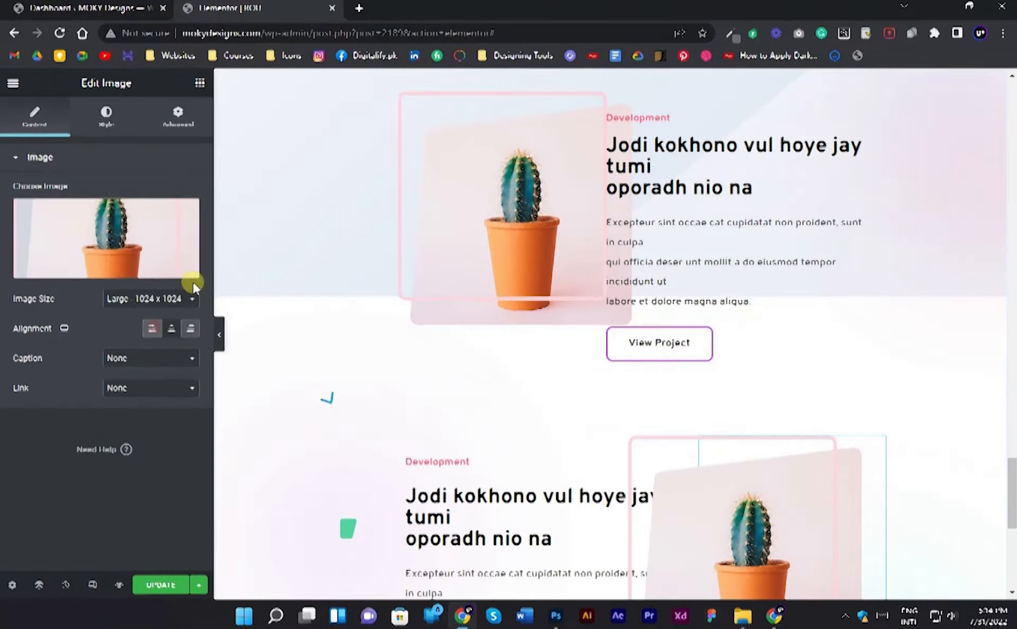
left_click(219, 333)
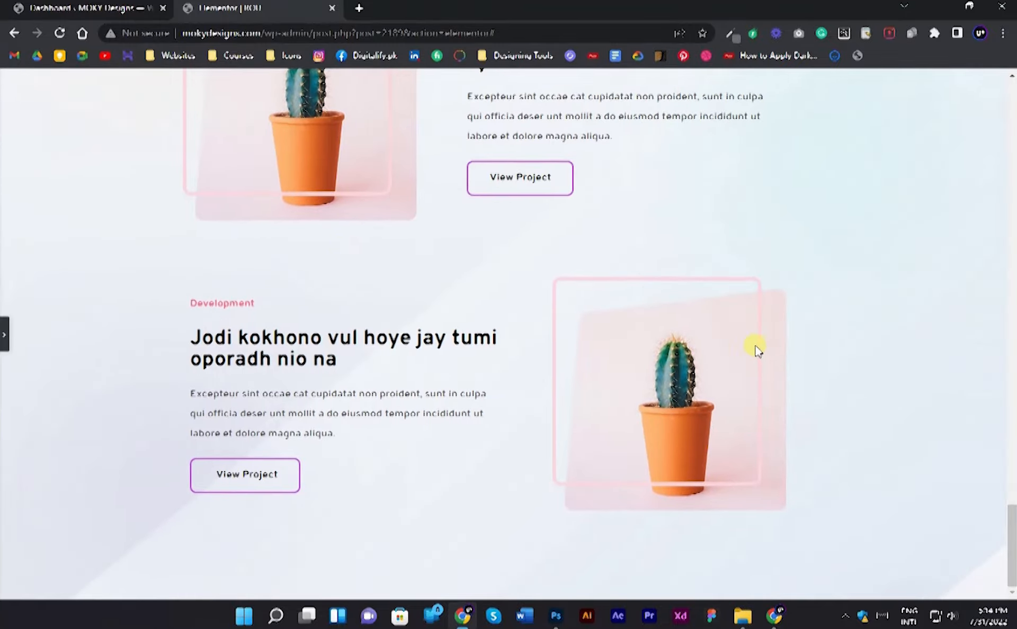
scroll(757, 350, "up", 3)
scroll(747, 286, "down", 3)
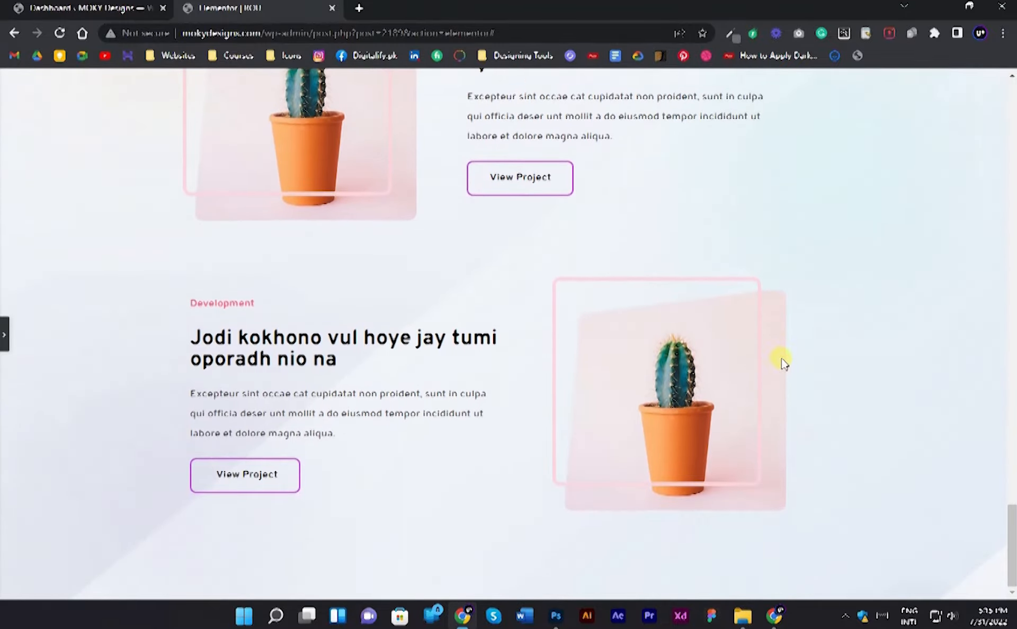
scroll(187, 309, "up", 2)
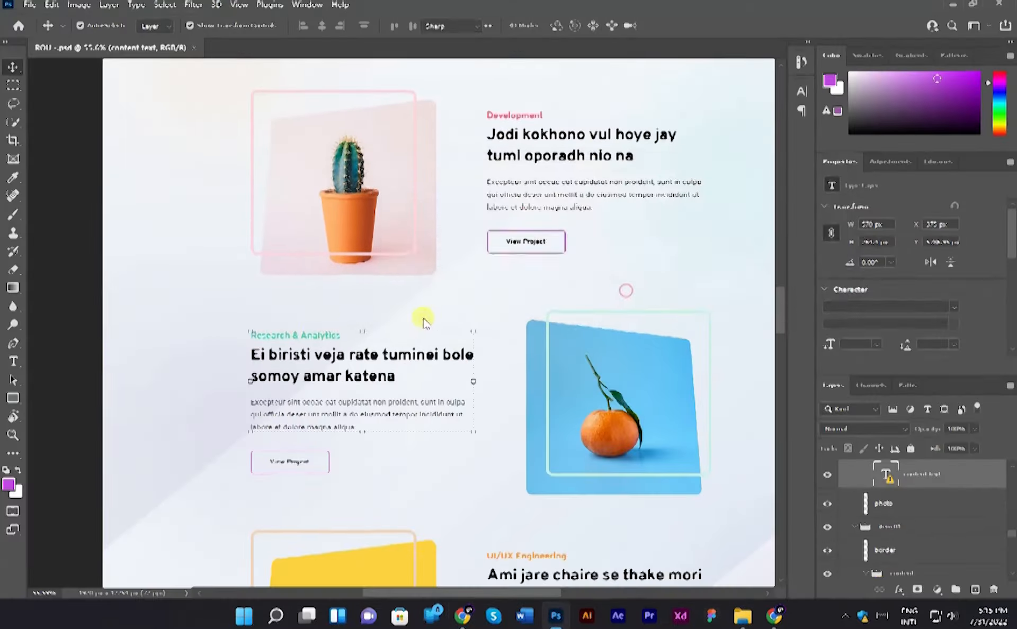
Replace the duplicated row's "Development" label with "Research & Analytics" copied from the Photoshop design.
left_click_drag(326, 336, 251, 337)
key("ctrl+c")
key("alt+Tab")
left_click(5, 334)
scroll(318, 345, "down", 1)
left_click(437, 462)
left_click_drag(97, 281, 28, 281)
key("ctrl+v")
scroll(327, 325, "down", 2)
scroll(458, 382, "up", 3)
scroll(370, 395, "down", 3)
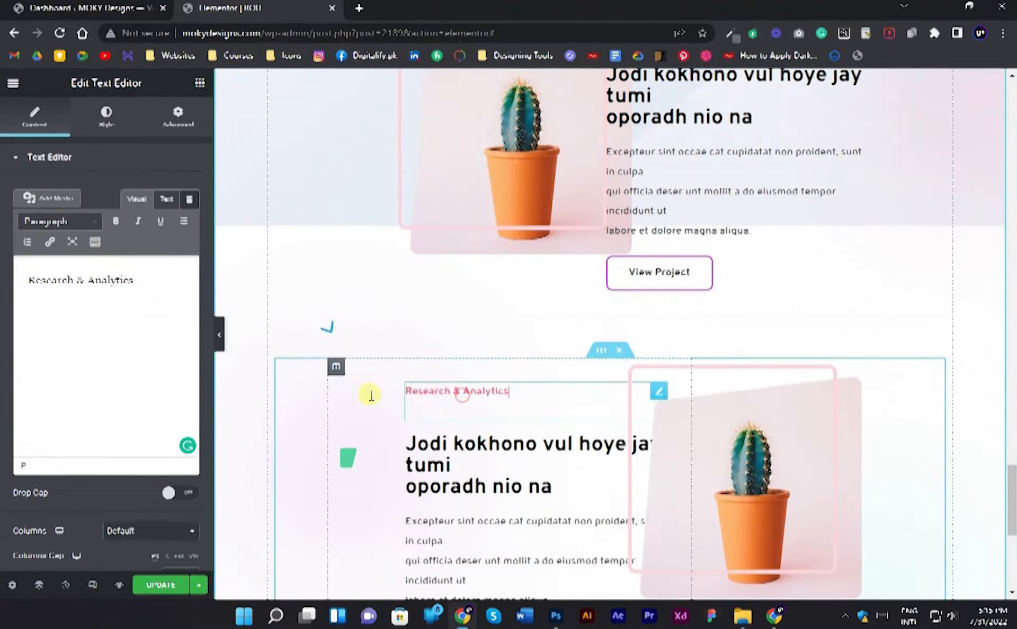
Replace the duplicated row's heading with "Ei biristi veja rate tuminei bole somoy amar katena" copied from the Photoshop design.
key("alt+Tab")
left_click_drag(391, 379, 218, 356)
key("ctrl+c")
key("alt+Tab")
left_click(559, 488)
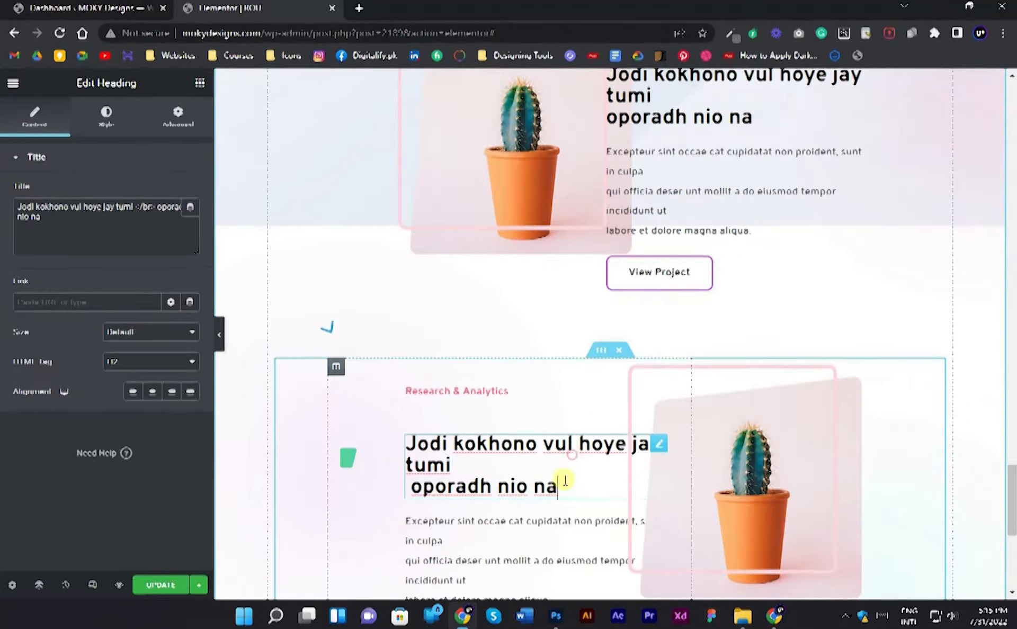
Copy the label's green color code from the Photoshop design, apply it to the "Research & Analytics" text, and preview the row.
key("alt+Tab")
left_click_drag(329, 338, 297, 338)
left_click(565, 25)
key("ctrl+c")
key("alt+Tab")
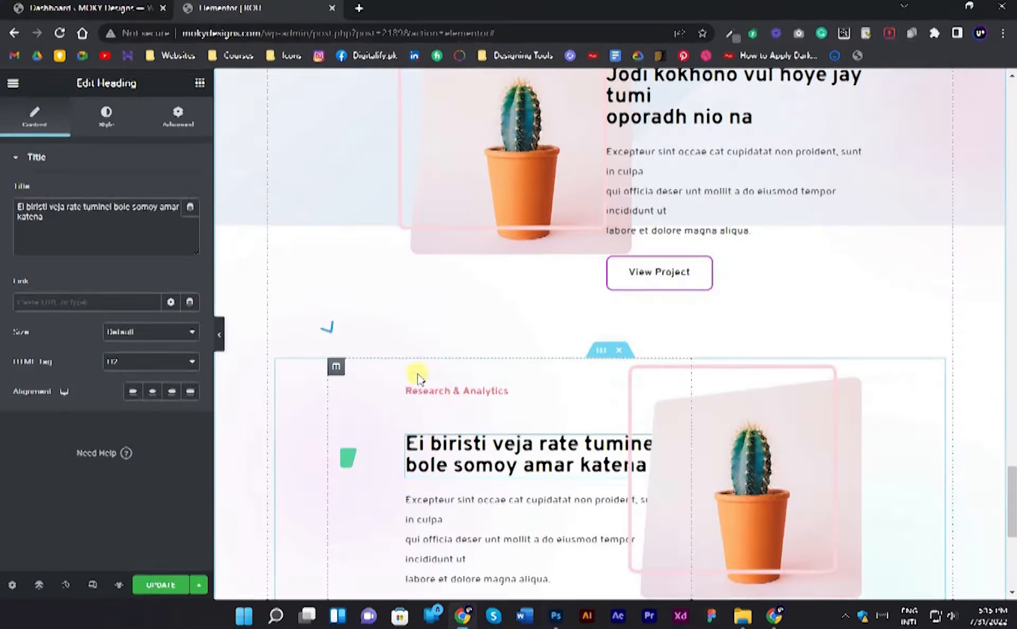
left_click(422, 390)
left_click(98, 119)
left_click(191, 221)
key("ctrl+v")
left_click(219, 335)
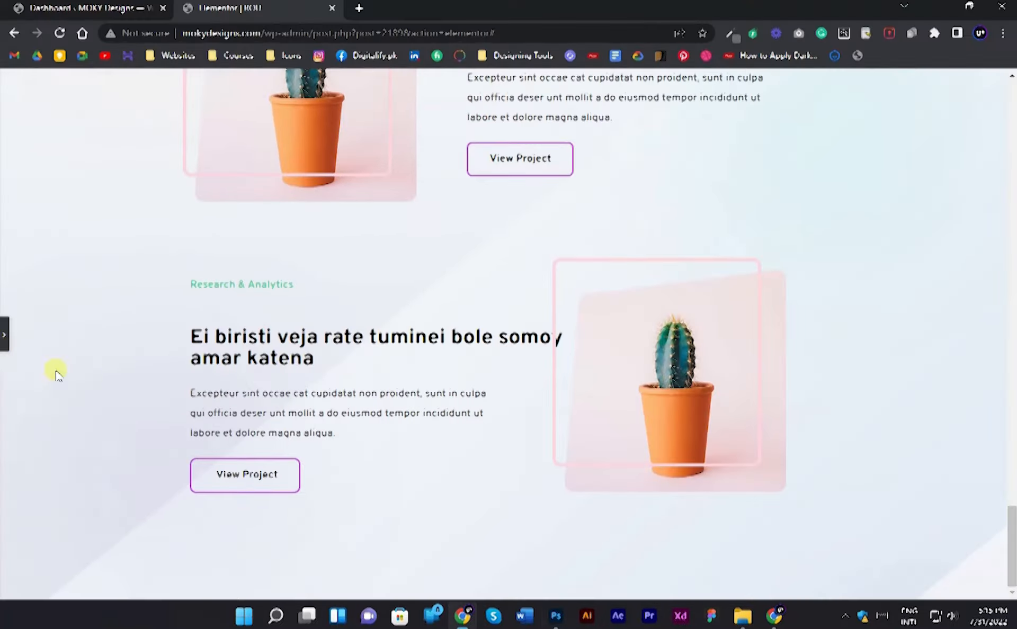
Insert a </br> line break after "bole" in the second project's heading and preview the result.
left_click(4, 334)
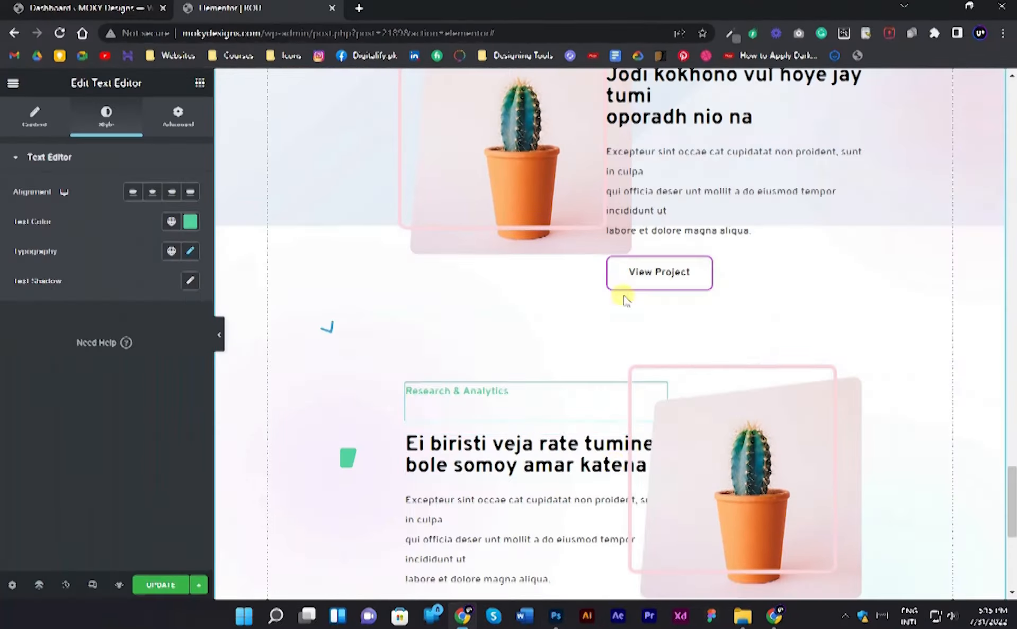
left_click(574, 453)
type("<br>")
scroll(249, 281, "down", 2)
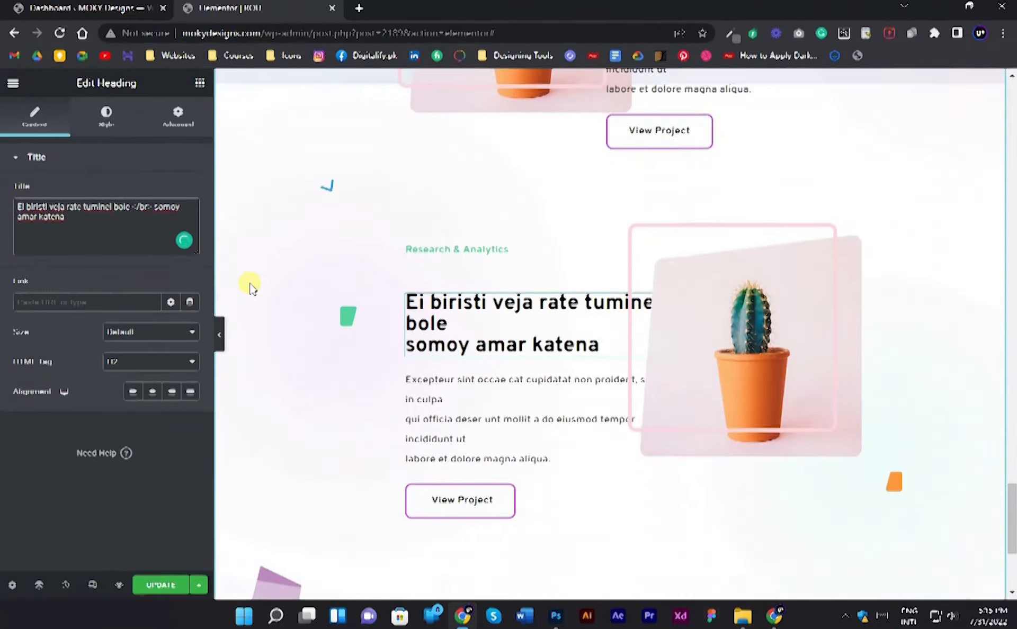
left_click(219, 335)
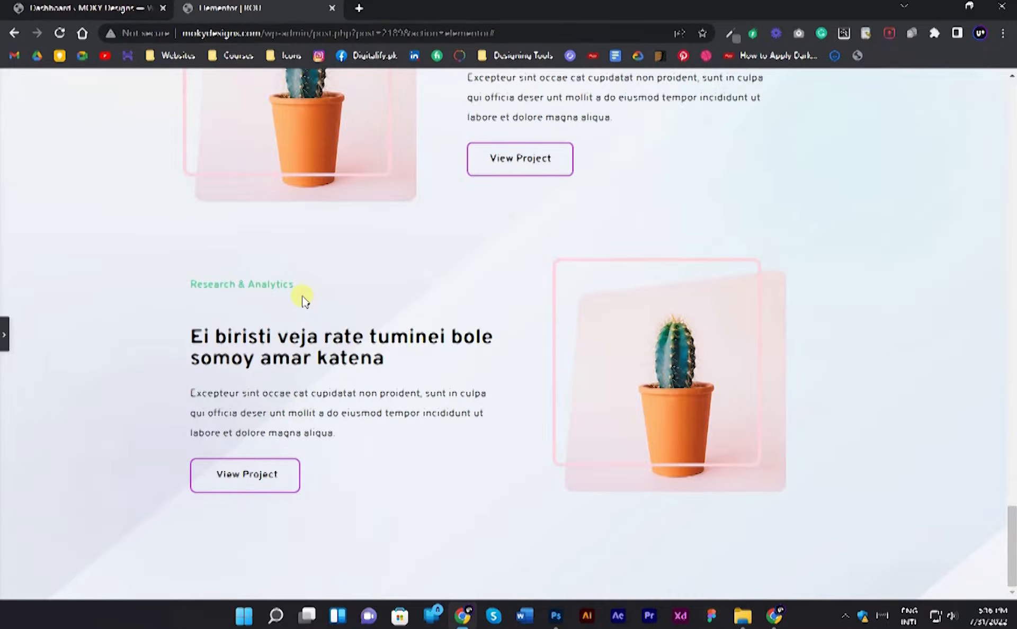
Clean up the "Research & Analytics" label's HTML source so it contains only the text, and preview the spacing above the heading.
left_click(5, 335)
scroll(404, 351, "down", 4)
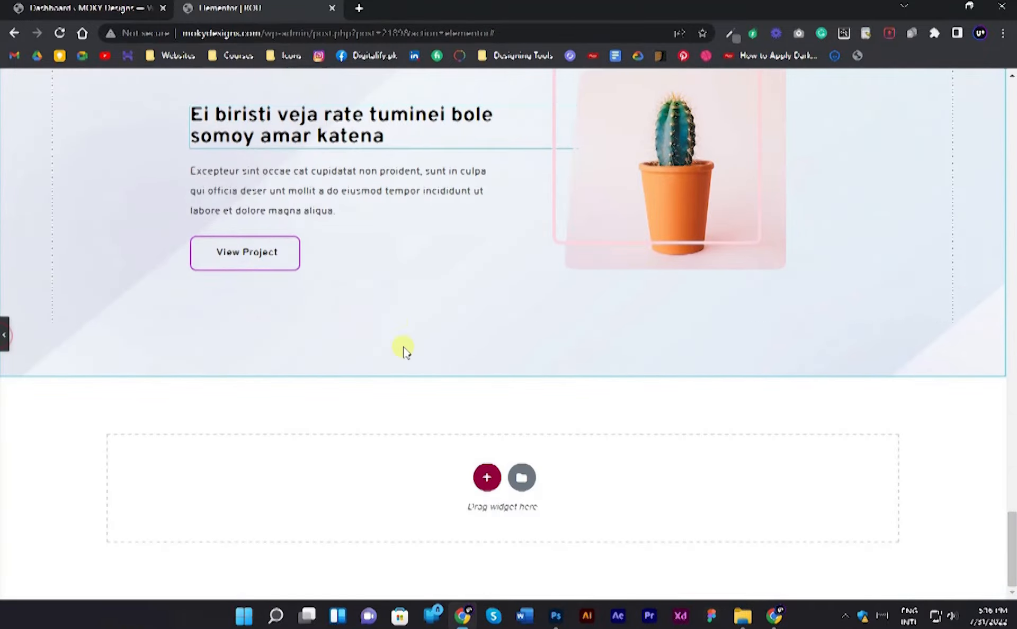
left_click(453, 262)
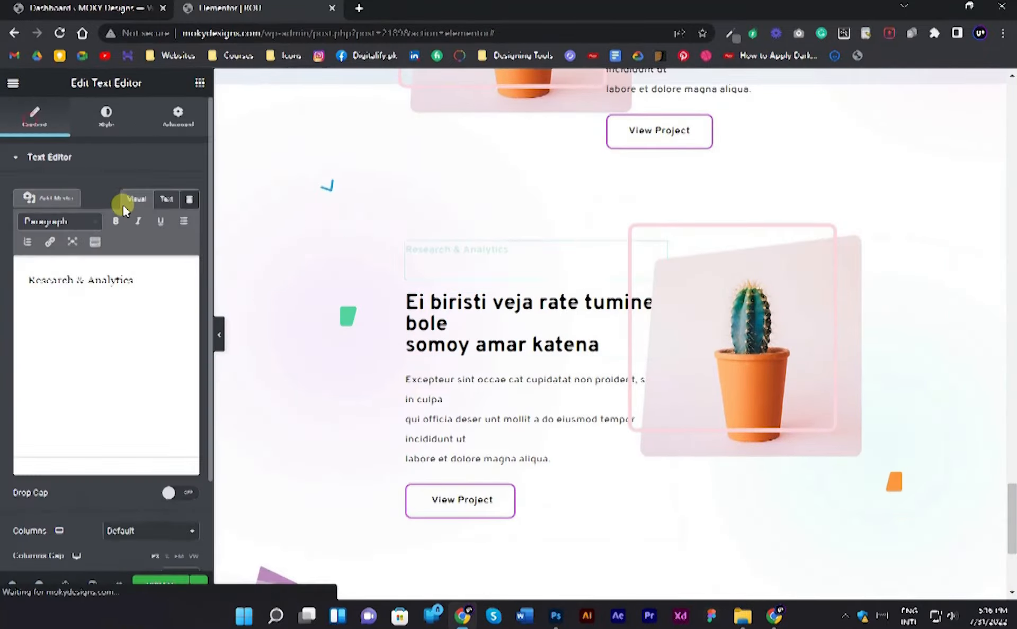
left_click(164, 201)
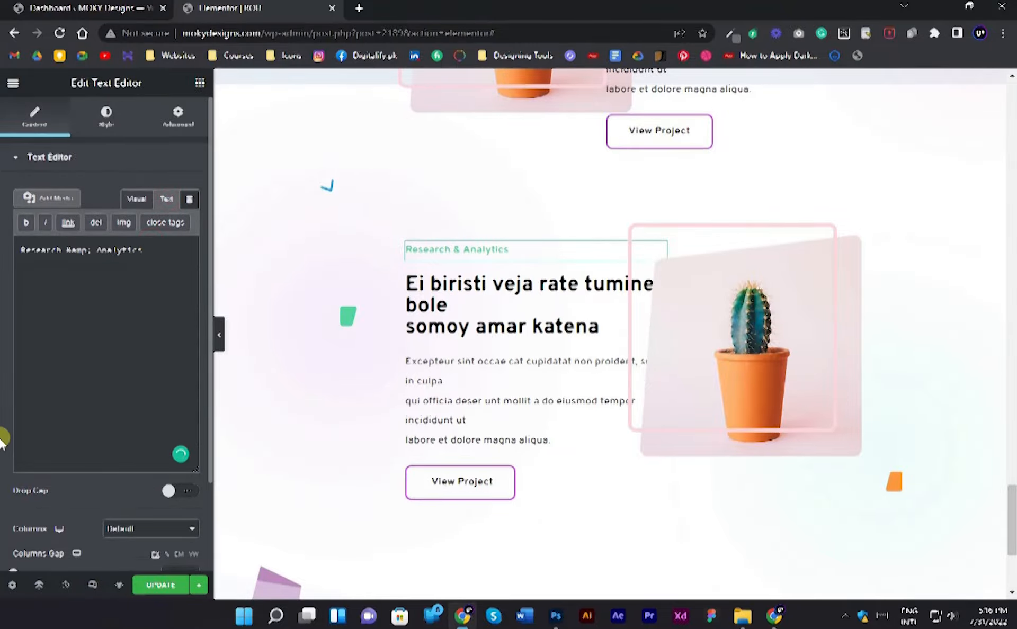
left_click(219, 339)
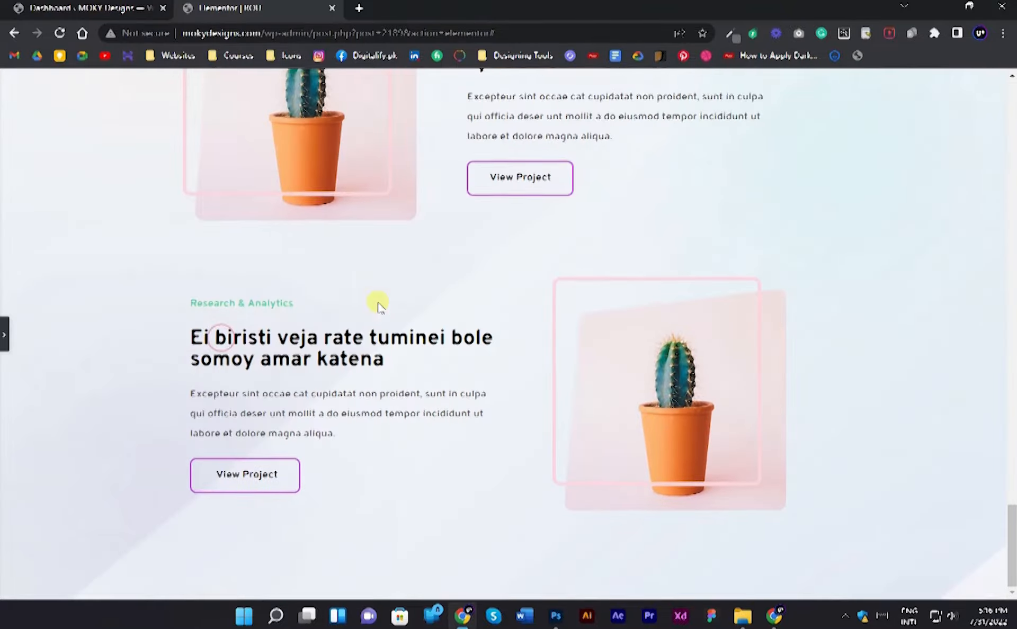
Inspect the "Research & Analytics" label in the browser's developer tools and select its wrapper element's class value for copying.
scroll(265, 360, "up", 1)
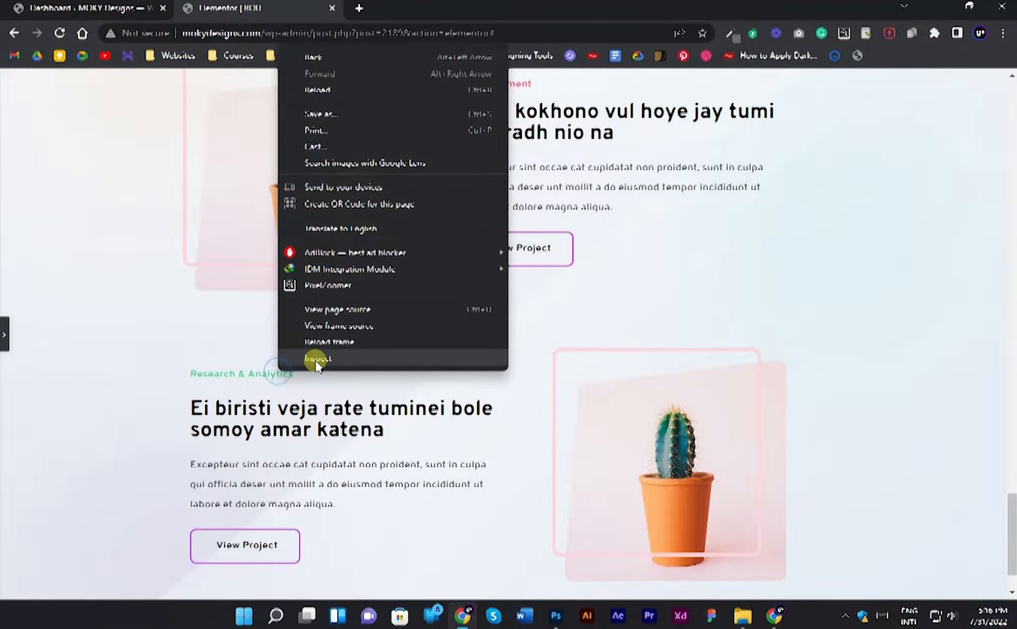
left_click(317, 359)
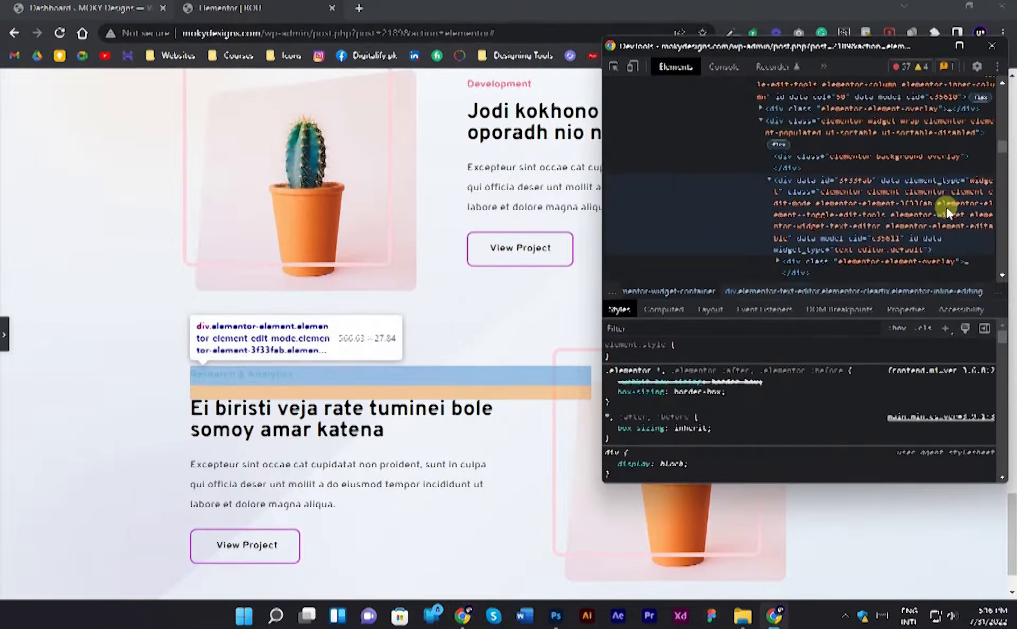
double_click(911, 208)
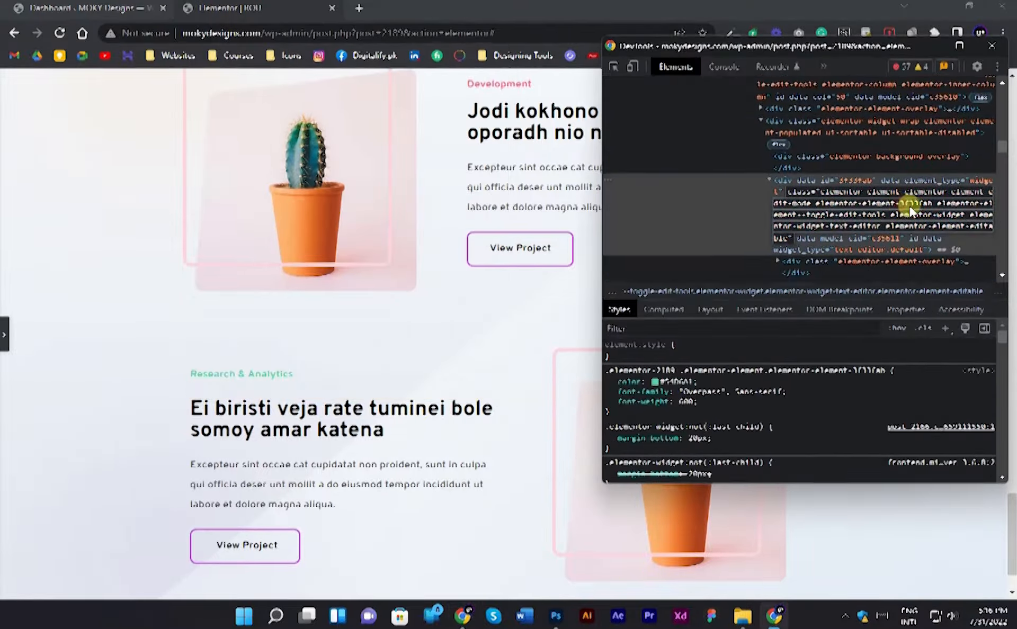
Add custom CSS to the "Research & Analytics" label targeting class elementor-element-3f33fab with margin-bottom: 10px !important, and preview it.
left_click(4, 338)
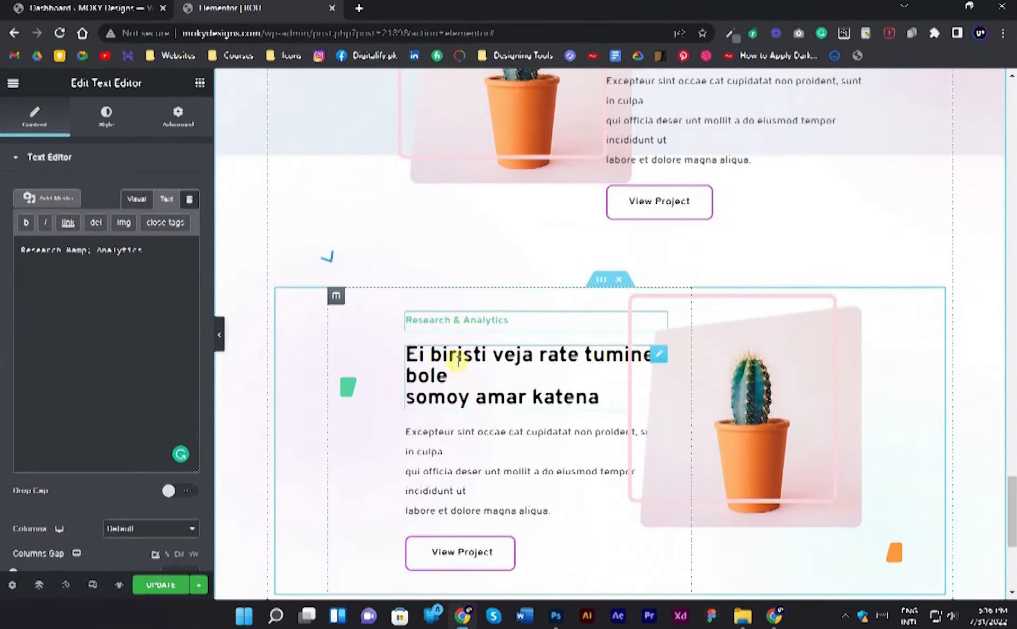
left_click(185, 116)
scroll(102, 424, "down", 4)
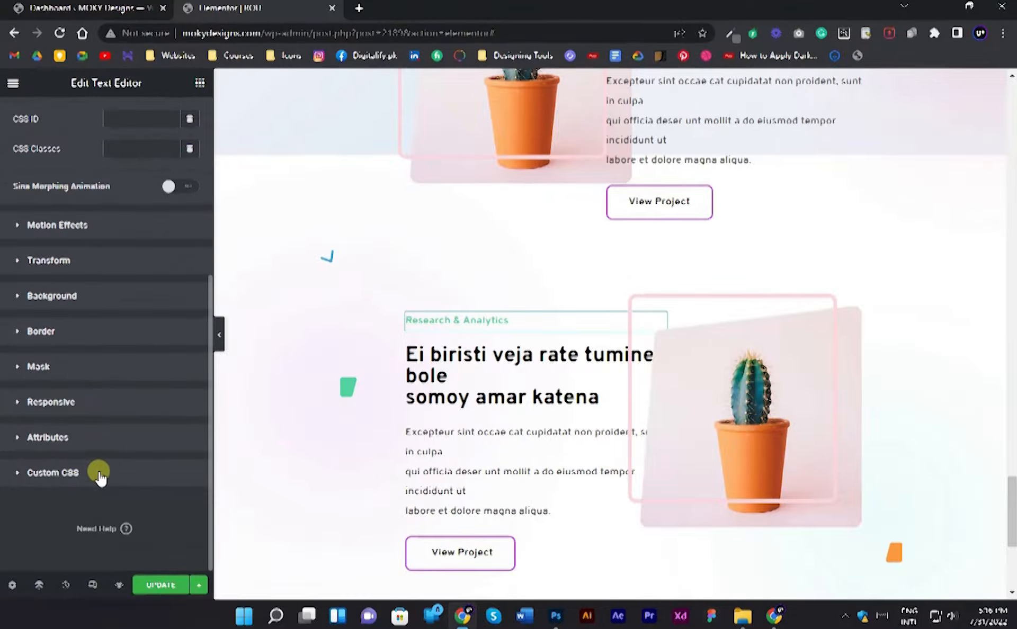
scroll(64, 434, "down", 3)
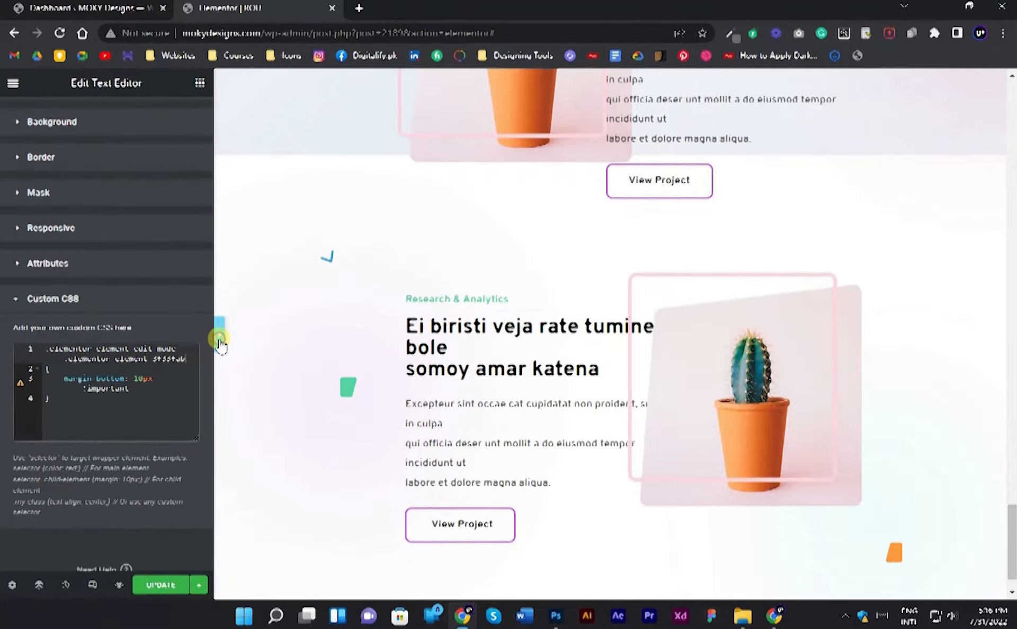
left_click(220, 339)
Replace the second project's cactus picture with the orange fruit image img4.png from the media library and preview the row.
left_click(4, 343)
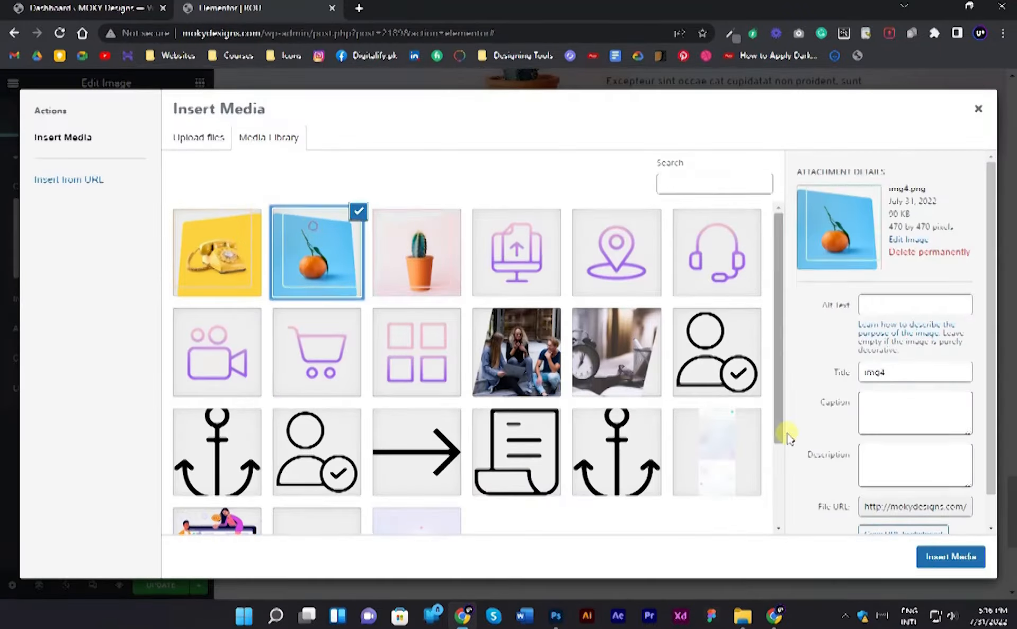
left_click(949, 554)
left_click(219, 334)
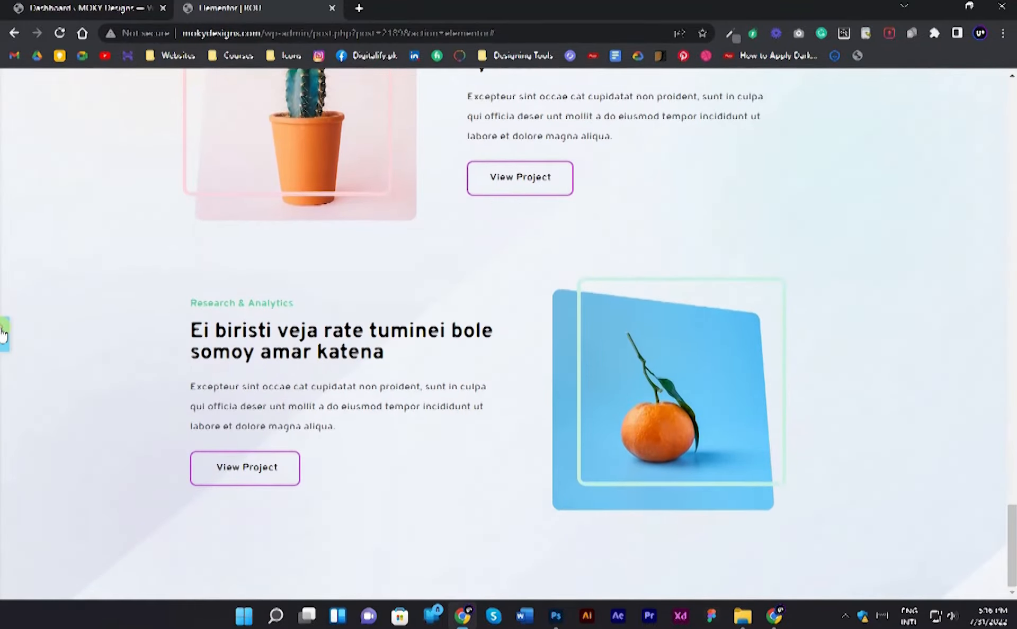
Copy the first project row, paste it below the second row, and replace its cactus picture with the yellow telephone image.
left_click(2, 336)
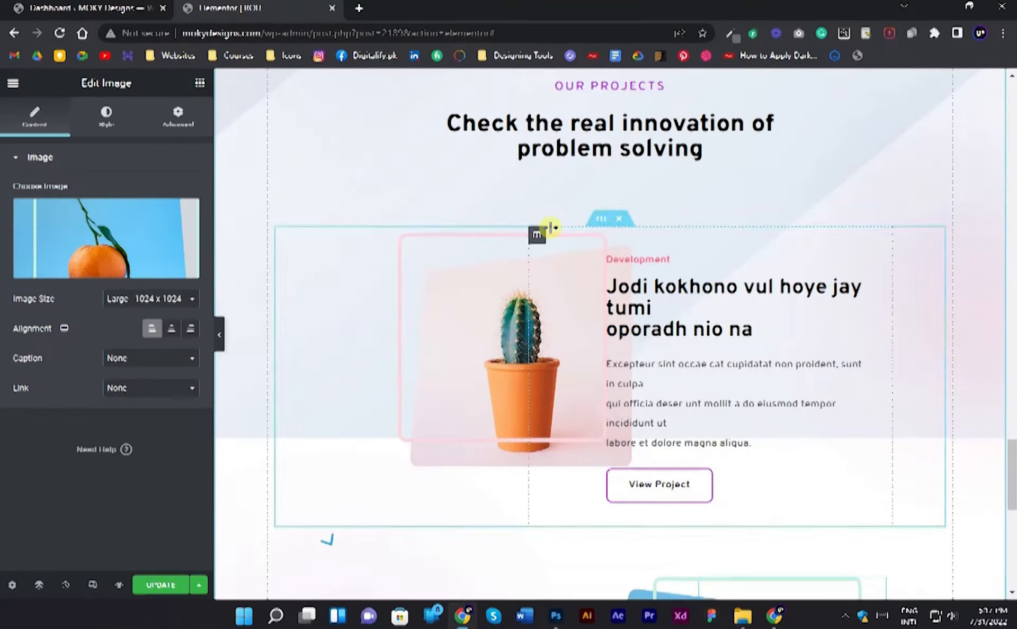
right_click(602, 229)
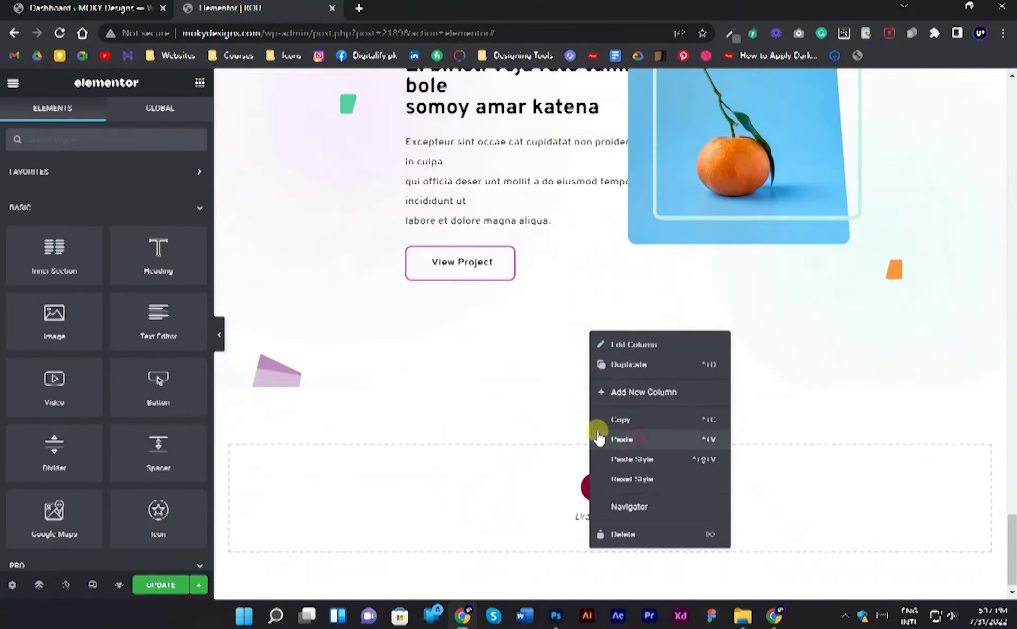
left_click(598, 438)
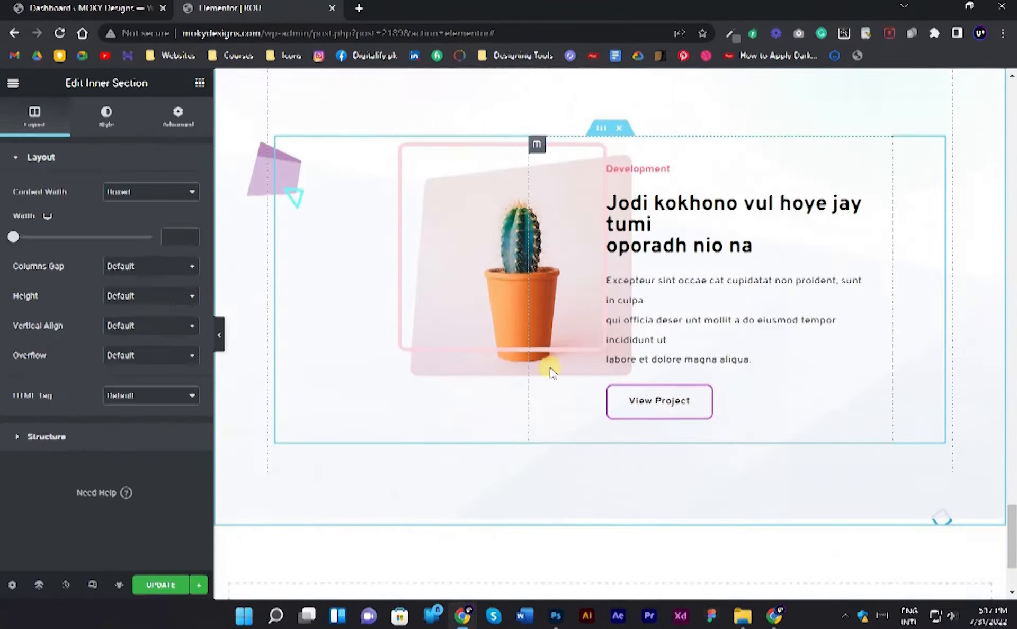
left_click(548, 364)
left_click(132, 266)
left_click(505, 294)
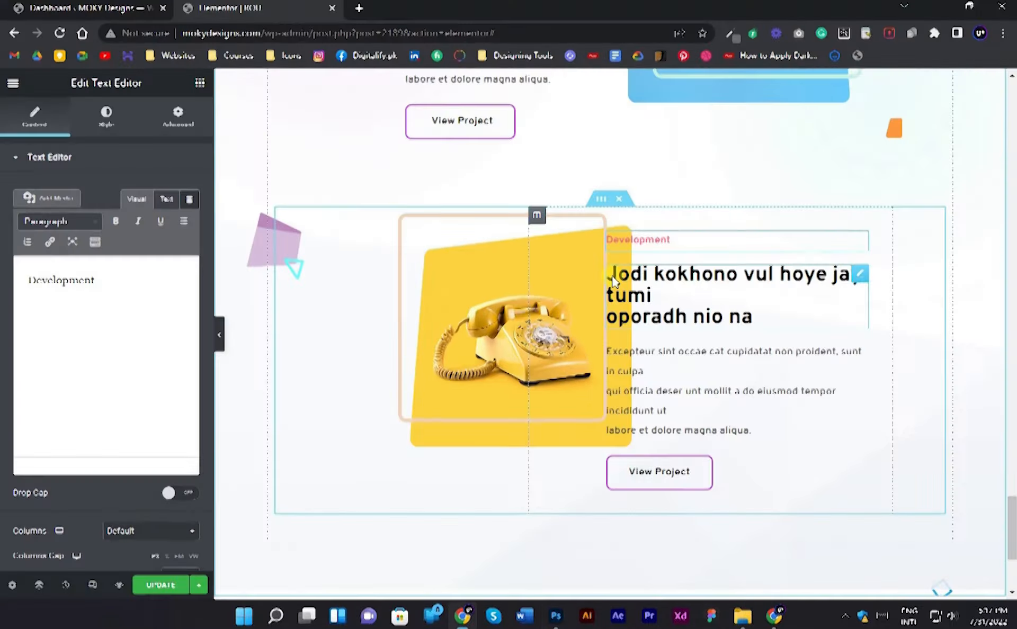
Change the third row's label to orange "UI/UX Engineering" text and its heading to "Ami jare chaire se thake mori </br> ontore".
left_click(167, 198)
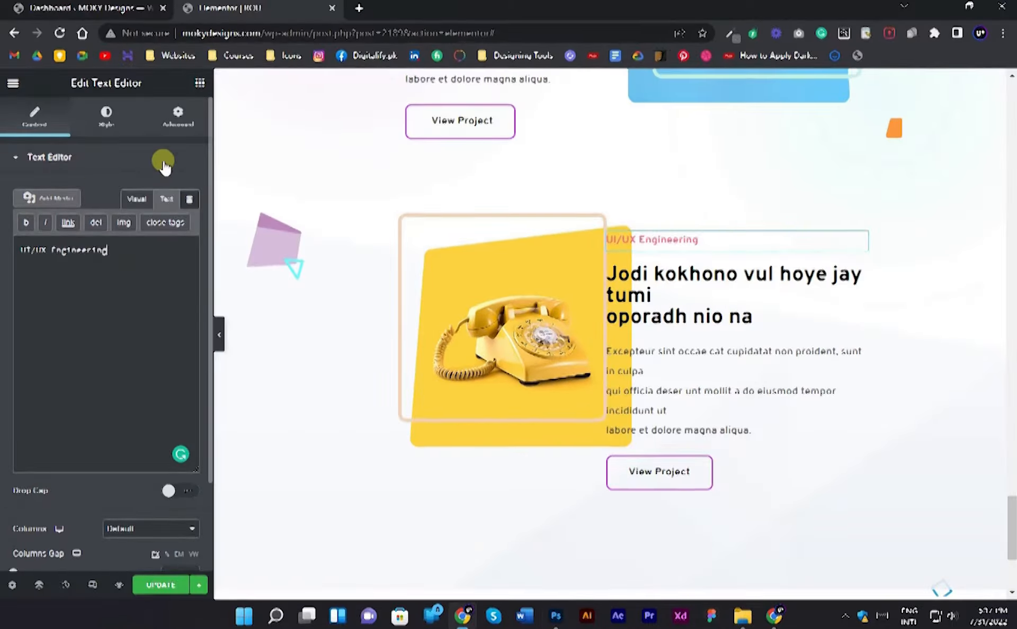
left_click(106, 117)
left_click(189, 222)
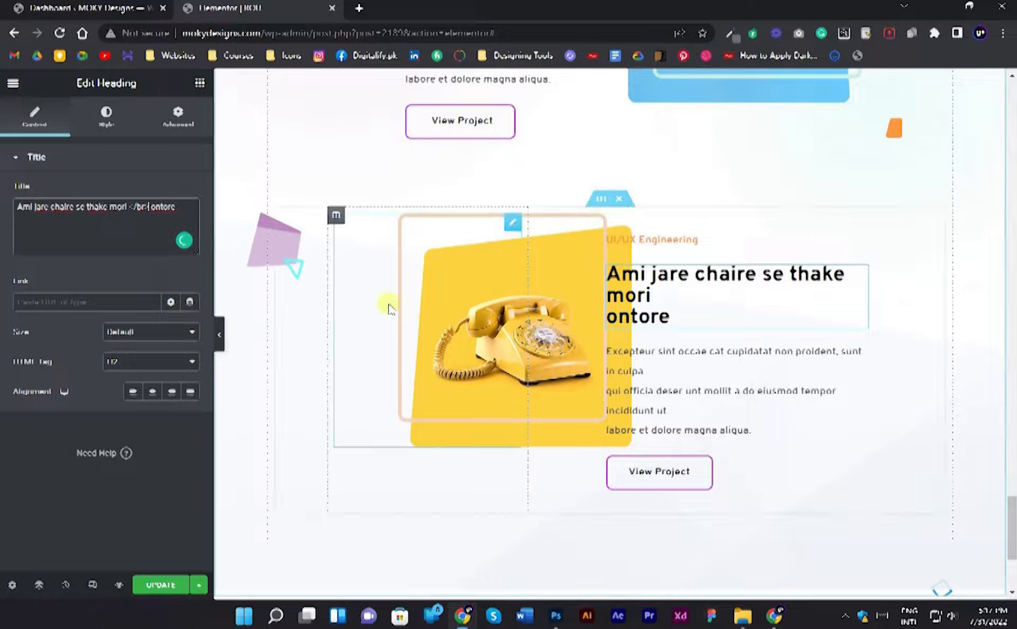
Preview all three project rows without the editing panel and save the page update.
left_click(218, 334)
scroll(256, 351, "up", 4)
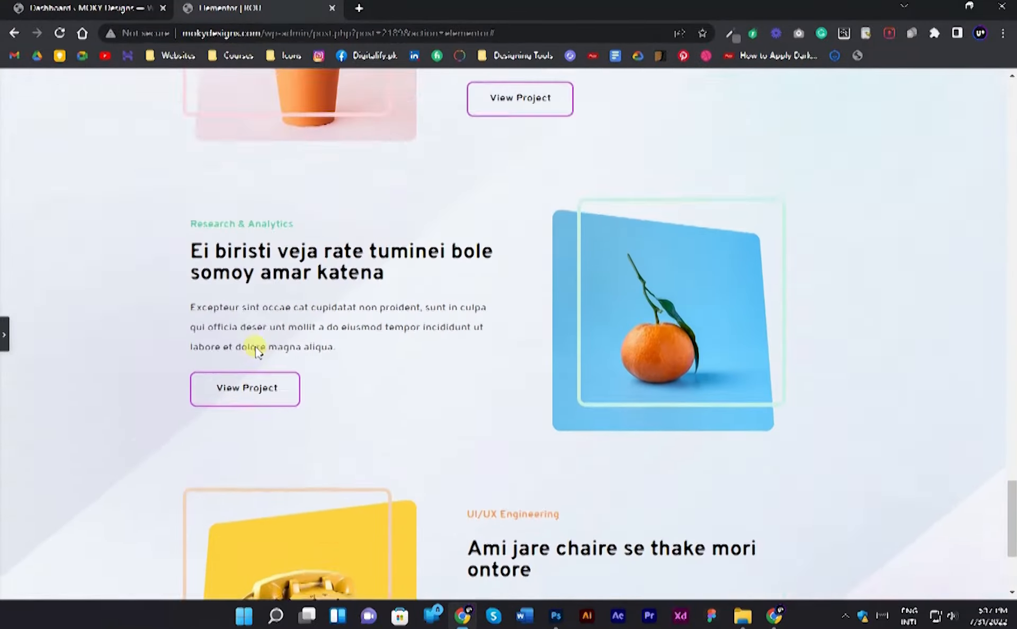
scroll(256, 348, "up", 8)
scroll(254, 342, "down", 12)
left_click(4, 334)
left_click(161, 585)
scroll(708, 312, "up", 5)
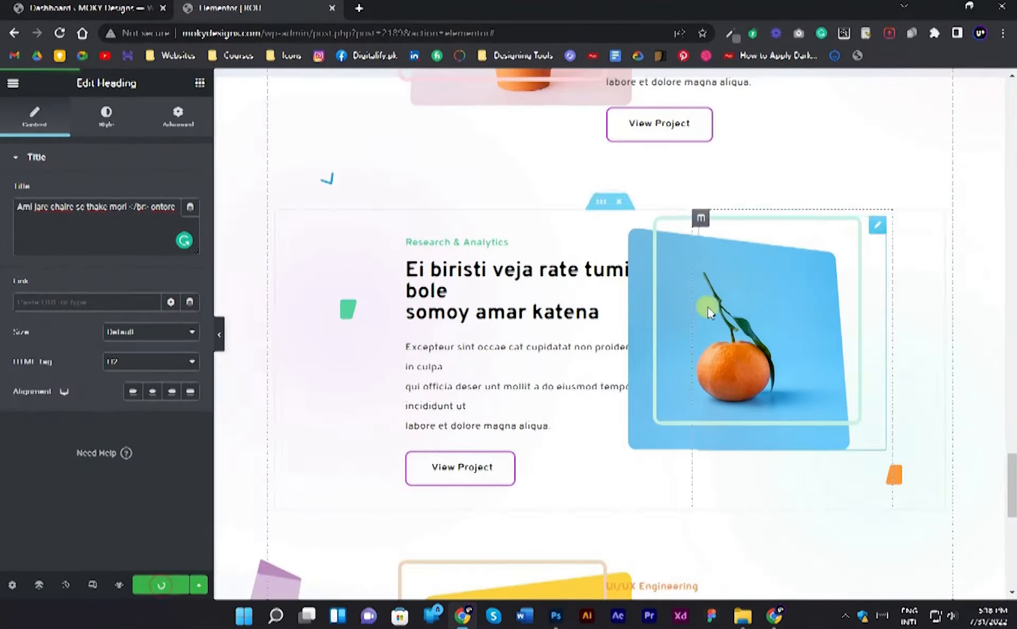
Add a center-aligned button below the third project row with the text "Go to Portfolio".
scroll(710, 313, "down", 8)
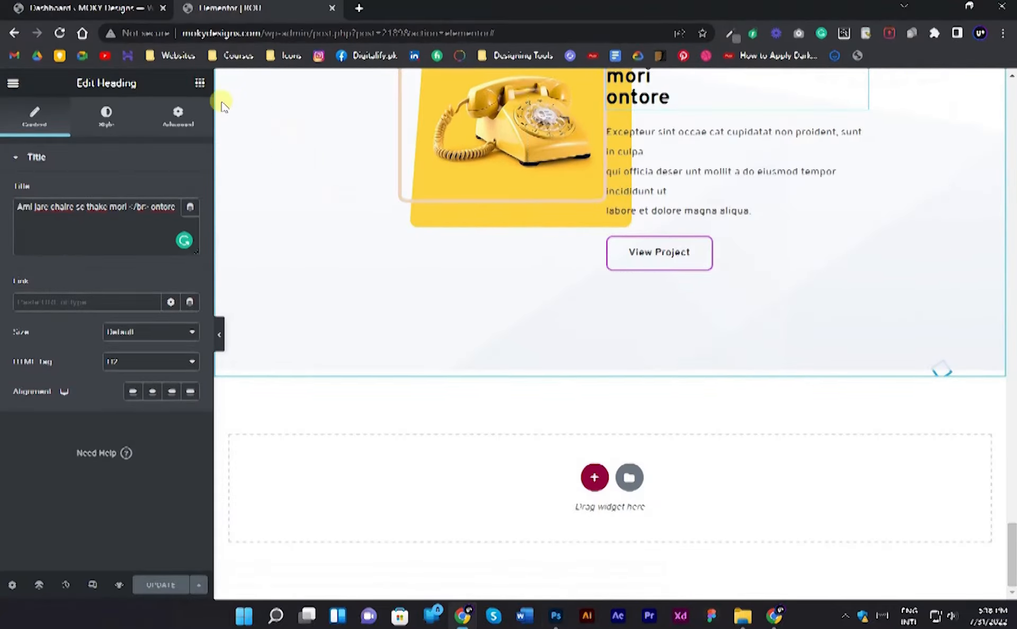
left_click(199, 82)
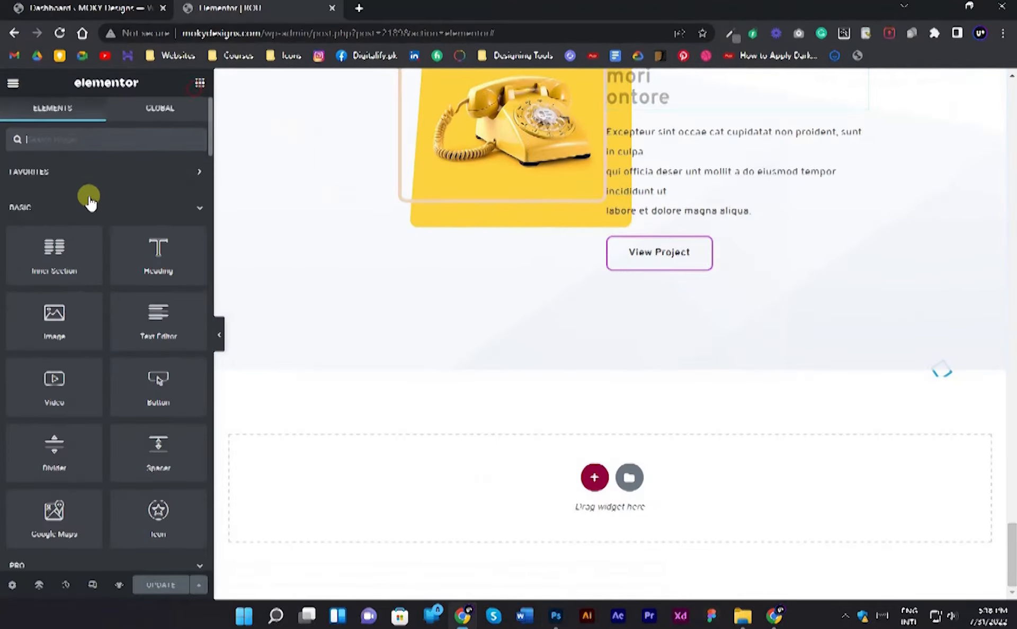
left_click_drag(160, 404, 588, 297)
left_click(153, 297)
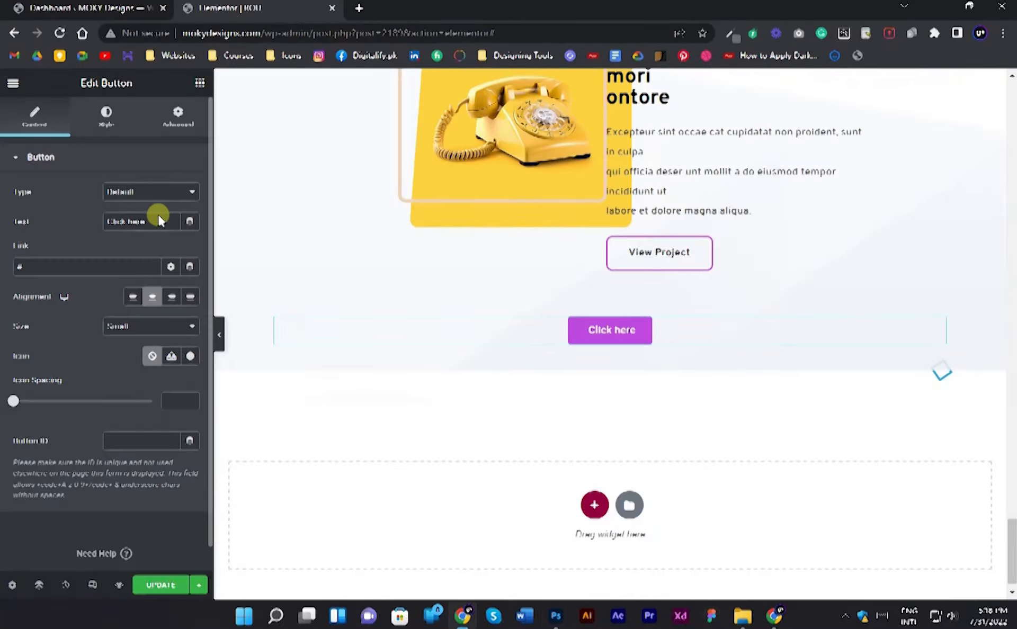
left_click(159, 220)
key("ctrl+a")
type("Go to Portfo")
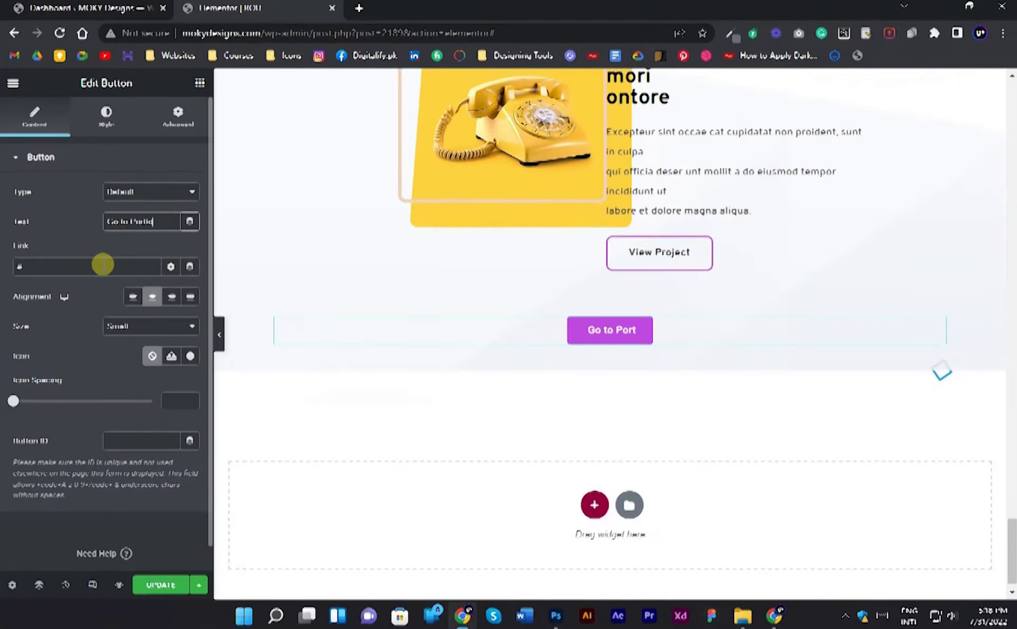
type("lio")
Make the "Go to Portfolio" button's background color fully transparent.
left_click(106, 113)
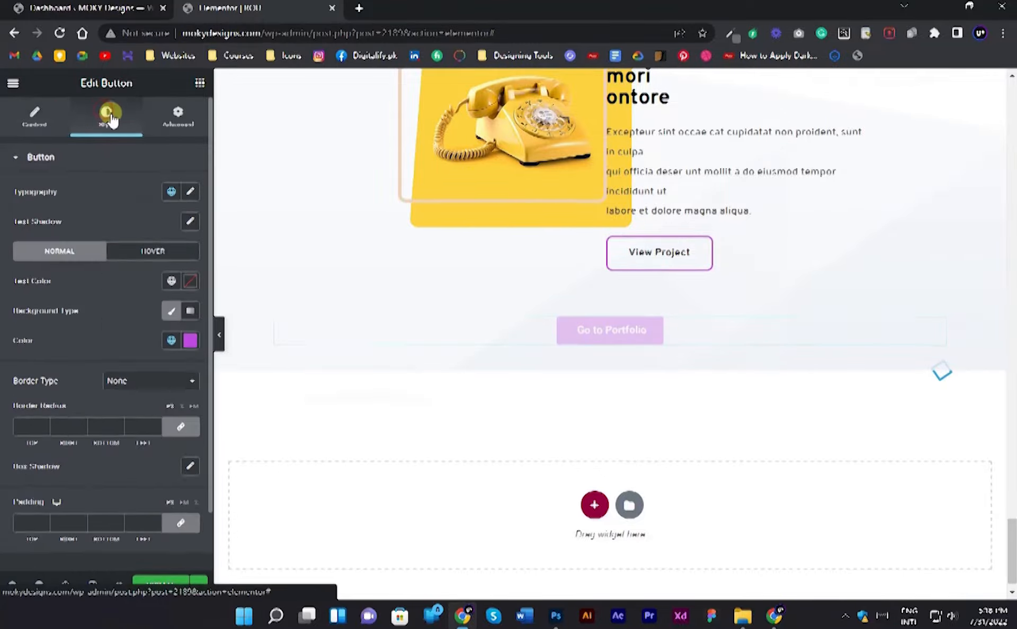
left_click(188, 340)
left_click_drag(94, 534, 25, 536)
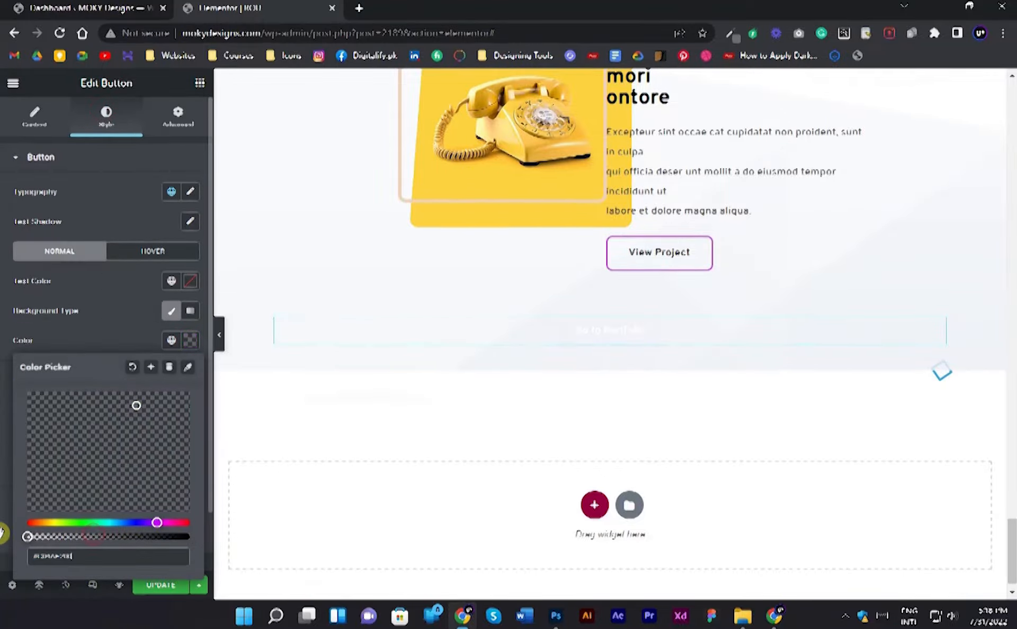
left_click(113, 318)
Give the "Go to Portfolio" button a solid border in the purple global color.
left_click(163, 380)
left_click(164, 409)
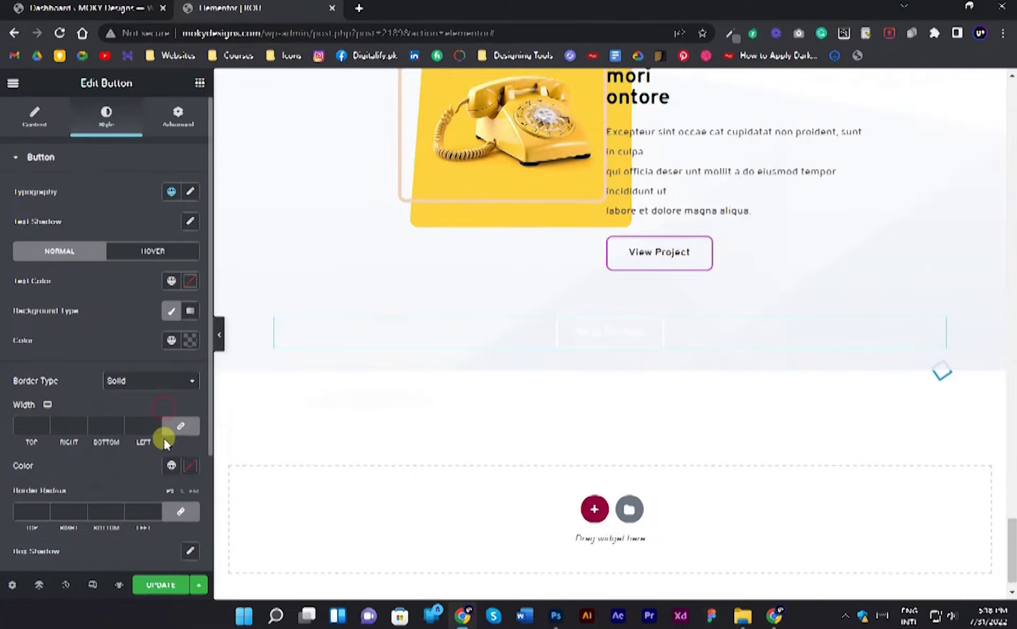
left_click(171, 465)
left_click(90, 354)
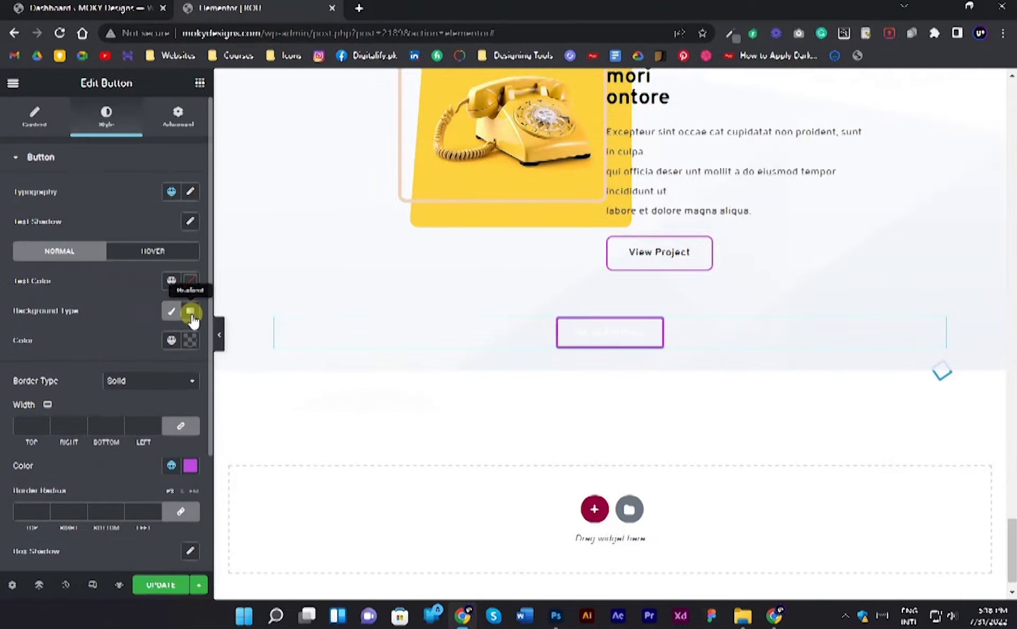
Set the "Go to Portfolio" button's text color to black and apply a global typography preset to it.
left_click(190, 282)
left_click(2, 473)
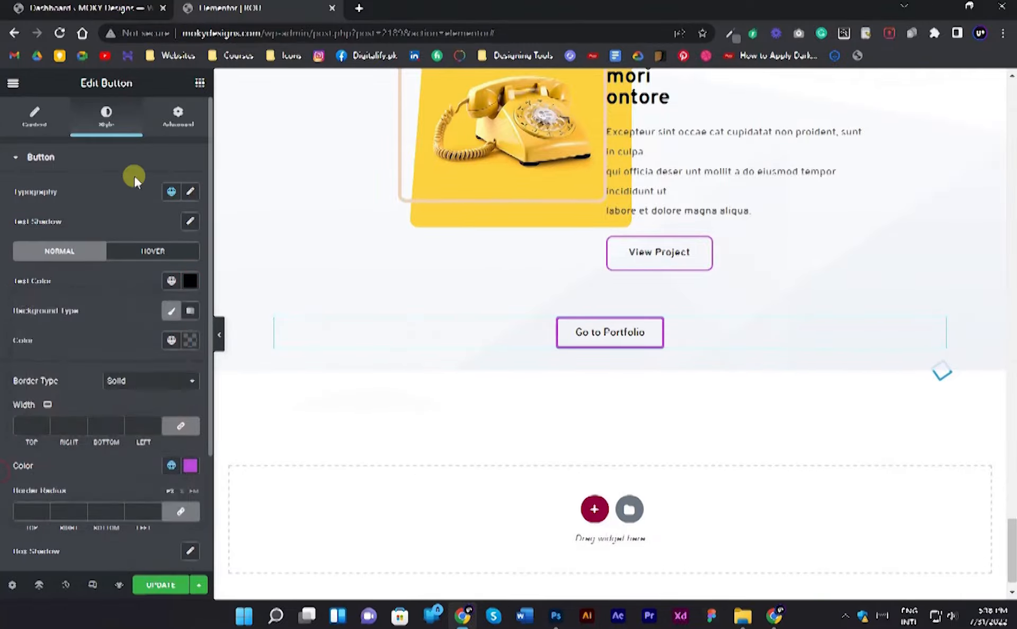
left_click(171, 192)
left_click(113, 253)
Unlink the button's border widths and keep only a 2 px bottom border, with 0 on the other sides.
scroll(78, 322, "down", 3)
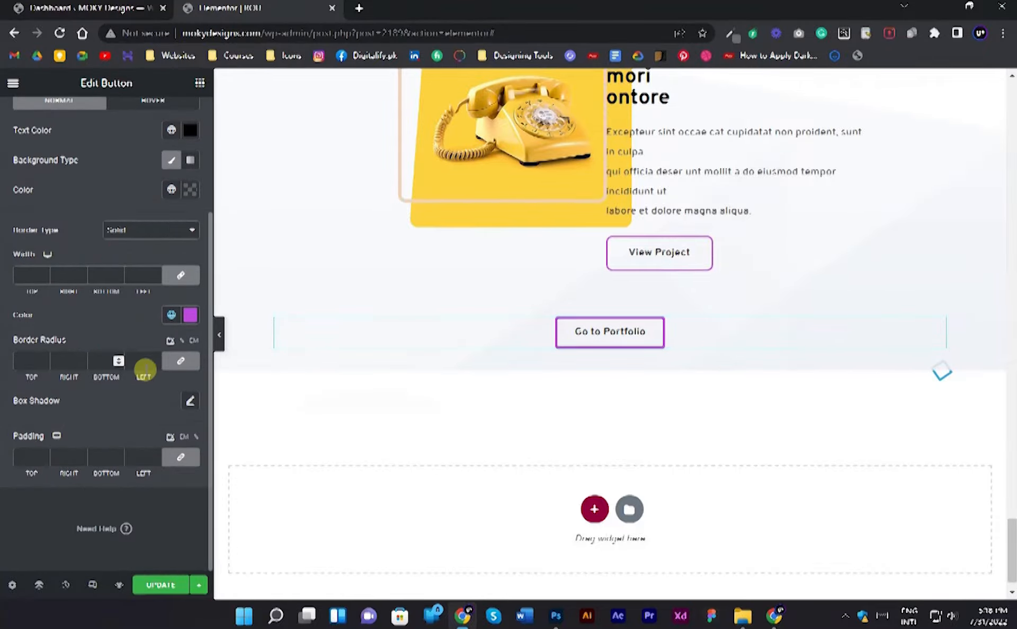
left_click(181, 276)
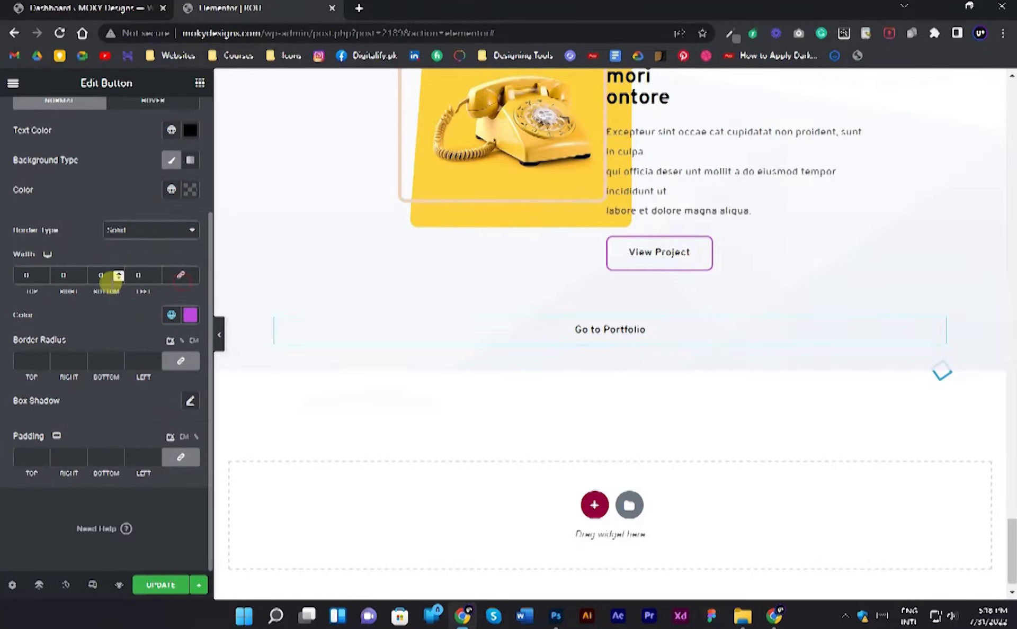
left_click(119, 273)
left_click(118, 273)
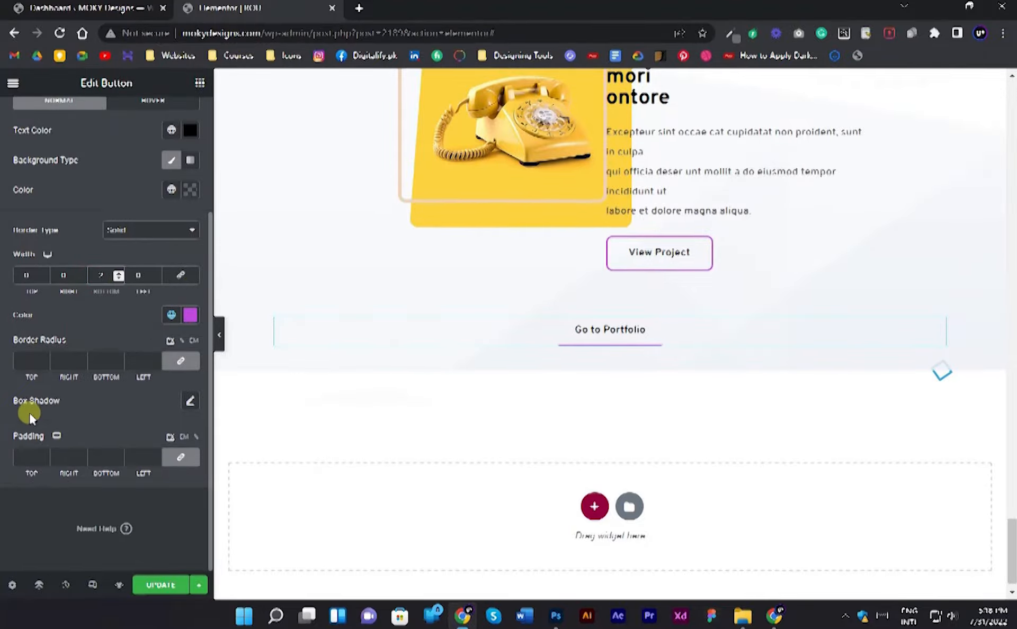
Set the button's padding and border radius to 0 on all sides, with the padding values unlinked.
left_click(30, 457)
type("0")
left_click(183, 456)
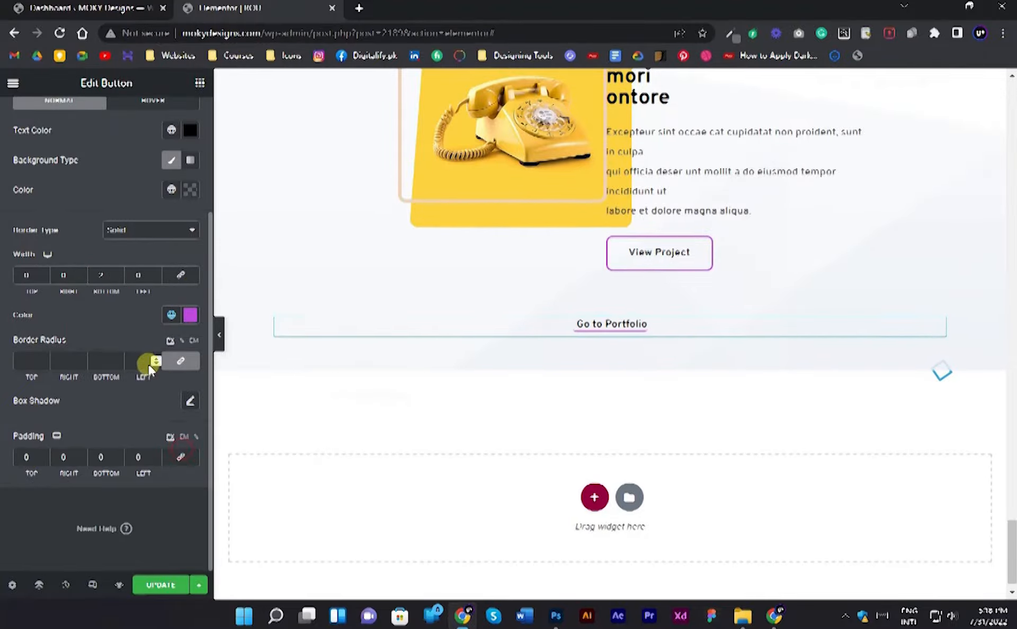
left_click(142, 361)
type("0")
Set the button's bottom padding to 7 px and preview the underlined "Go to Portfolio" link below the project rows.
left_click(91, 457)
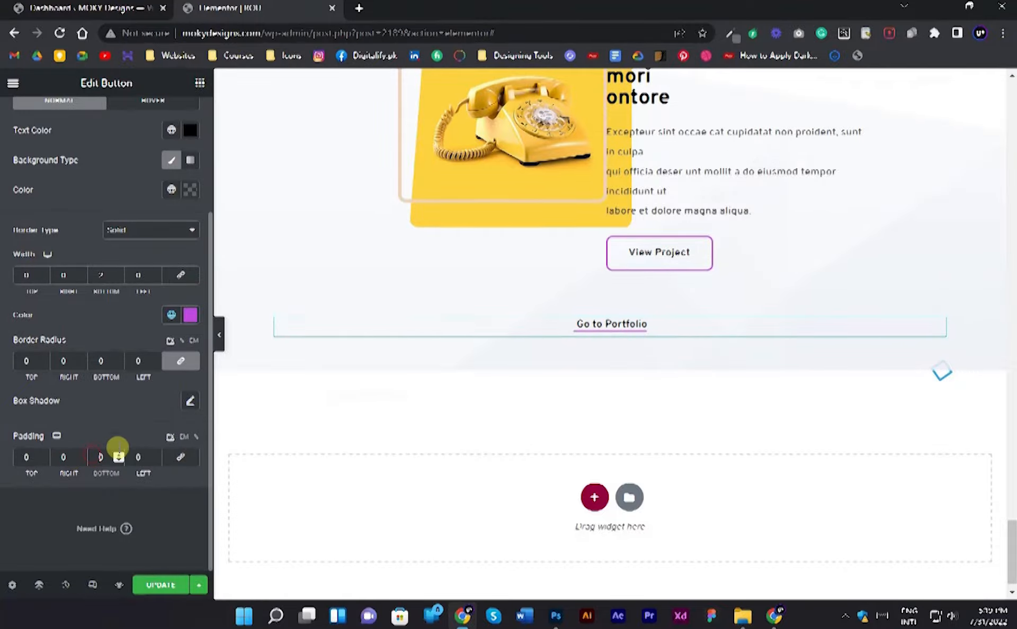
type("10")
key("BackSpace")
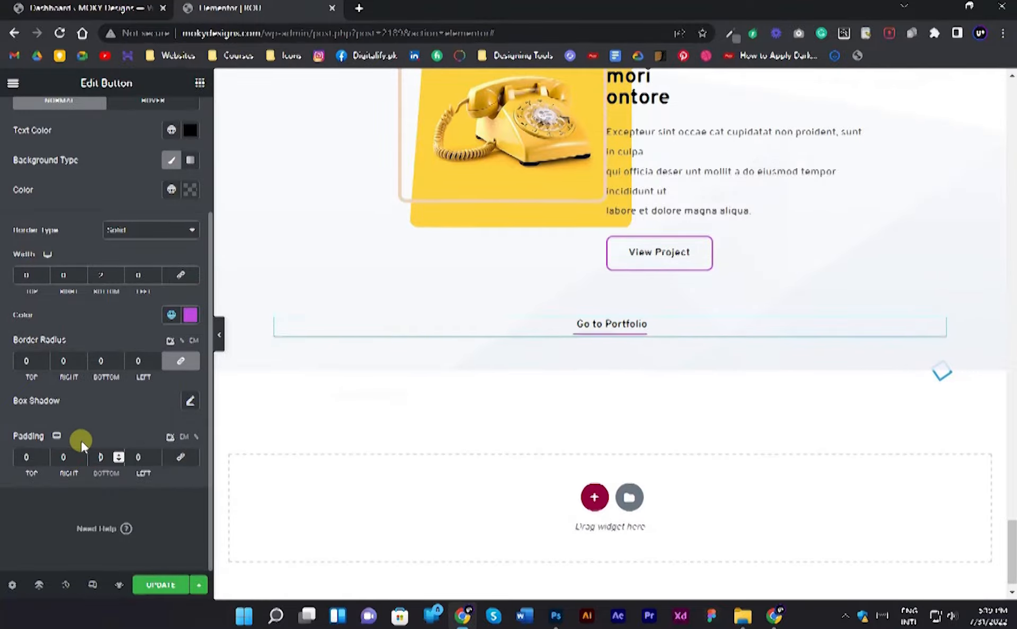
type("7")
key("Delete")
left_click(26, 457)
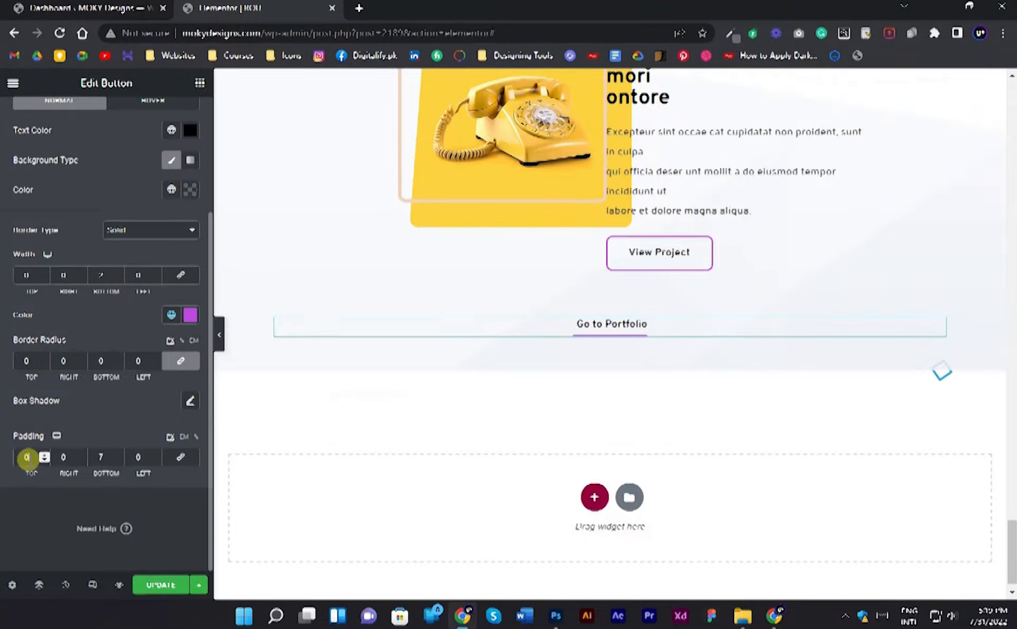
left_click(219, 344)
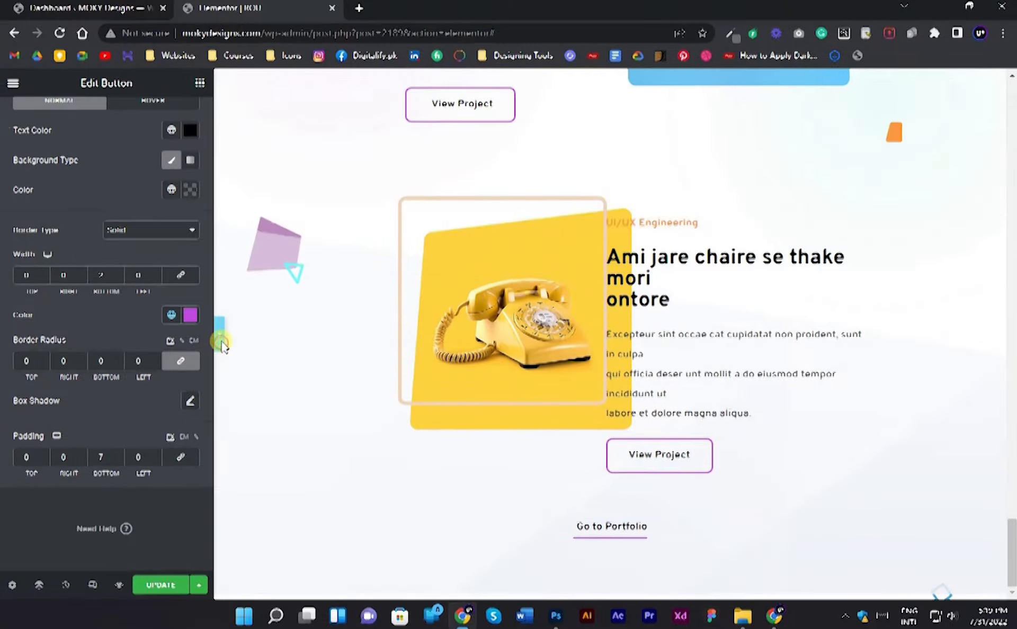
scroll(3, 347, "down", 4)
left_click(3, 347)
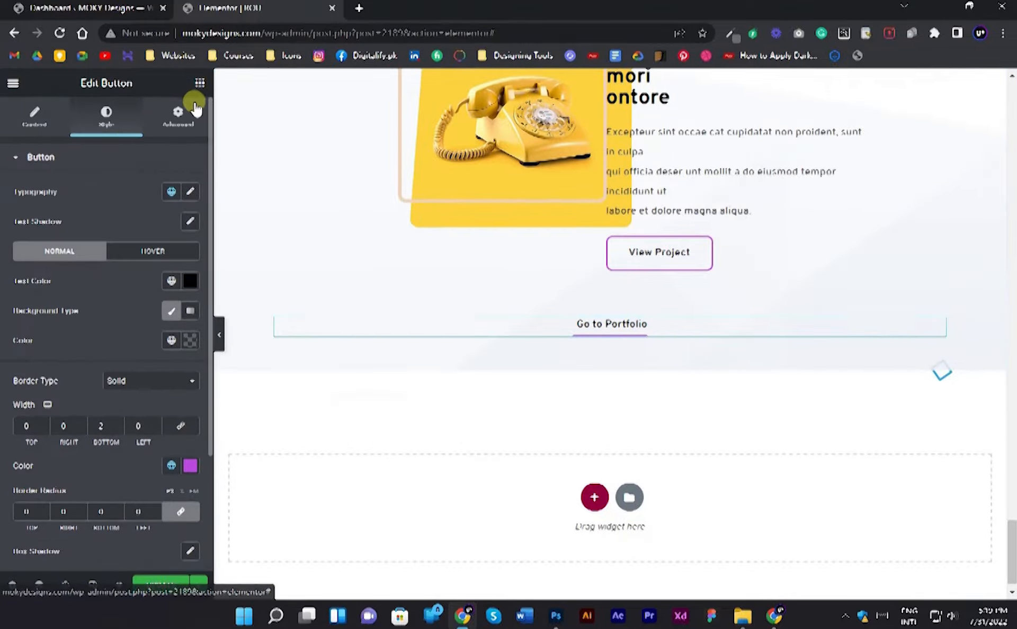
Unlink the "Go to Portfolio" button's margins, set its top margin to 30 px and preview the page.
left_click(178, 116)
left_click(180, 208)
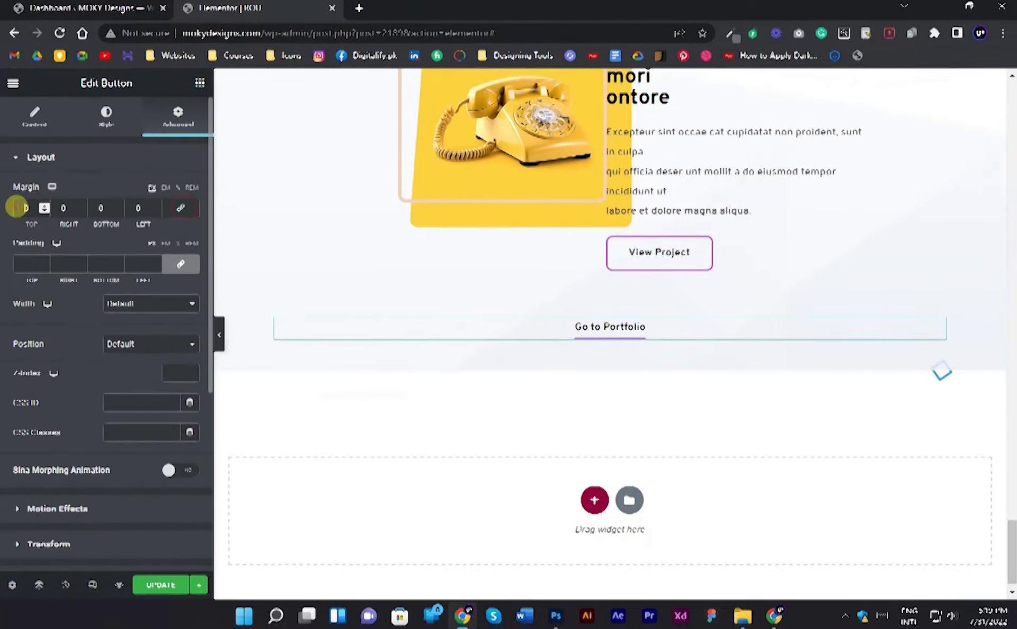
left_click(24, 208)
type("30")
left_click(222, 334)
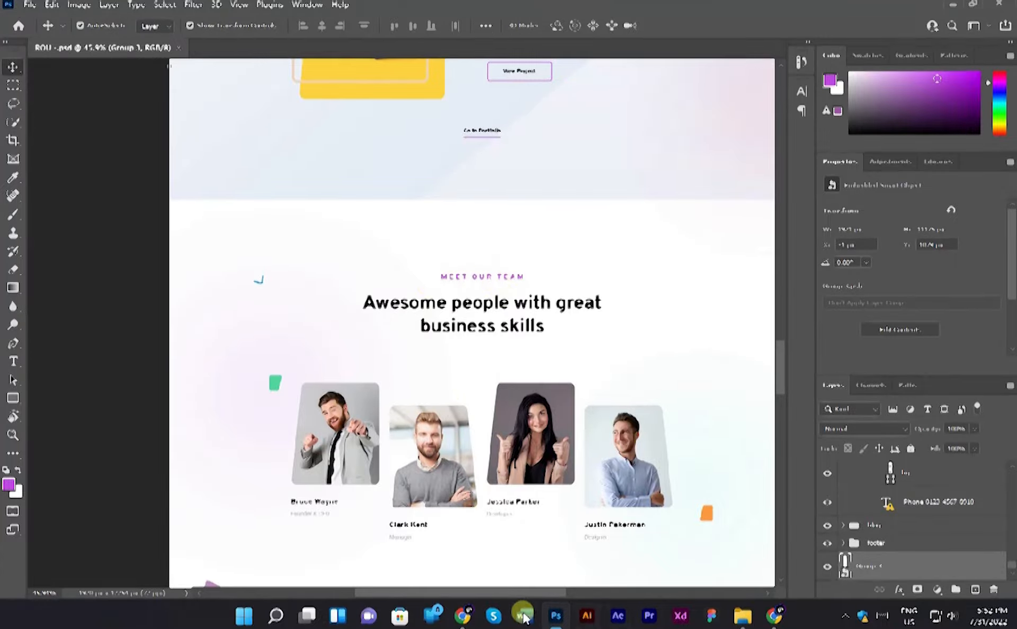
Copy the "Our Projects" heading inner section and paste it below the "Go to Portfolio" button.
left_click(463, 616)
left_click(200, 82)
scroll(782, 331, "up", 8)
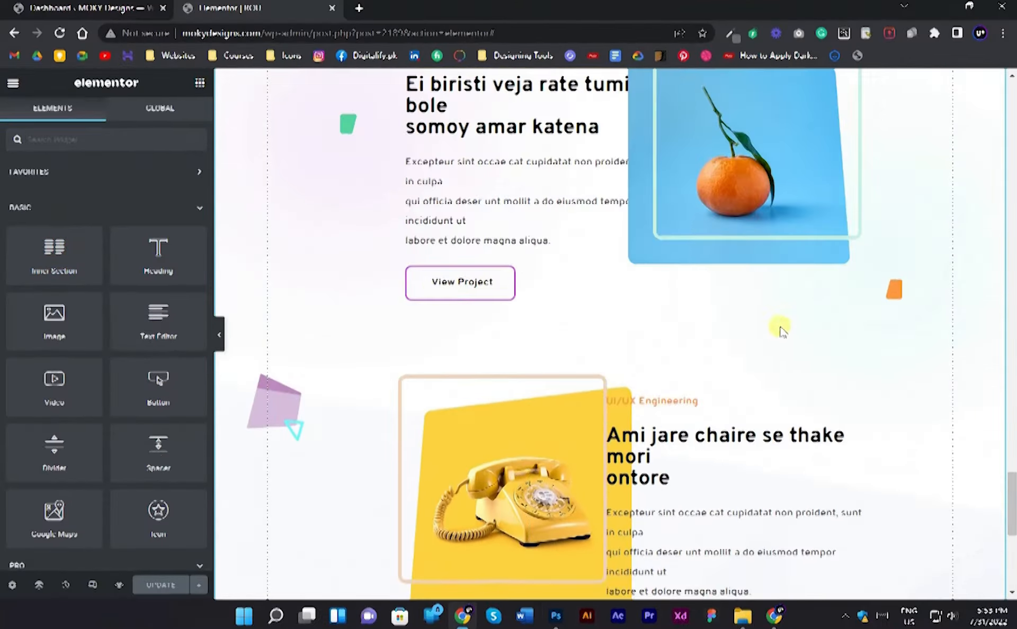
scroll(781, 331, "up", 12)
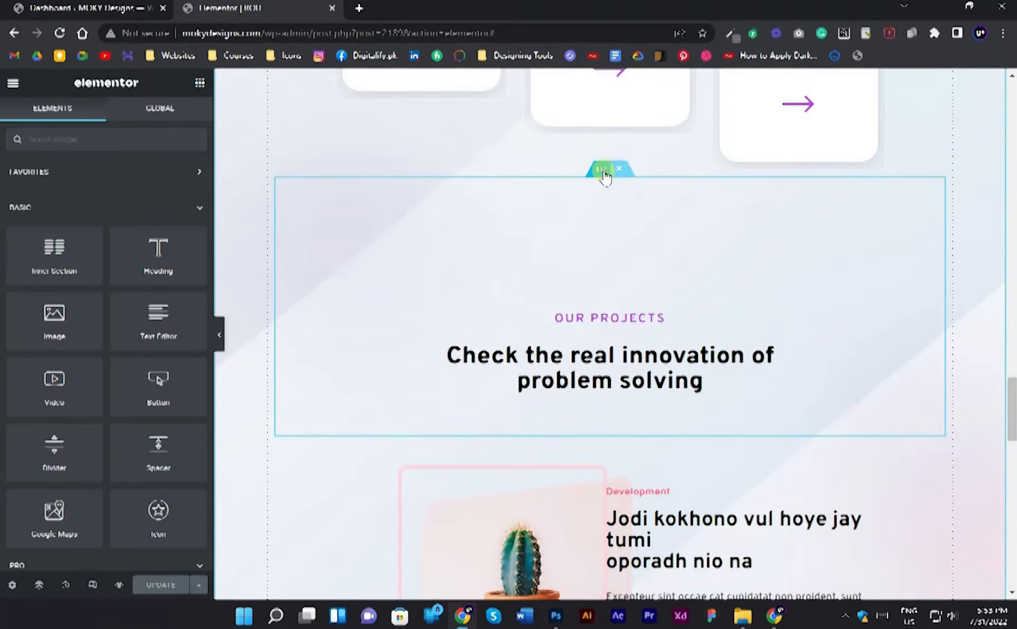
right_click(604, 169)
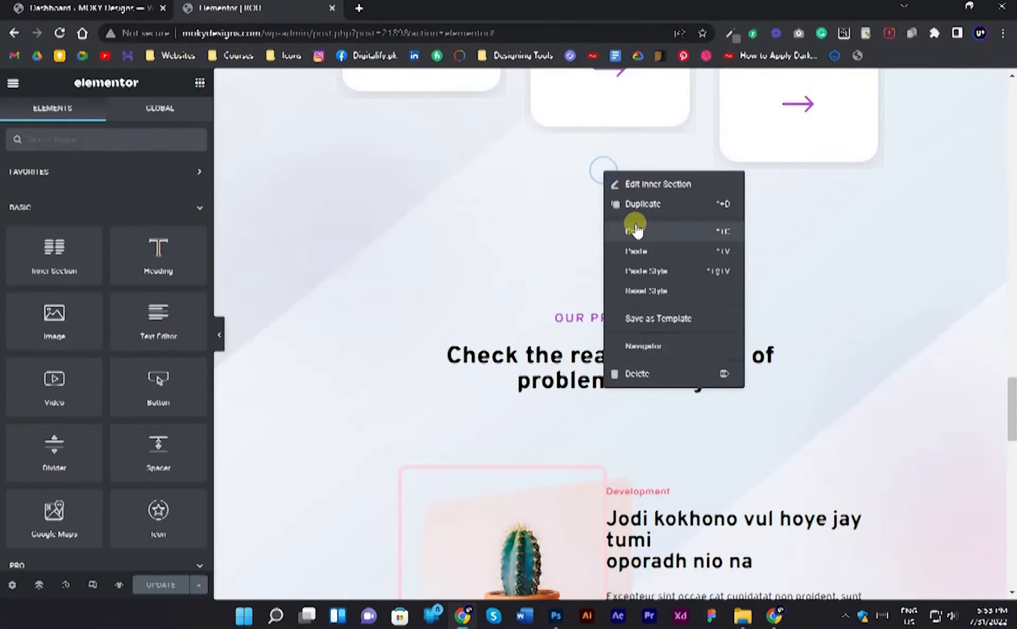
left_click(635, 230)
scroll(635, 228, "down", 15)
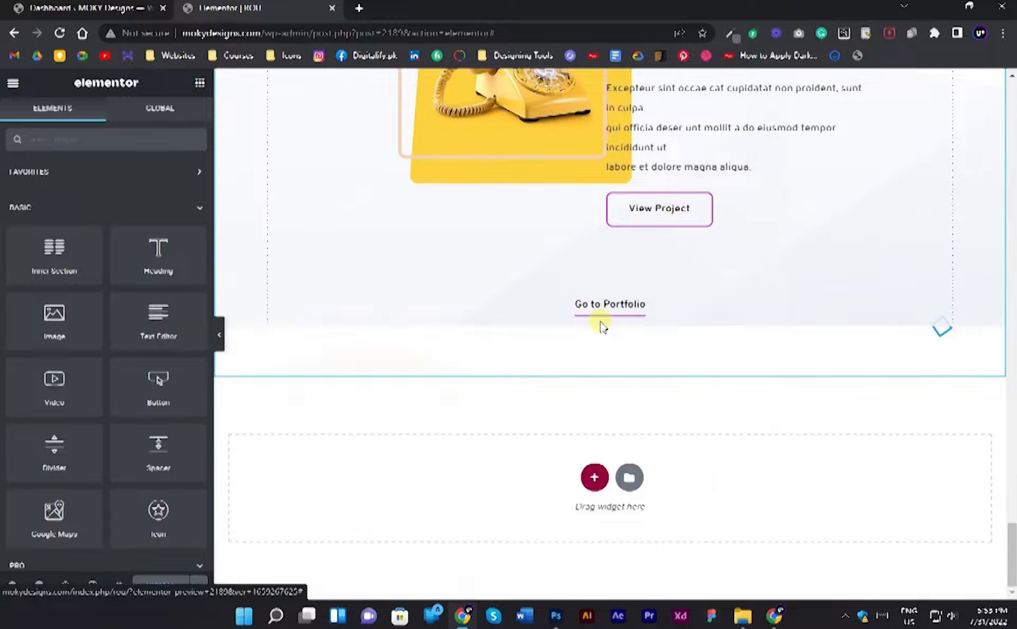
right_click(602, 324)
left_click(633, 430)
scroll(765, 364, "down", 3)
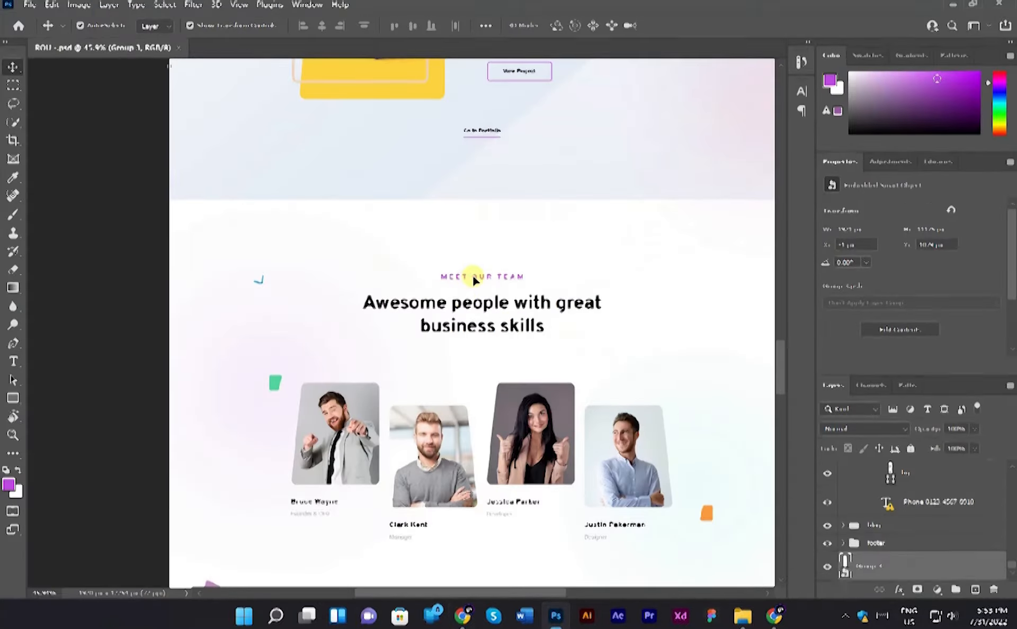
Open the team section title for editing in Photoshop with the missing font replaced, and change the pasted section's label to "Meet our team" in Elementor.
double_click(474, 278)
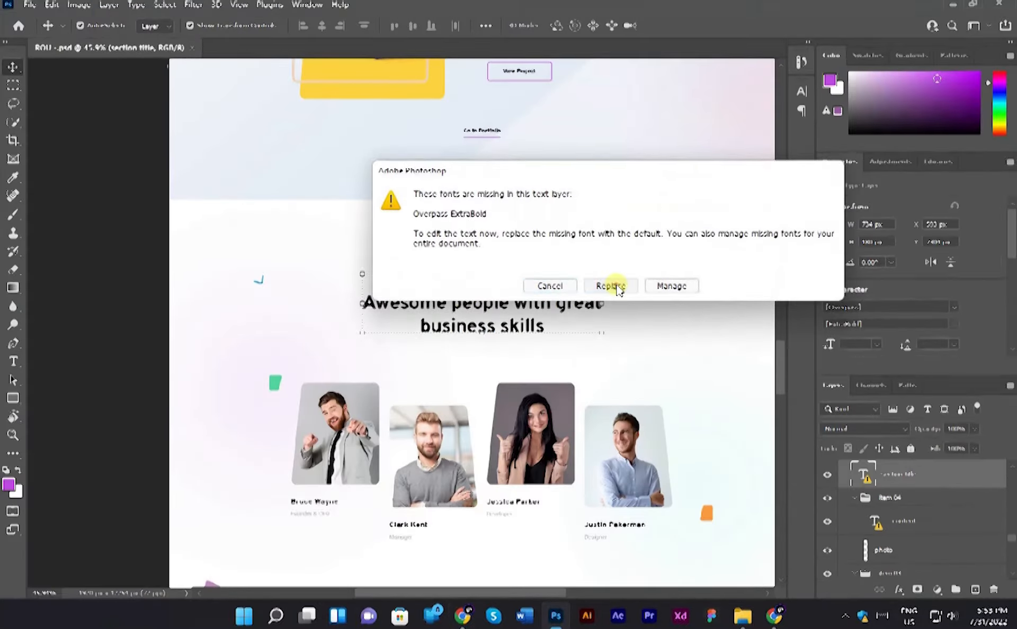
left_click(614, 285)
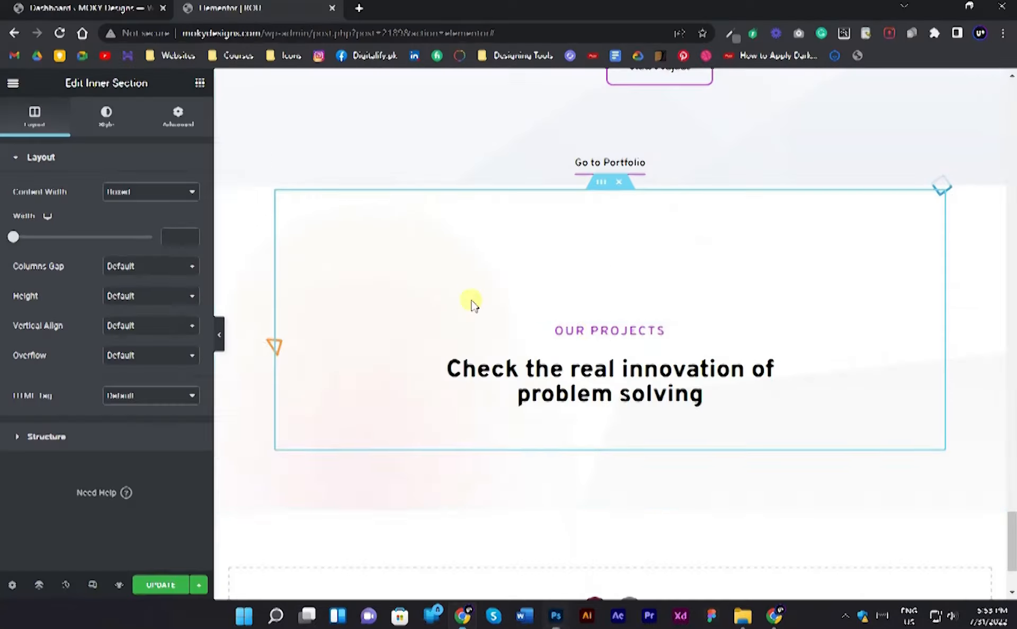
left_click(589, 328)
key("ctrl+a")
type("Meet our team")
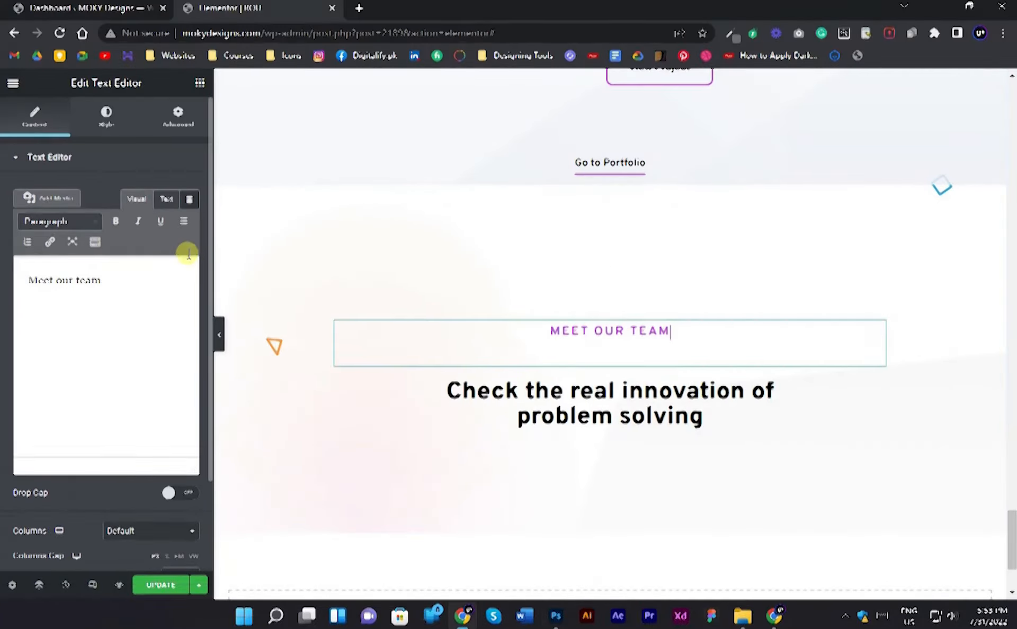
left_click(172, 200)
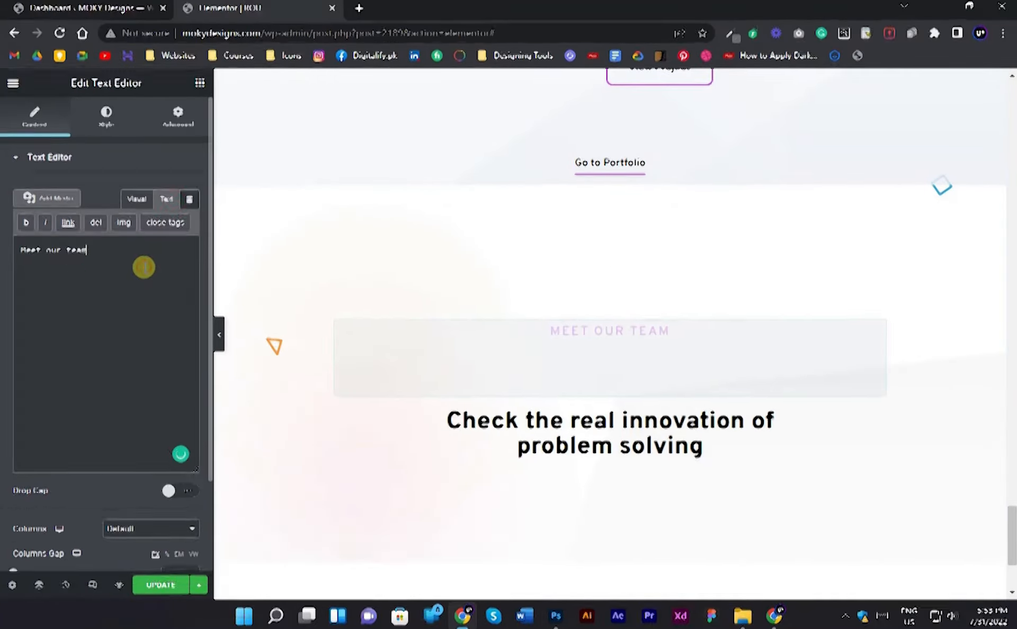
Replace the pasted heading with "Awesome people with great business skills" copied from Photoshop, breaking the line before "business".
key("alt+Tab")
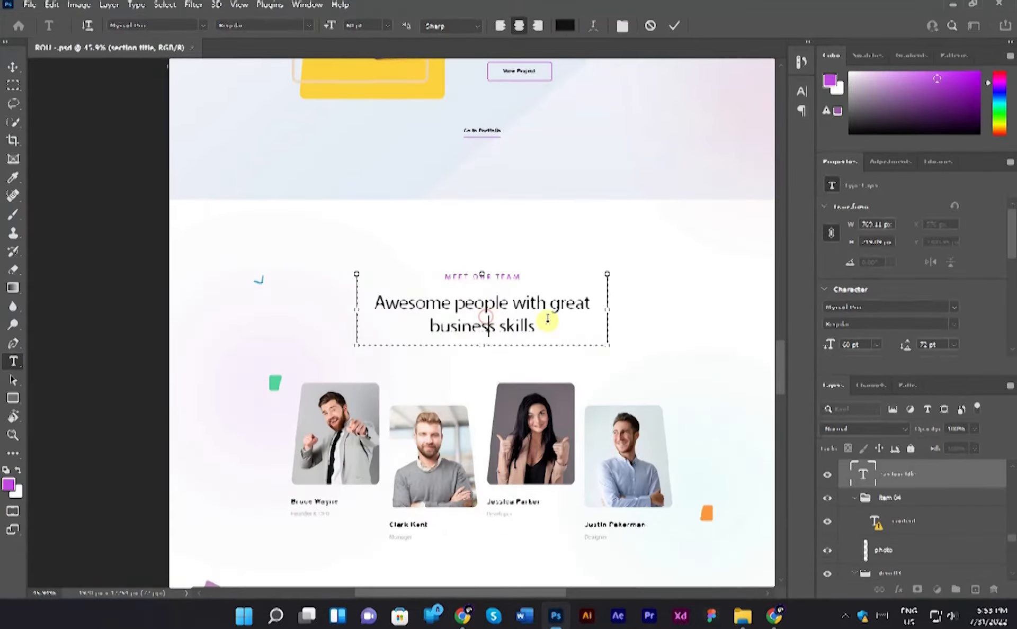
left_click_drag(547, 319, 354, 307)
key("ctrl+c")
key("alt+Tab")
left_click(556, 396)
left_click_drag(709, 395, 274, 342)
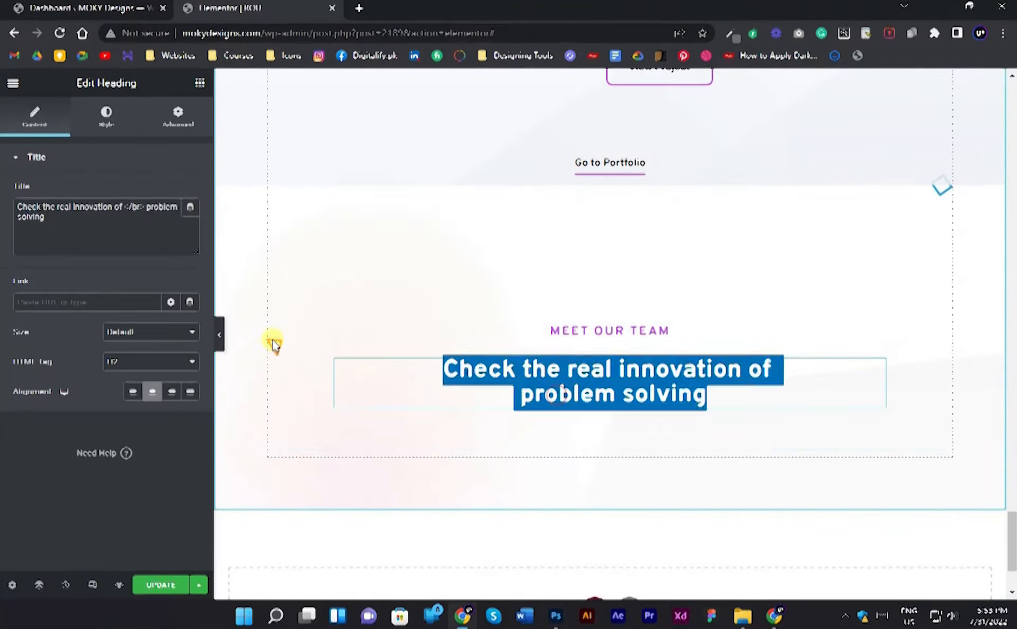
key("ctrl+v")
key("alt+Tab")
scroll(570, 301, "up", 1)
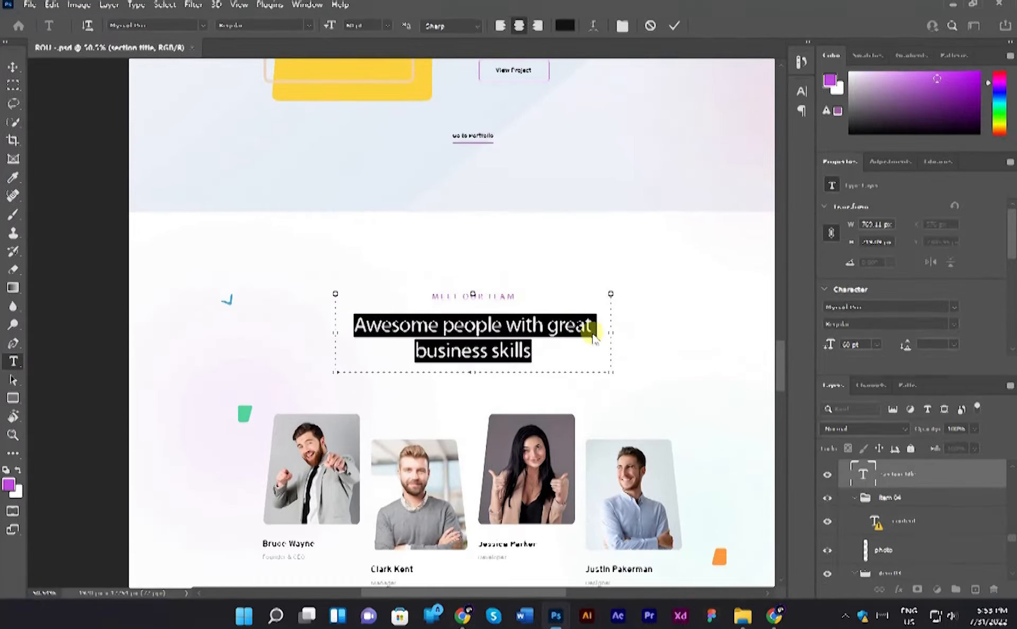
key("alt+Tab")
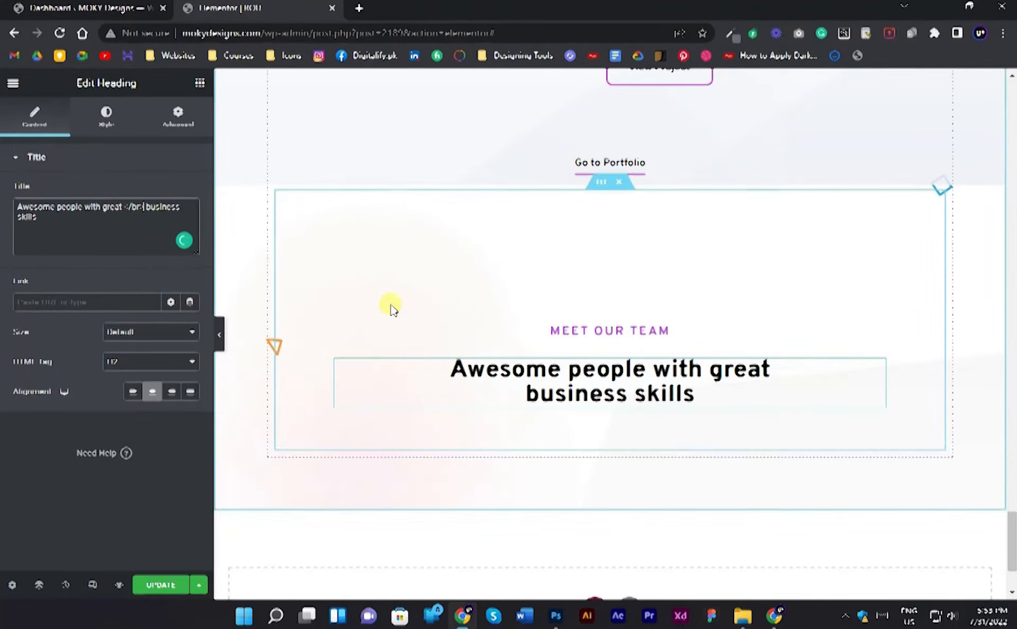
Discard the open title edit in Photoshop and examine the layout of the team member row below it.
scroll(392, 309, "down", 3)
key("alt+Tab")
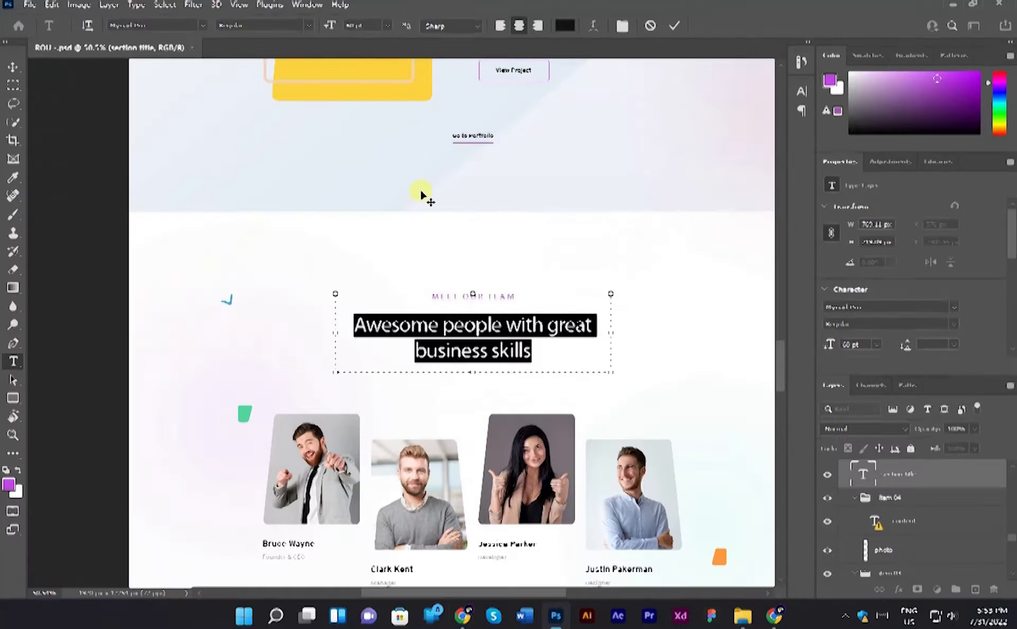
left_click(649, 26)
left_click_drag(556, 439, 533, 295)
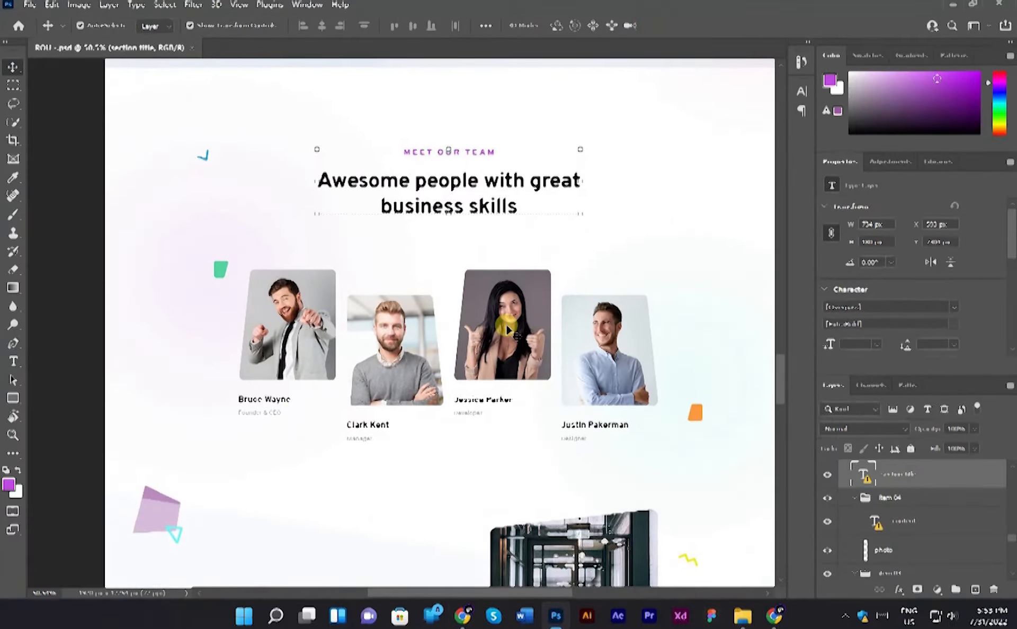
key("alt+Tab")
Add an inner section below the team heading, with 75 px left and right padding and 0 at top and bottom.
left_click(199, 84)
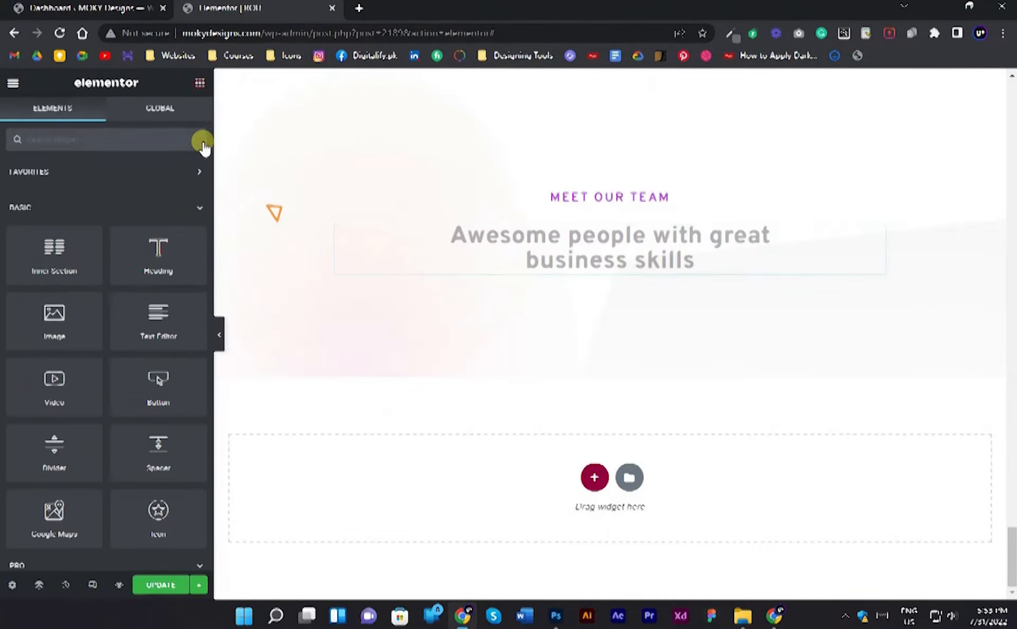
left_click_drag(61, 258, 494, 335)
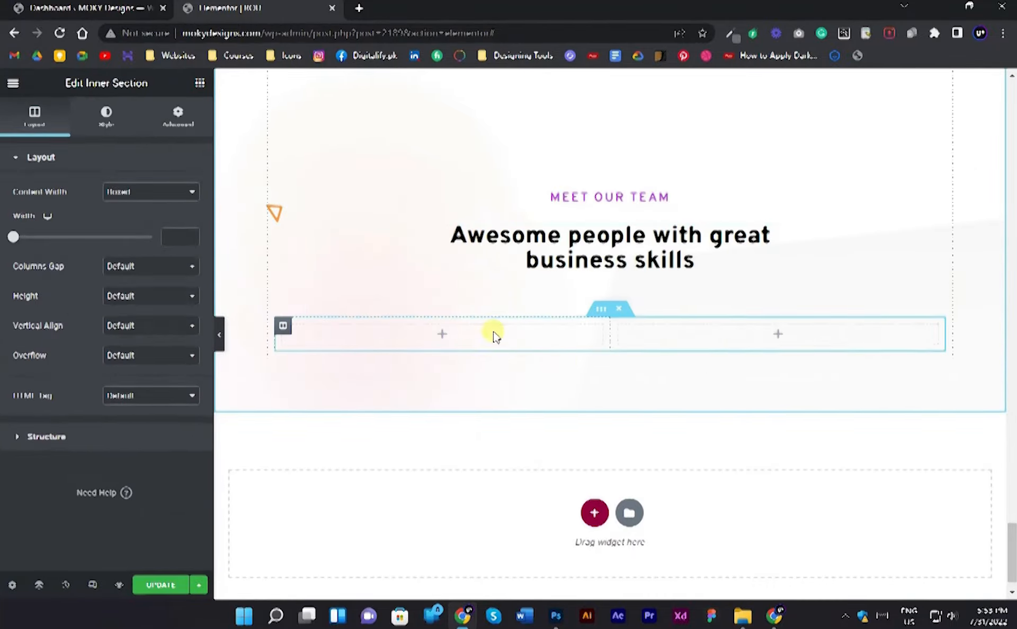
left_click(178, 116)
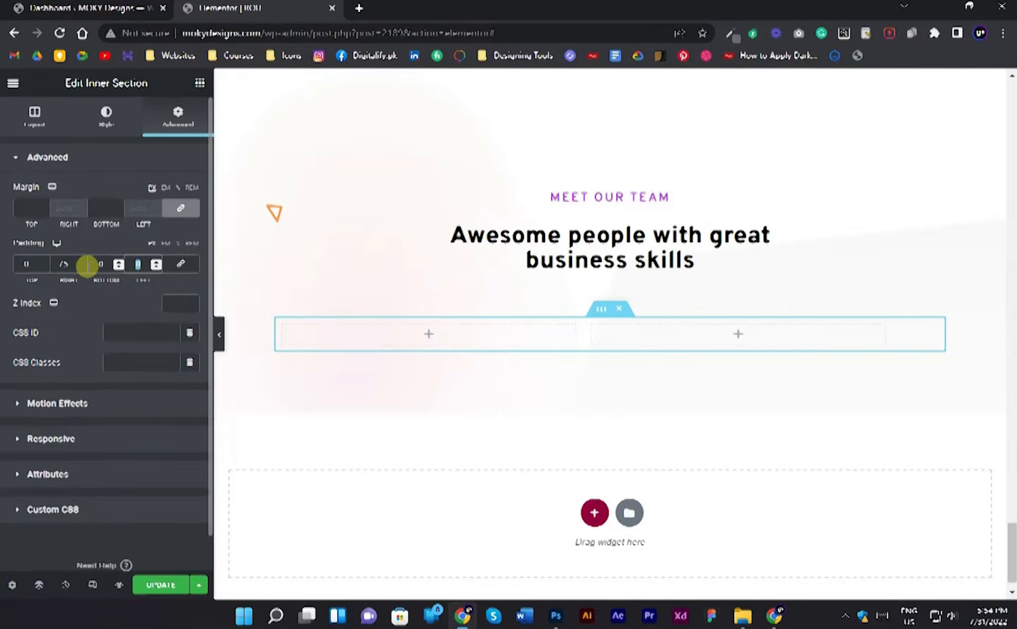
Duplicate the new inner section's first column twice to make a four-column row.
right_click(347, 330)
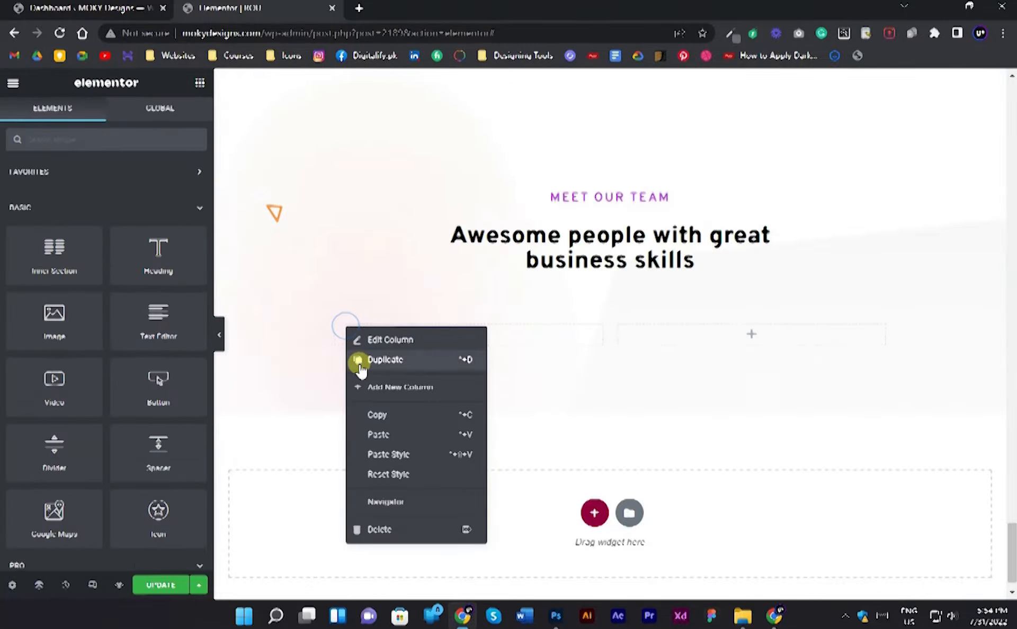
left_click(356, 359)
right_click(342, 335)
left_click(374, 368)
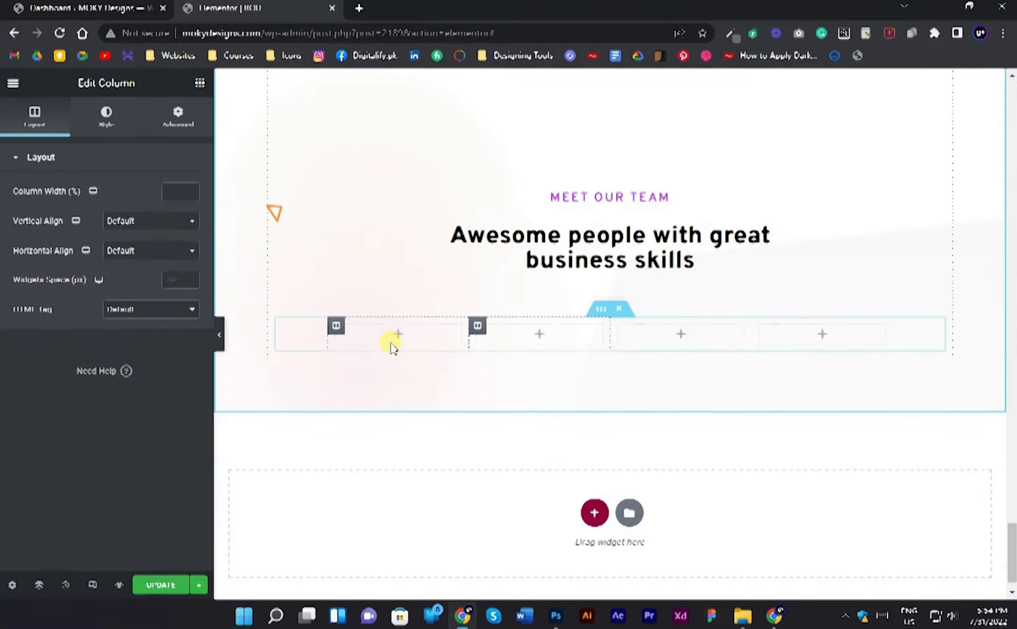
Add an Image widget to the first team column, upload img6.png from the assets folder and insert it.
key("alt+Tab")
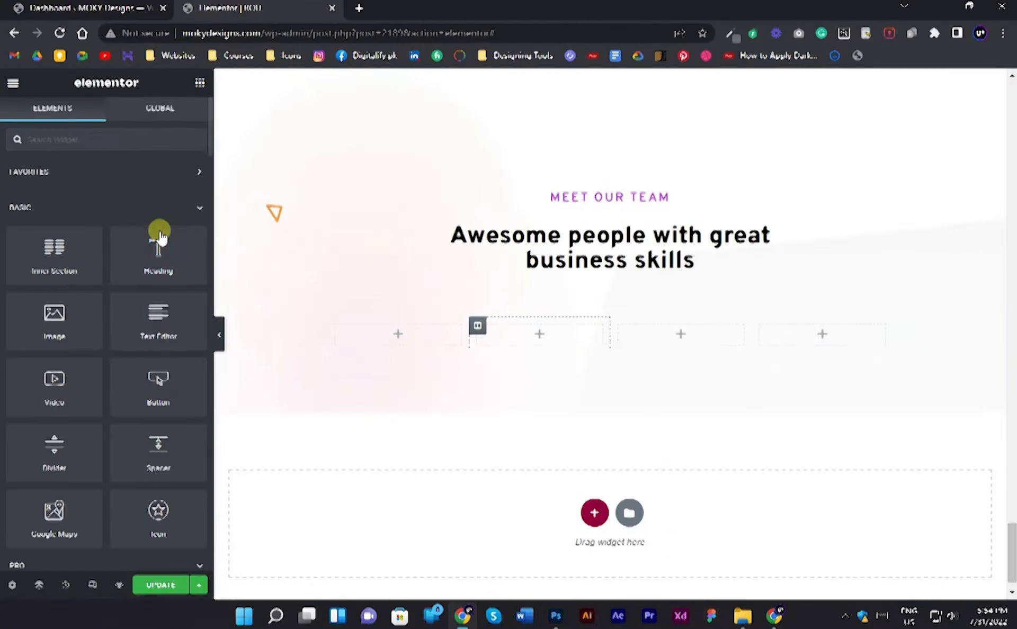
left_click_drag(158, 380, 411, 339)
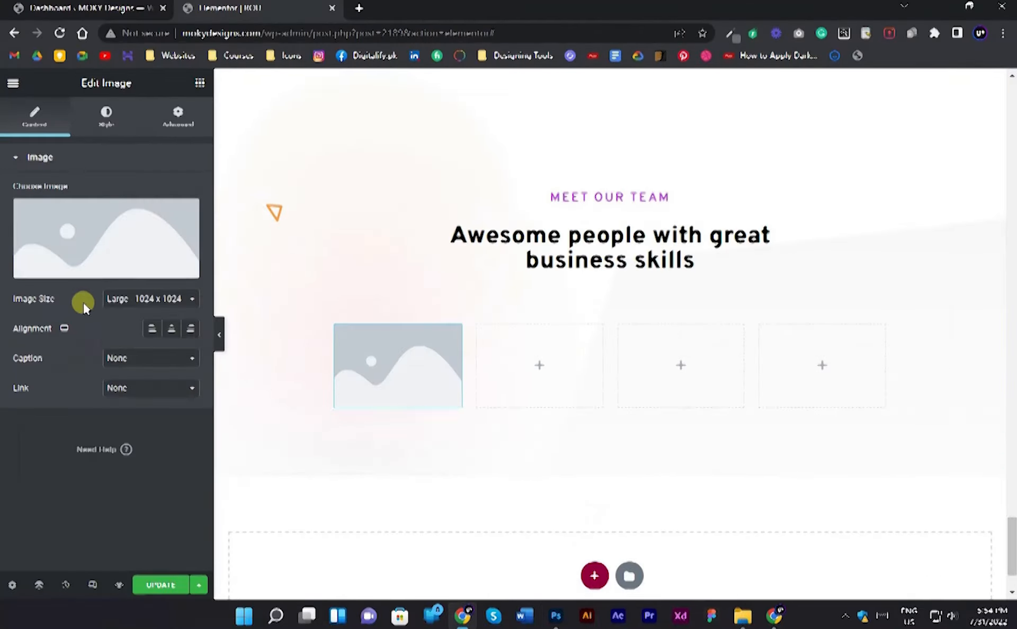
left_click(87, 238)
left_click(215, 145)
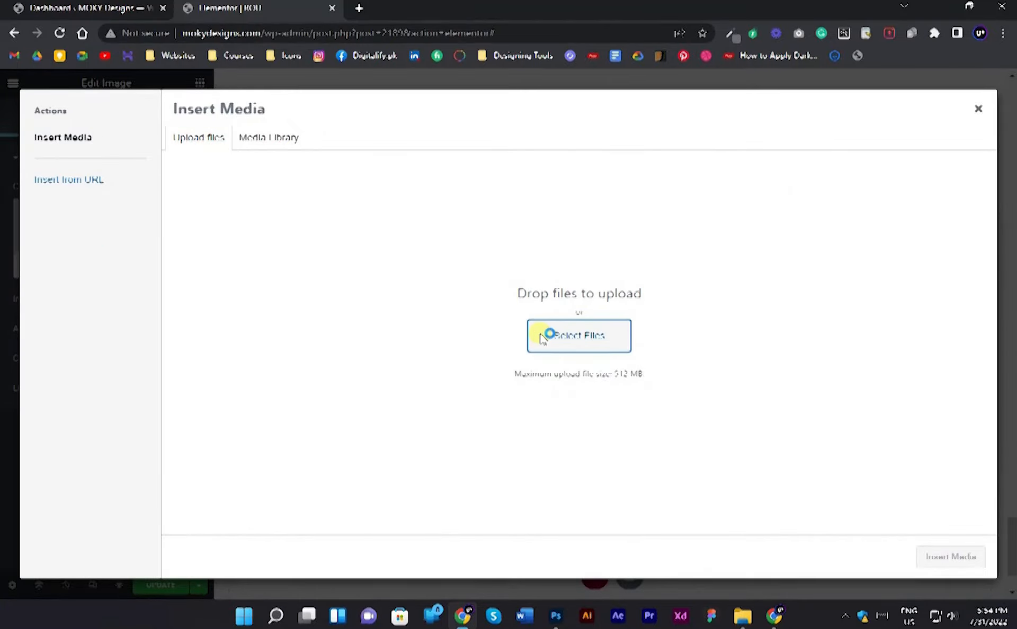
left_click(534, 333)
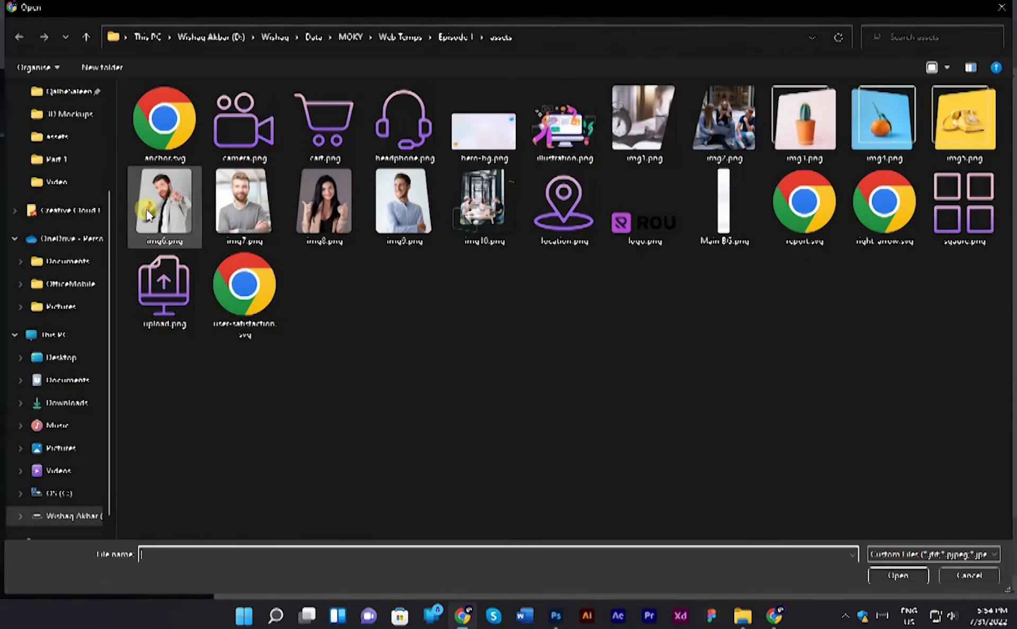
left_click(151, 216)
double_click(151, 217)
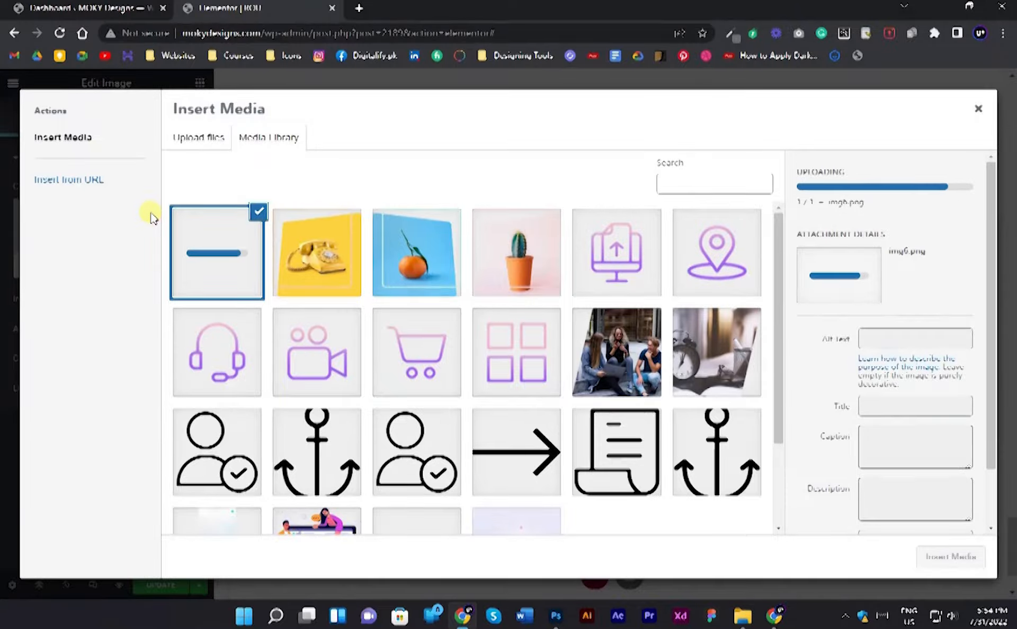
left_click(953, 556)
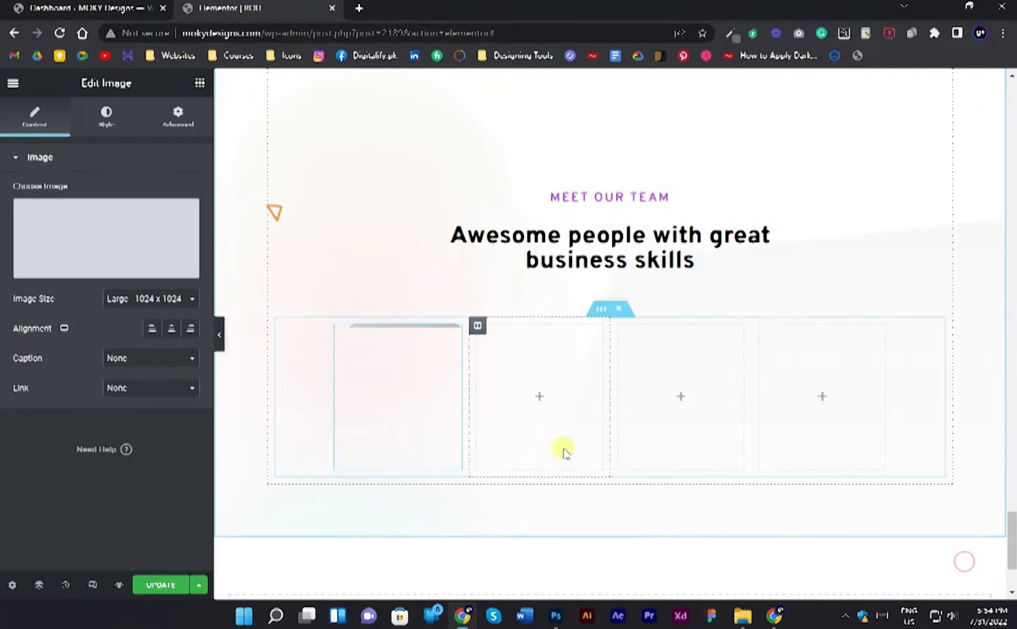
Add a Heading widget below the first photo and fill it with the first team member's name copied from the Photoshop design.
key("alt+Tab")
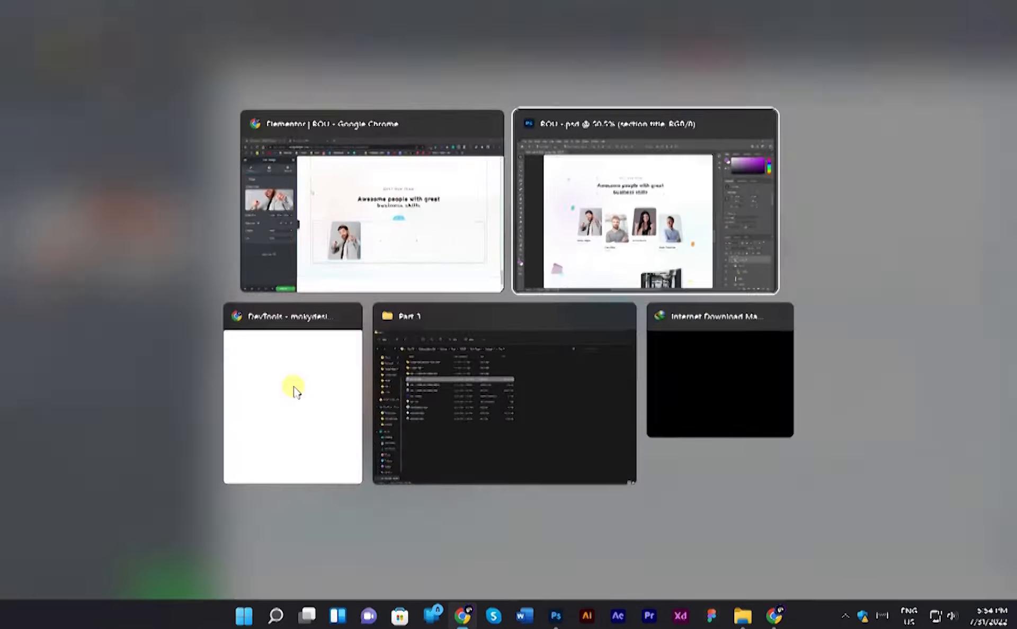
key("alt+Tab")
left_click(201, 83)
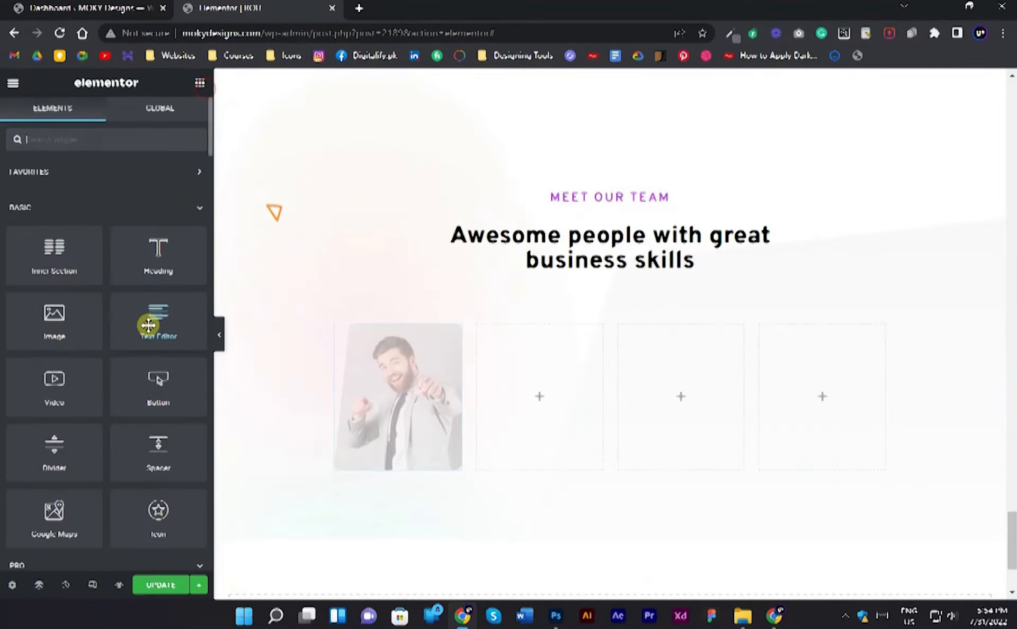
left_click_drag(158, 253, 352, 476)
key("alt+Tab")
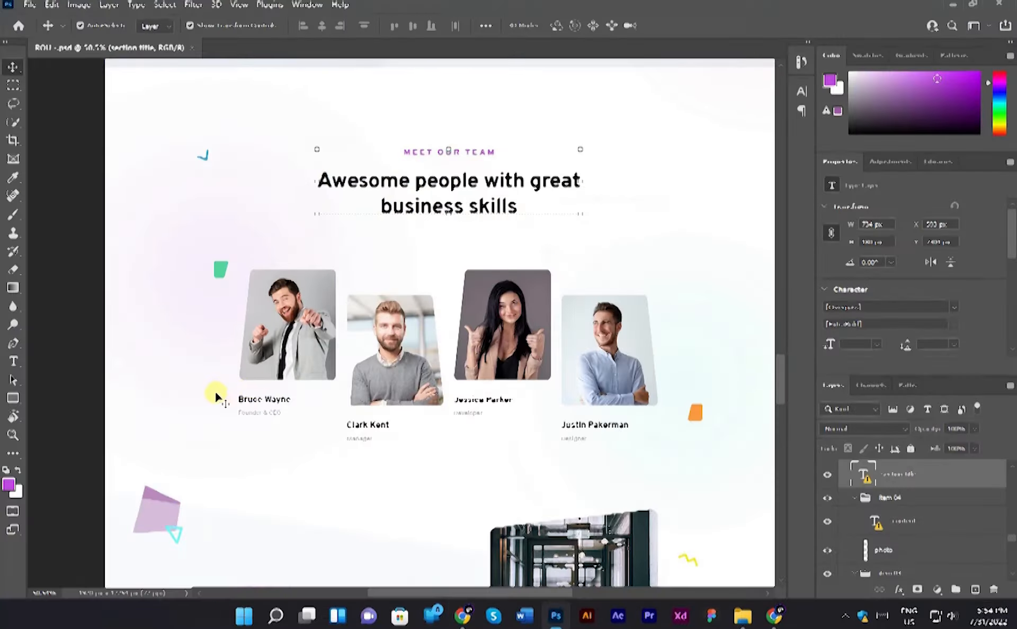
scroll(316, 437, "up", 2)
double_click(313, 418)
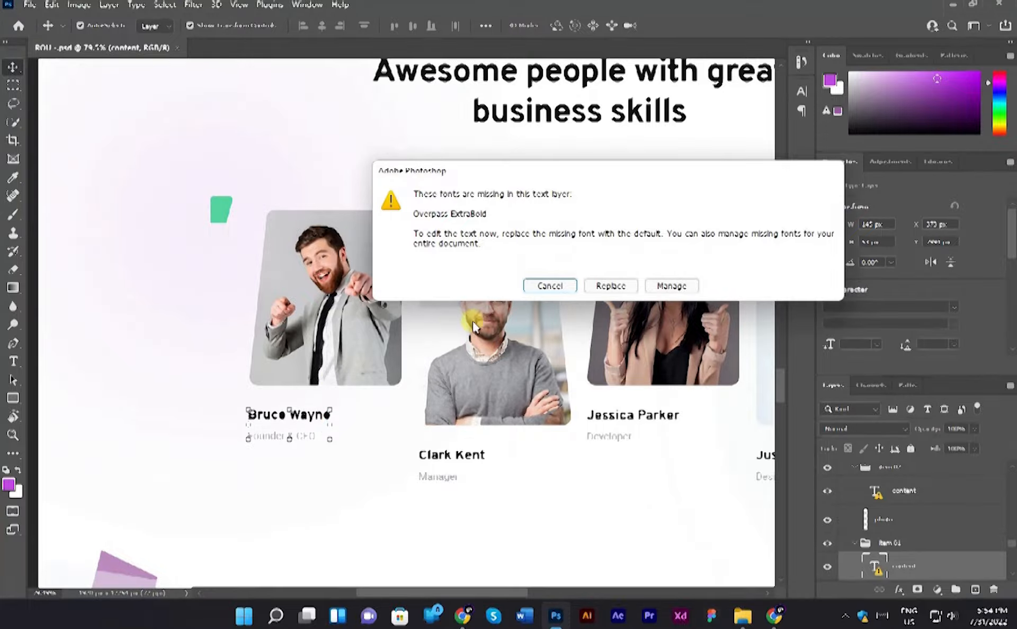
left_click(615, 286)
left_click(293, 418)
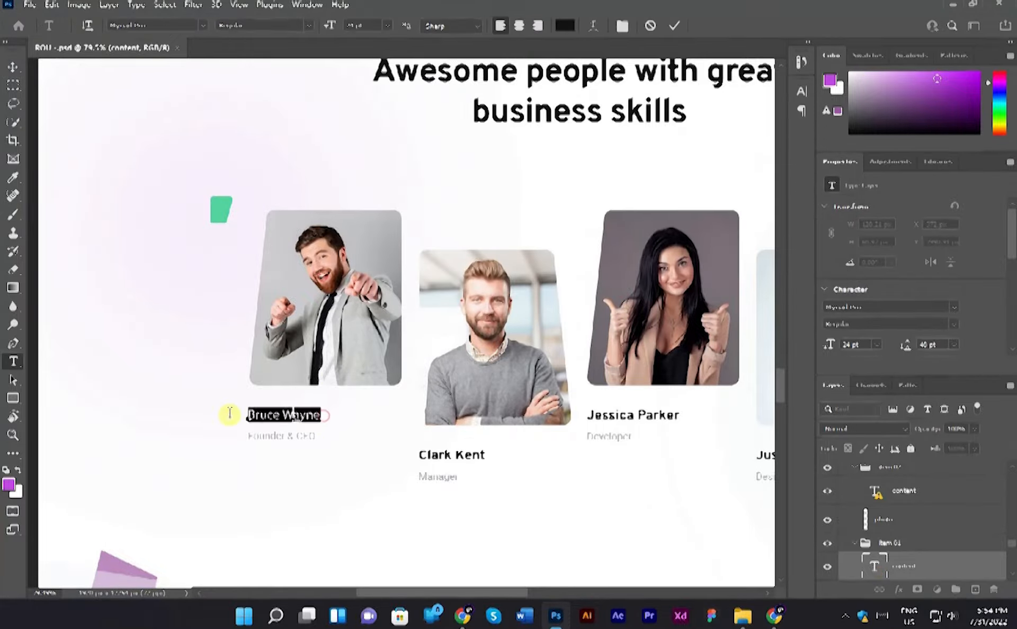
key("alt+Tab")
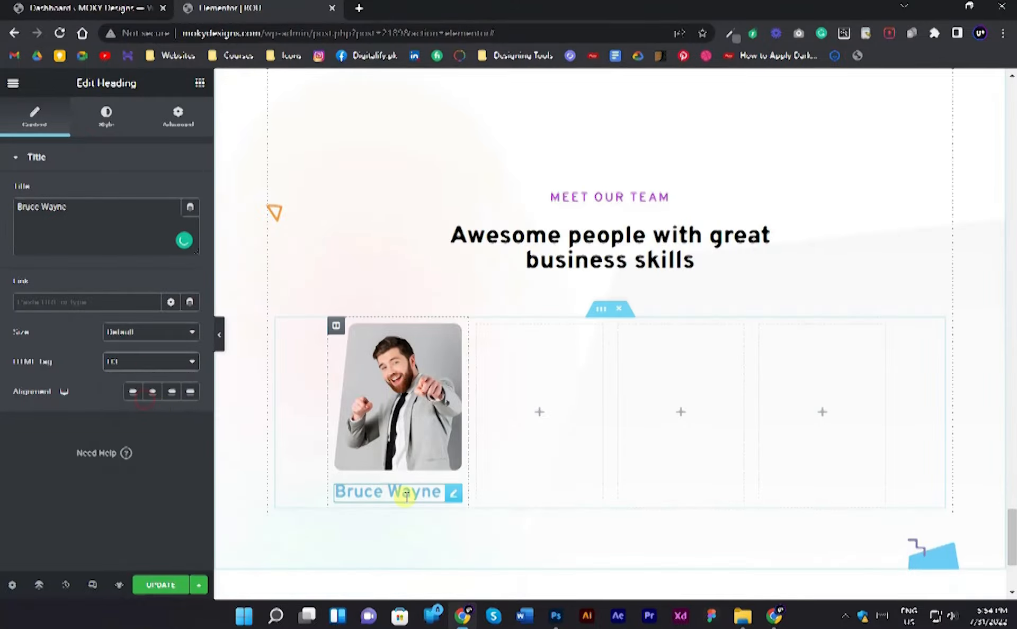
key("alt+Tab")
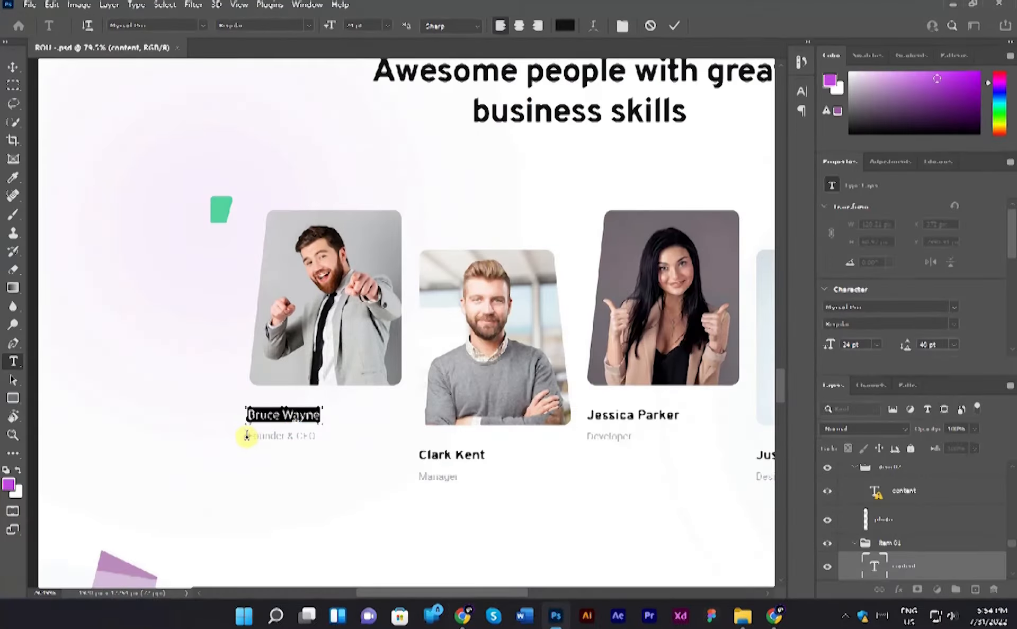
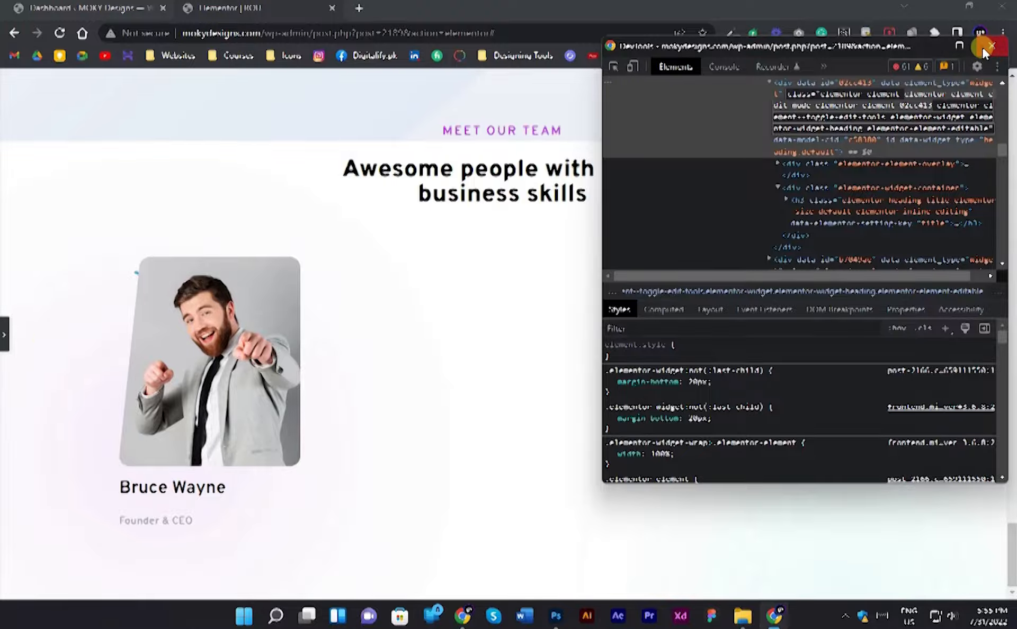
Close DevTools and add custom CSS to the first team member's name heading, setting margin: 0 for its element class ending in 02cc413.
left_click(984, 48)
left_click(4, 336)
scroll(371, 471, "down", 5)
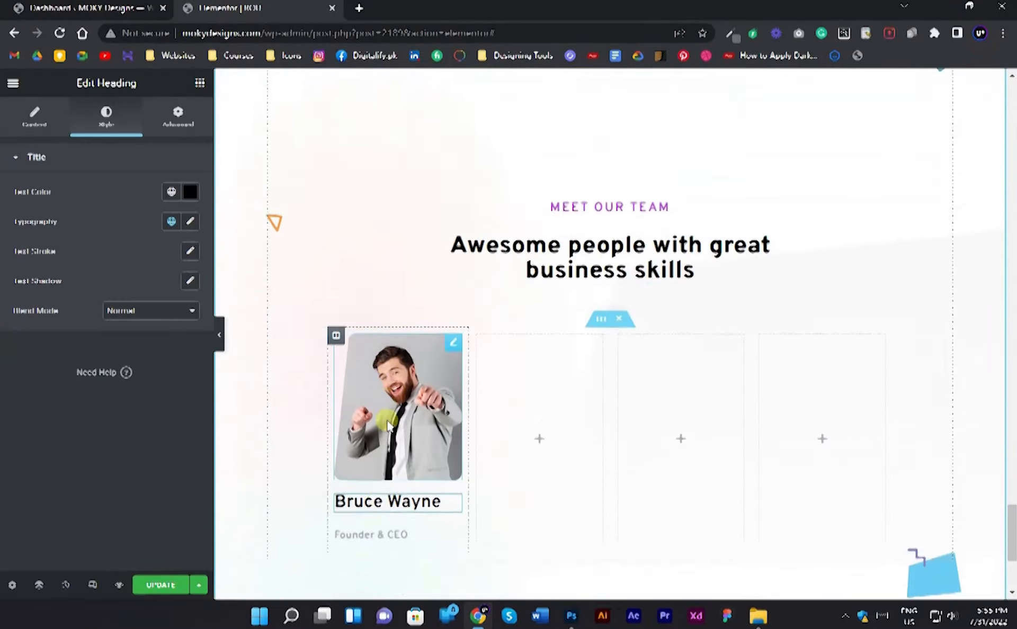
left_click(382, 482)
left_click(180, 129)
scroll(61, 434, "down", 4)
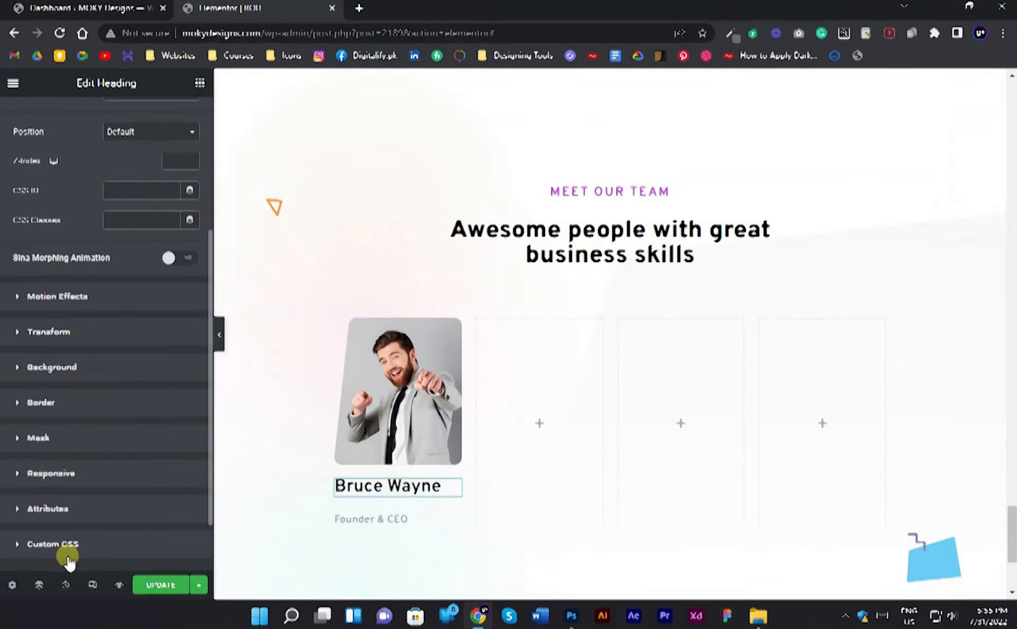
left_click(68, 551)
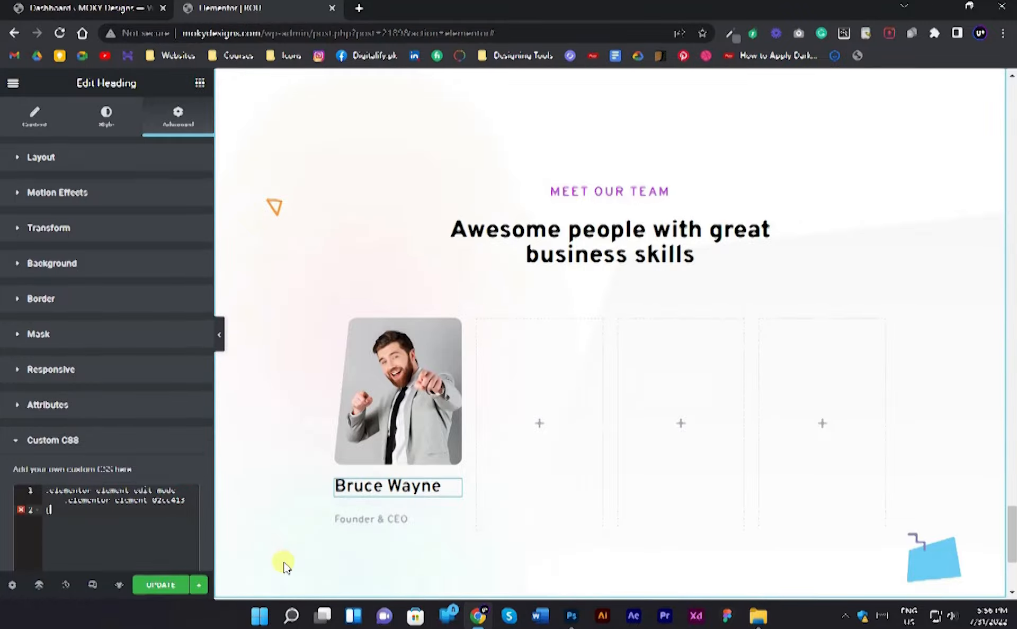
type("margin: 0")
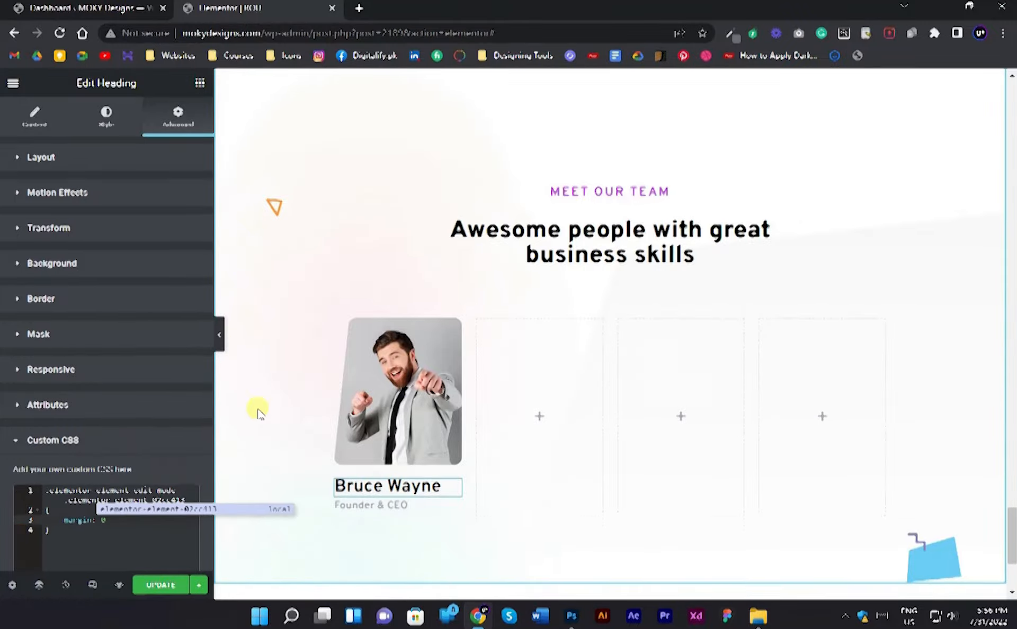
Compare the section spacing in the Photoshop design with the built page, discarding the open colour picker and text edit in Photoshop.
left_click(220, 339)
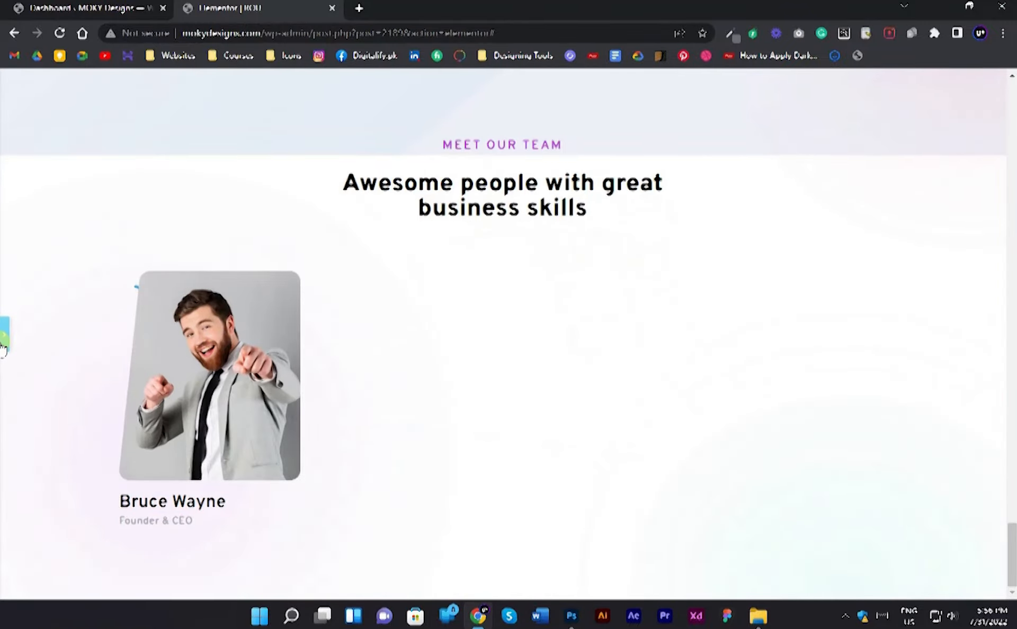
left_click(565, 616)
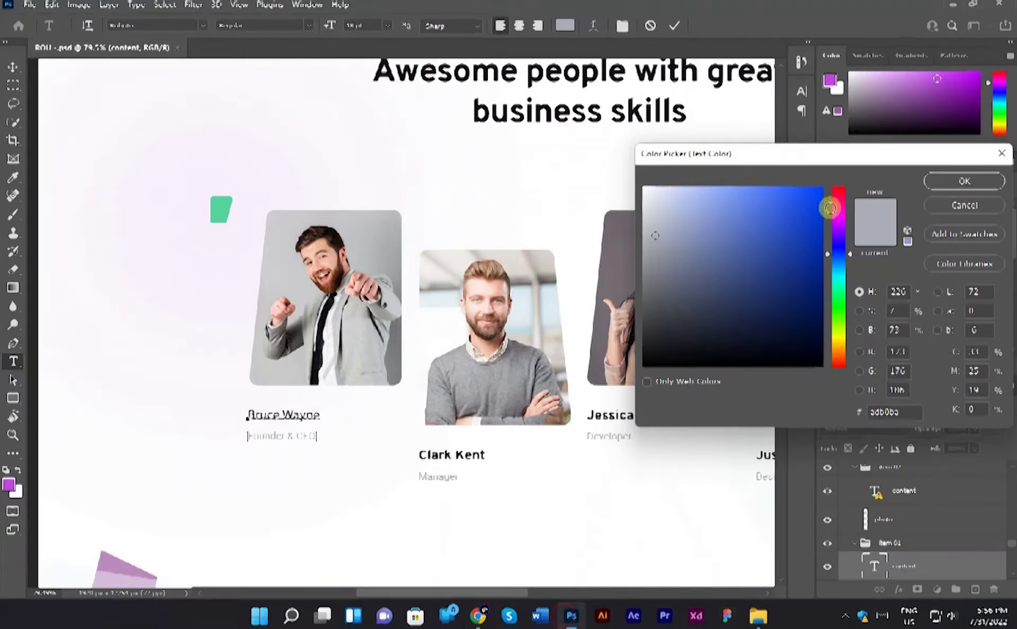
left_click(974, 205)
left_click(651, 26)
key("v")
scroll(552, 152, "down", 1)
left_click_drag(533, 163, 418, 276)
key("alt+Tab")
scroll(473, 280, "up", 2)
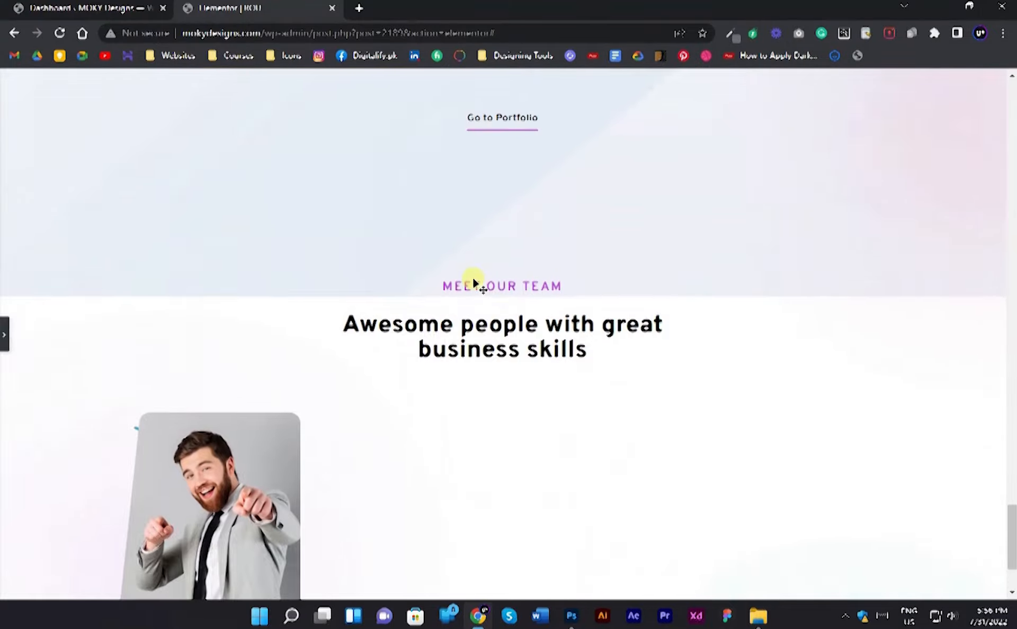
scroll(473, 270, "down", 1)
scroll(473, 265, "up", 1)
scroll(87, 313, "down", 2)
scroll(381, 371, "up", 15)
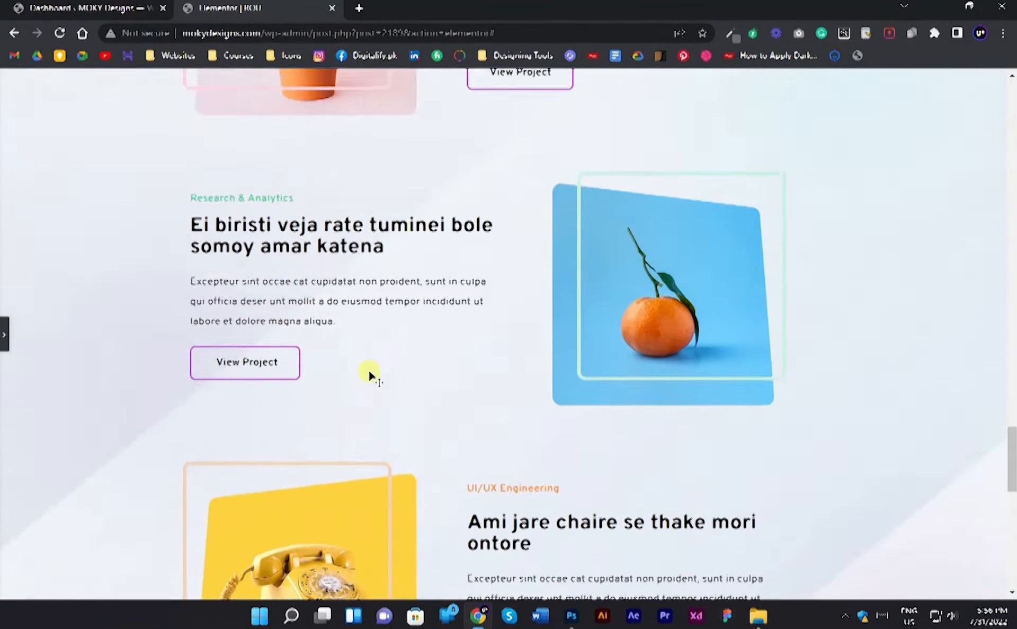
scroll(486, 376, "down", 15)
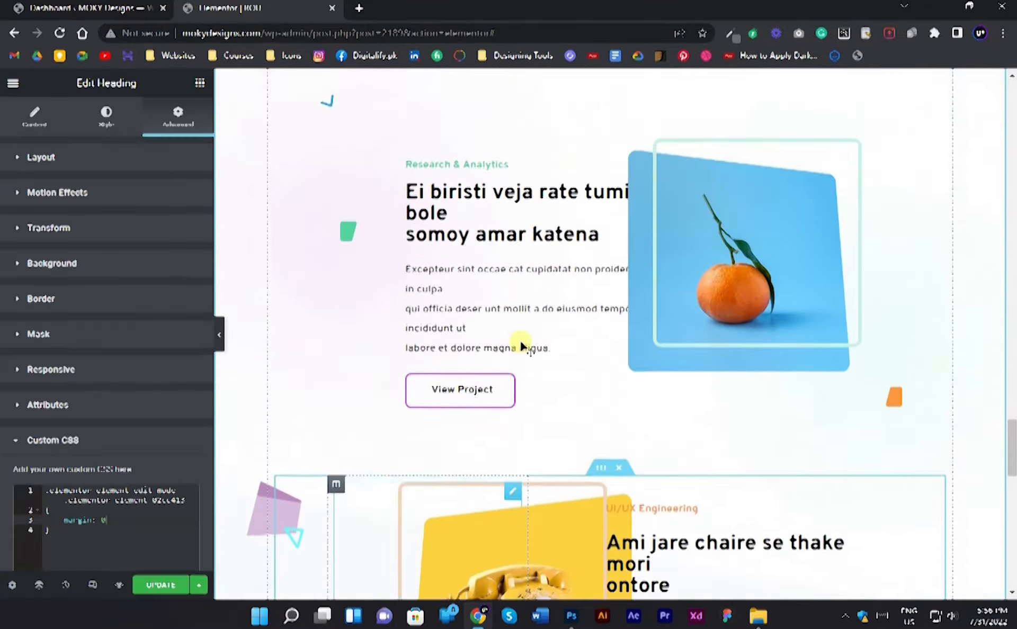
Set the top padding of the "Our Projects" heading's inner section to 200 px and preview the page.
scroll(583, 212, "up", 6)
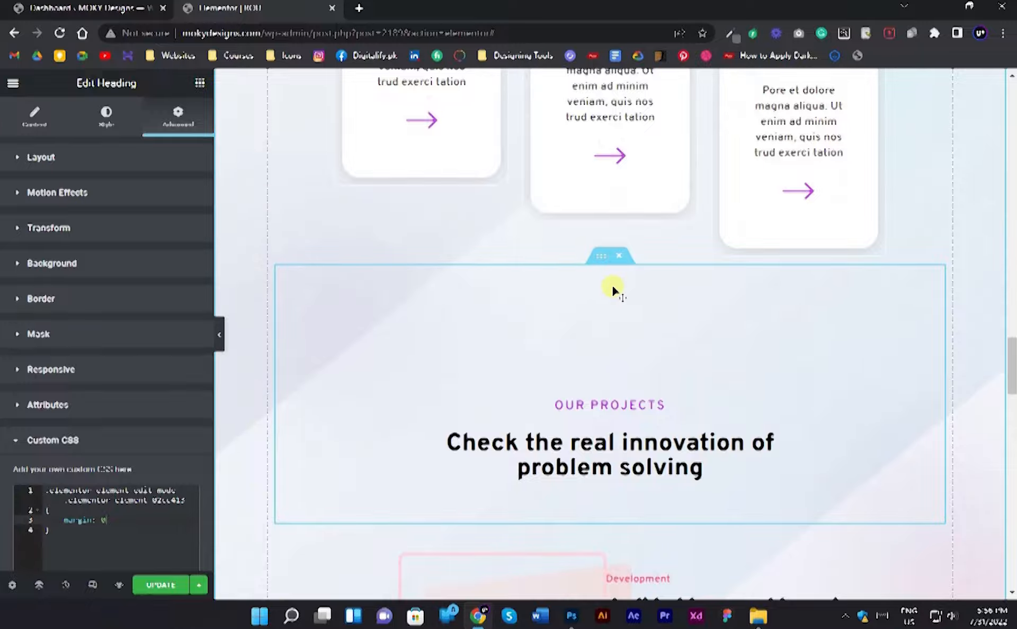
left_click(596, 255)
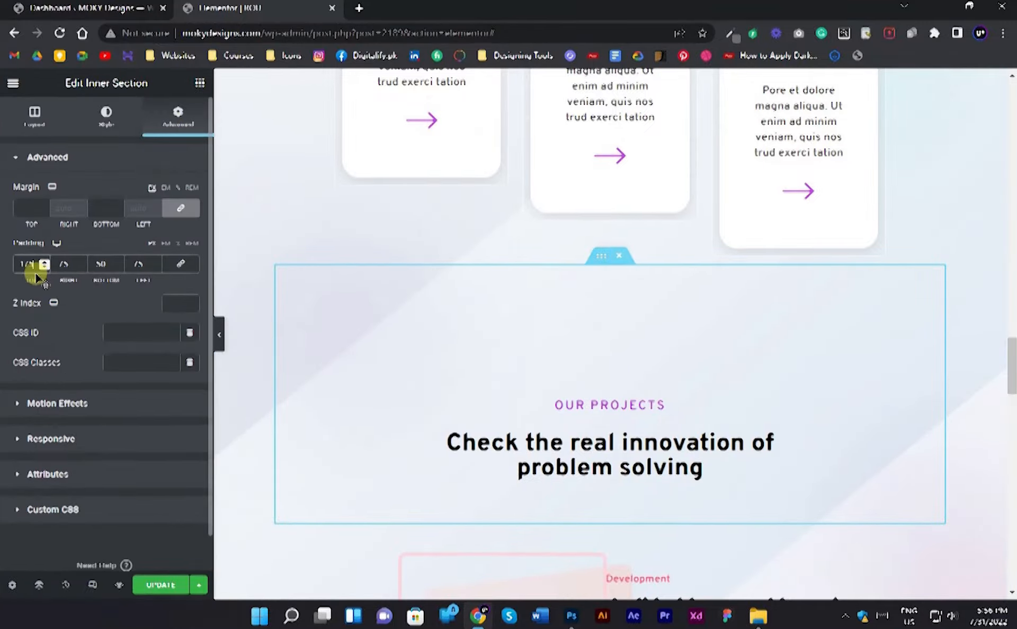
type("200")
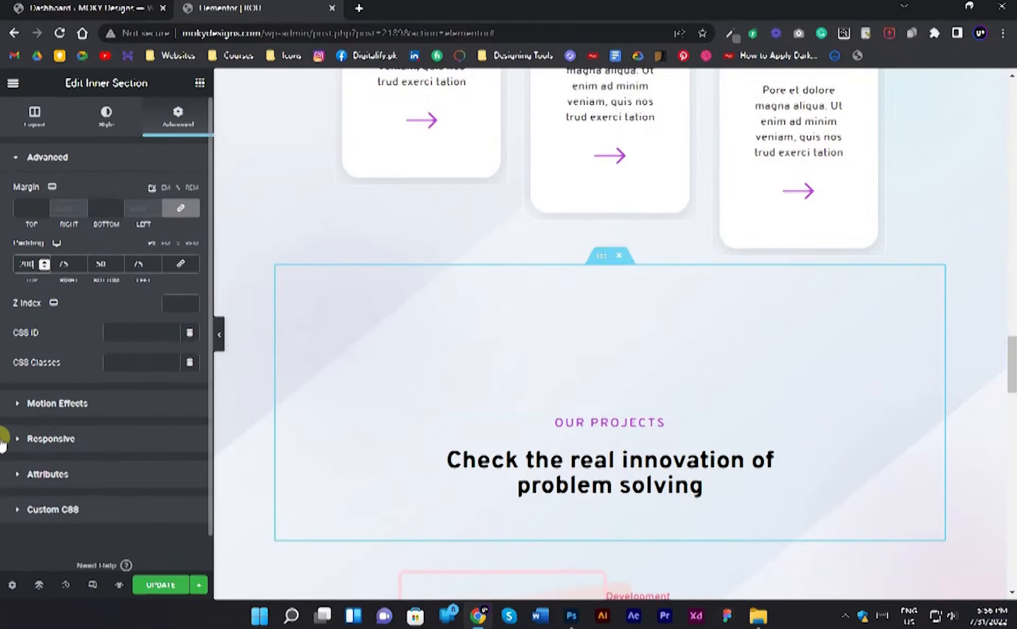
left_click(219, 339)
scroll(599, 374, "down", 10)
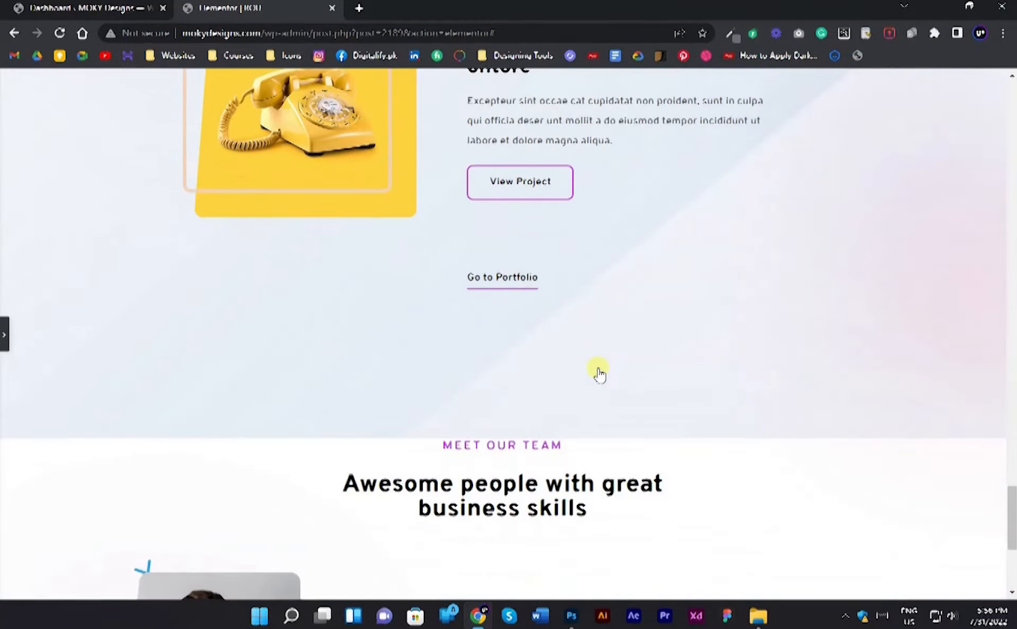
Set the top padding of the "Our Projects" heading's inner section to 250 px and check the spacing down the page.
left_click(5, 340)
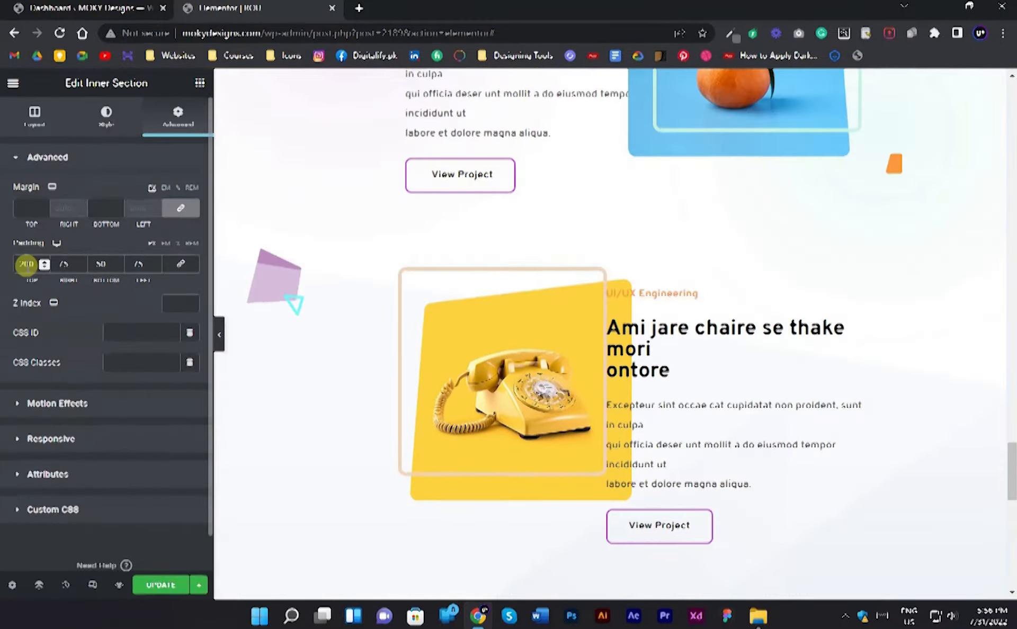
type("250")
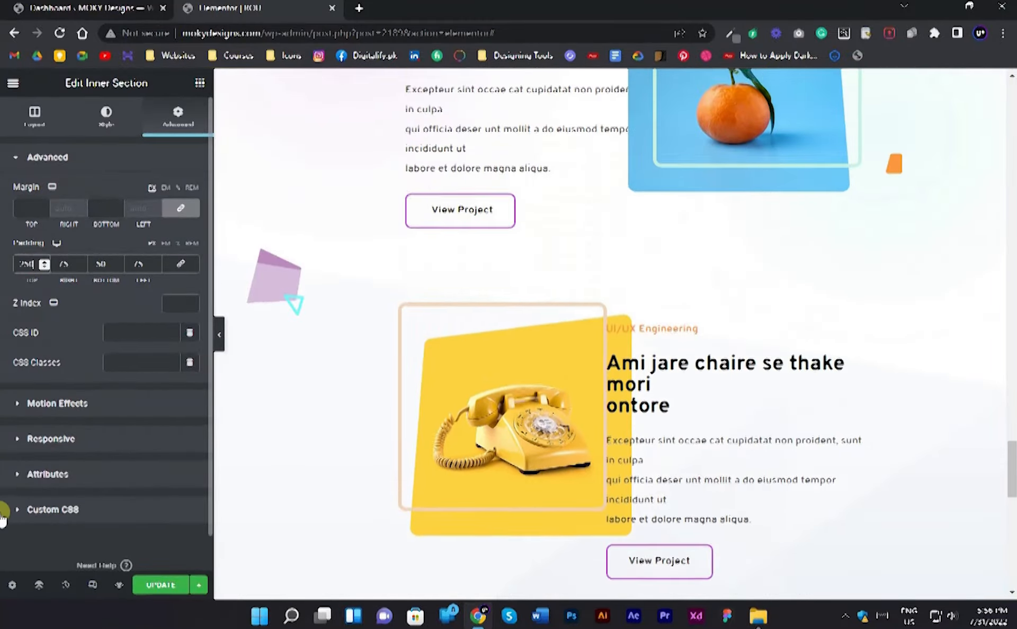
left_click(219, 335)
scroll(691, 322, "up", 10)
scroll(692, 323, "up", 5)
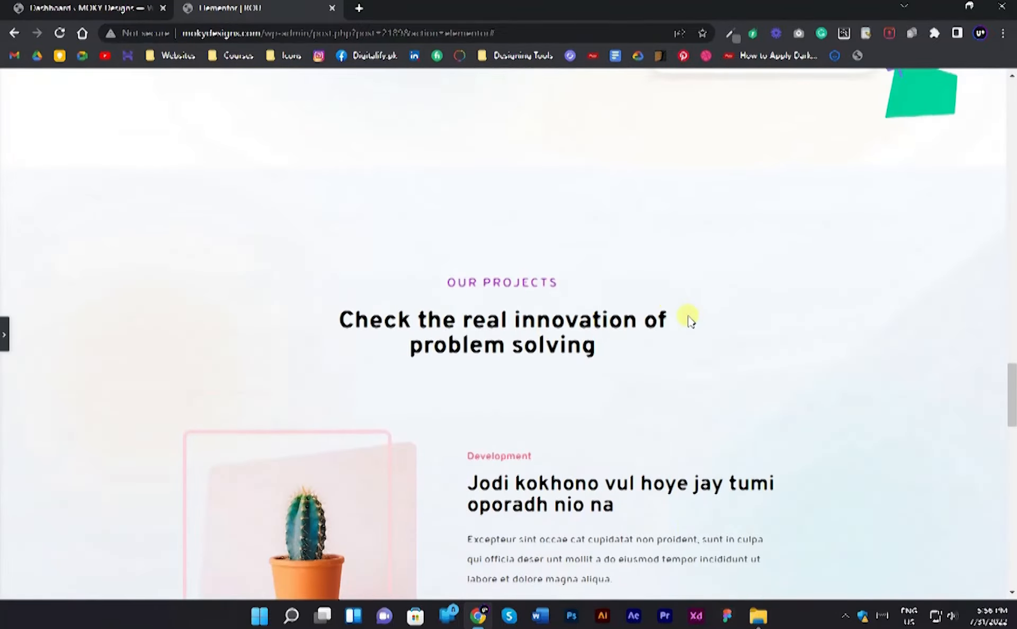
scroll(490, 249, "down", 20)
scroll(561, 220, "down", 1)
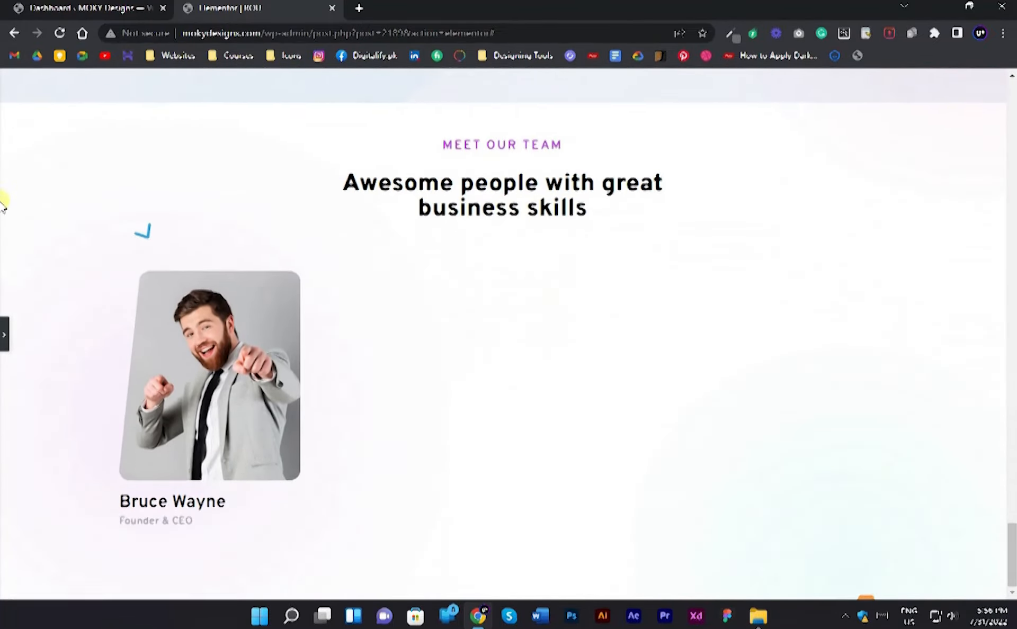
Set the top padding of the "Meet Our Team" heading's inner section to 200 px.
scroll(478, 233, "up", 6)
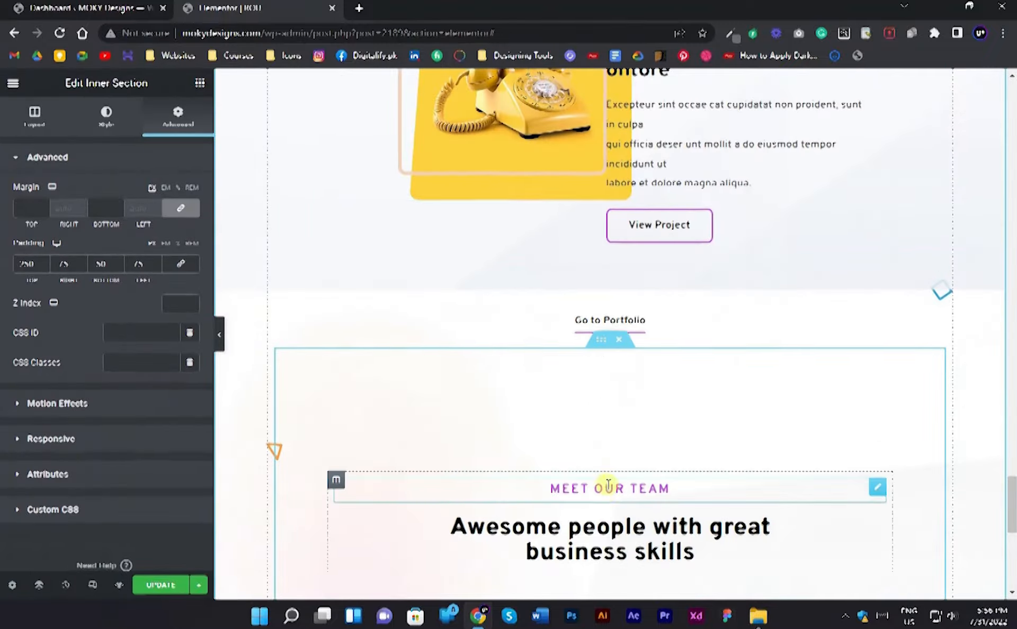
left_click(602, 344)
left_click(175, 119)
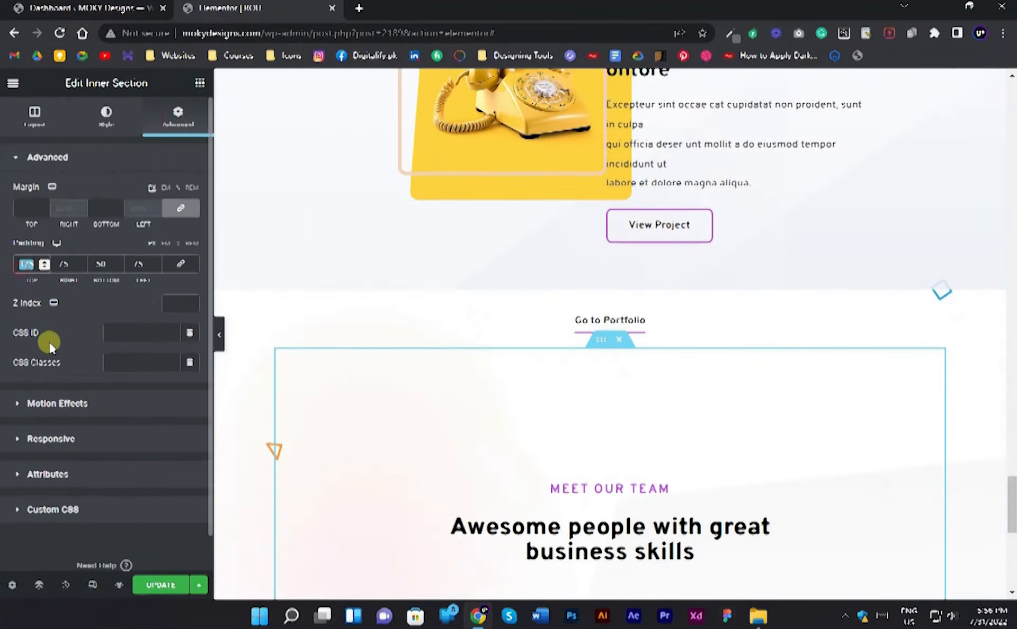
type("200")
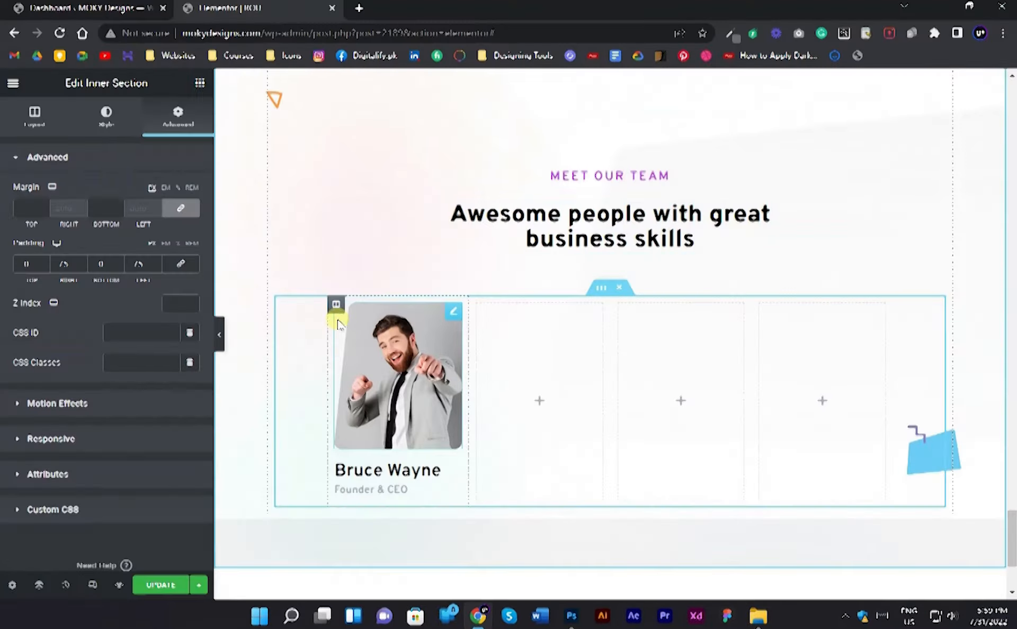
Duplicate the completed first team member column and delete the empty column next to the copy.
right_click(337, 313)
left_click(381, 335)
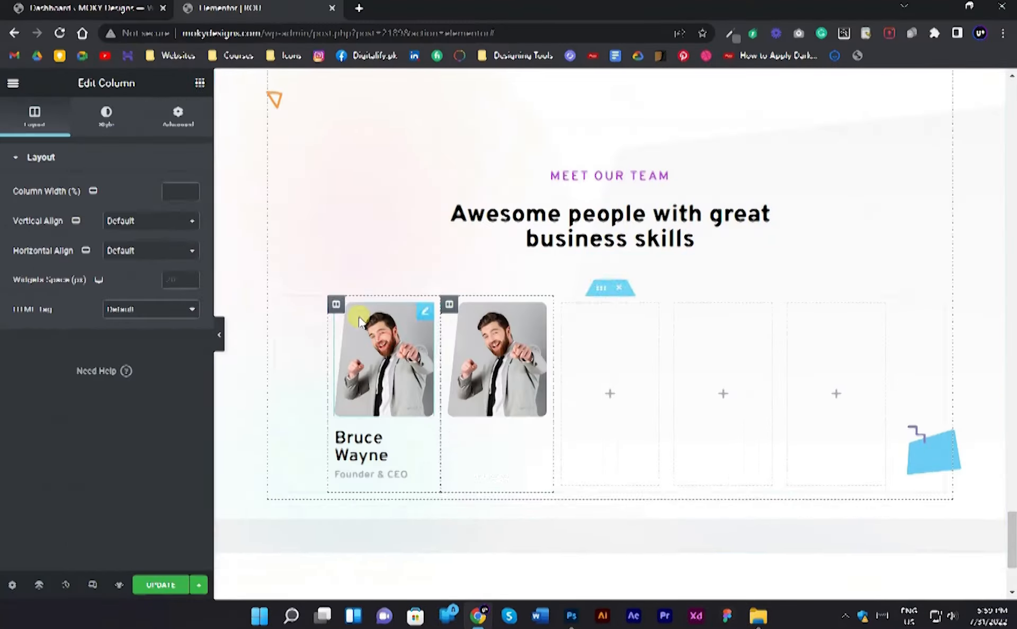
right_click(552, 305)
left_click(559, 306)
right_click(566, 310)
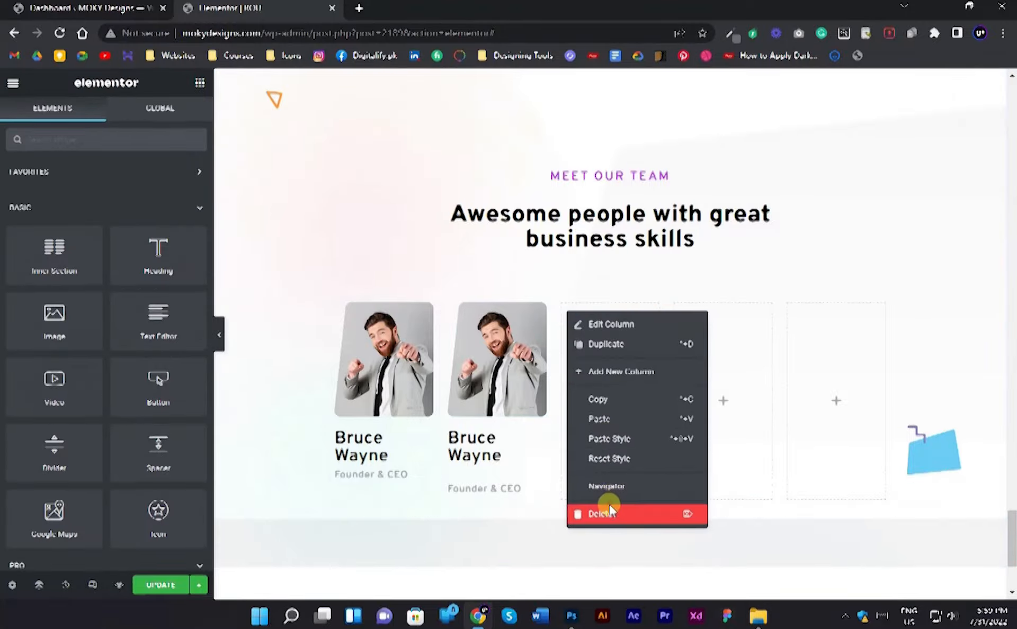
left_click(597, 514)
Duplicate the second team member column twice and delete the two remaining empty columns to leave four filled ones.
right_click(478, 318)
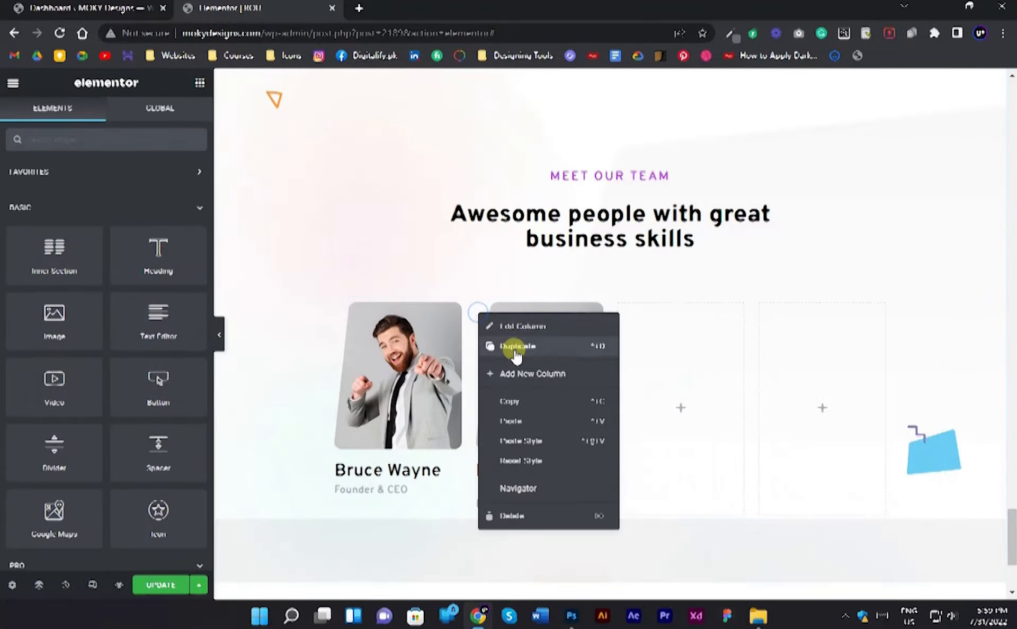
left_click(518, 352)
right_click(568, 320)
left_click(580, 345)
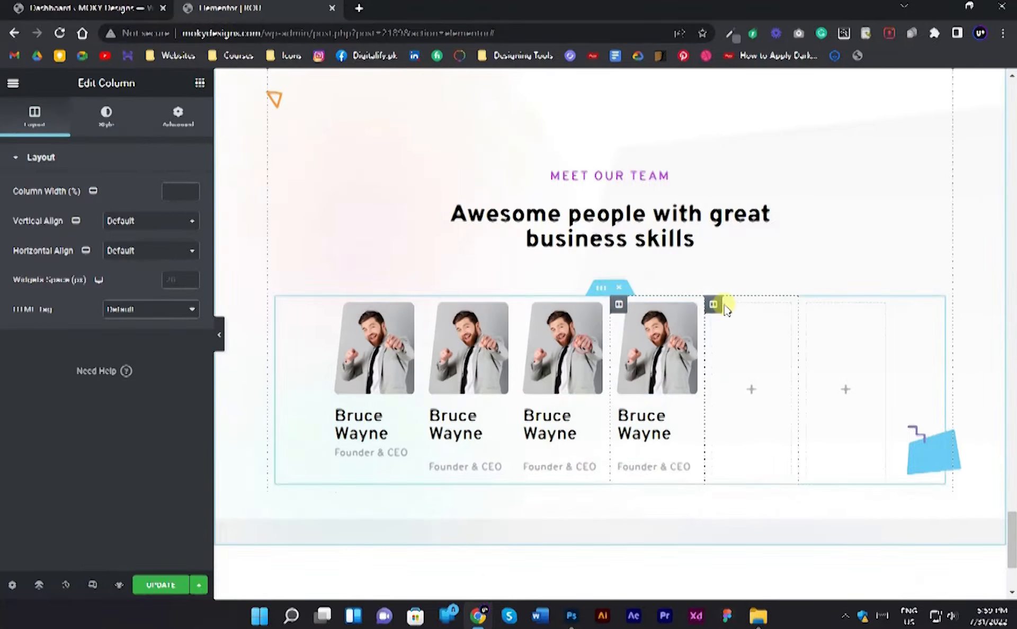
right_click(711, 311)
left_click(747, 504)
right_click(785, 306)
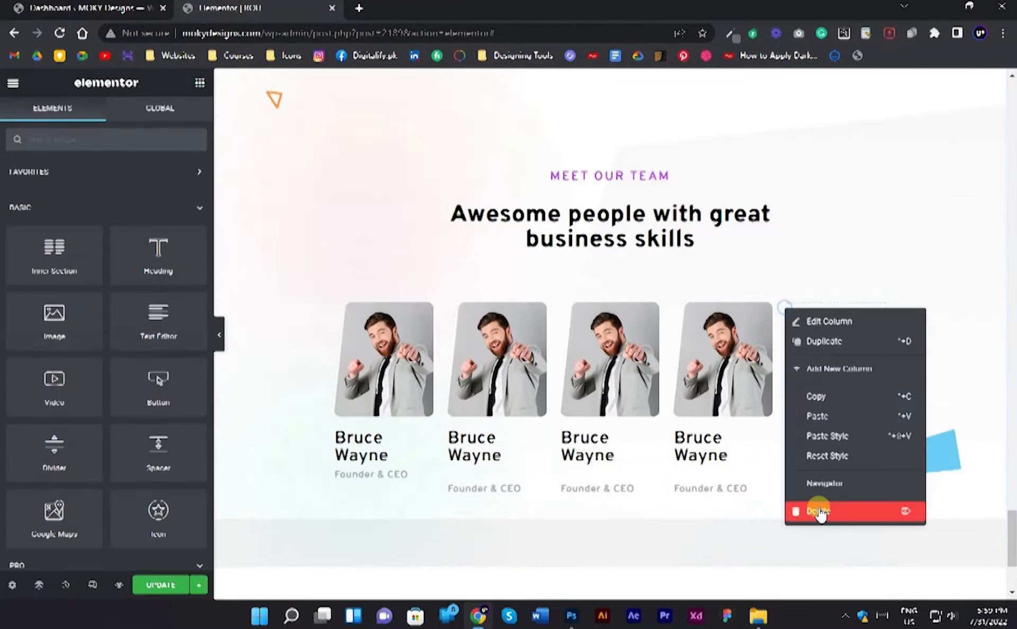
left_click(818, 505)
Replace the photo in the second team column by uploading img7.png from the assets folder and inserting it.
left_click(548, 410)
left_click(128, 246)
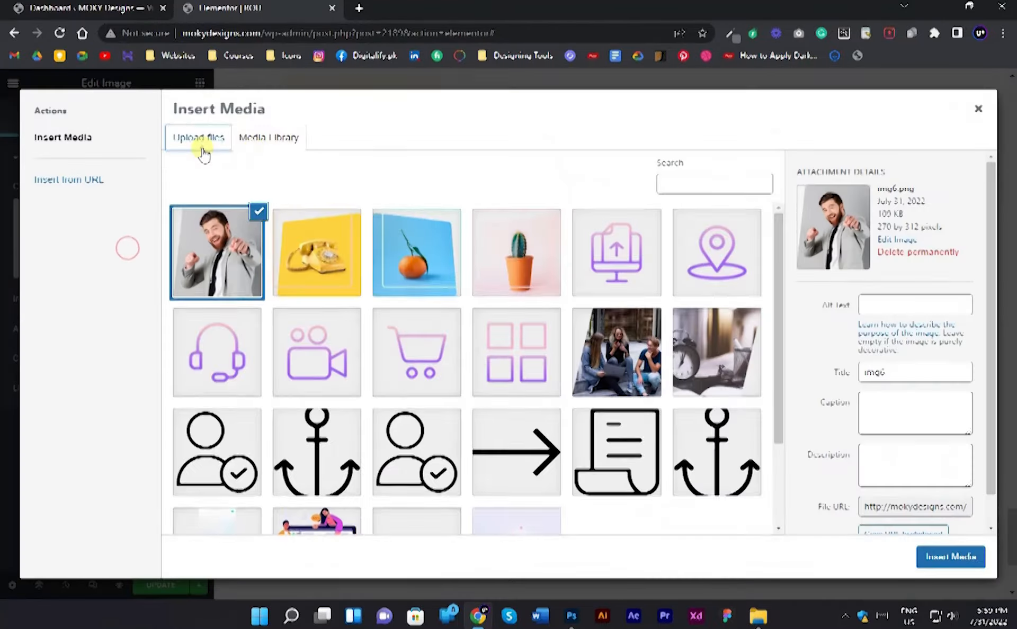
left_click(201, 141)
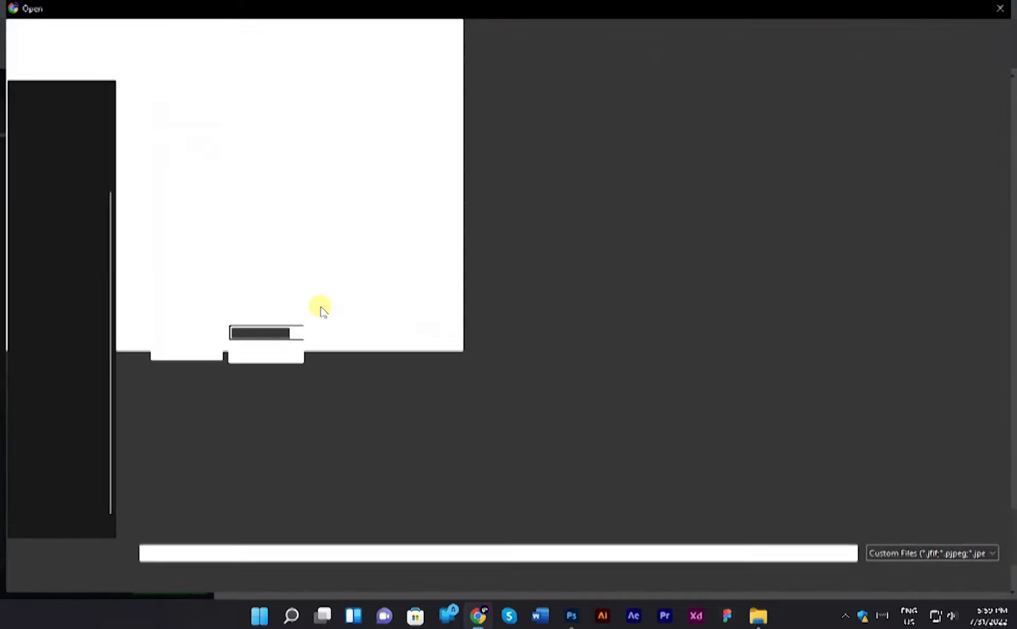
left_click(232, 242)
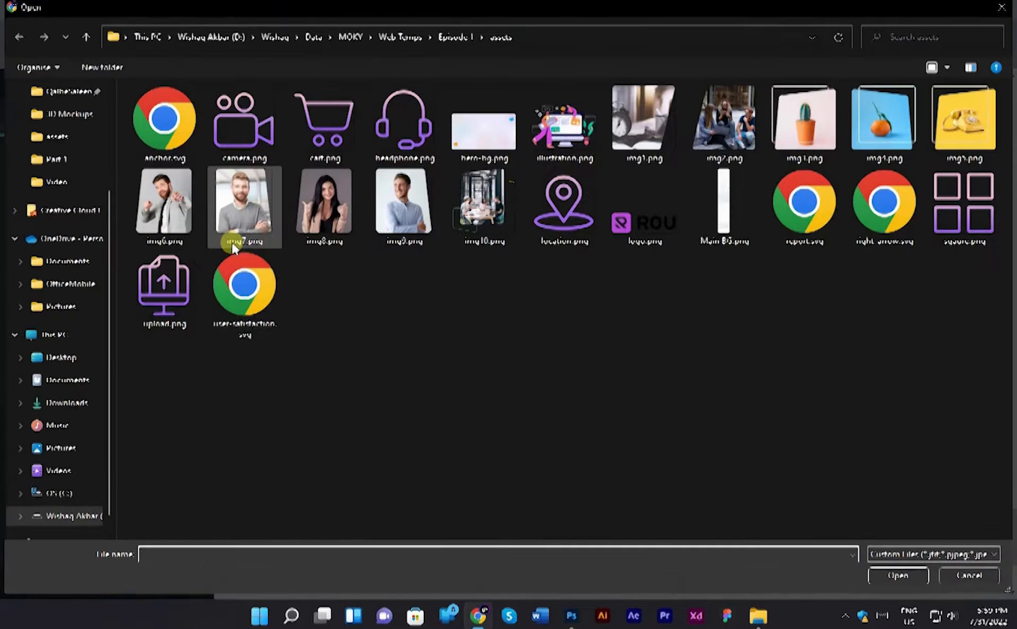
double_click(232, 242)
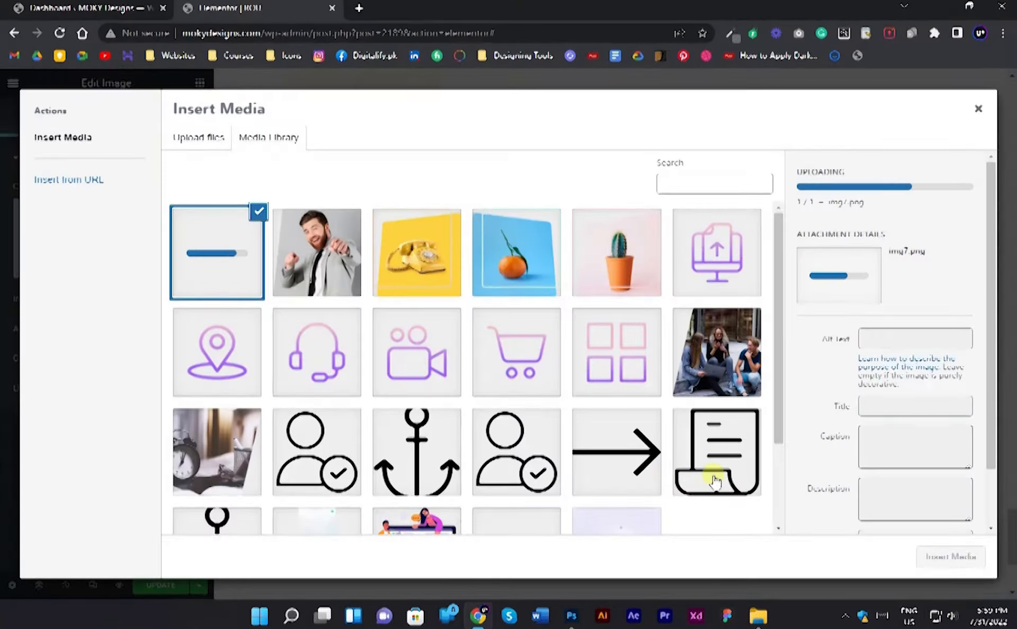
left_click(947, 554)
Replace the photo in the third team column by uploading img8.png from the assets folder and inserting it.
left_click(92, 212)
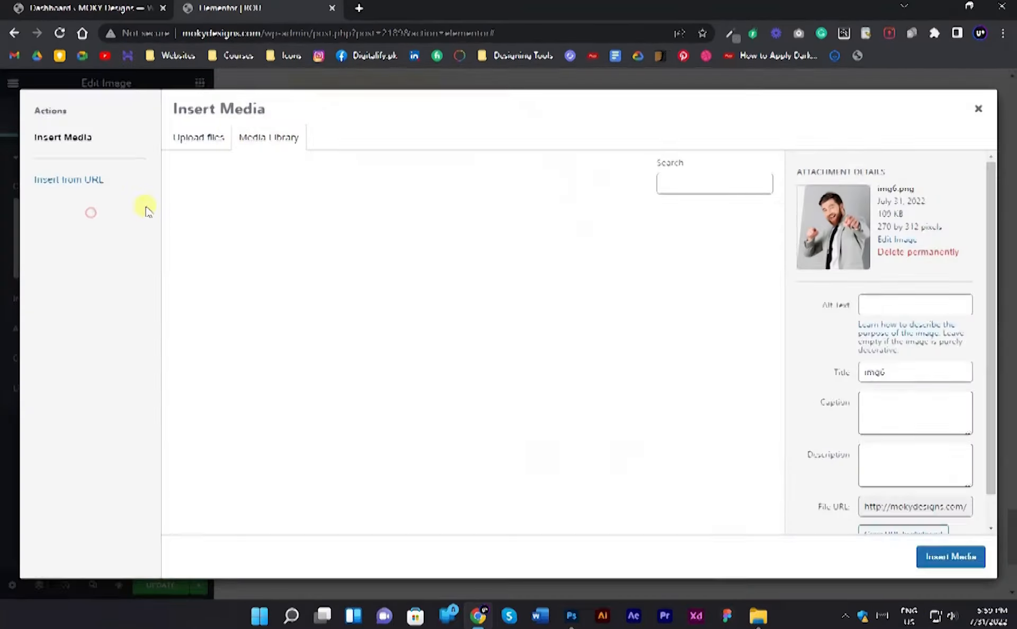
left_click(228, 138)
left_click(627, 347)
double_click(318, 209)
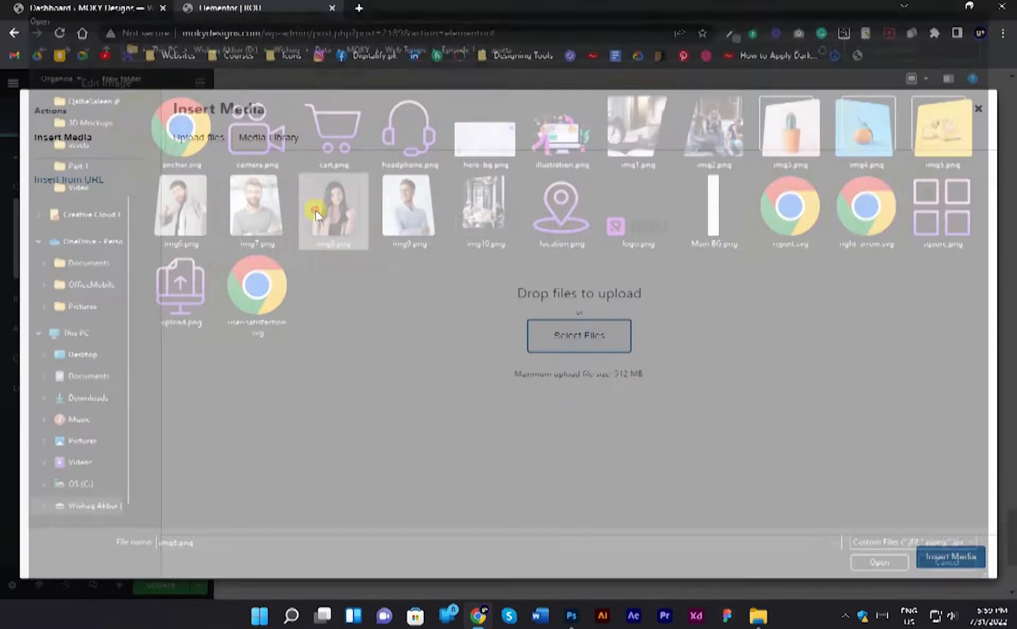
left_click(951, 557)
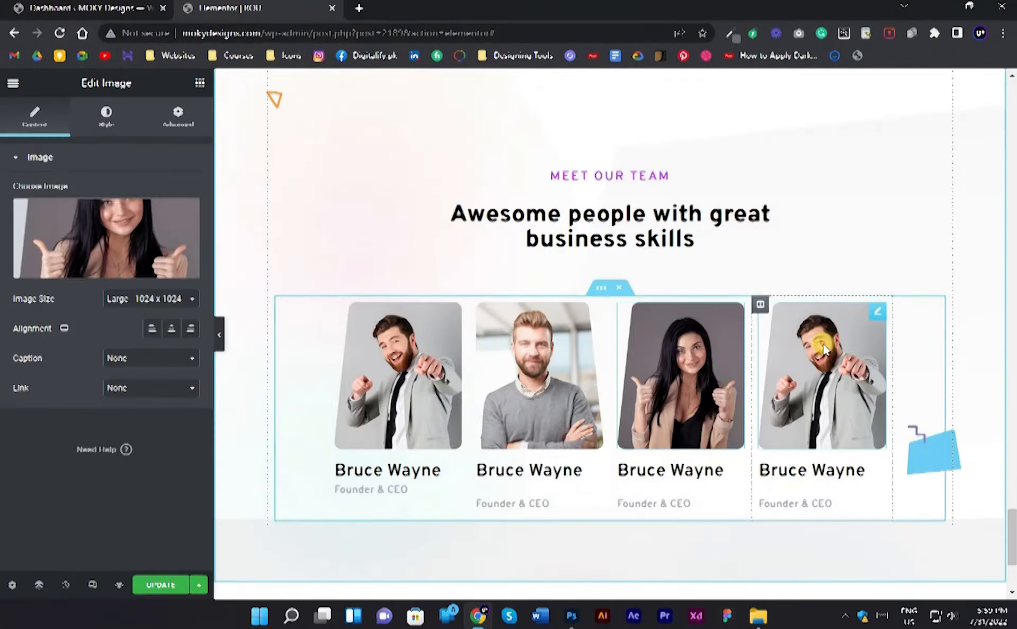
Replace the photo in the fourth team column by uploading img9.png from the assets folder and inserting it.
left_click(91, 214)
left_click(176, 140)
left_click(553, 347)
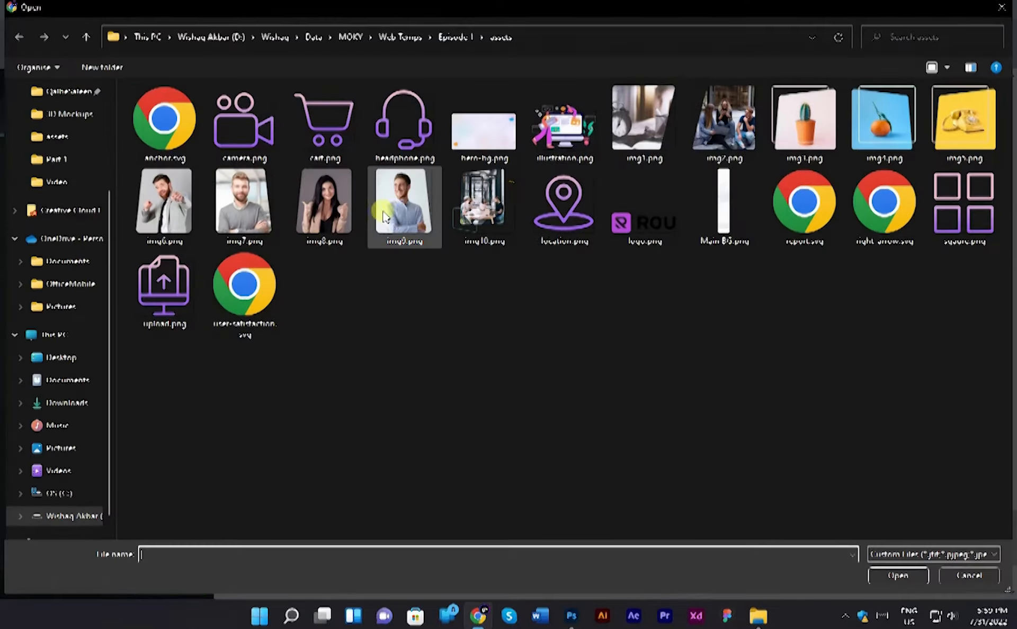
double_click(394, 209)
left_click(957, 555)
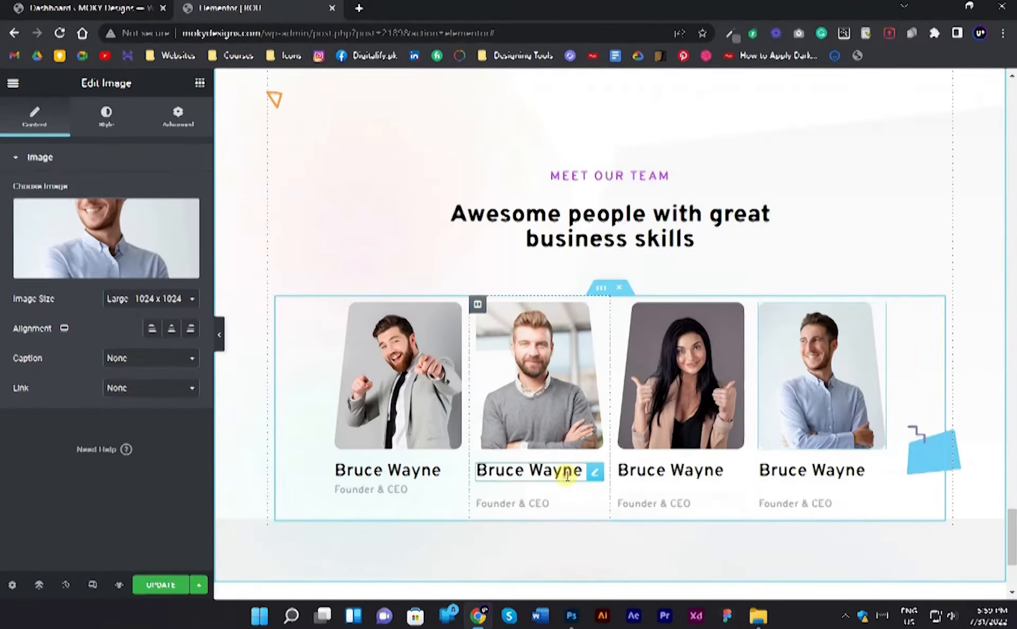
Copy the second team member's name from the Photoshop design into the heading of the second team column in Elementor.
key("alt+Tab")
double_click(356, 459)
left_click(610, 284)
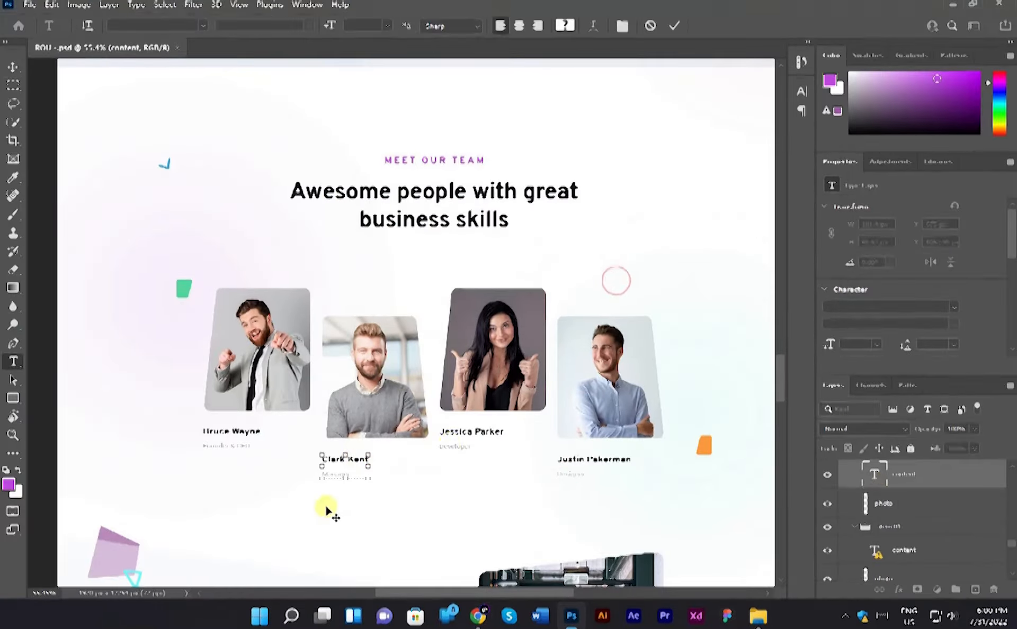
scroll(325, 493, "up", 2)
scroll(342, 456, "up", 3)
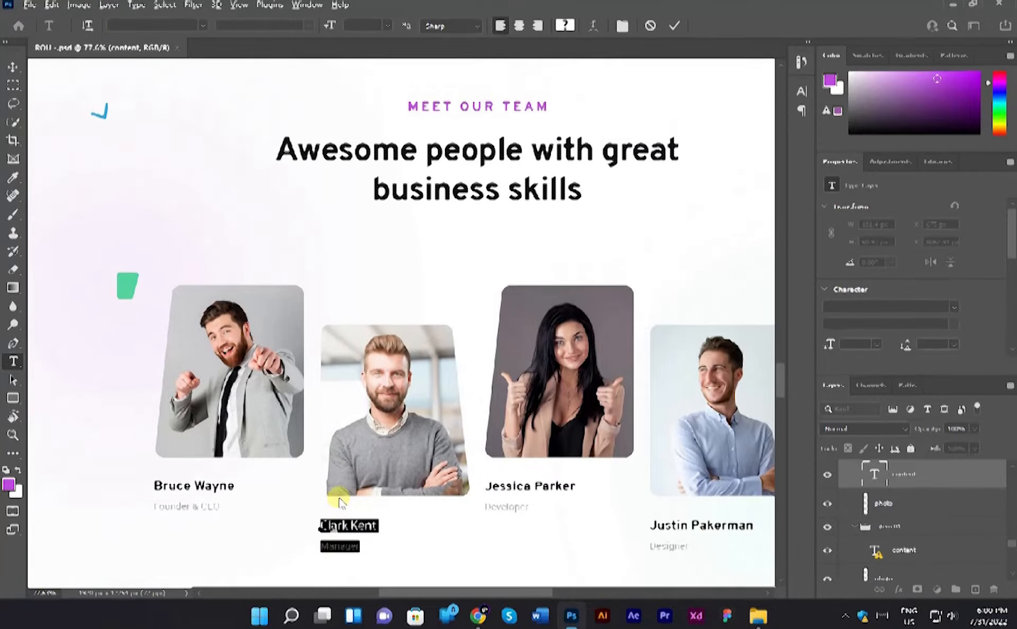
scroll(343, 526, "up", 4)
scroll(343, 525, "down", 3)
left_click(388, 354)
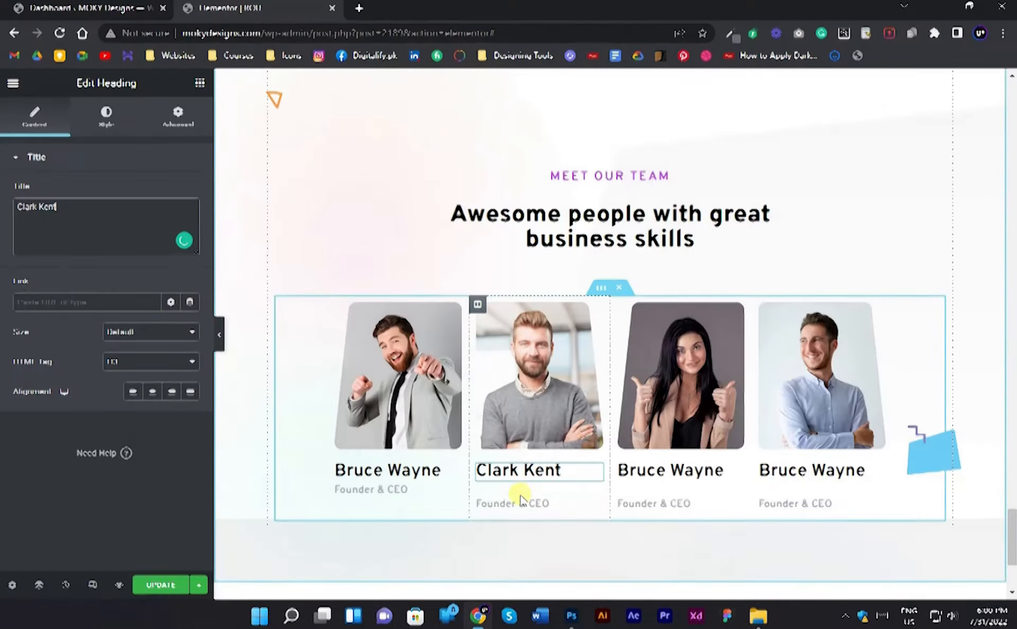
Replace the role text in the second team column with Manager.
left_click(518, 502)
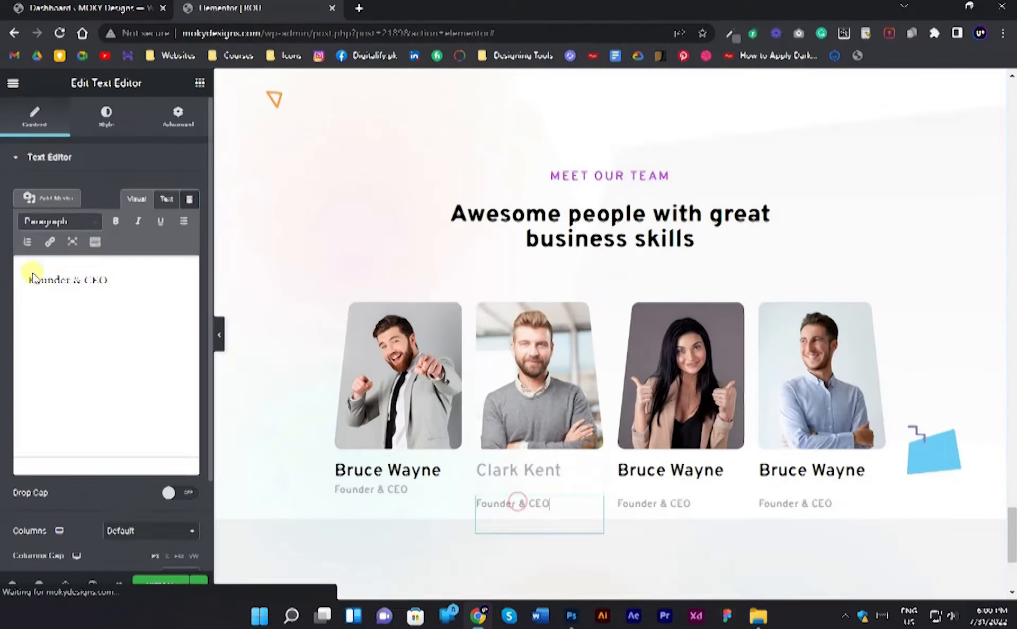
triple_click(135, 290)
type("Manager")
left_click(164, 200)
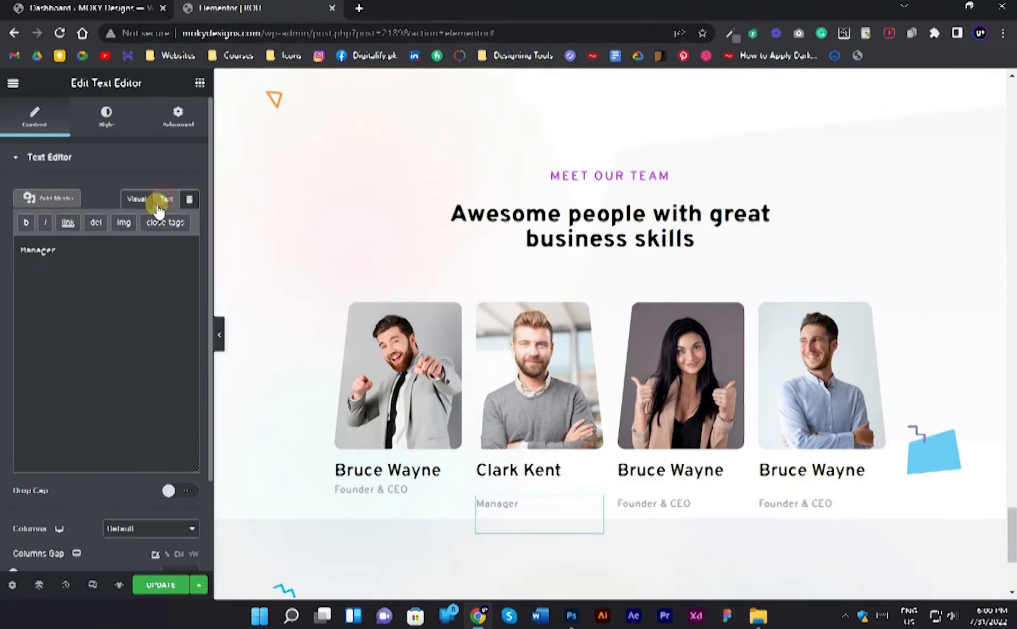
scroll(569, 283, "down", 1)
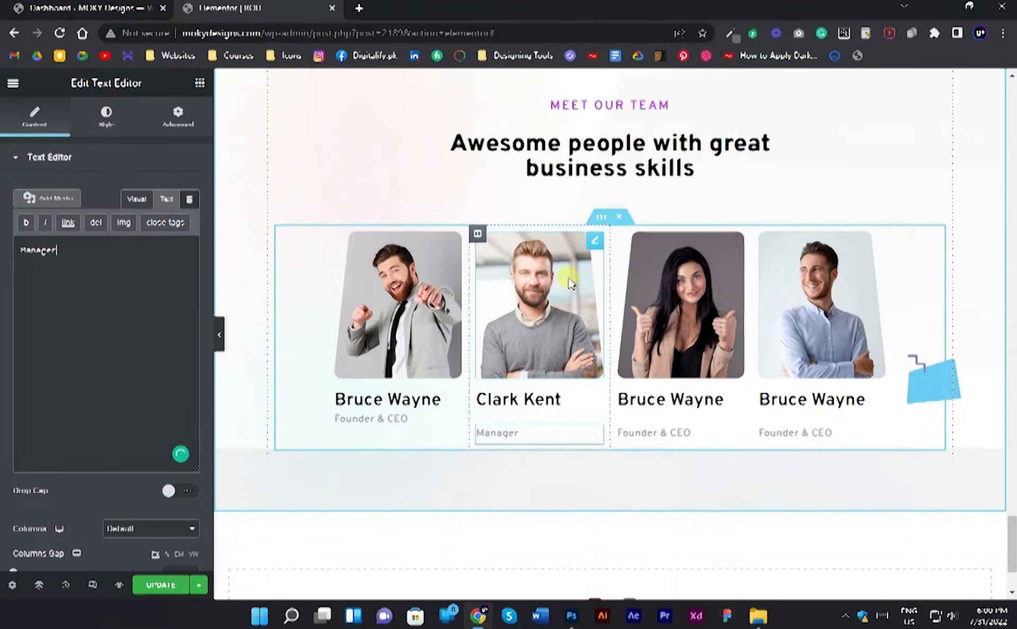
Copy the third team member's name from the Photoshop design into the heading of the third team column in Elementor.
key("alt+Tab")
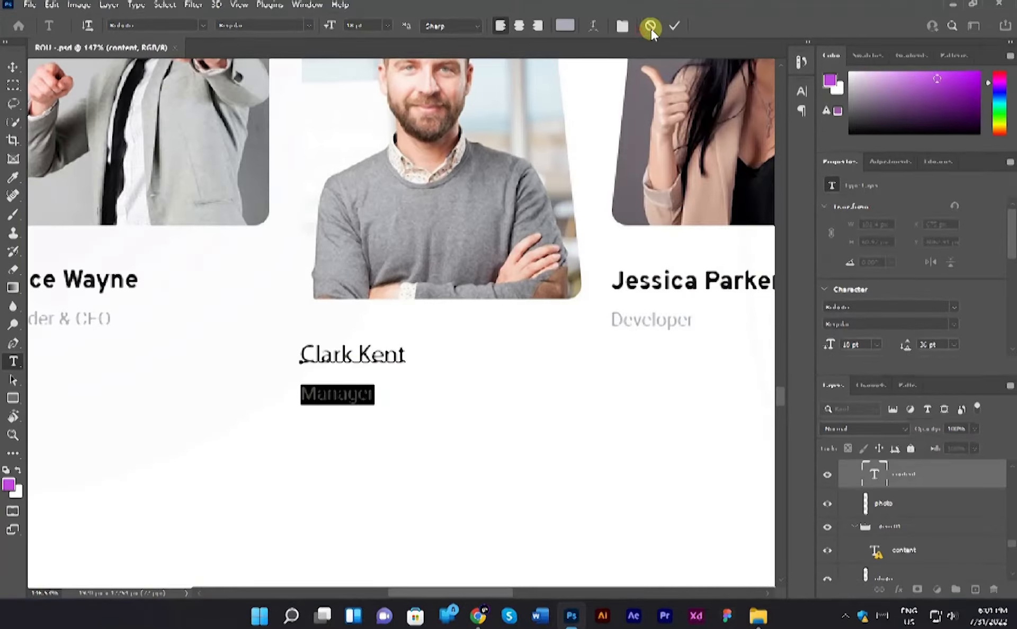
left_click_drag(591, 359, 427, 249)
double_click(483, 172)
left_click(605, 284)
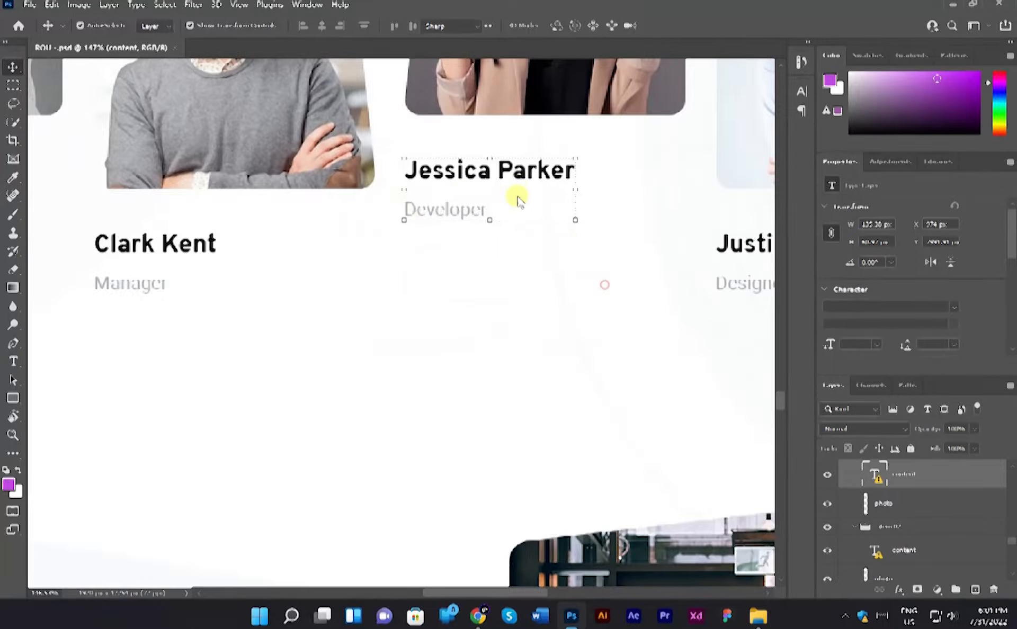
key("ctrl+c")
key("alt+Tab")
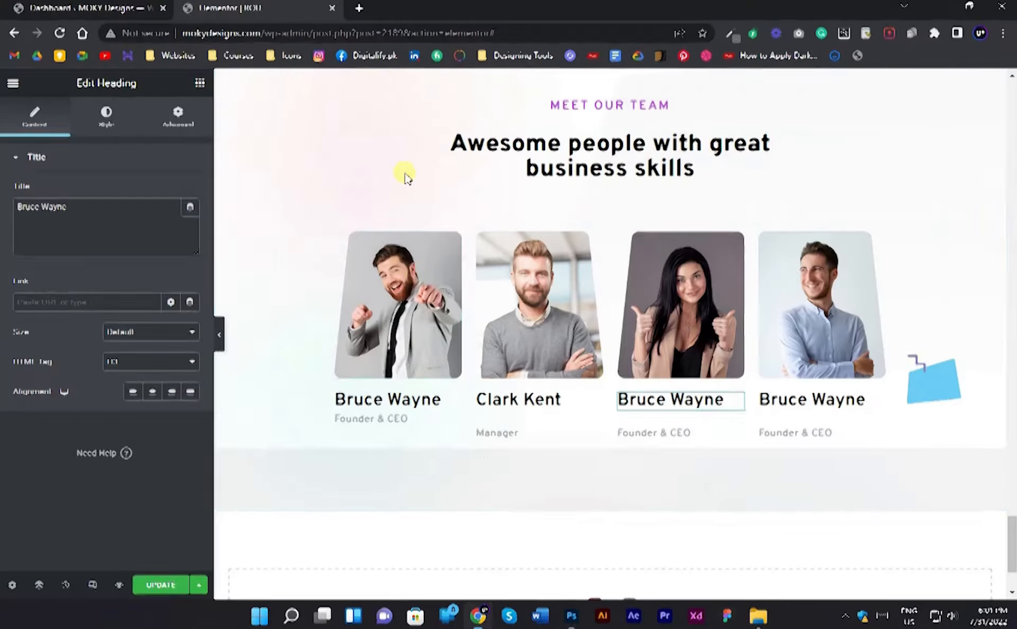
left_click(129, 238)
key("ctrl+a")
key("ctrl+v")
Copy the role Developer from the Photoshop design and replace the third column's role text in Elementor with it.
key("alt+Tab")
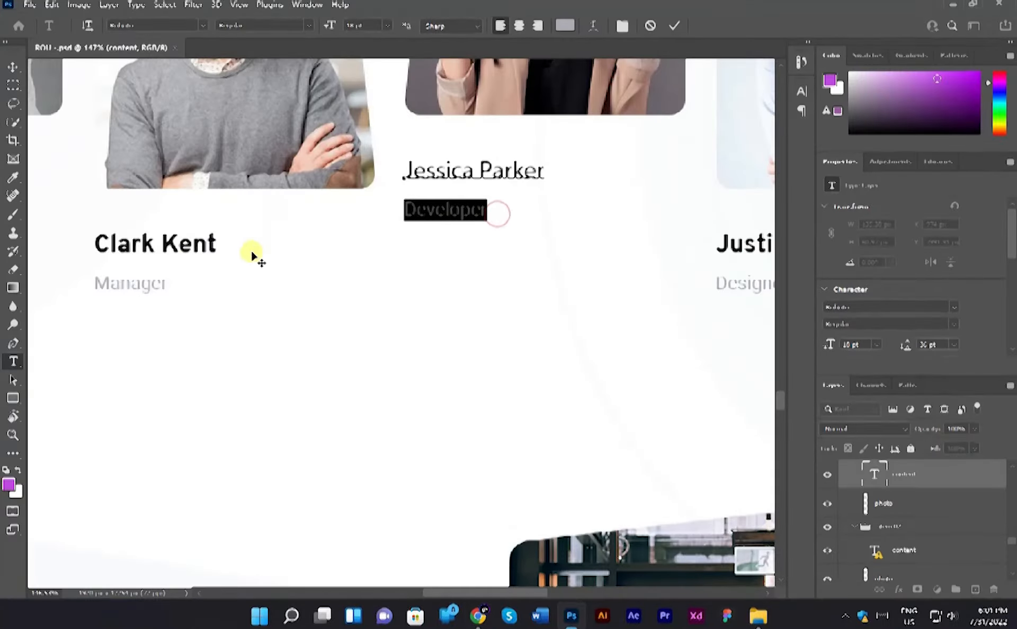
key("ctrl+c")
key("alt+Tab")
left_click(647, 440)
left_click(167, 199)
left_click(124, 265)
key("ctrl+a")
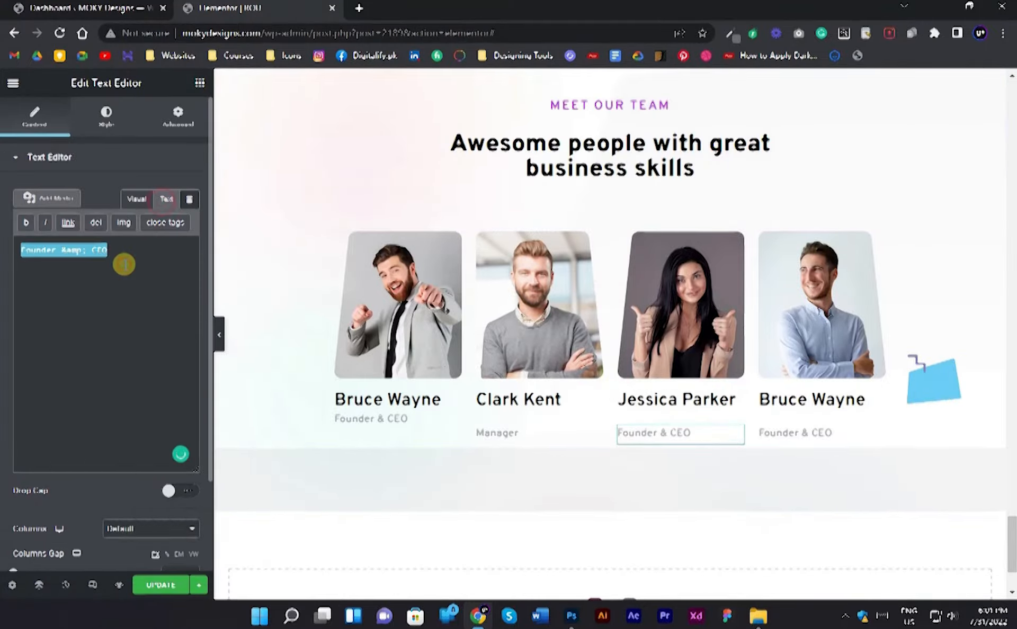
key("ctrl+v")
Copy the fourth team member's name from the Photoshop design into the heading of the fourth team column in Elementor.
key("alt+Tab")
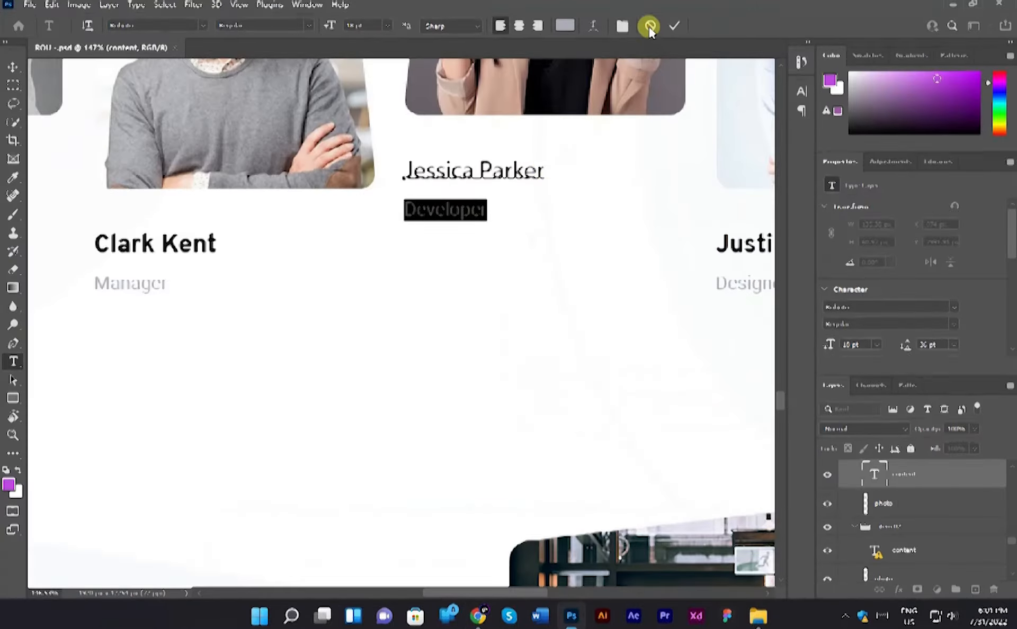
left_click_drag(655, 166, 340, 227)
key("alt+Tab")
key("alt+Tab")
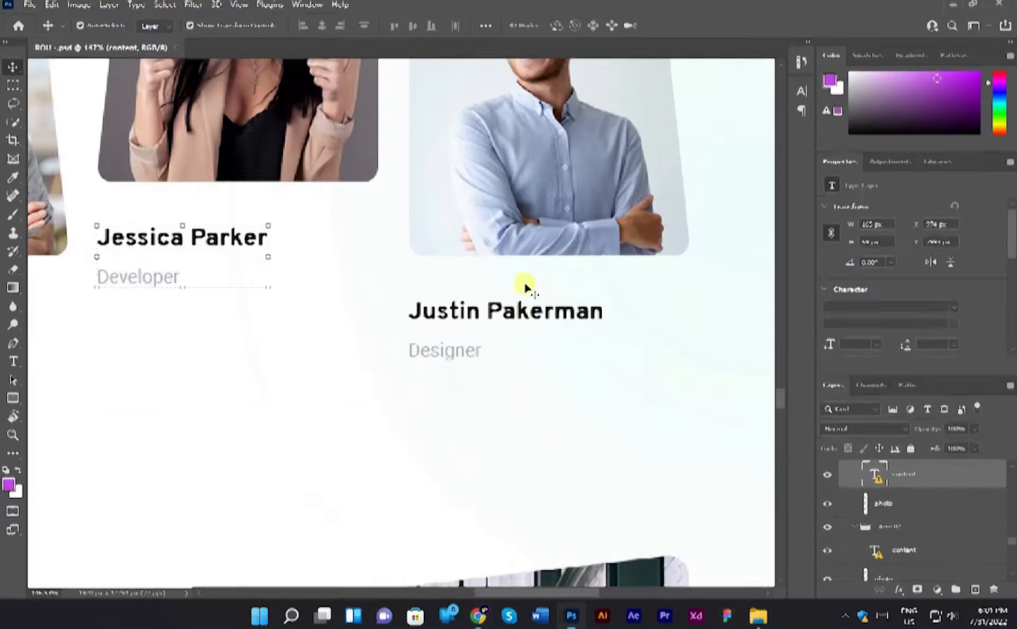
double_click(524, 317)
left_click(595, 284)
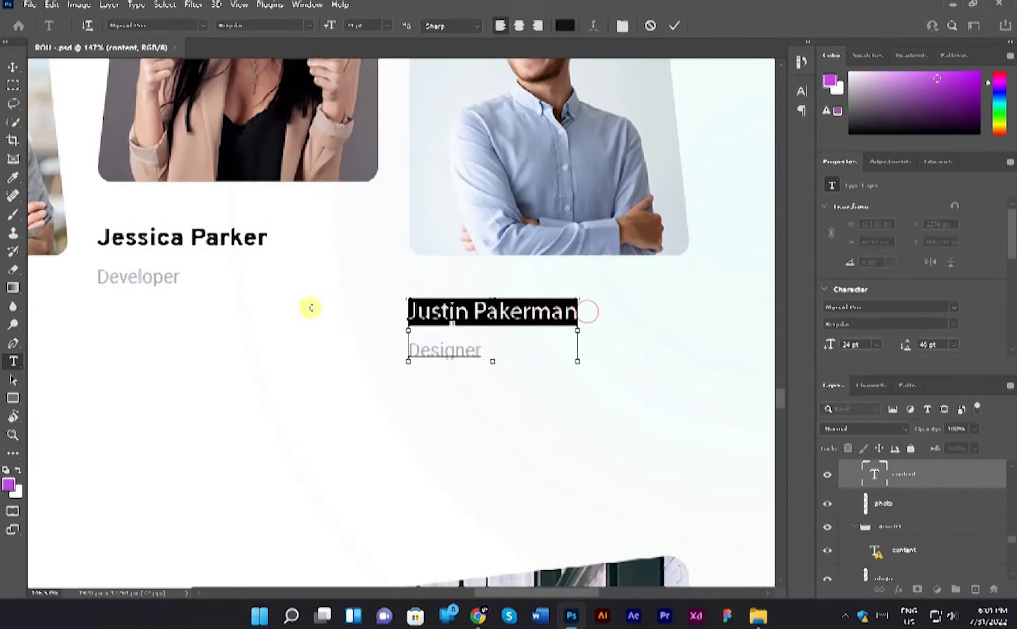
key("ctrl+c")
key("alt+Tab")
left_click(819, 395)
left_click(109, 236)
key("ctrl+a")
key("ctrl+v")
Copy the role Designer from the Photoshop design and replace the fourth column's role text in Elementor with it.
key("alt+Tab")
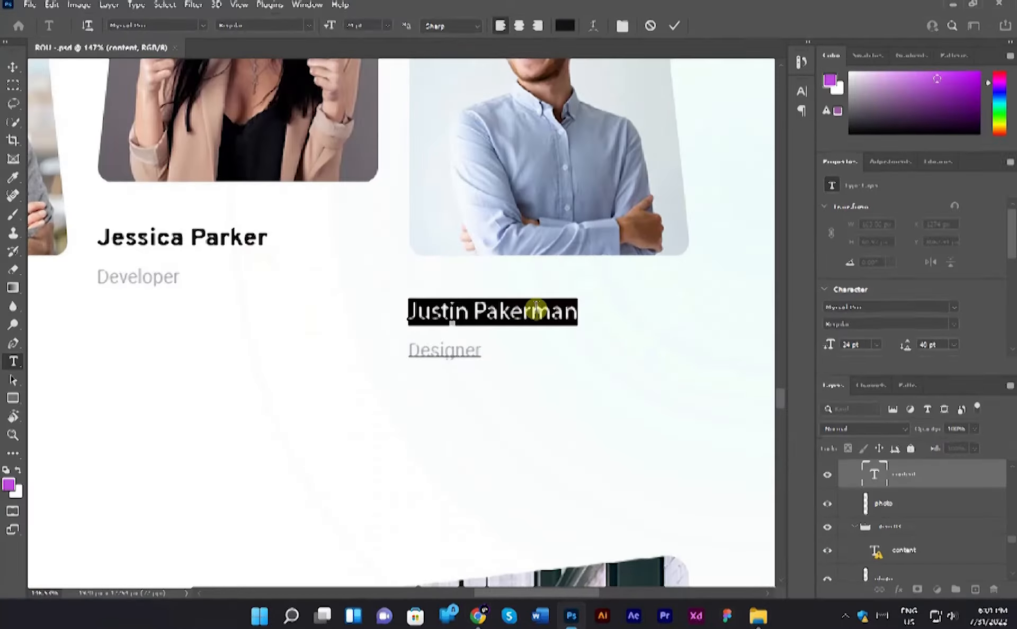
key("ctrl+c")
key("alt+Tab")
left_click(784, 447)
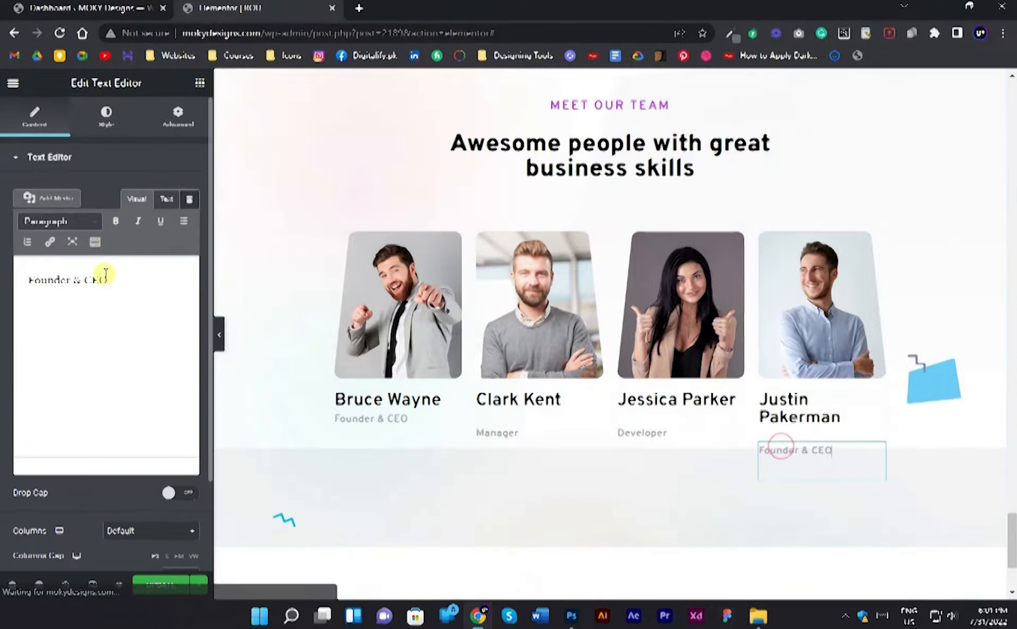
left_click(145, 258)
key("ctrl+a")
key("ctrl+v")
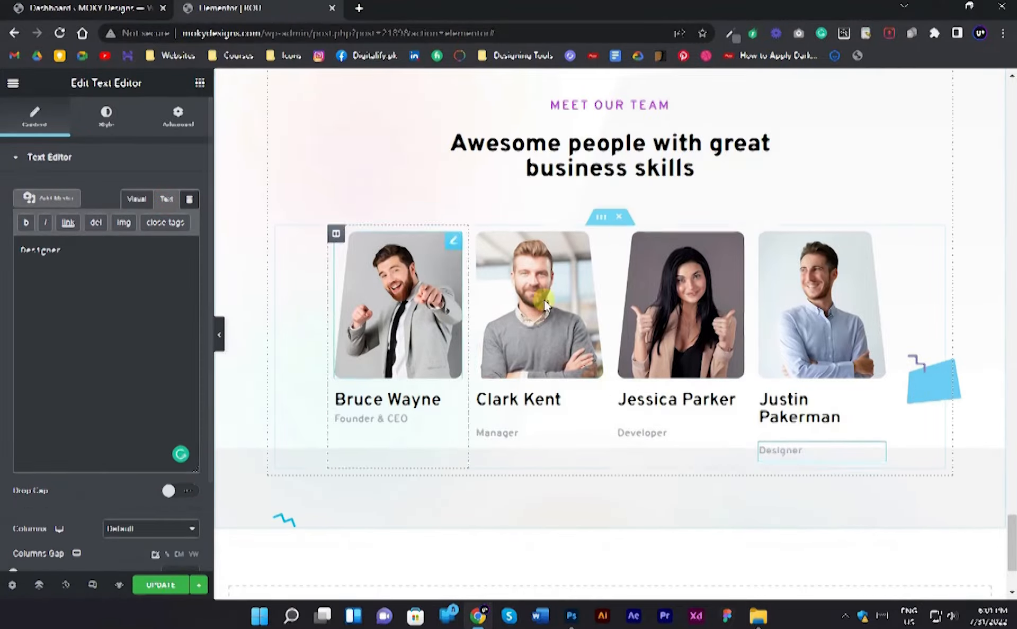
Set the first team member's name heading to HTML tag H4 with font weight 700.
left_click(376, 399)
left_click(34, 118)
left_click(151, 361)
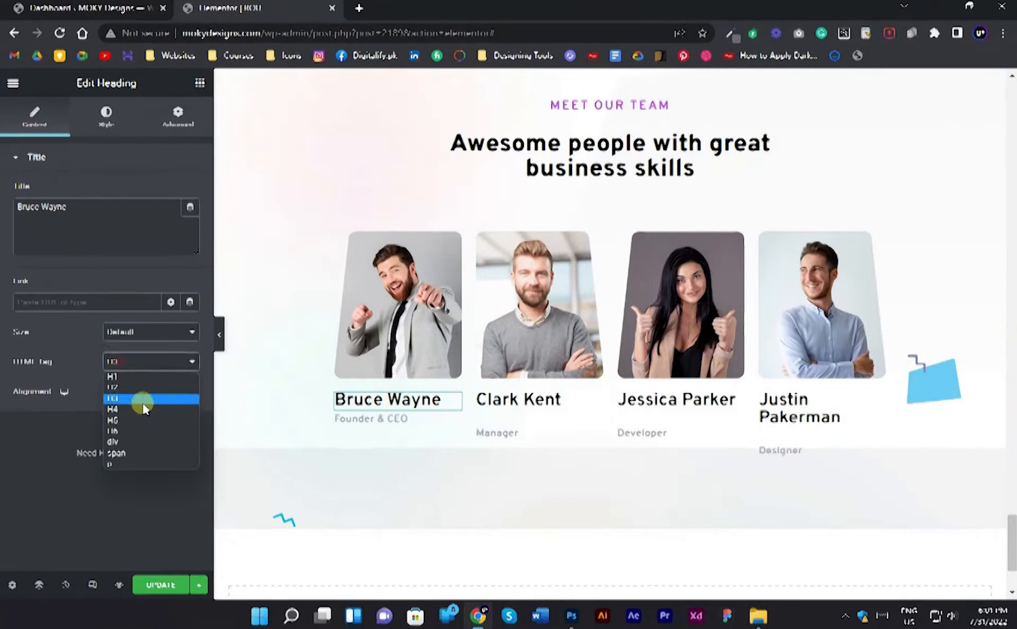
left_click(136, 406)
left_click(106, 125)
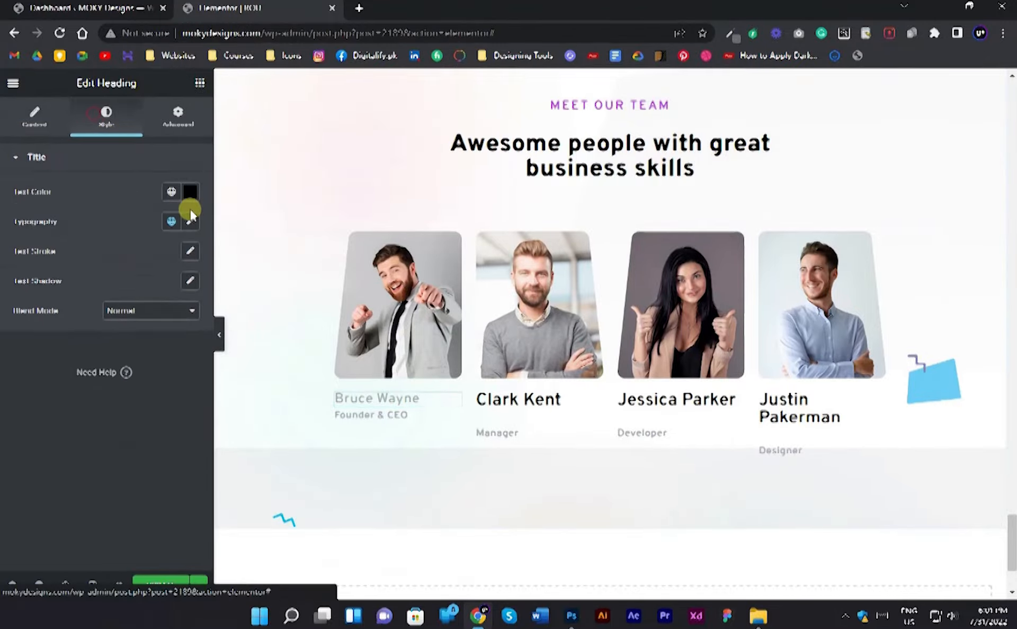
left_click(190, 222)
left_click(146, 362)
left_click(136, 430)
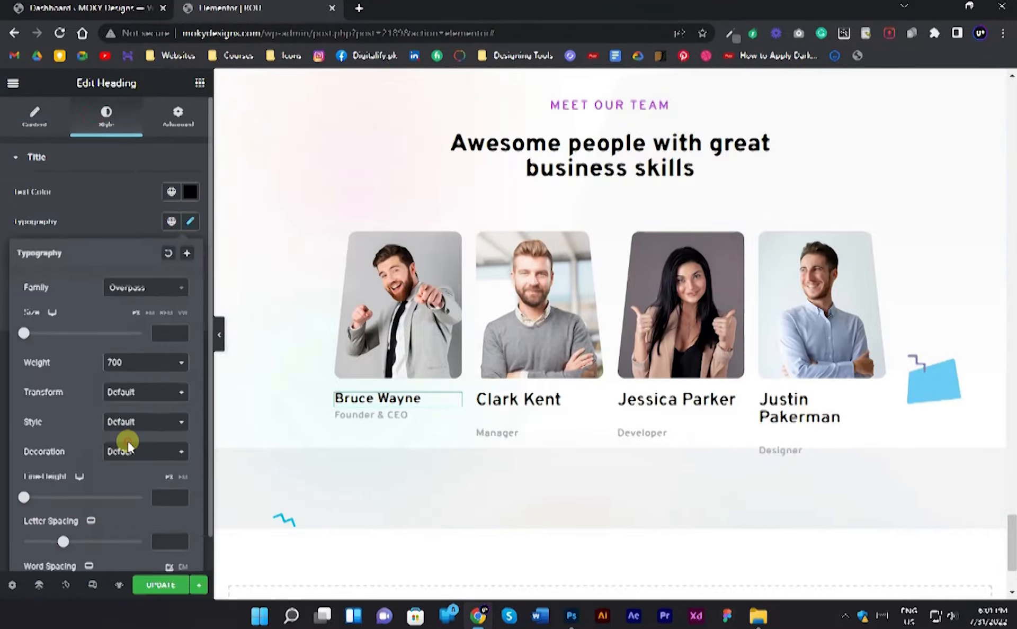
Set the second team member's name heading to HTML tag H4 with font weight 700.
left_click(508, 399)
left_click(144, 362)
left_click(108, 127)
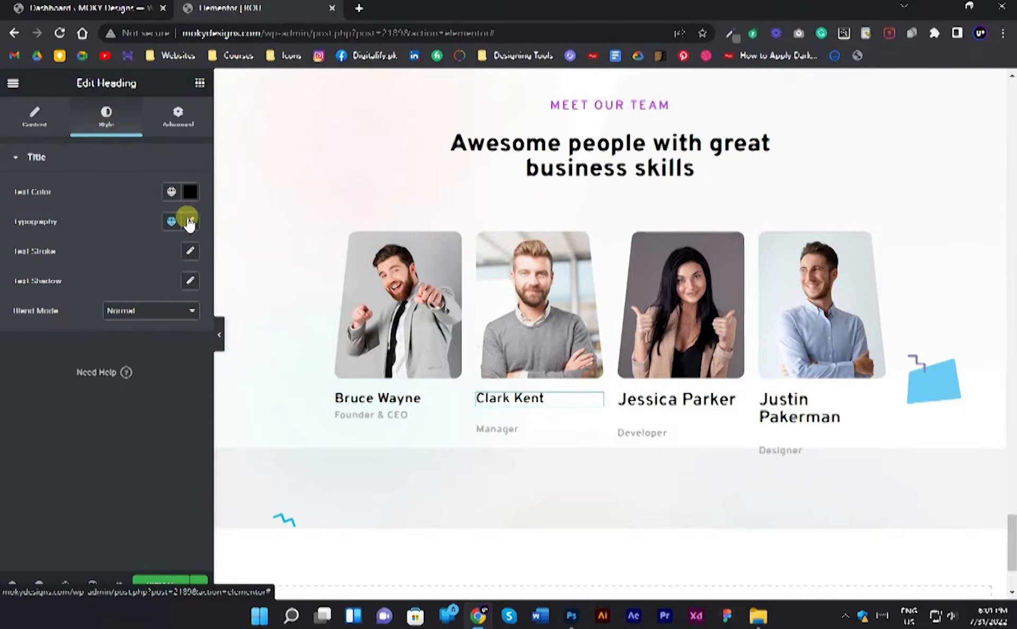
left_click(190, 222)
left_click(159, 362)
left_click(149, 411)
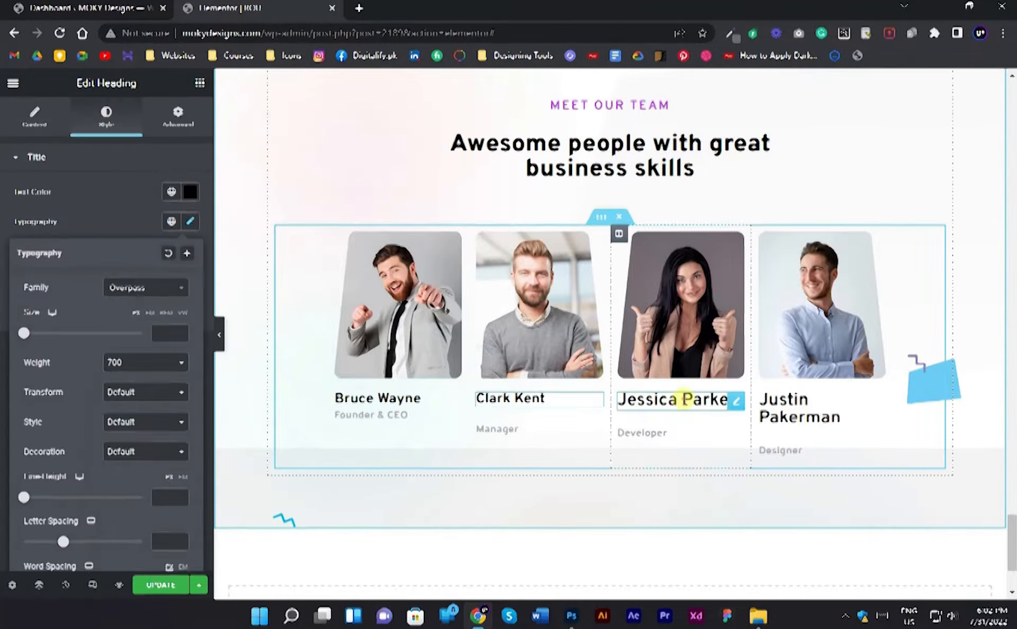
Set the third team member's name heading to HTML tag H4 with font weight 700.
left_click(717, 399)
left_click(61, 123)
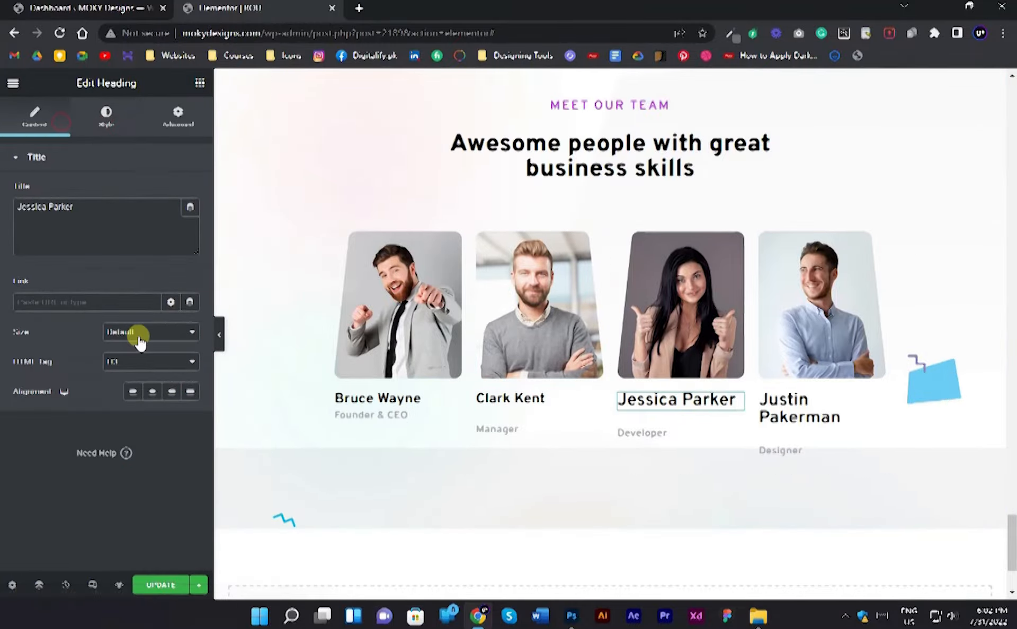
left_click(123, 134)
left_click(190, 221)
left_click(159, 362)
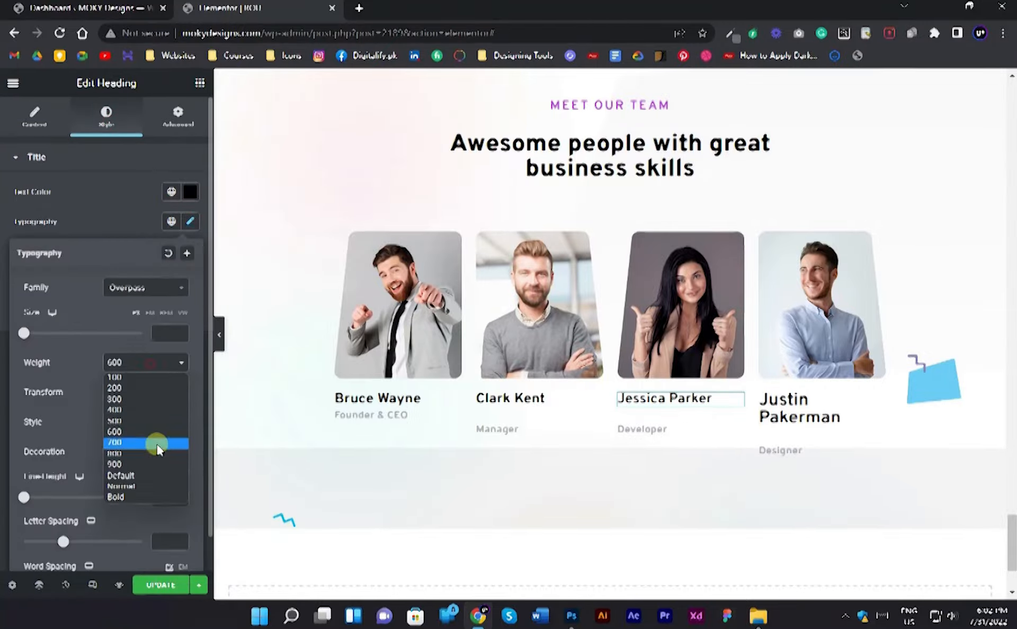
left_click(151, 412)
Set the fourth team member's name heading to HTML tag H4 with font weight 700.
left_click(778, 405)
left_click(105, 127)
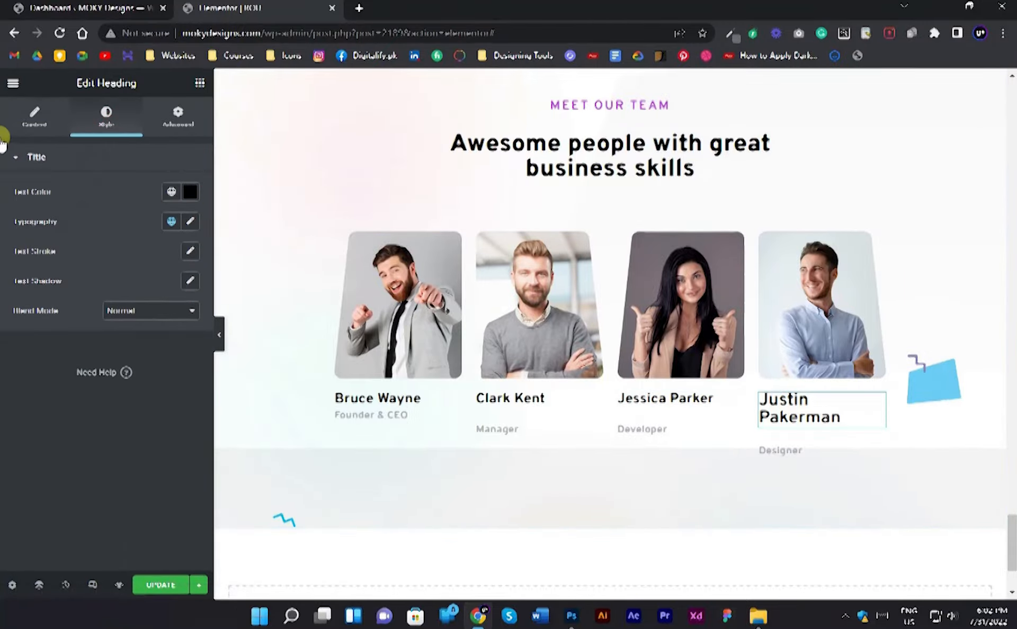
left_click(35, 117)
left_click(151, 361)
left_click(136, 408)
left_click(88, 123)
left_click(190, 222)
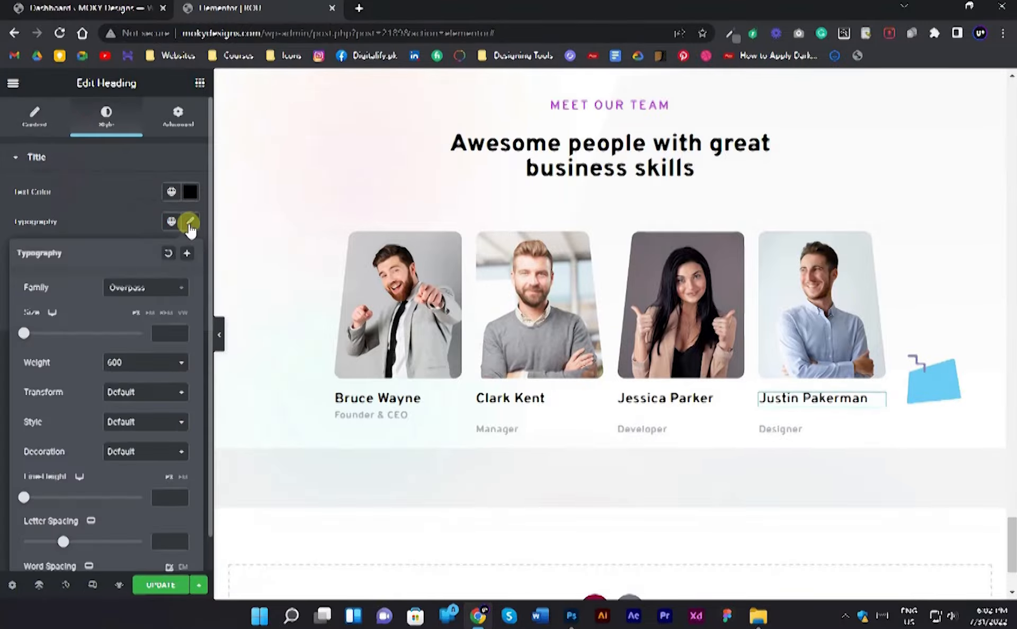
left_click(139, 362)
left_click(141, 443)
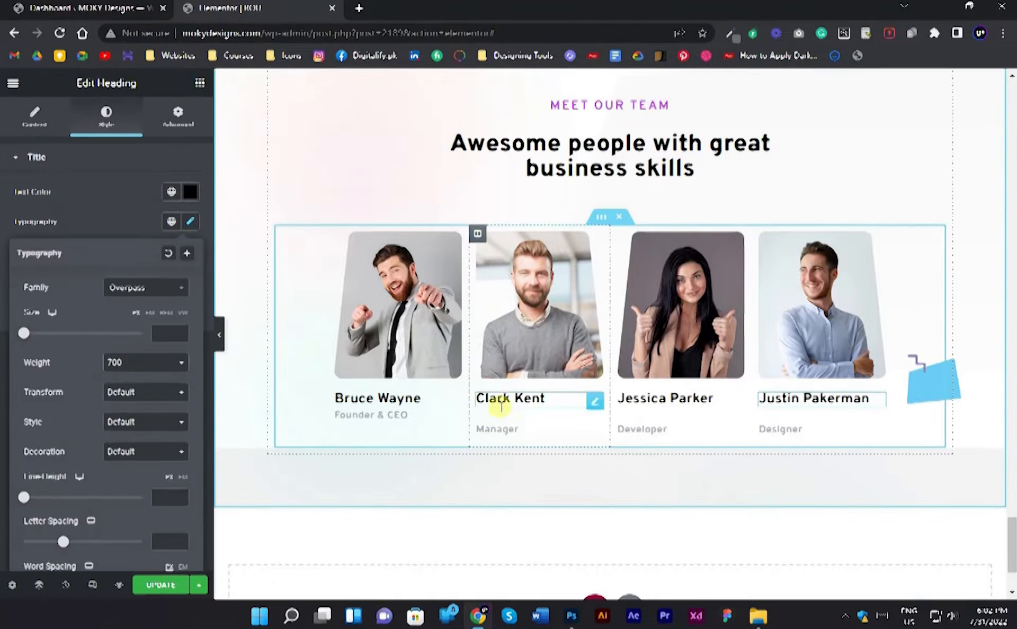
Inspect the second team member's name heading in DevTools and copy its unique class elementor-element-d0c0a68.
left_click(510, 427)
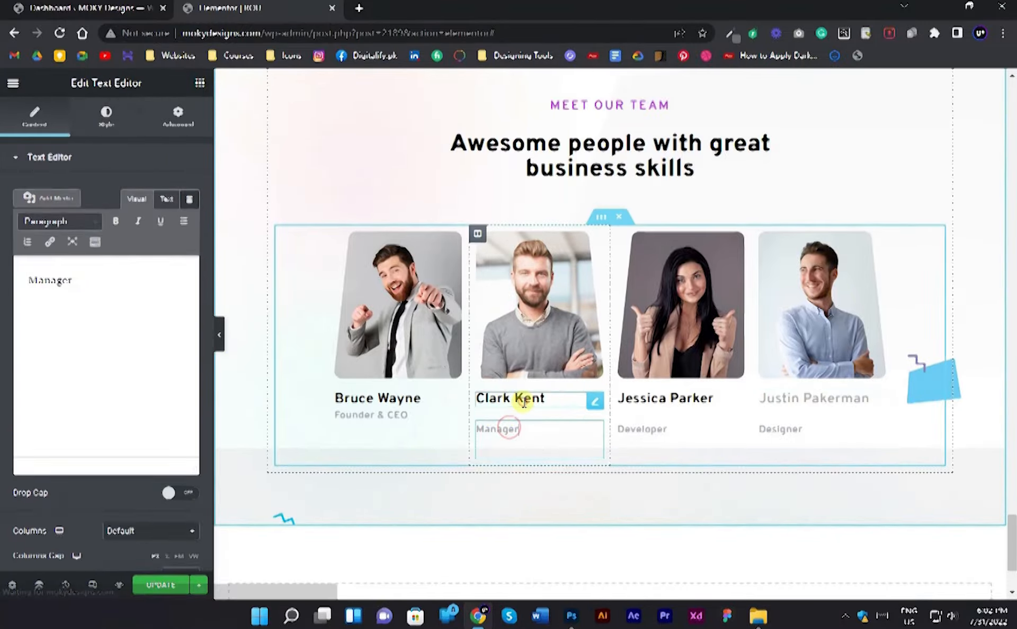
right_click(523, 406)
left_click(219, 335)
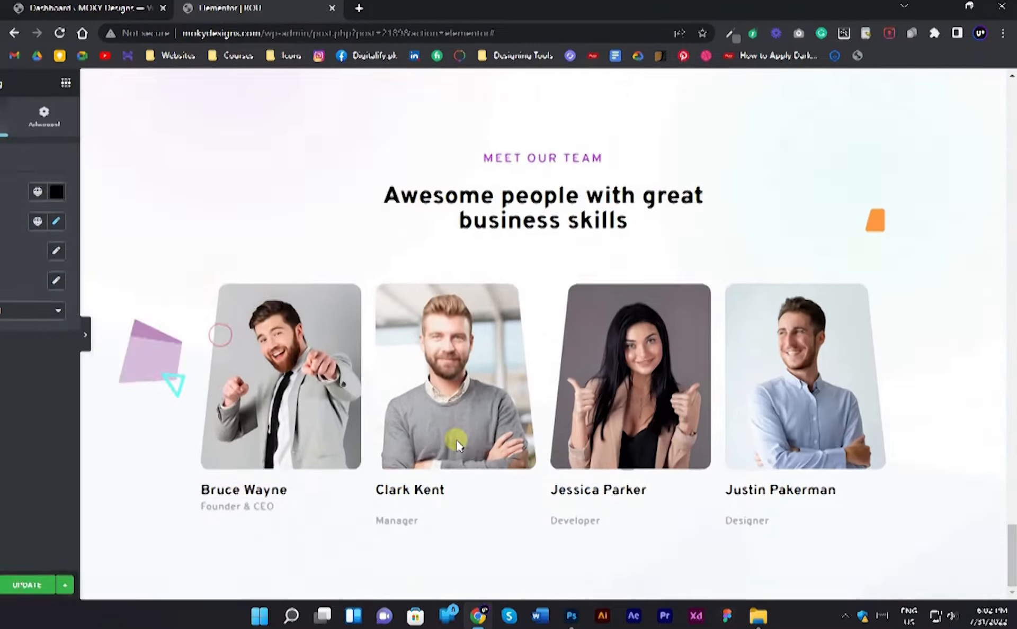
right_click(358, 503)
left_click(392, 483)
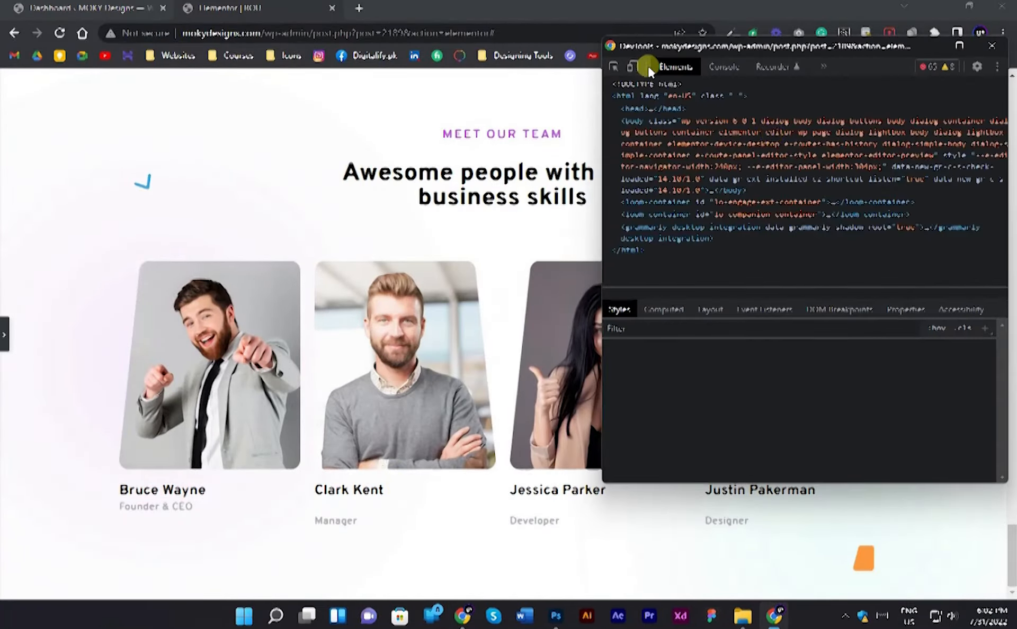
left_click(822, 109)
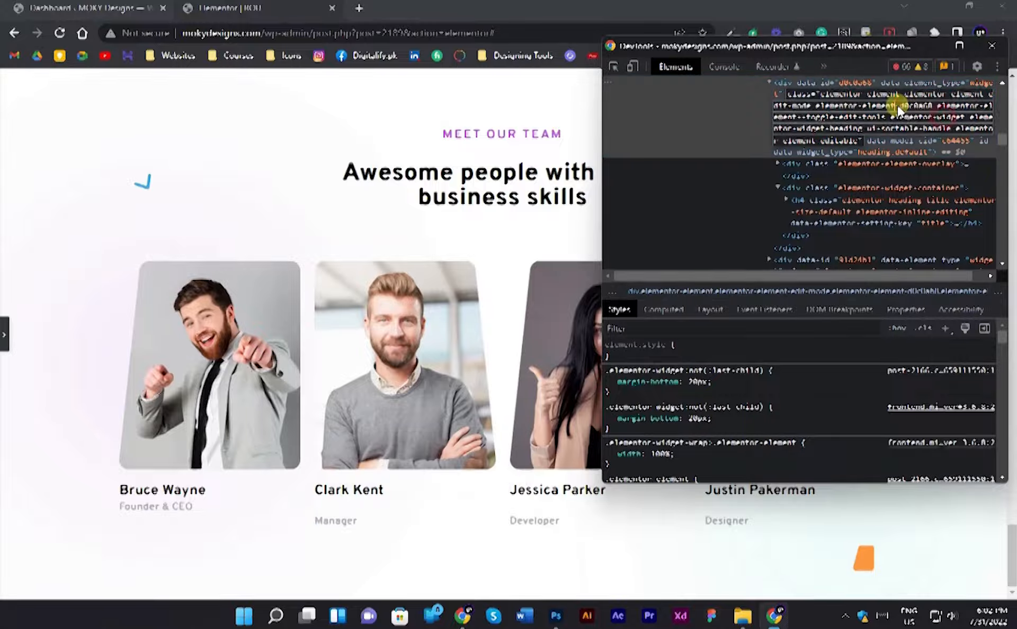
key("F12")
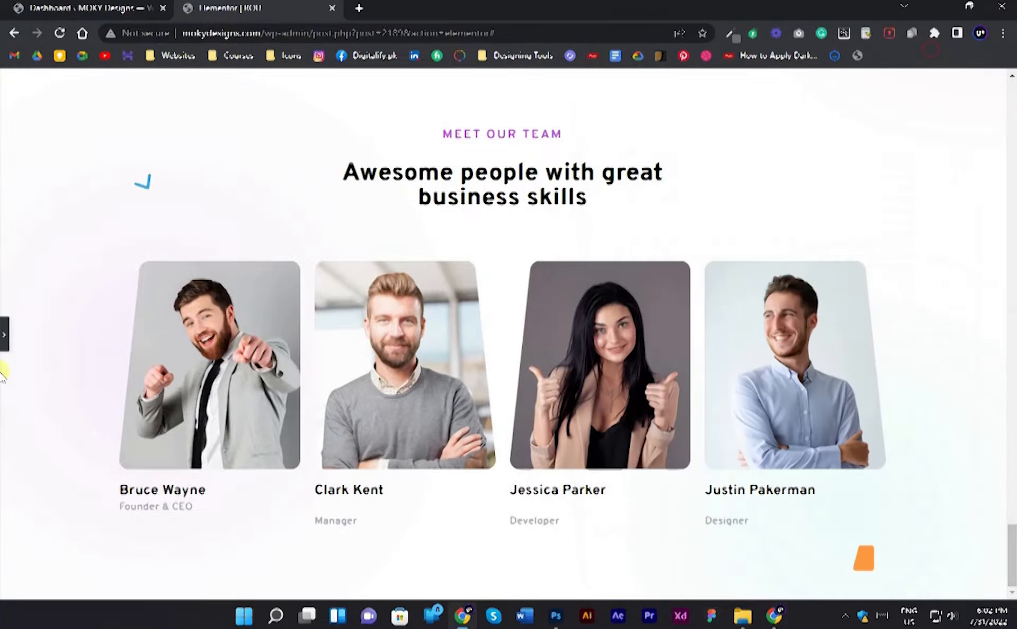
Change the second name heading's custom CSS so its margin: 0 rule targets the class .elementor-element-d0c0a68.
scroll(335, 455, "down", 4)
left_click(5, 335)
left_click(178, 116)
scroll(33, 418, "down", 5)
left_click(43, 467)
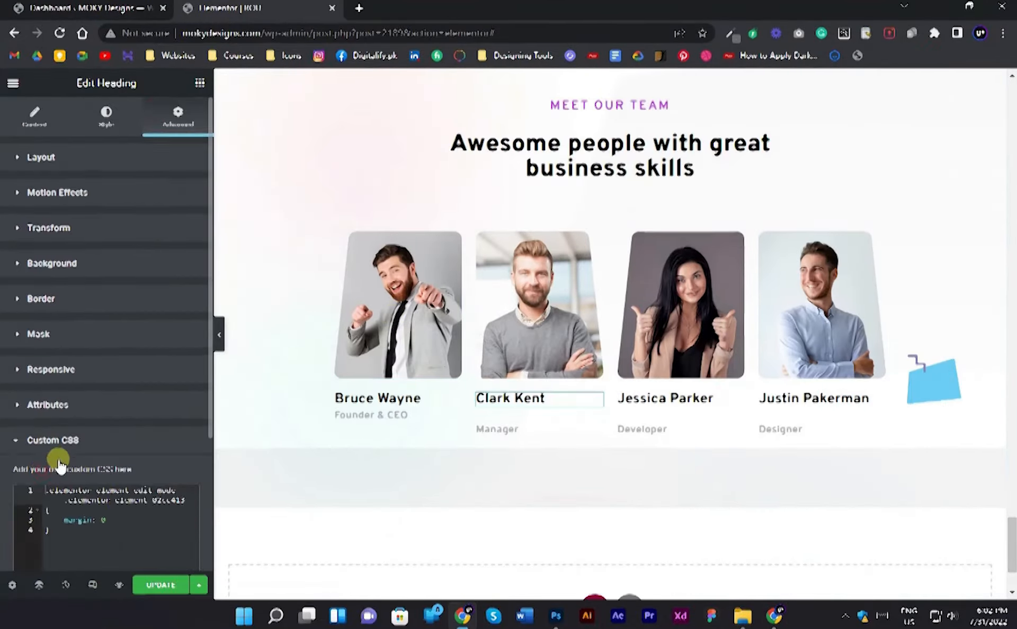
Inspect the third team member's name heading in DevTools and copy its unique class elementor-element-aab61d6.
left_click(650, 399)
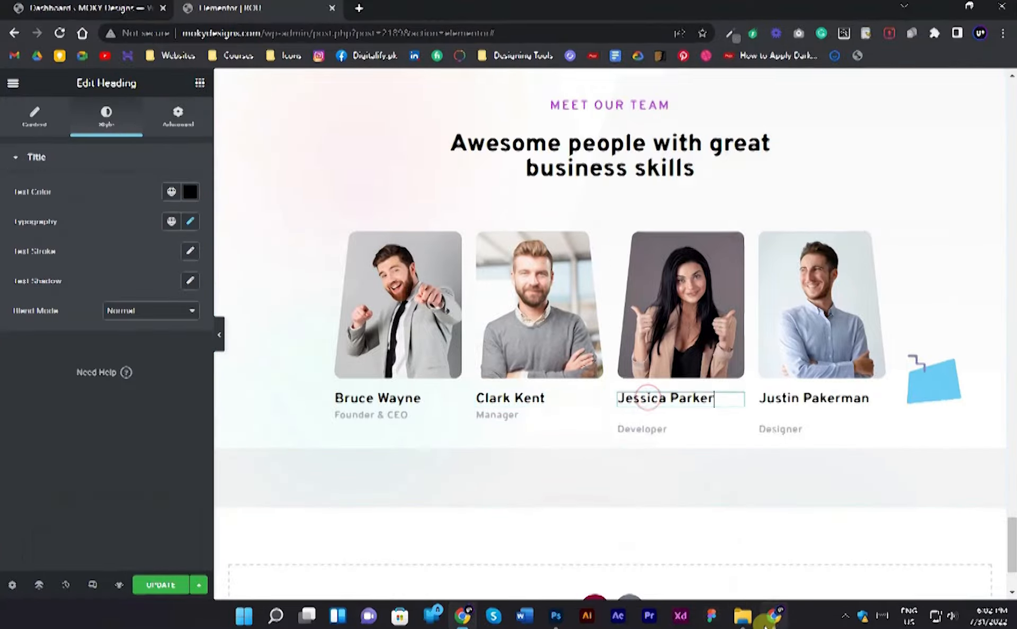
left_click(775, 617)
left_click_drag(719, 47, 156, 139)
left_click(51, 160)
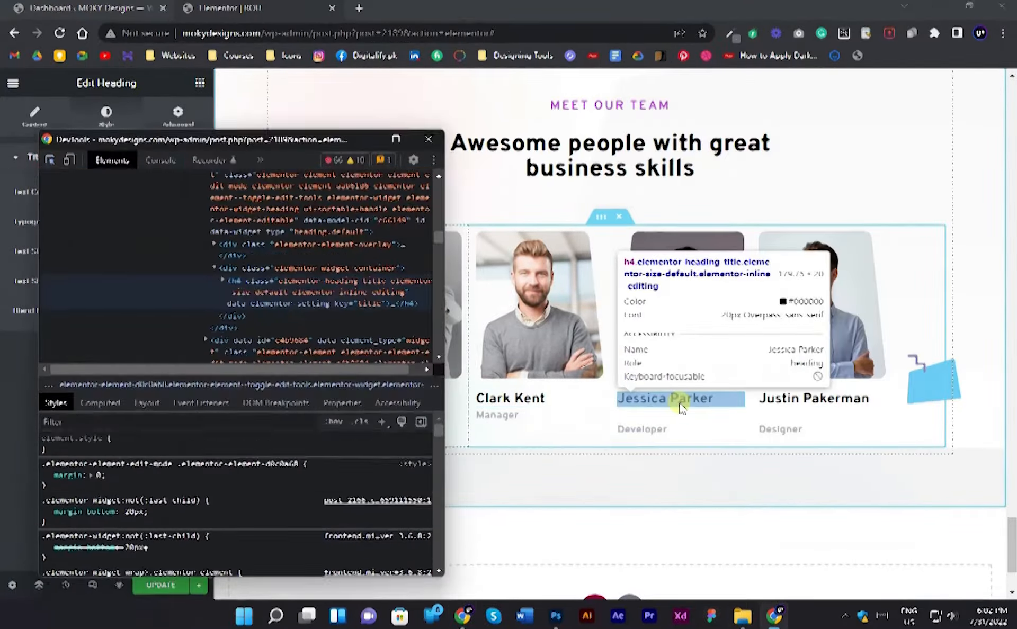
left_click(679, 403)
left_click(302, 190)
double_click(273, 206)
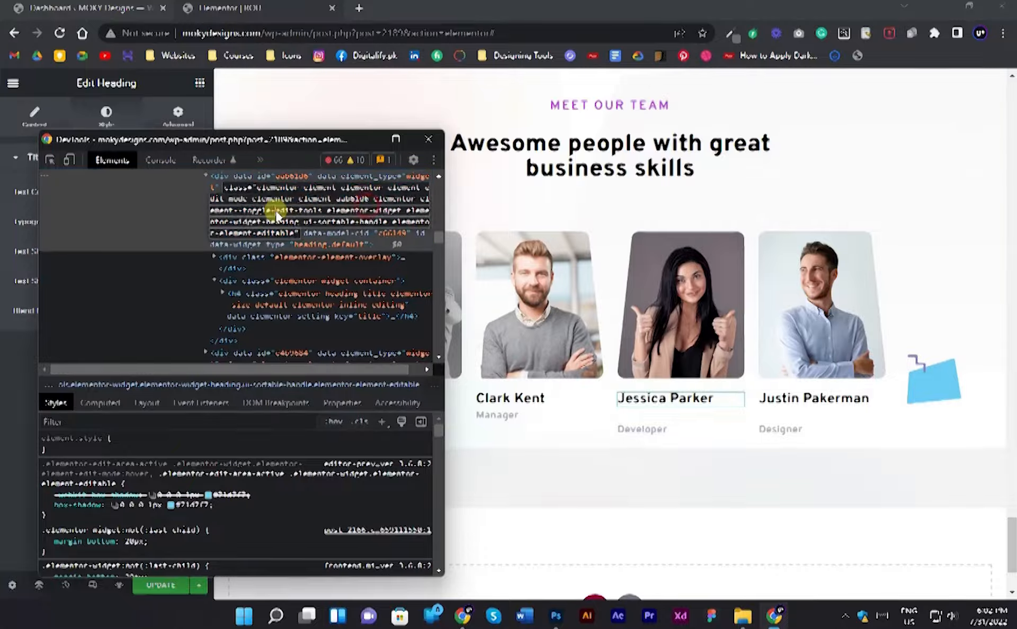
Change the third name heading's custom CSS so its margin: 0 rule targets the class .elementor-element-aab61d6.
left_click(677, 399)
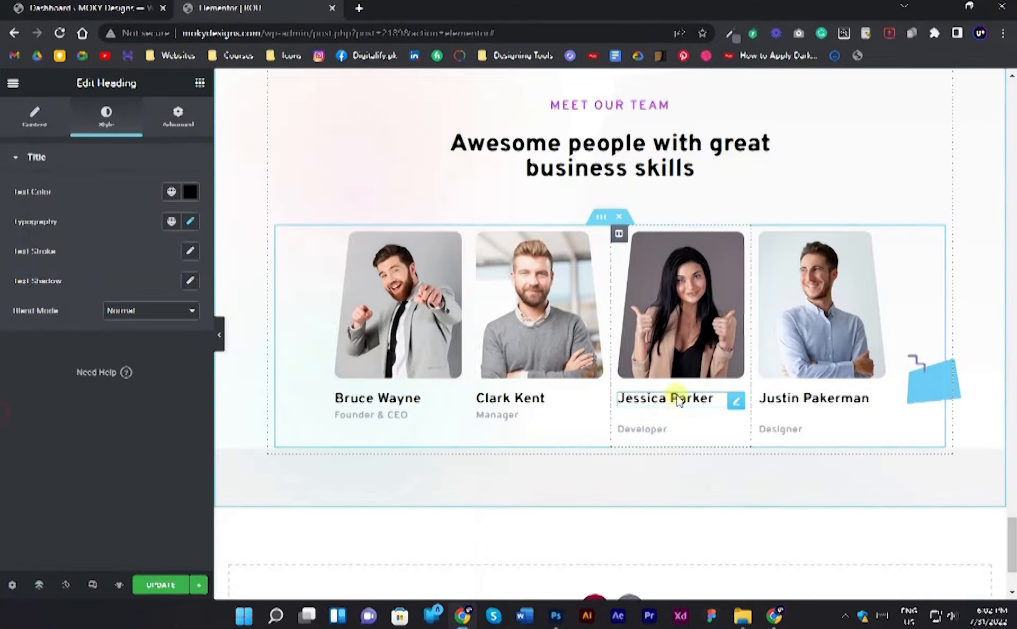
left_click(178, 119)
scroll(63, 466, "down", 5)
left_click(64, 472)
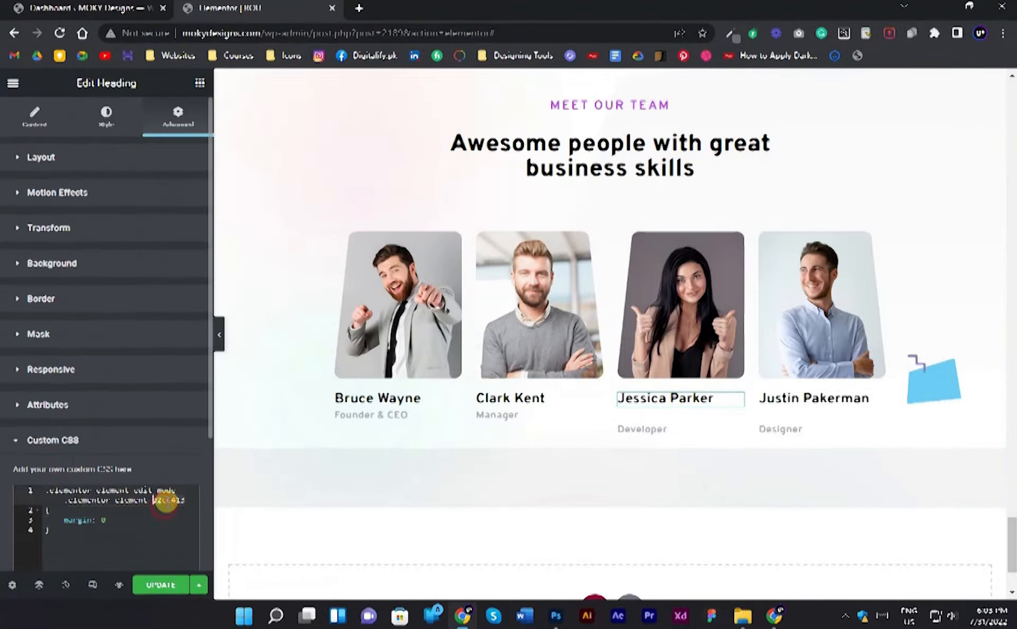
double_click(167, 501)
type("aab61d6")
Inspect the fourth team member's name heading in DevTools and copy its unique class elementor-element-8d0b6b1.
left_click(804, 400)
left_click(775, 616)
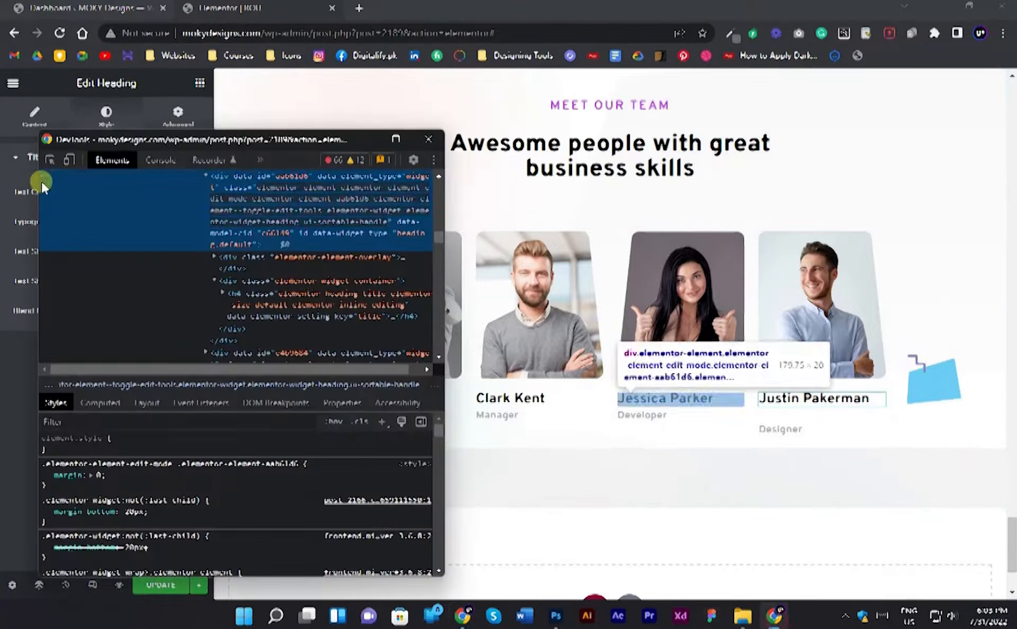
left_click(51, 160)
left_click(814, 401)
left_click(381, 191)
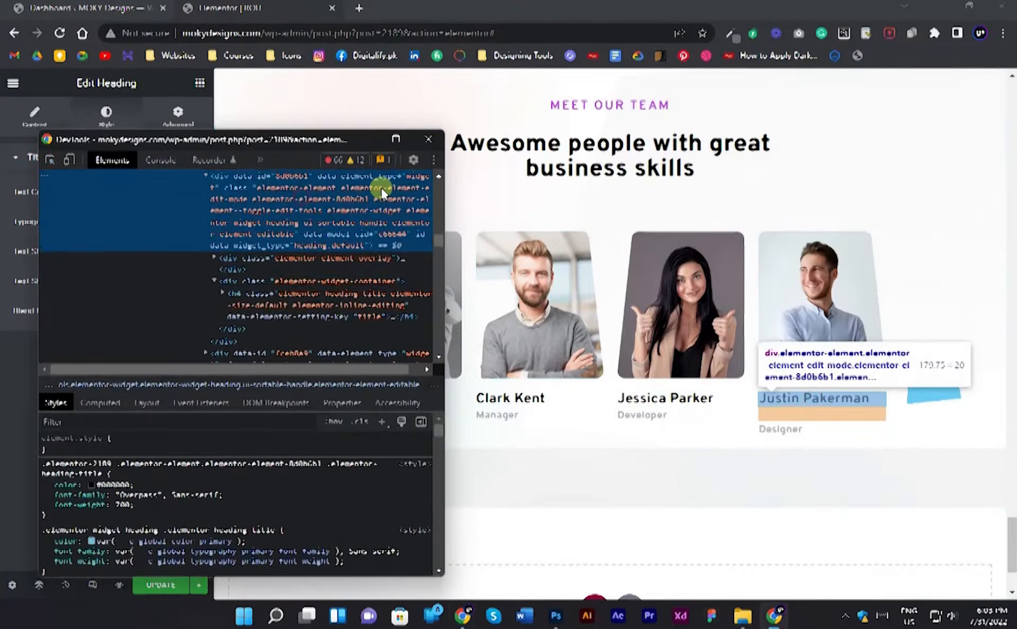
double_click(381, 192)
double_click(351, 200)
key("ctrl+c")
Change the fourth name heading's custom CSS so its margin: 0 rule targets the class .elementor-element-8d0b6b1.
left_click(880, 352)
left_click(178, 116)
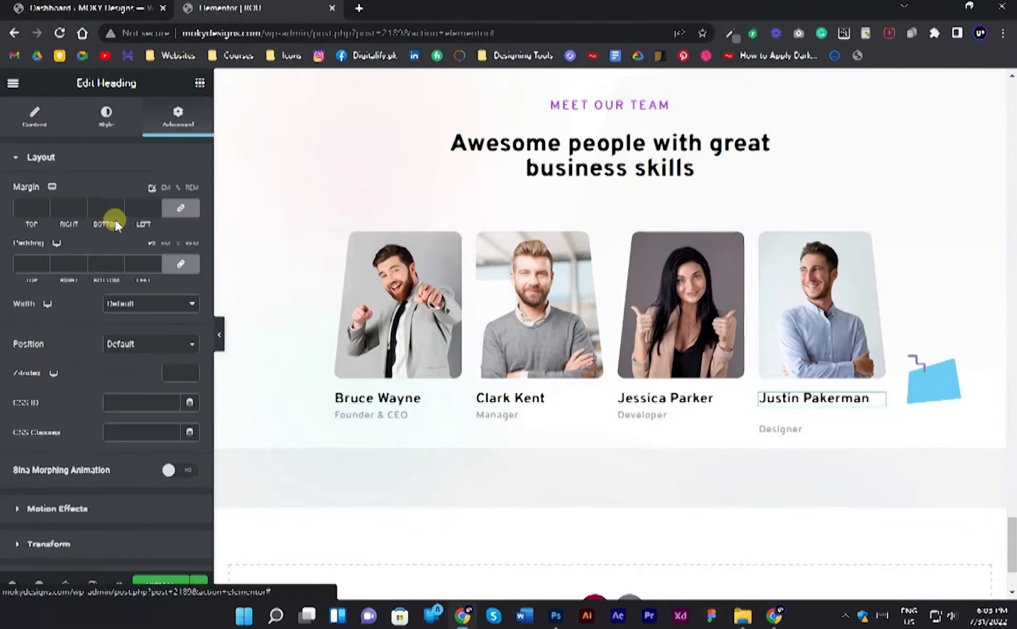
scroll(116, 226, "down", 5)
left_click(87, 469)
scroll(88, 477, "down", 2)
double_click(168, 360)
key("ctrl+v")
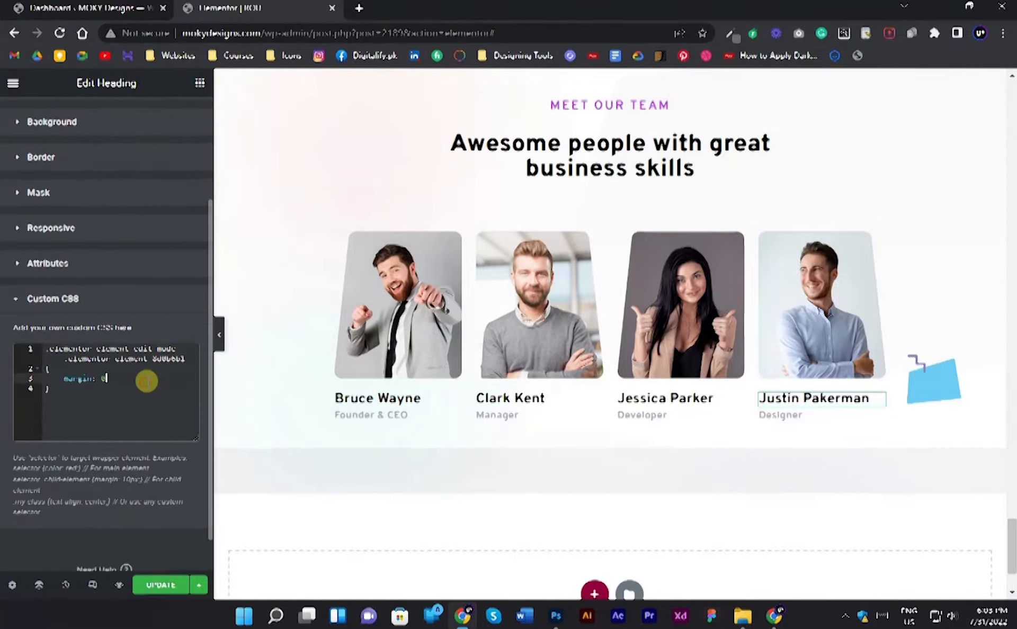
Preview the team section at full width and compare its card positions with the team cards in the Photoshop design.
left_click(220, 341)
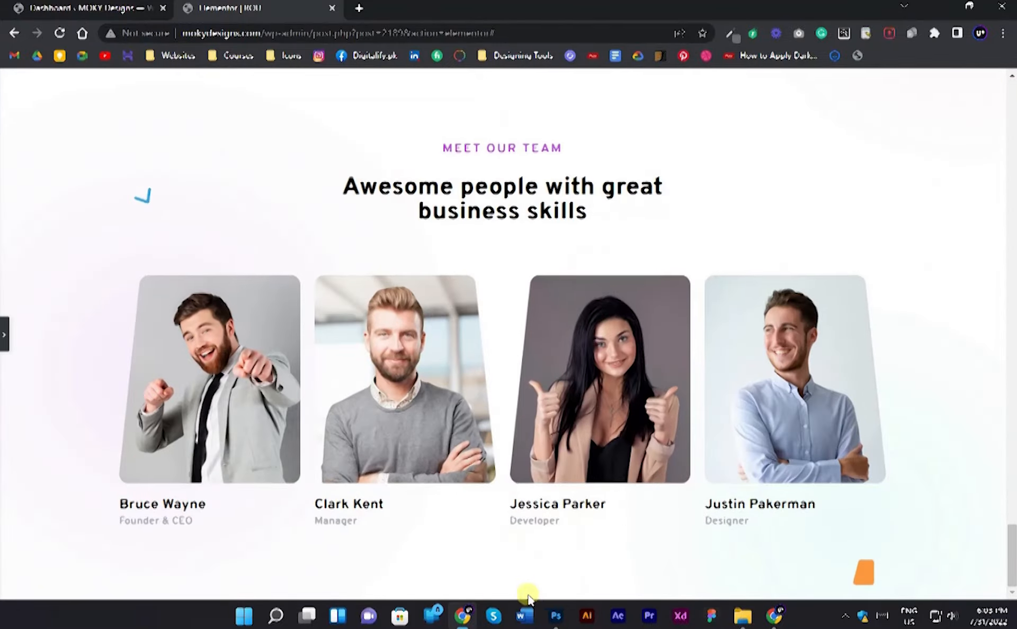
left_click(555, 621)
scroll(550, 243, "down", 4)
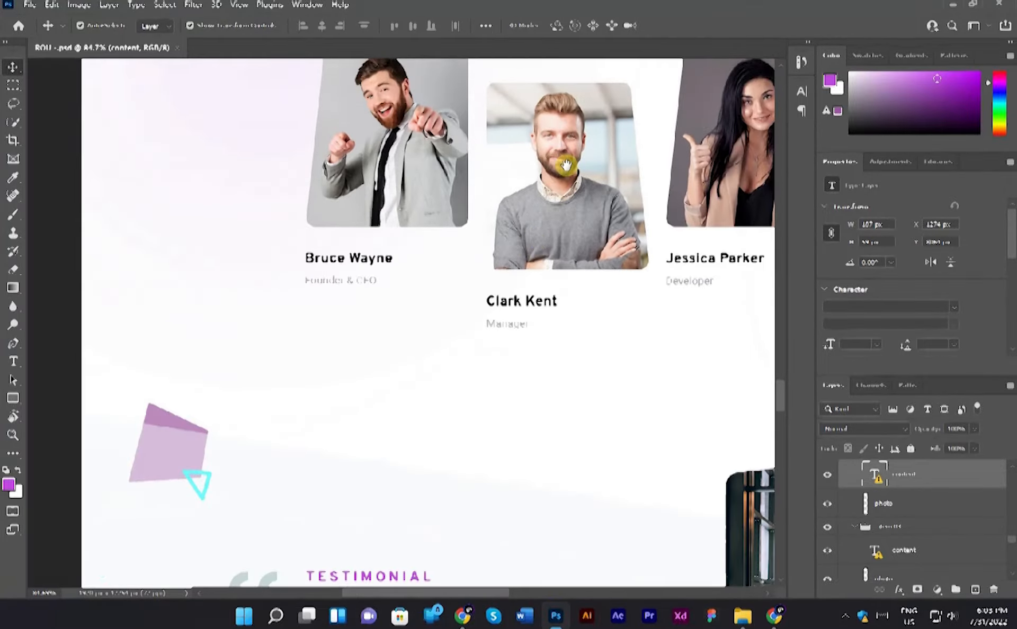
left_click_drag(564, 163, 336, 304)
scroll(337, 304, "down", 2)
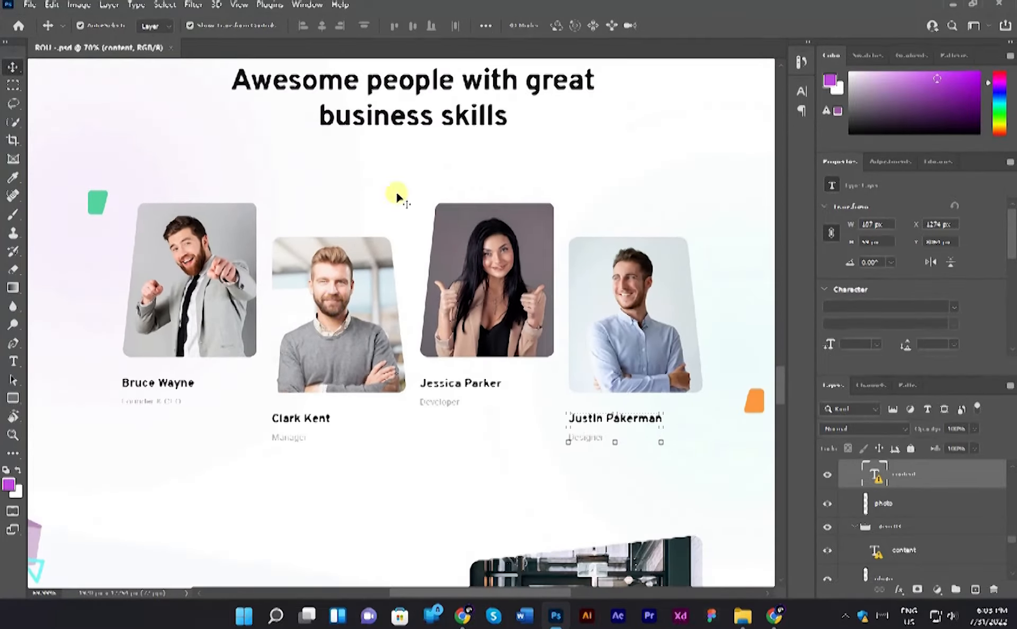
key("alt+Tab")
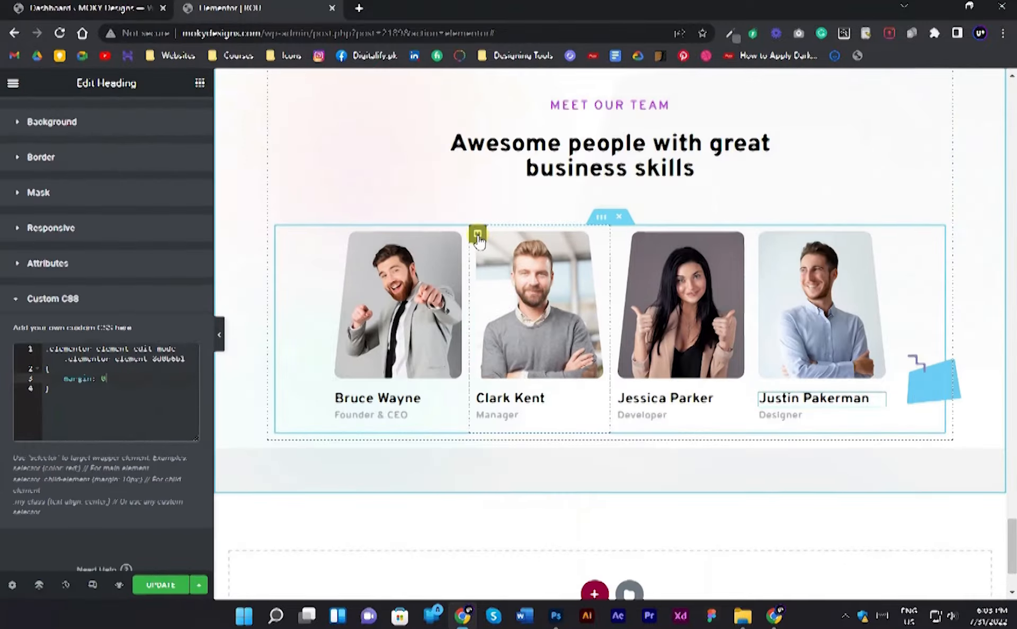
Set the second team column's top margin to 50 px with the other sides at 0, checking the offset against the Photoshop design.
left_click(477, 234)
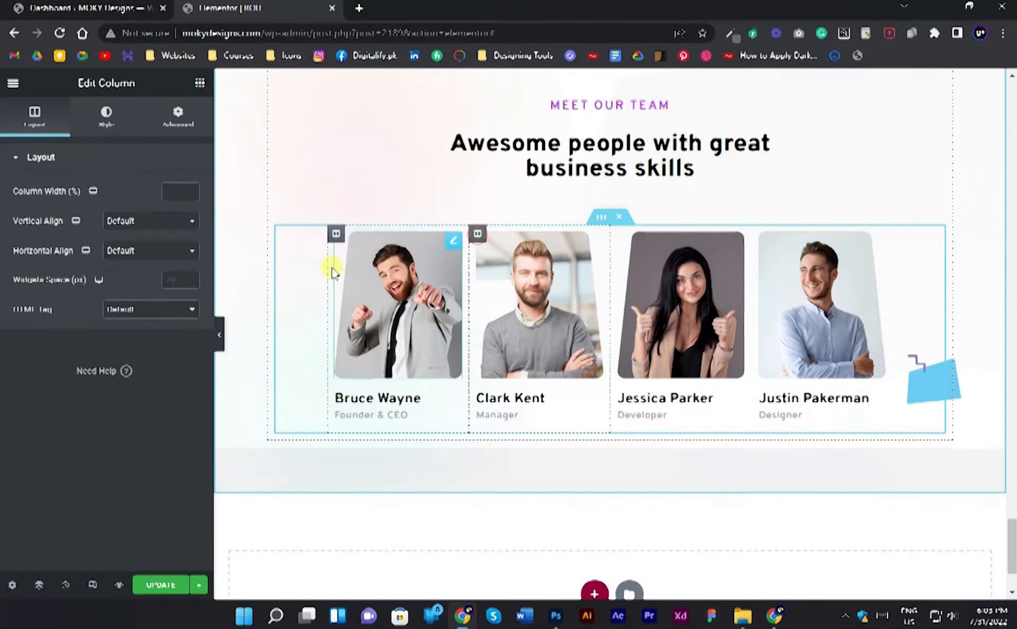
left_click(177, 118)
type("40")
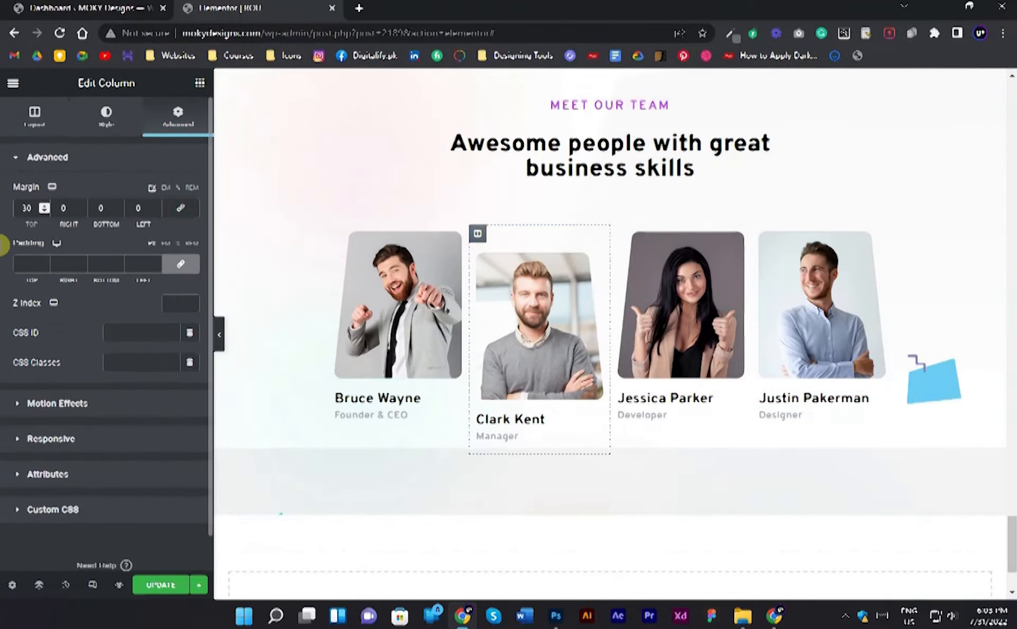
key("BackSpace")
type("5")
key("alt+Tab")
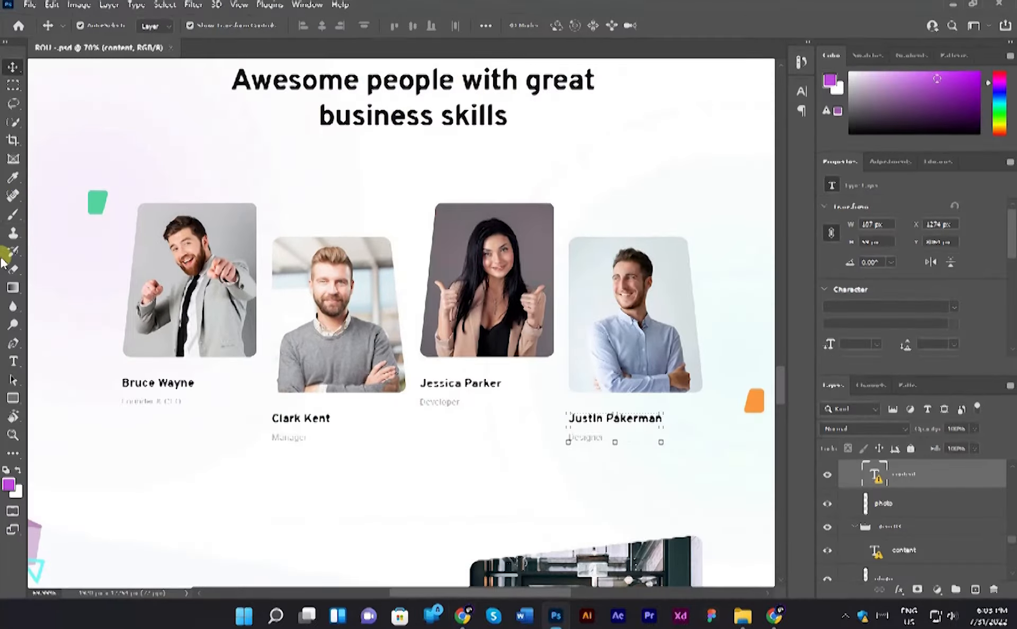
key("alt+Tab")
Set the fourth team column's top margin to 40 px with the other sides at 0, and update the page.
left_click(760, 234)
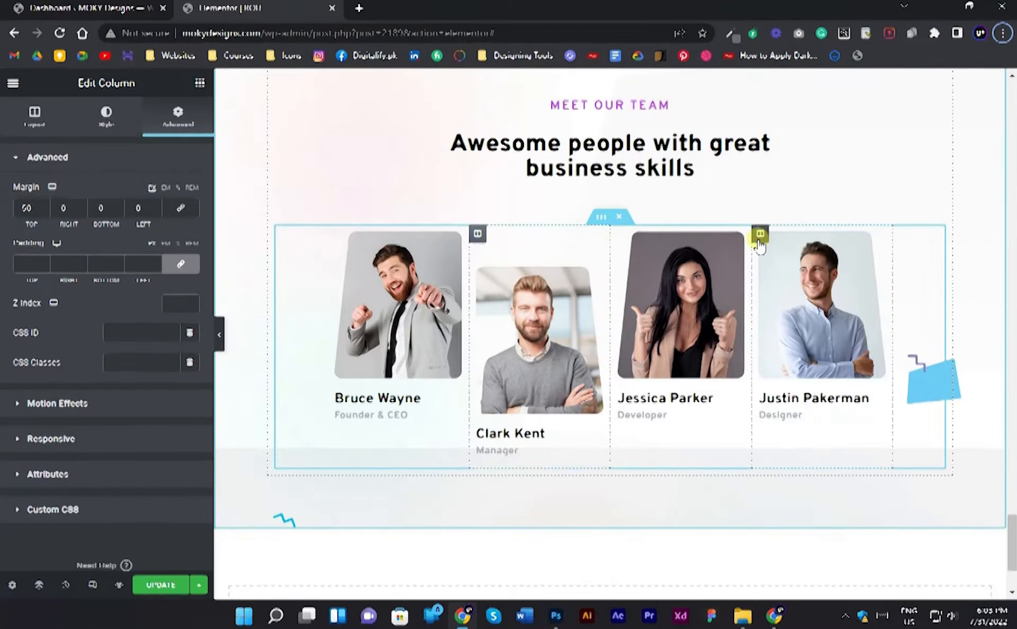
left_click(168, 126)
left_click(23, 207)
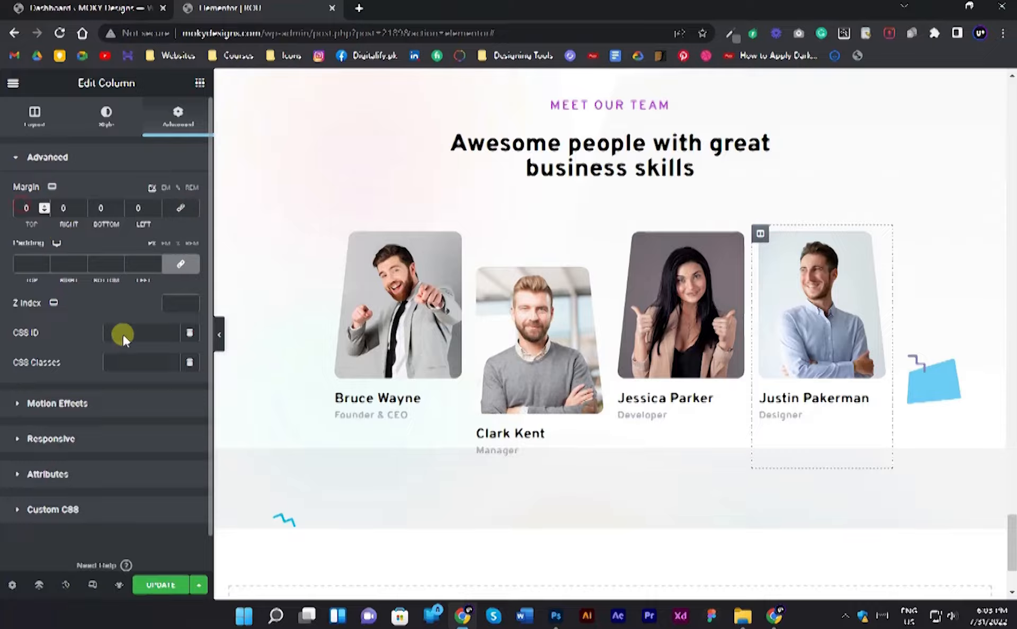
type("4")
left_click(161, 585)
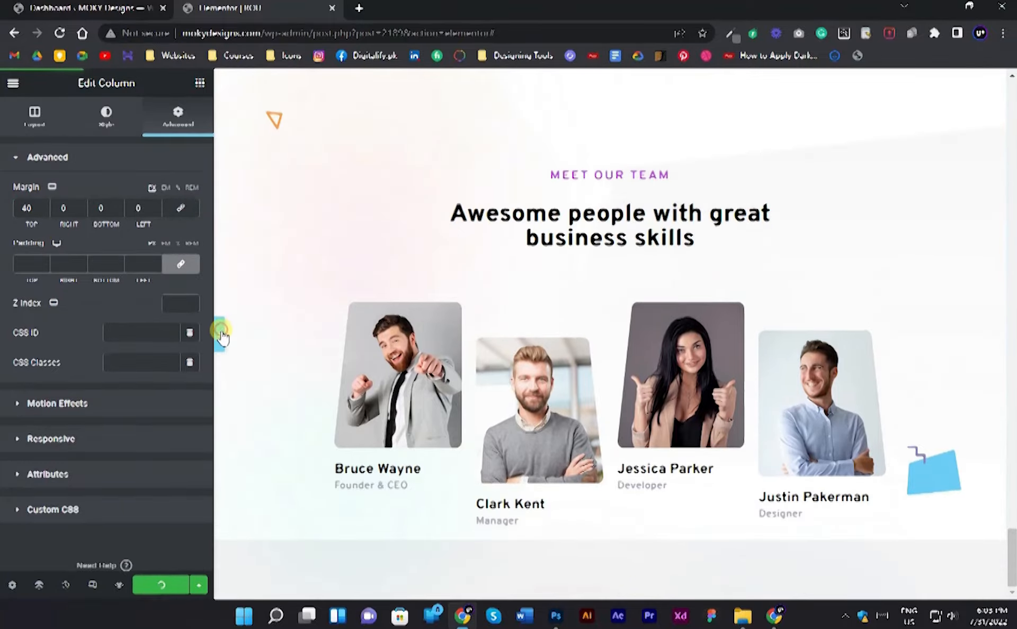
left_click(220, 334)
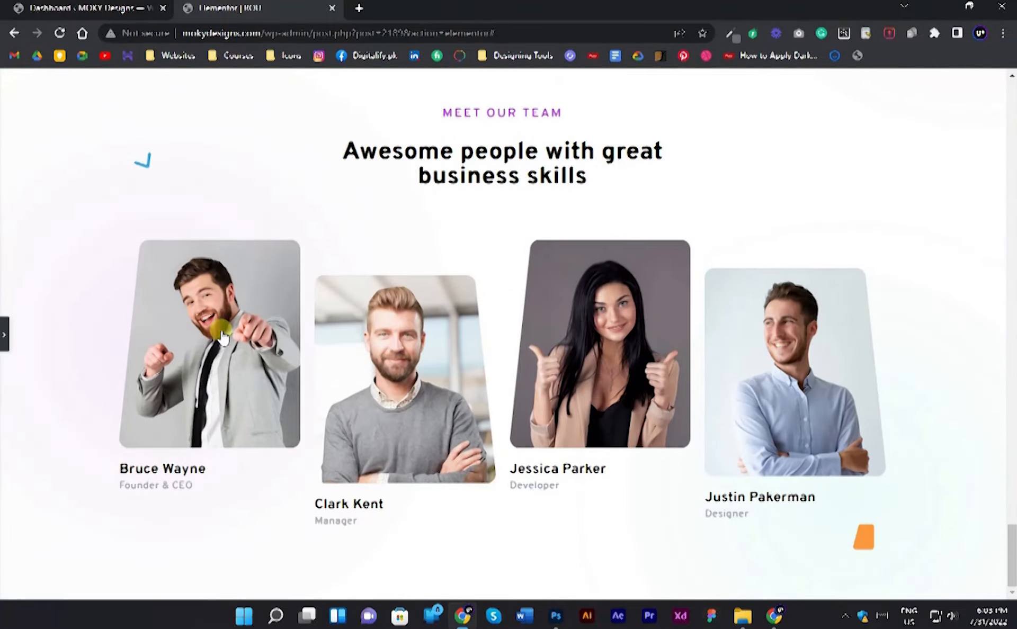